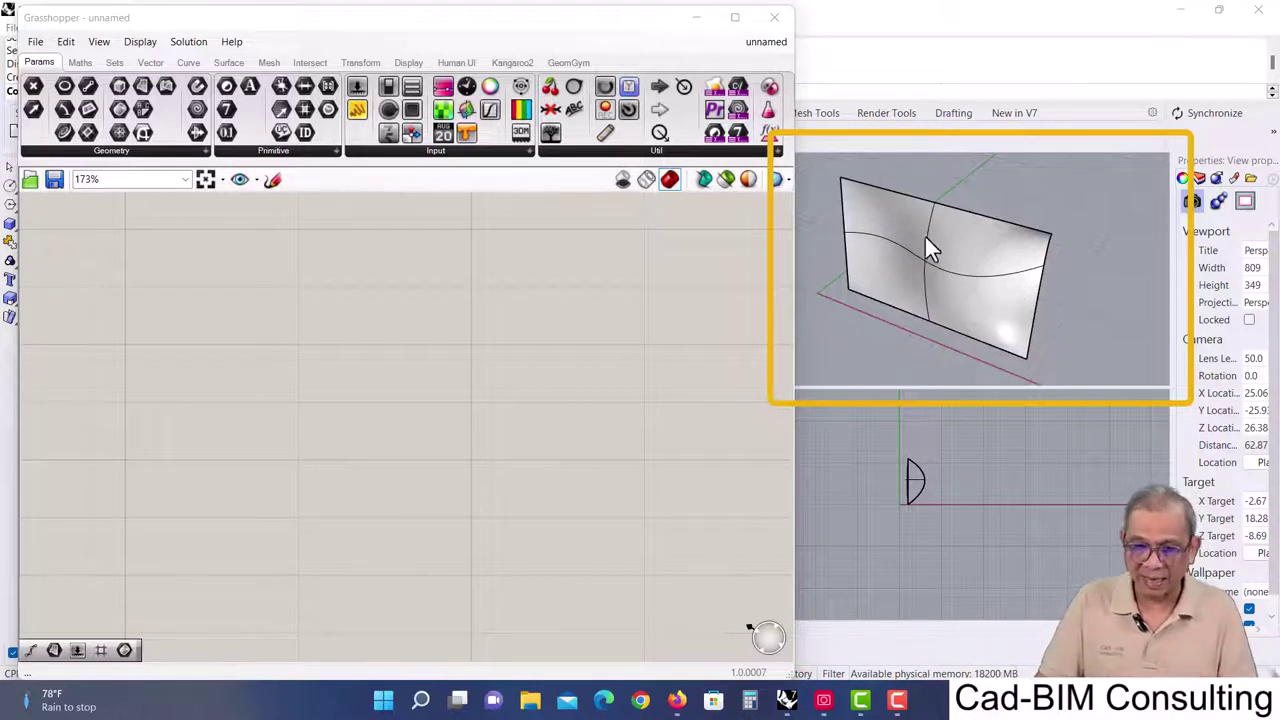
- Delete the wavy surface and its three underlying curves from the Rhino model
click(975, 246)
key(Delete)
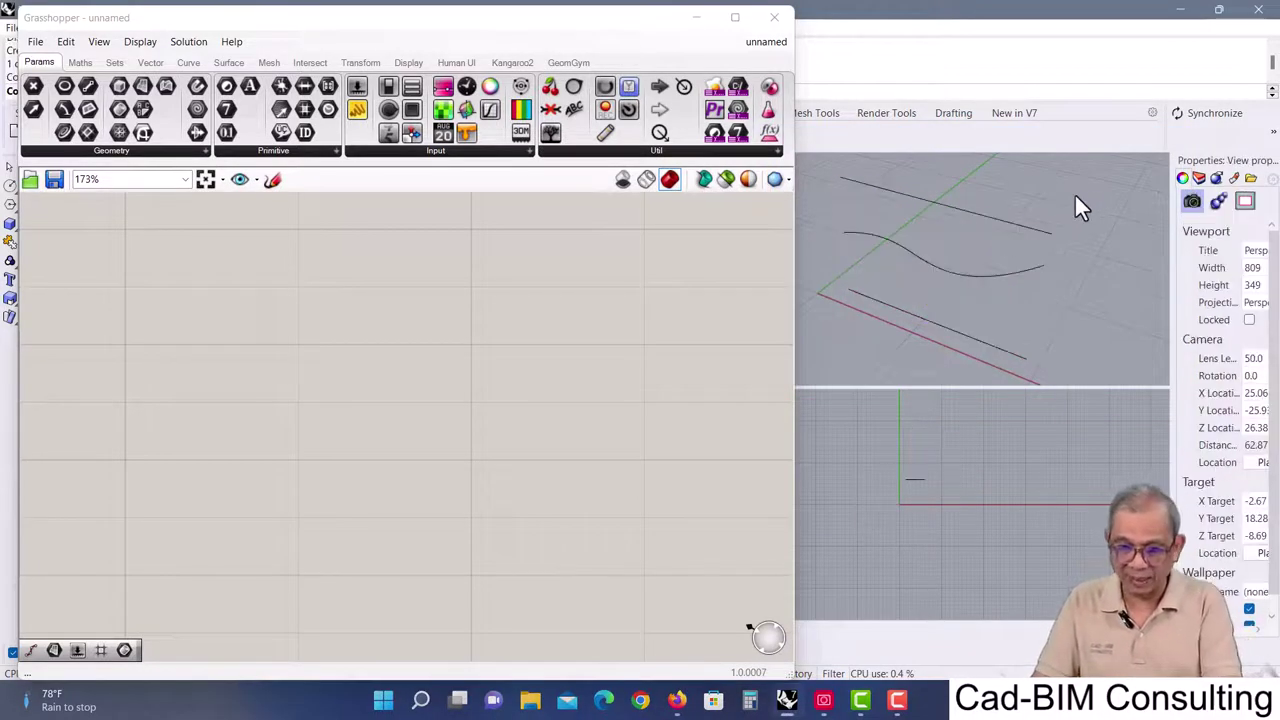
key(Delete)
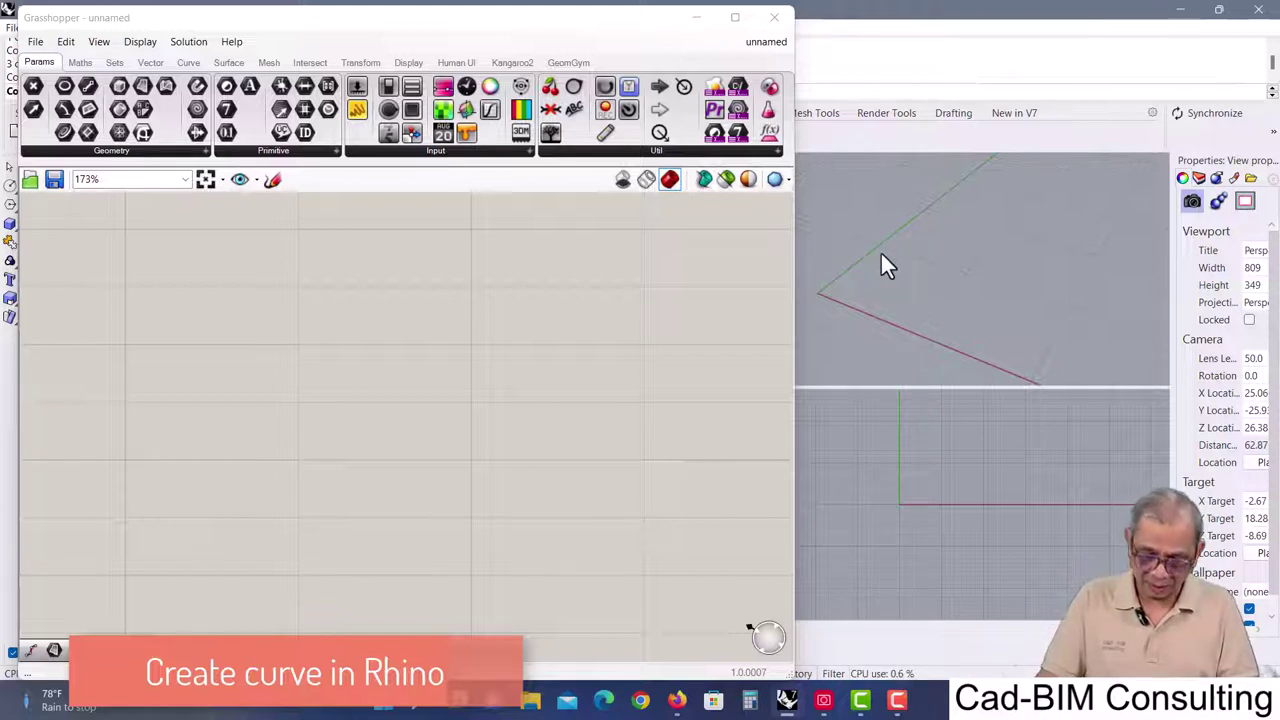
- Draw a straight two-point curve on the ground plane in the perspective view, running roughly parallel to the red axis
key(Return)
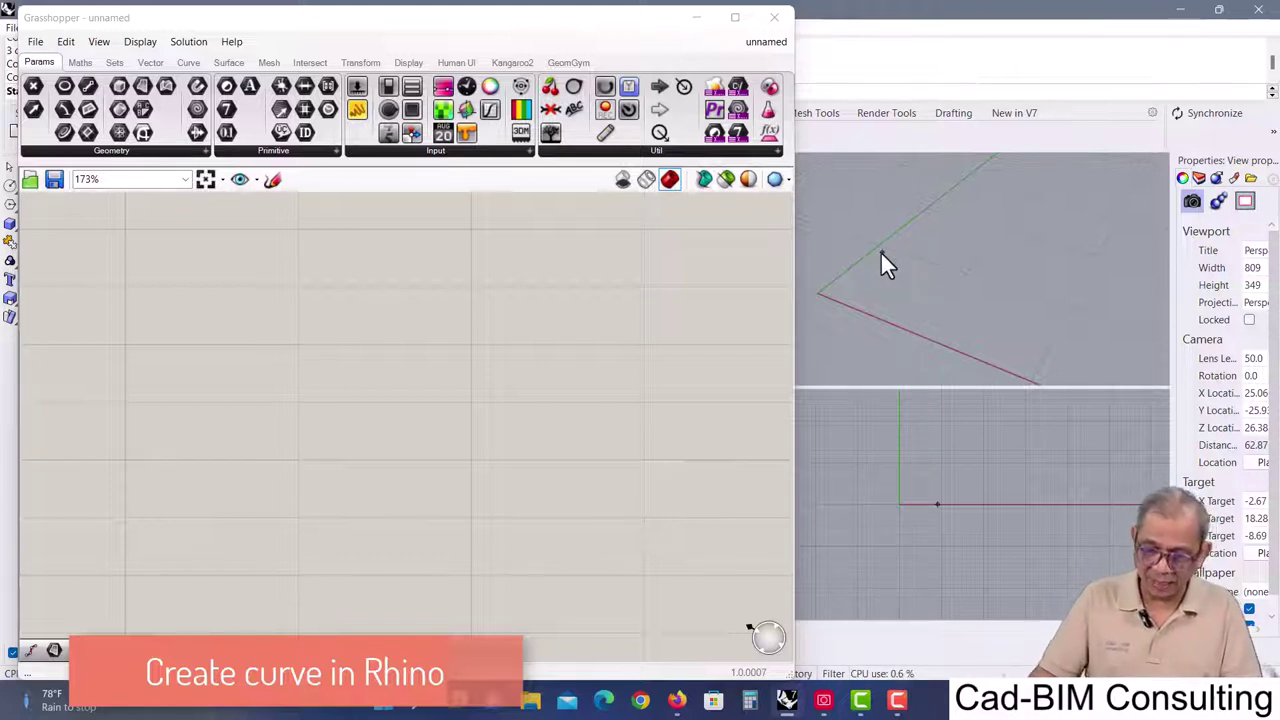
scroll(880, 277, down, 1)
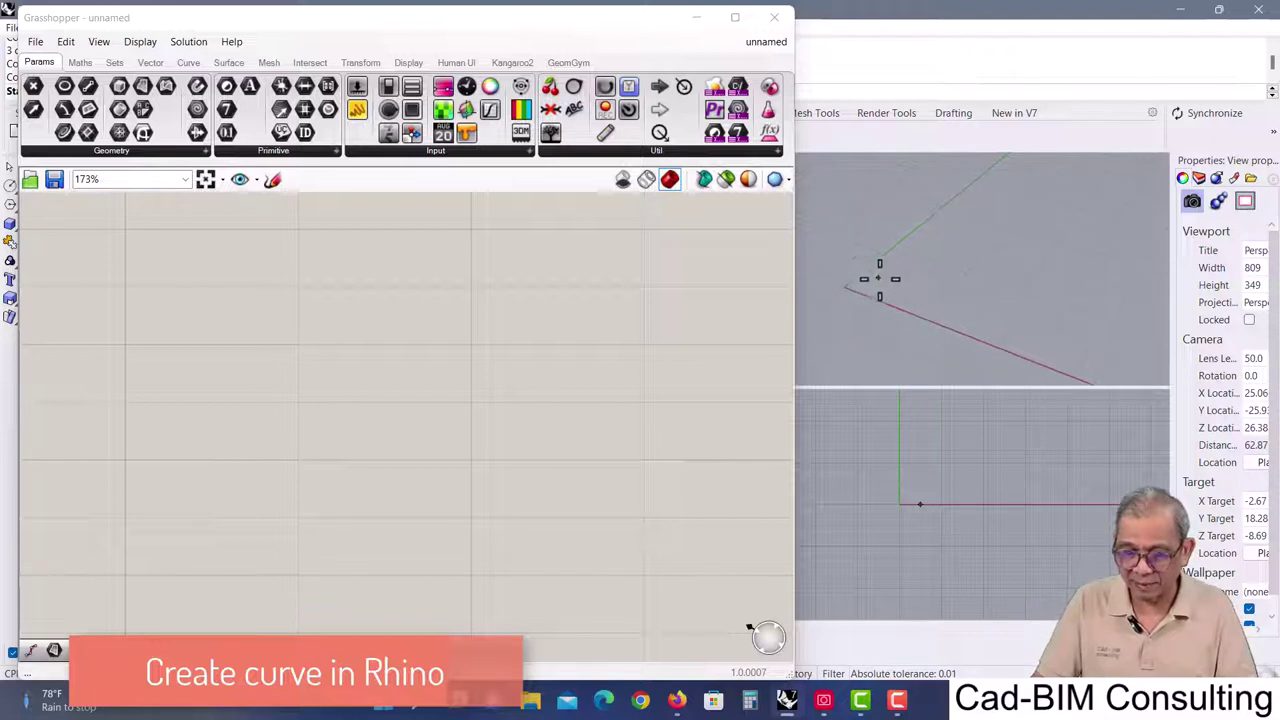
click(903, 271)
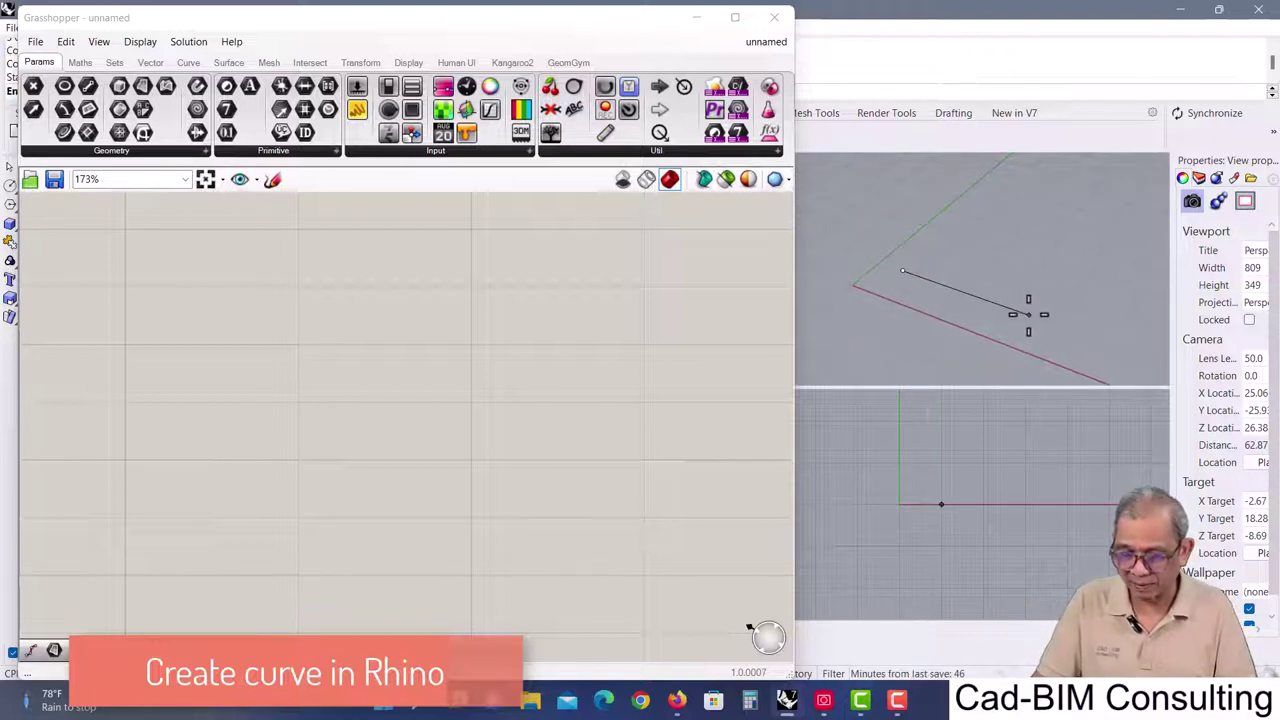
click(1040, 320)
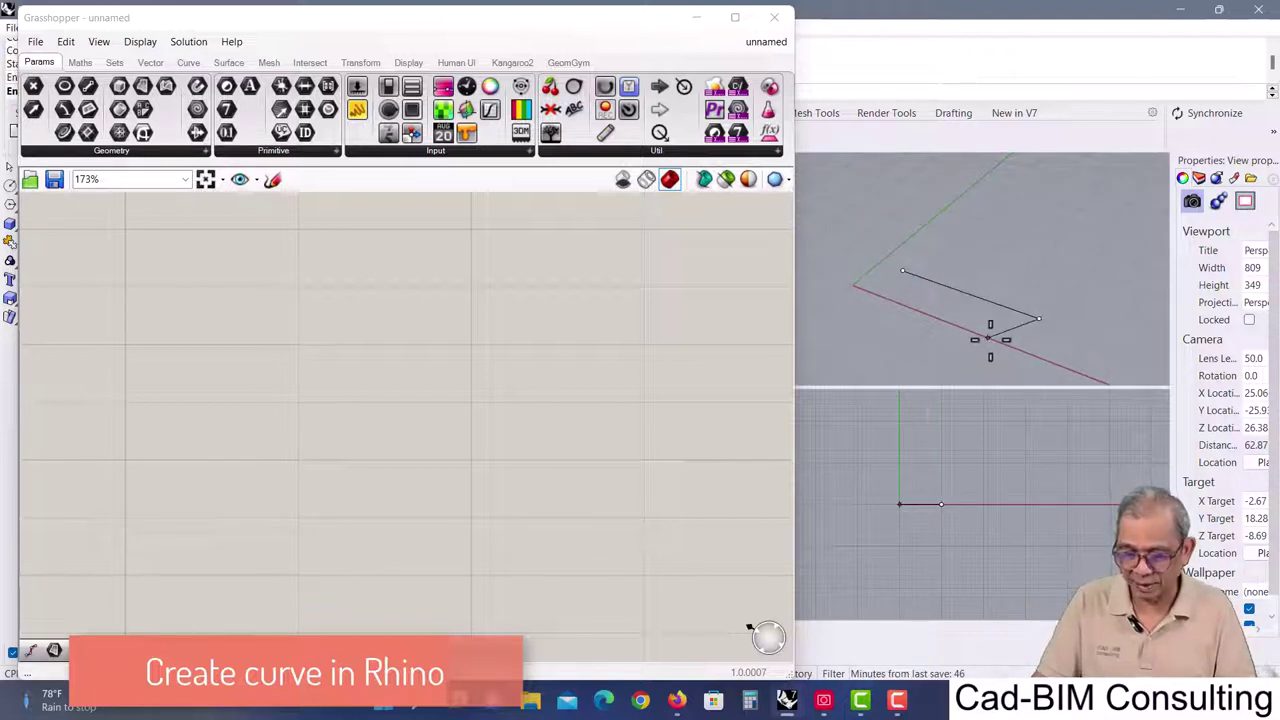
scroll(956, 316, up, 3)
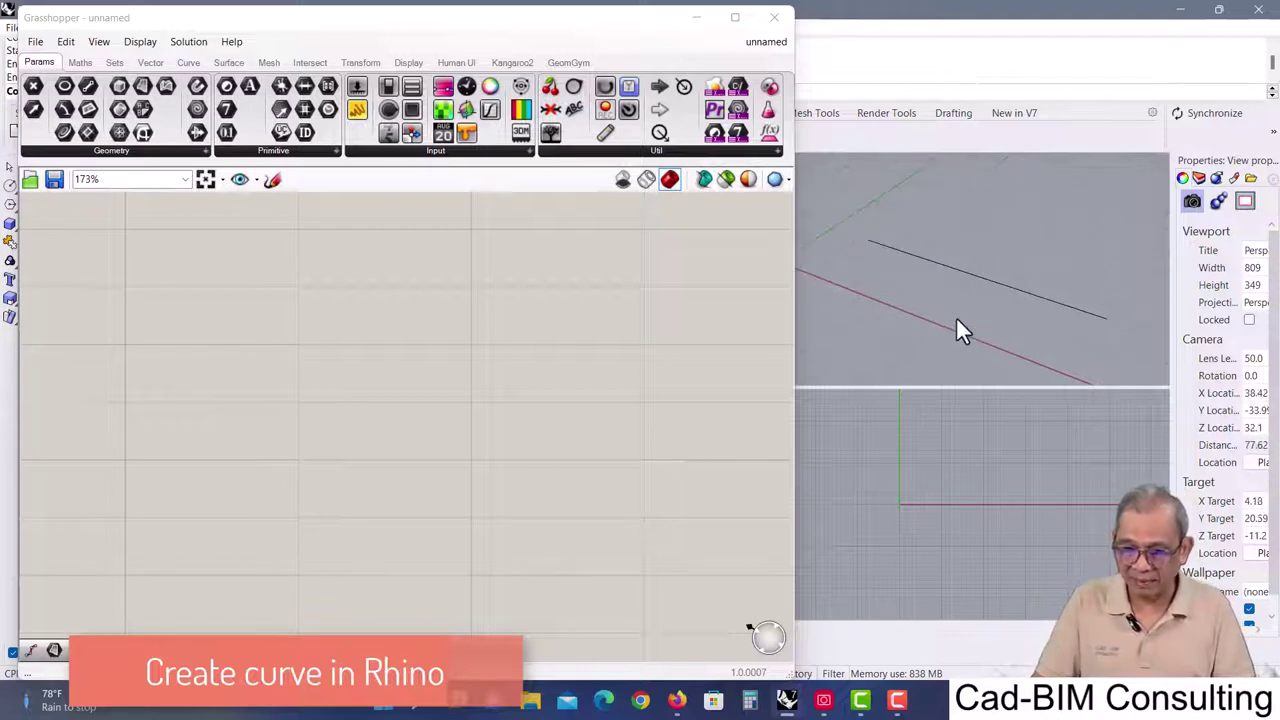
right_drag(949, 305, 940, 314)
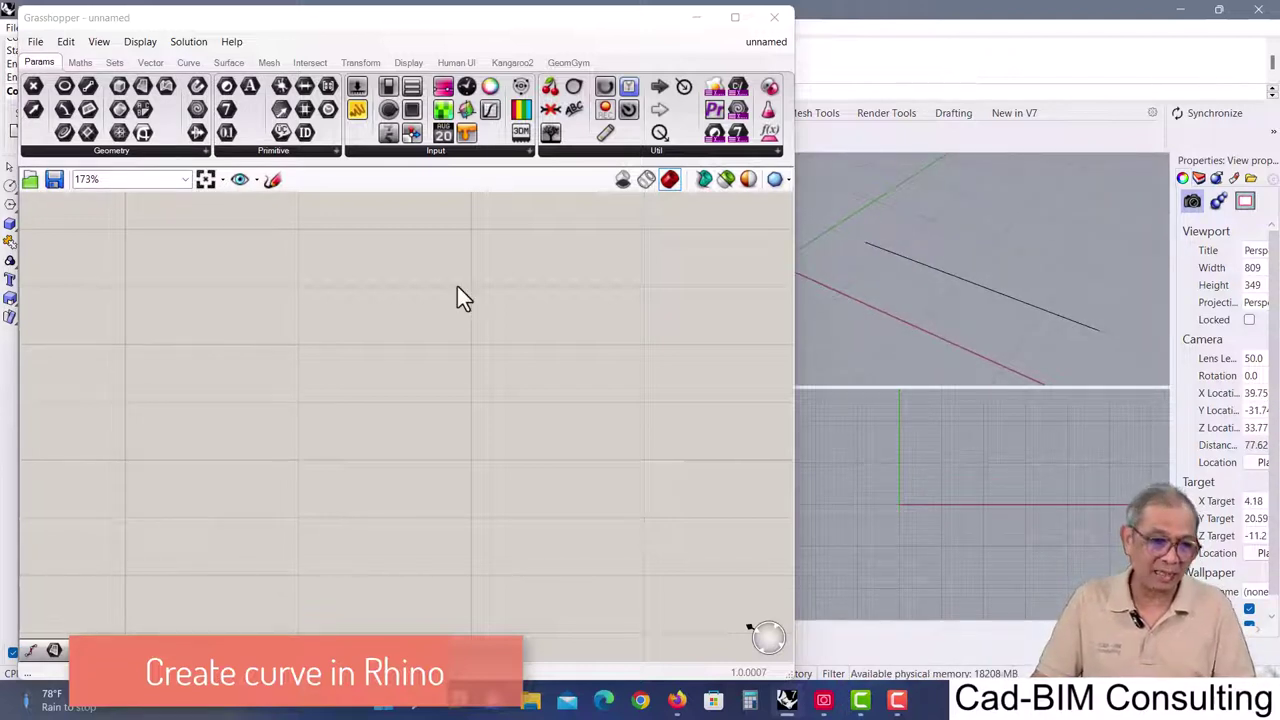
- Add a Curve parameter to the Grasshopper canvas and set the straight Rhino curve as its one curve
drag(191, 22, 180, 24)
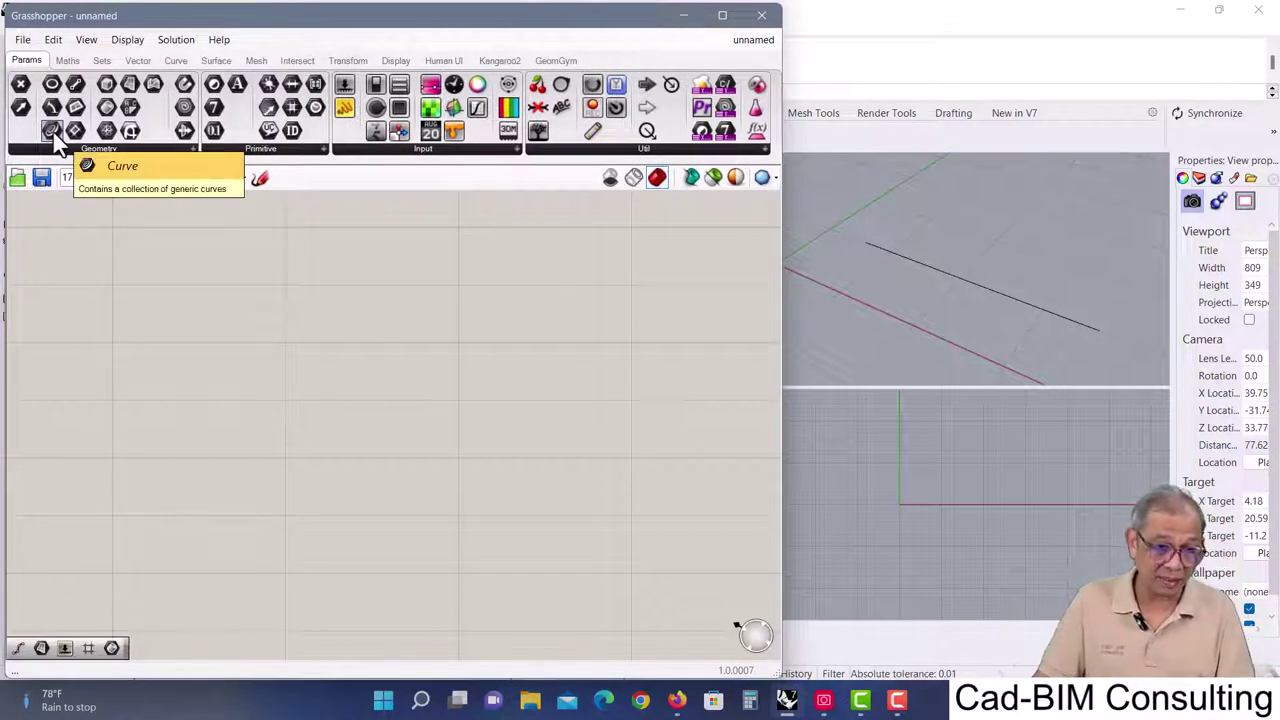
drag(52, 133, 197, 285)
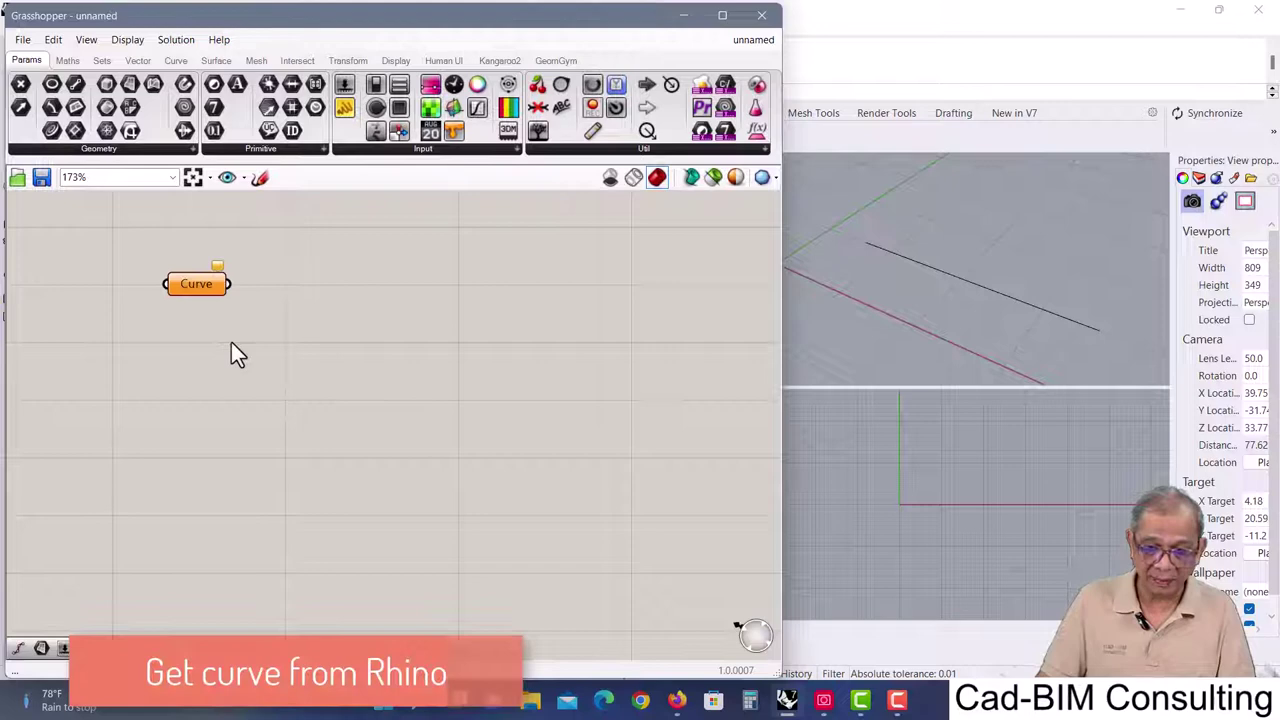
click(902, 255)
right_click(188, 280)
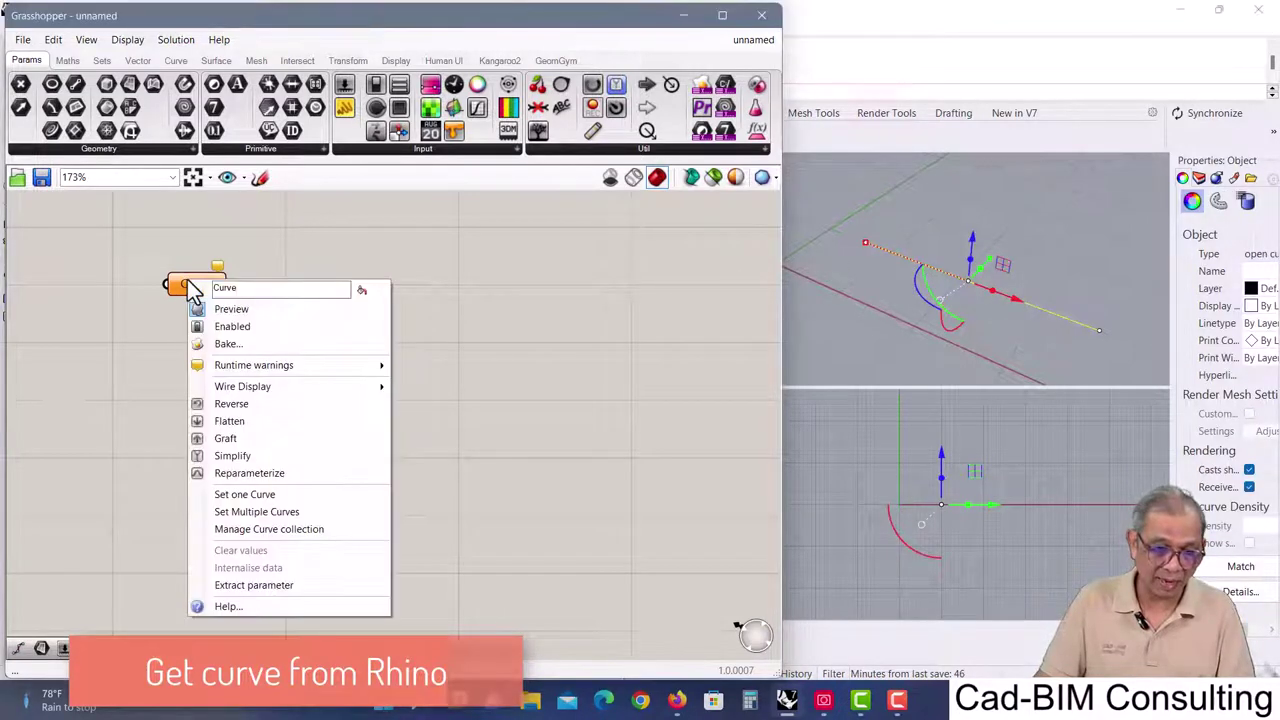
click(258, 494)
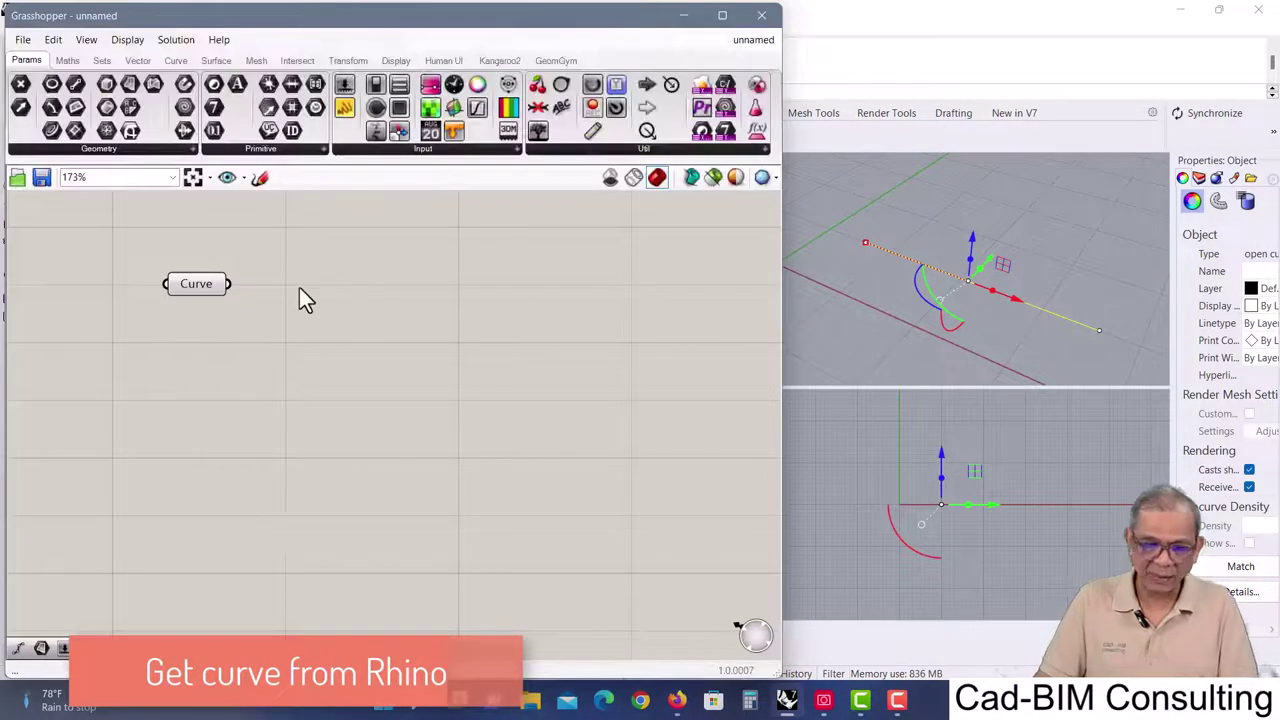
click(1053, 223)
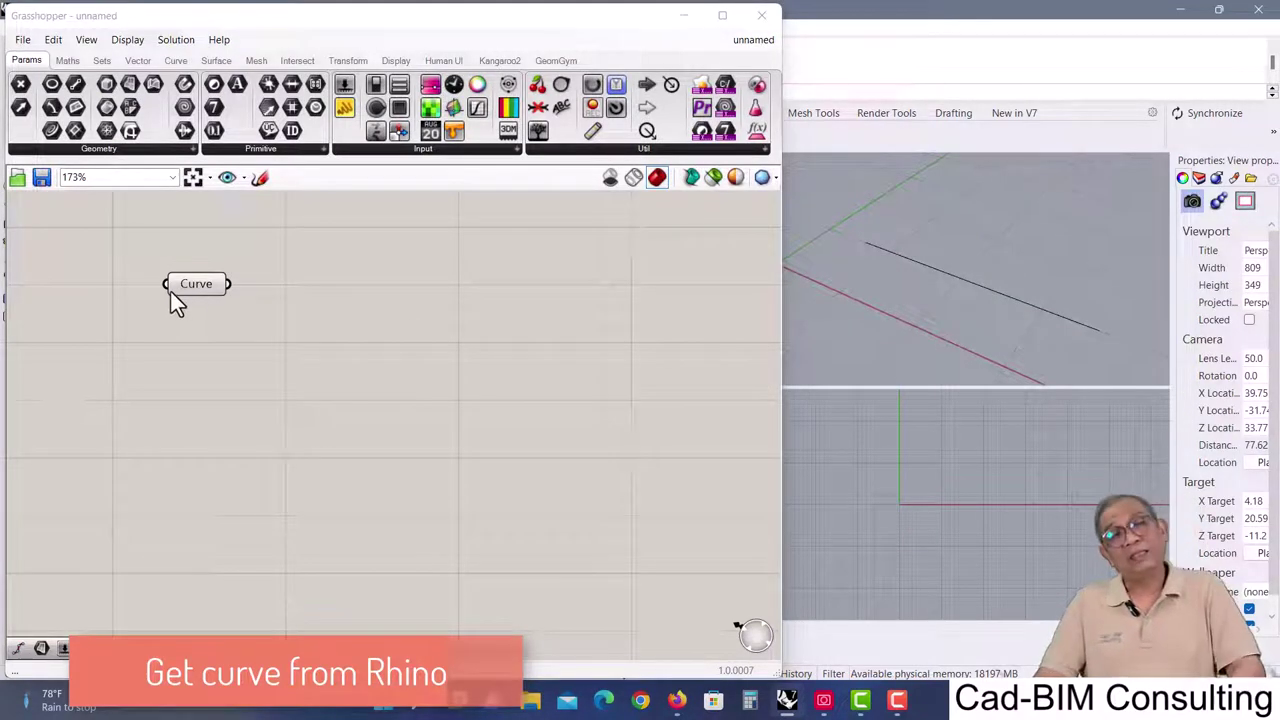
- Add a Divide Curve component beside the Curve parameter and feed the Curve parameter into its Curve input
mouse_move(171, 292)
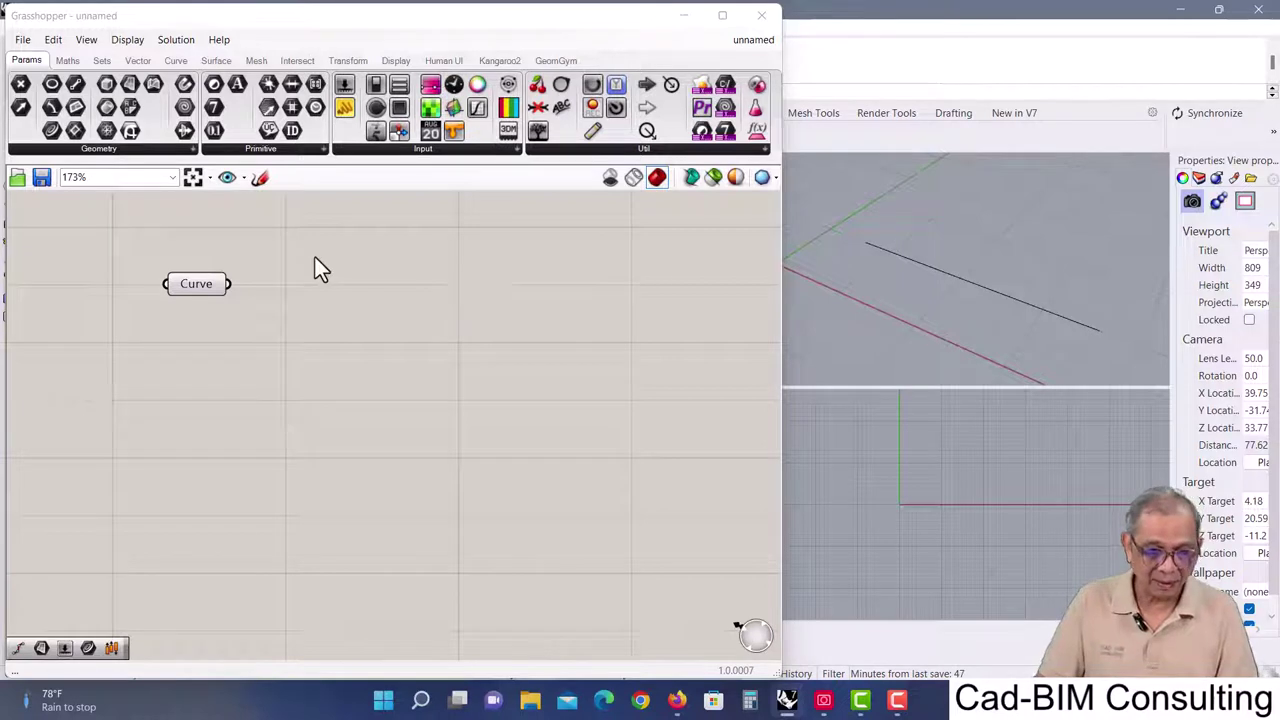
double_click(351, 266)
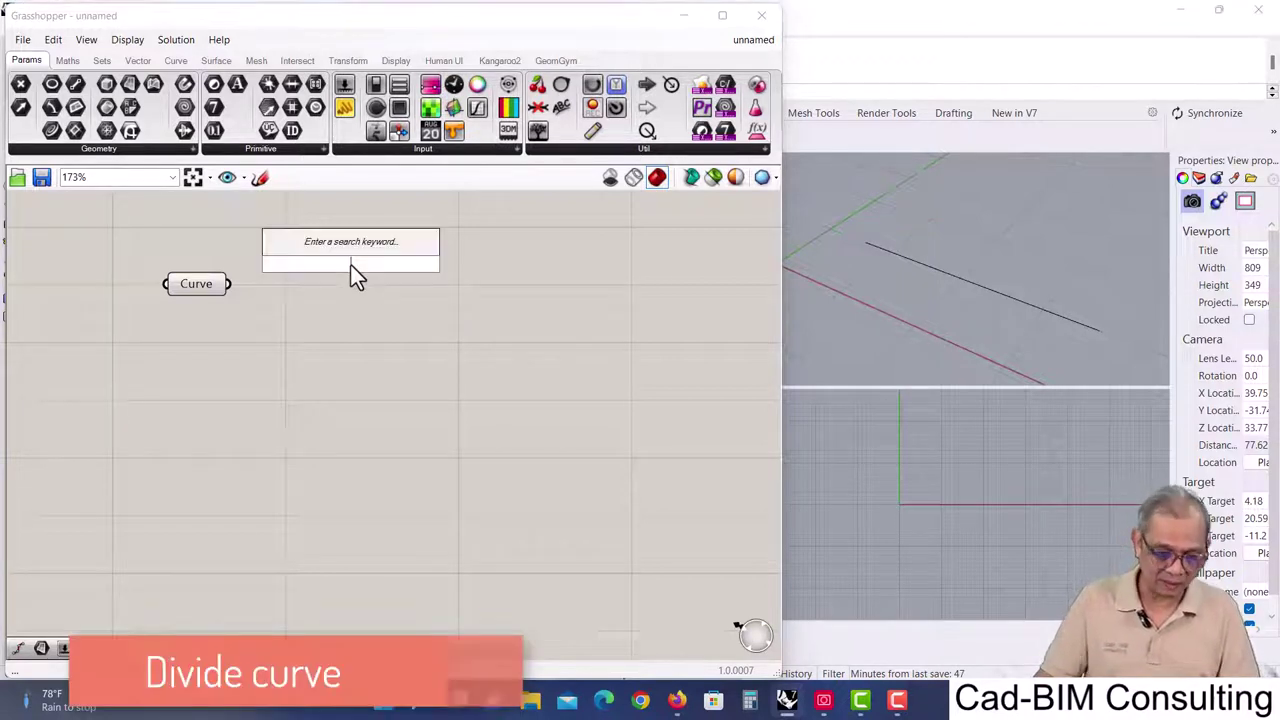
text(divide)
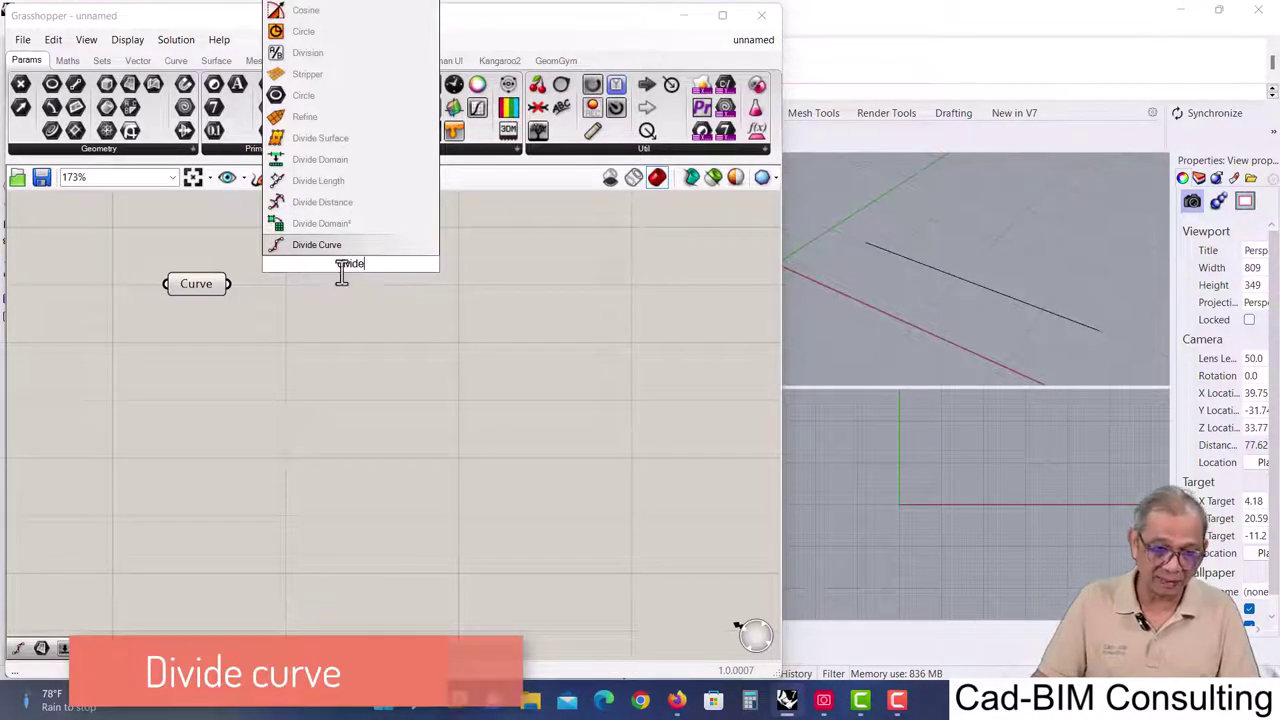
click(334, 245)
drag(358, 258, 381, 302)
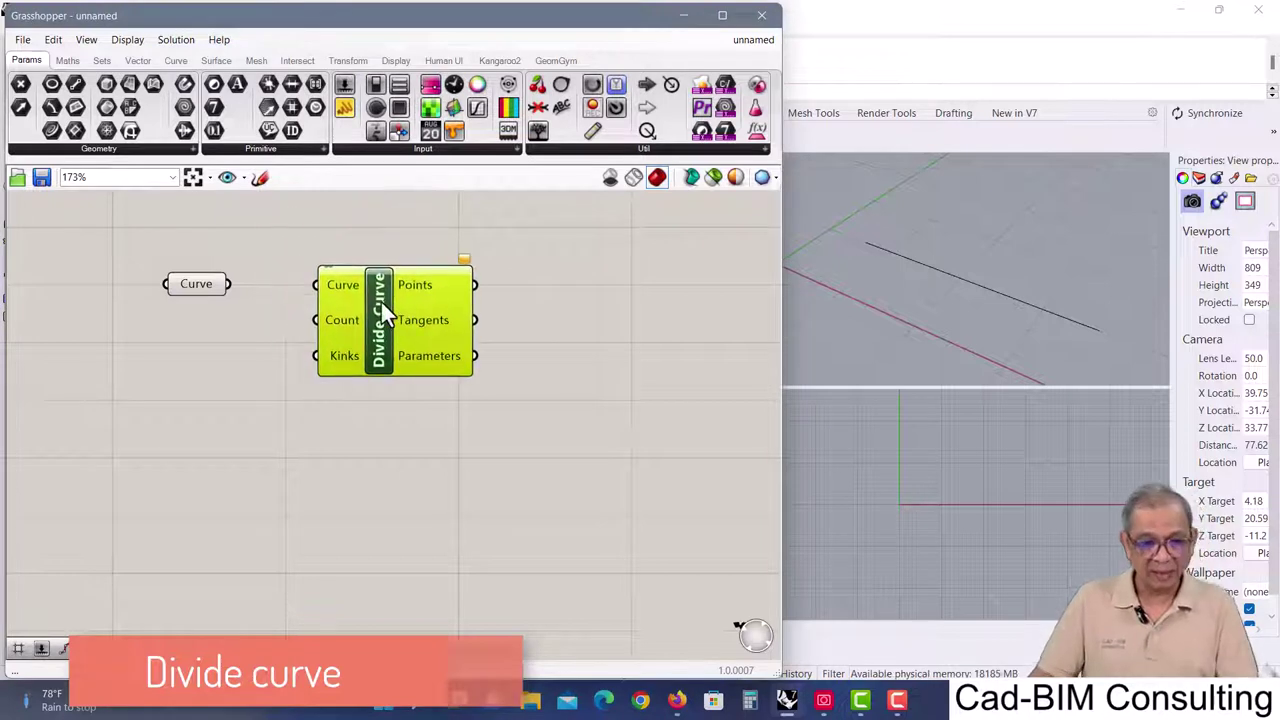
drag(276, 286, 314, 287)
click(535, 280)
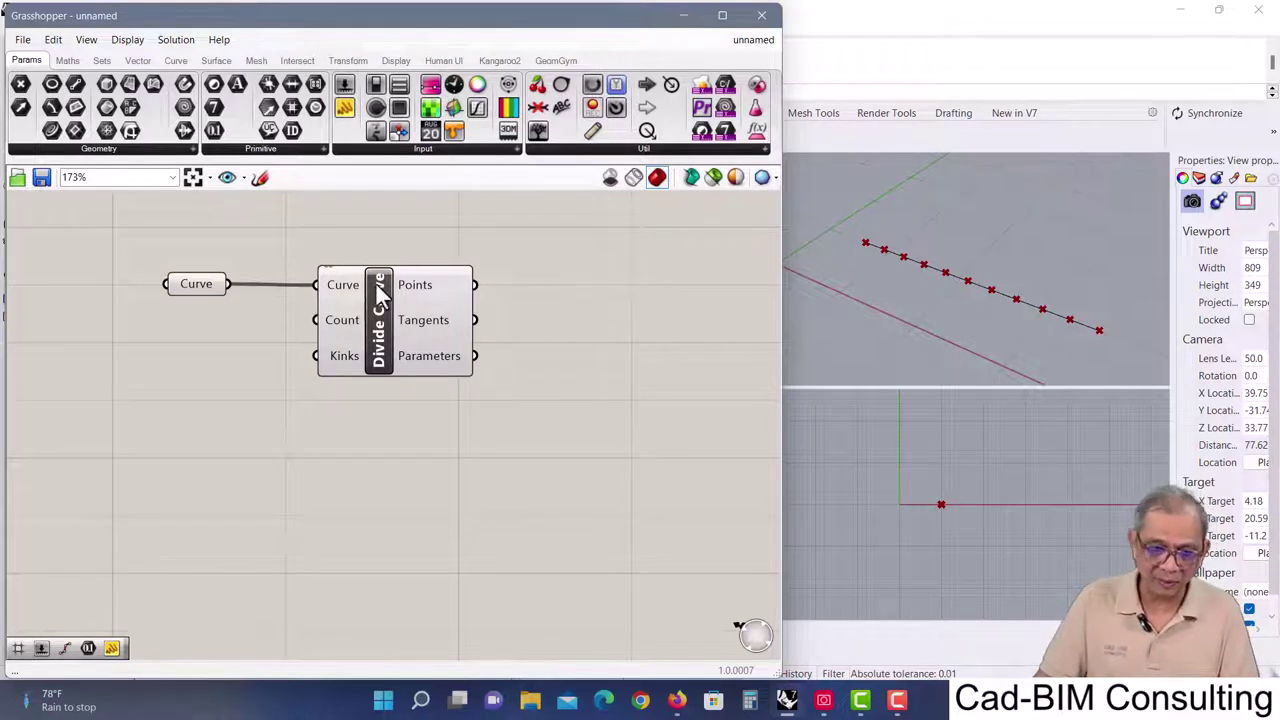
- Add a number slider below the Curve parameter, connect it to Divide Curve's Count input and set it to 6
drag(380, 294, 414, 302)
click(155, 356)
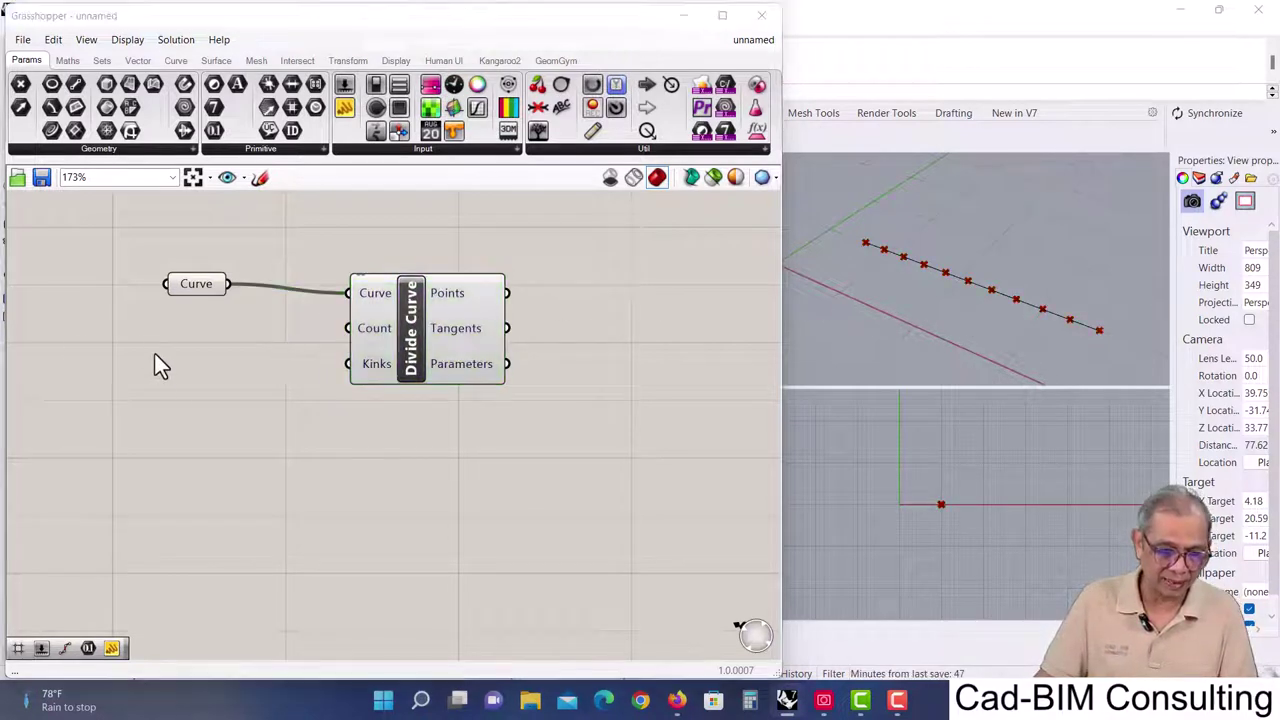
double_click(155, 355)
text(20)
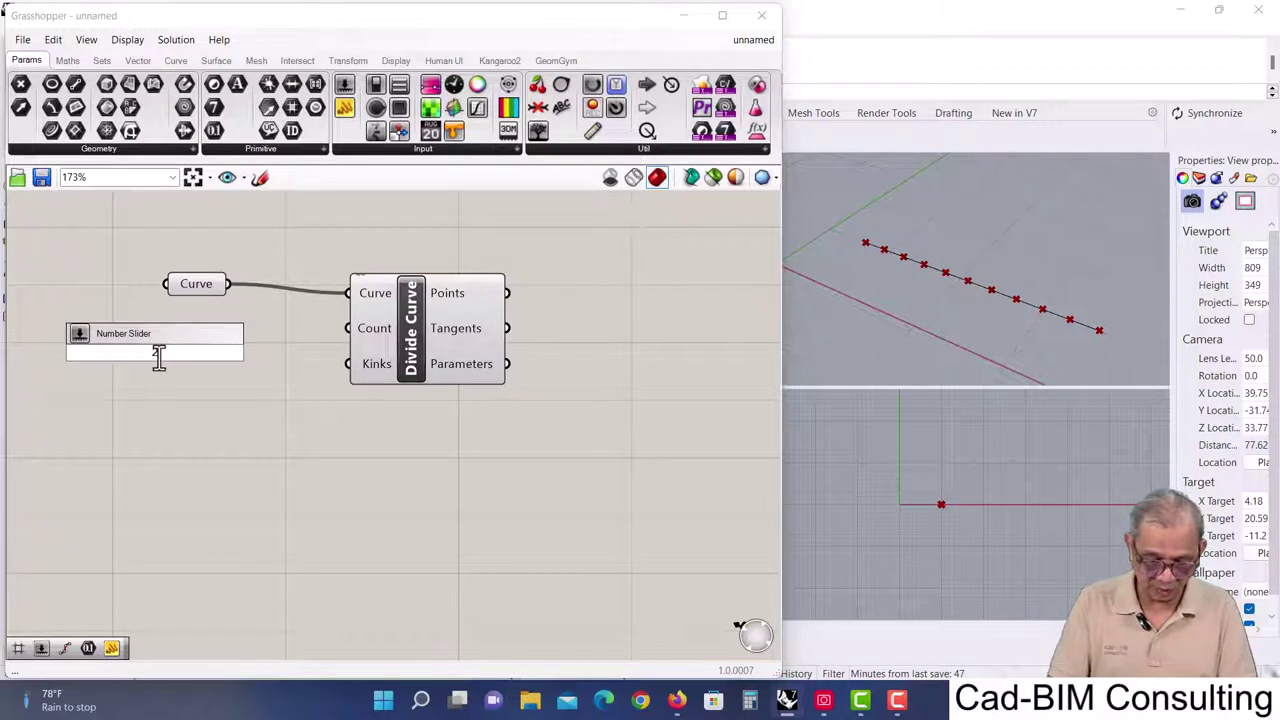
key(Return)
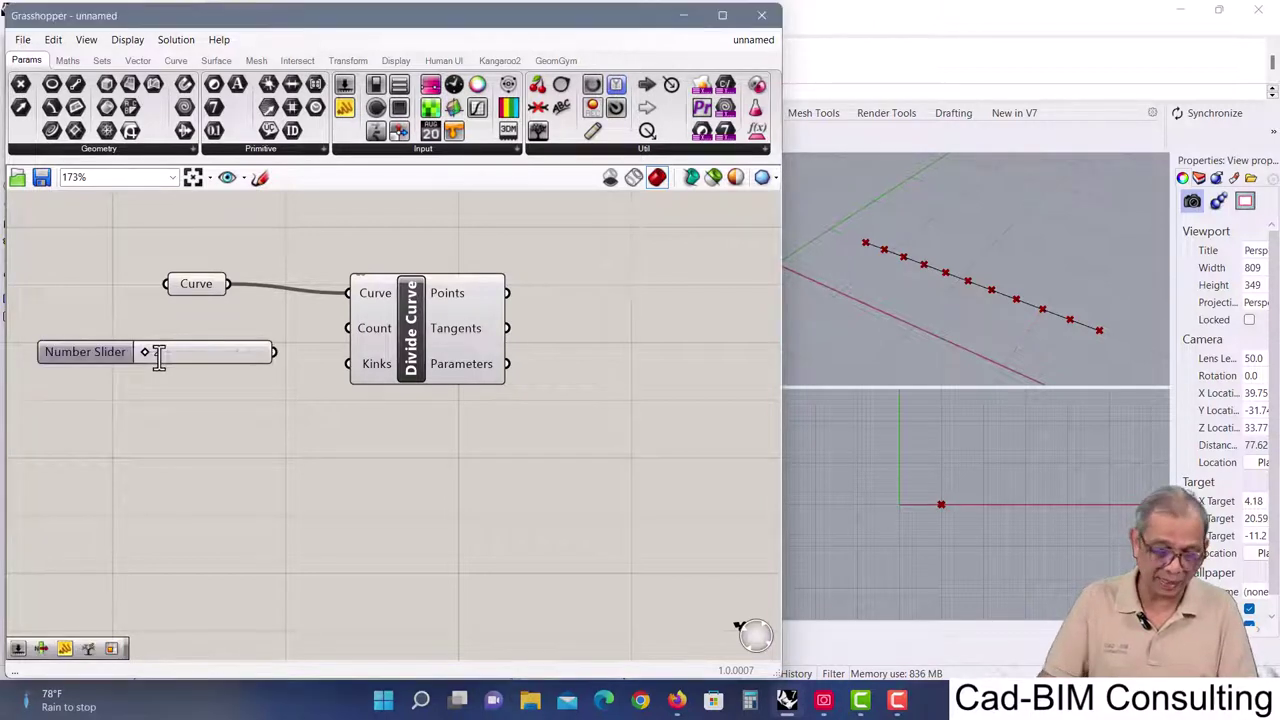
drag(275, 353, 348, 329)
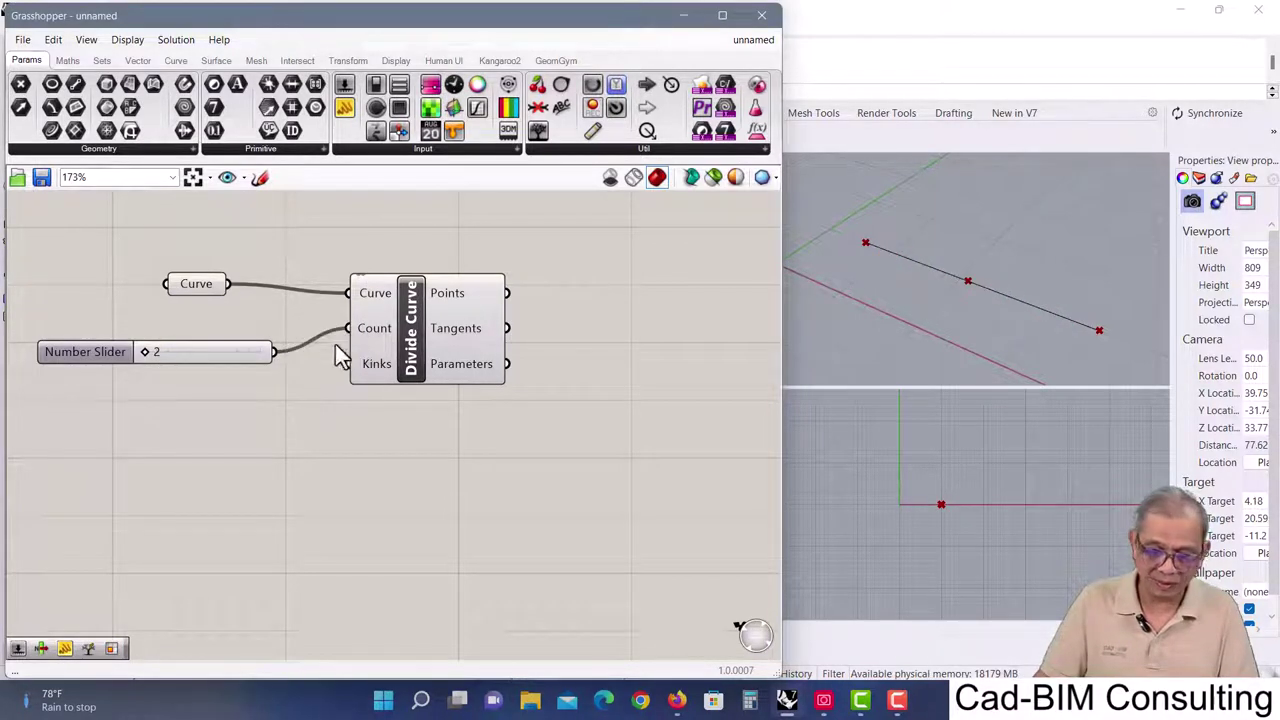
drag(146, 355, 210, 366)
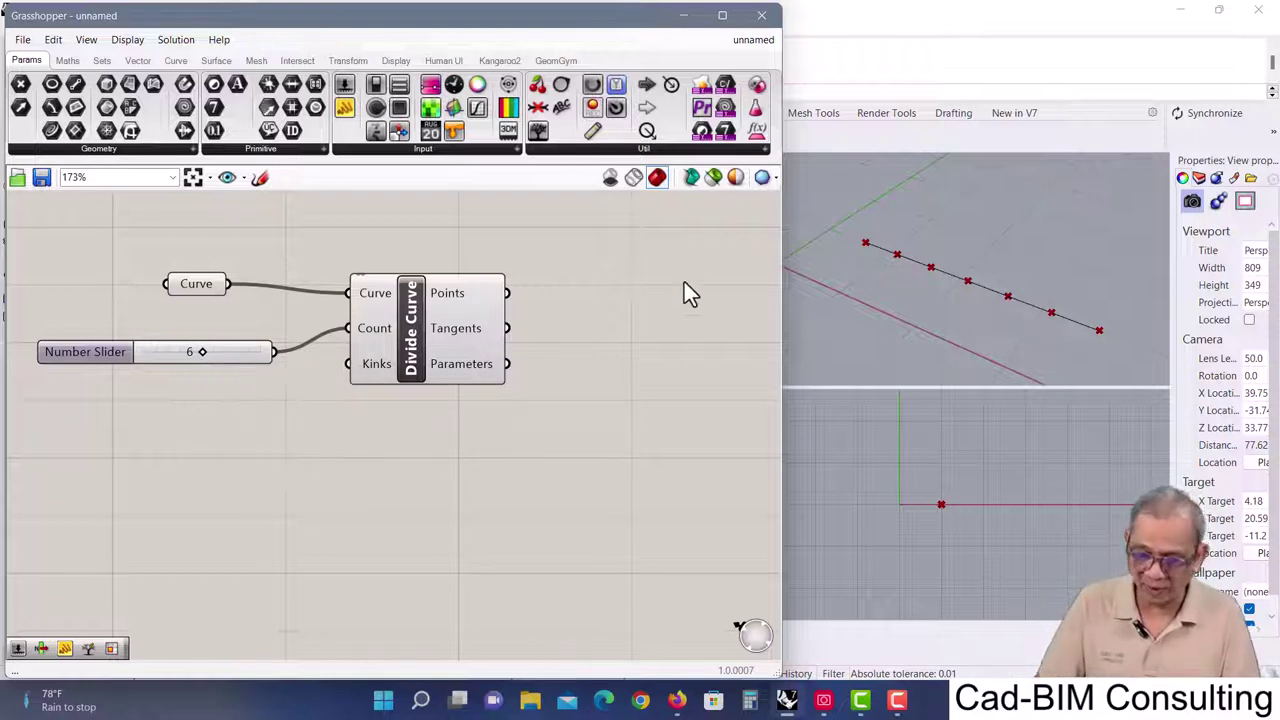
- Add a Move component after Divide Curve and connect the division Points to its Geometry input
click(443, 310)
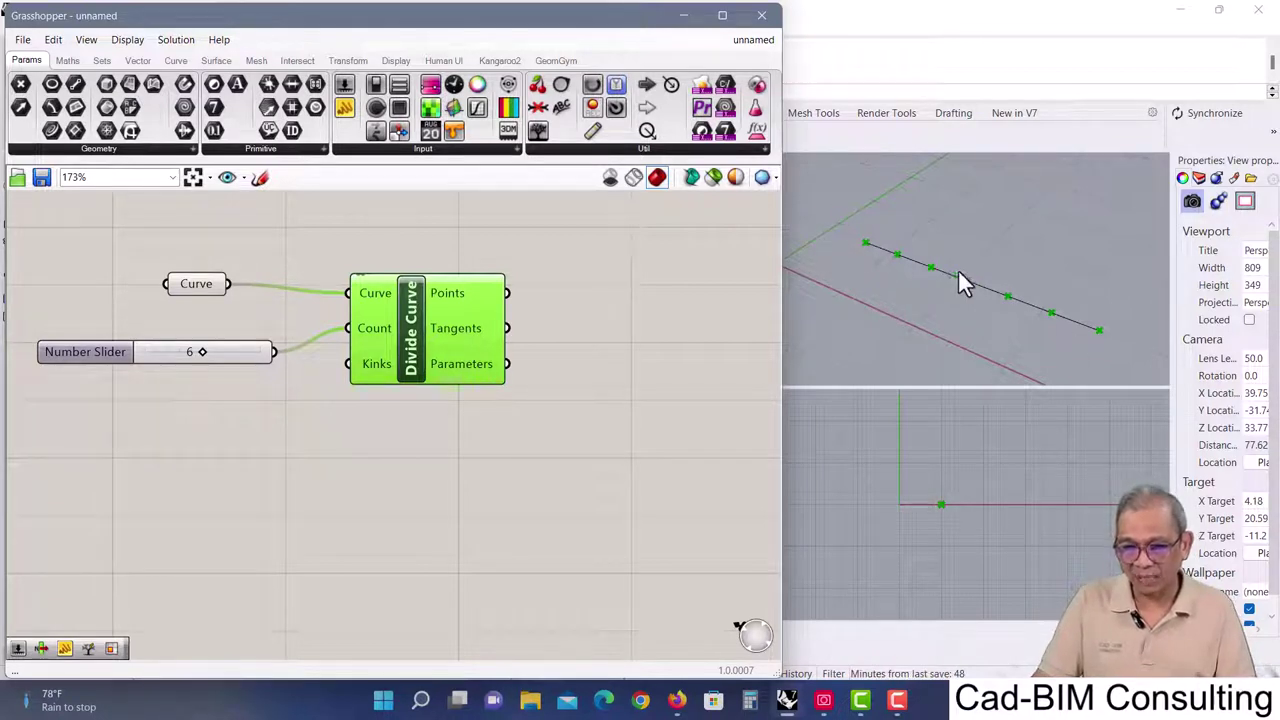
click(646, 395)
right_drag(646, 395, 490, 400)
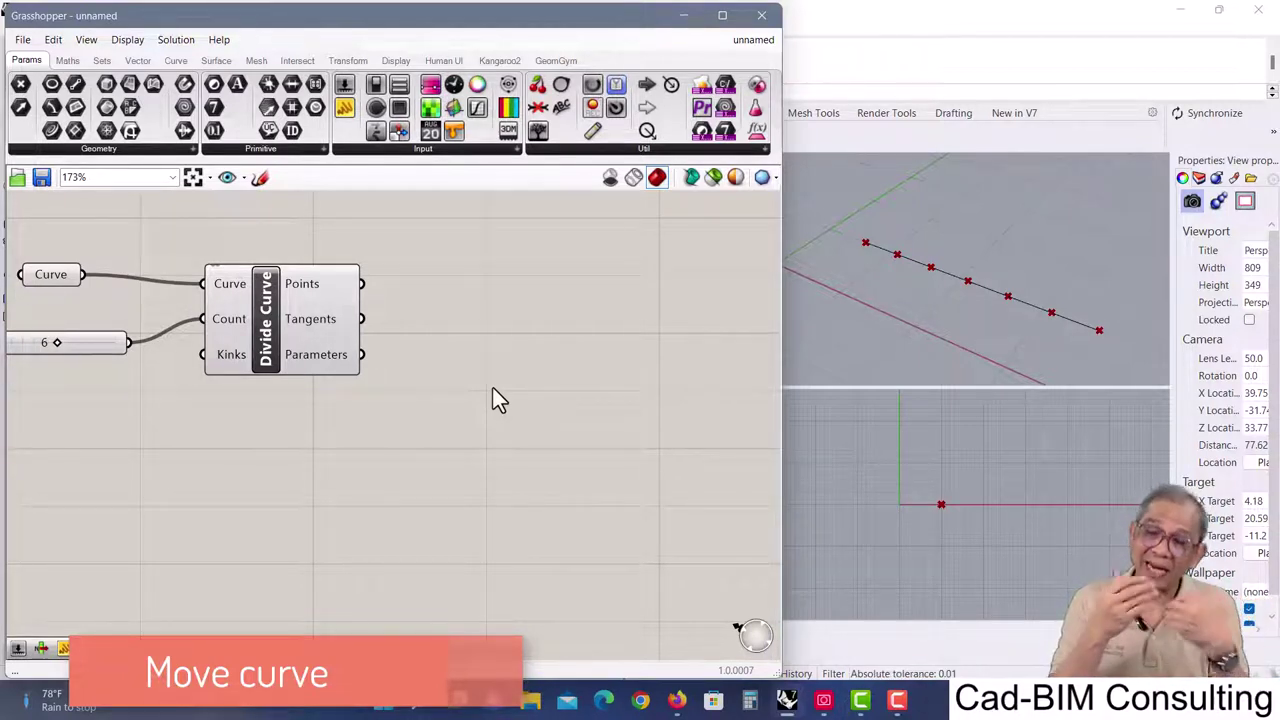
double_click(495, 316)
text(move)
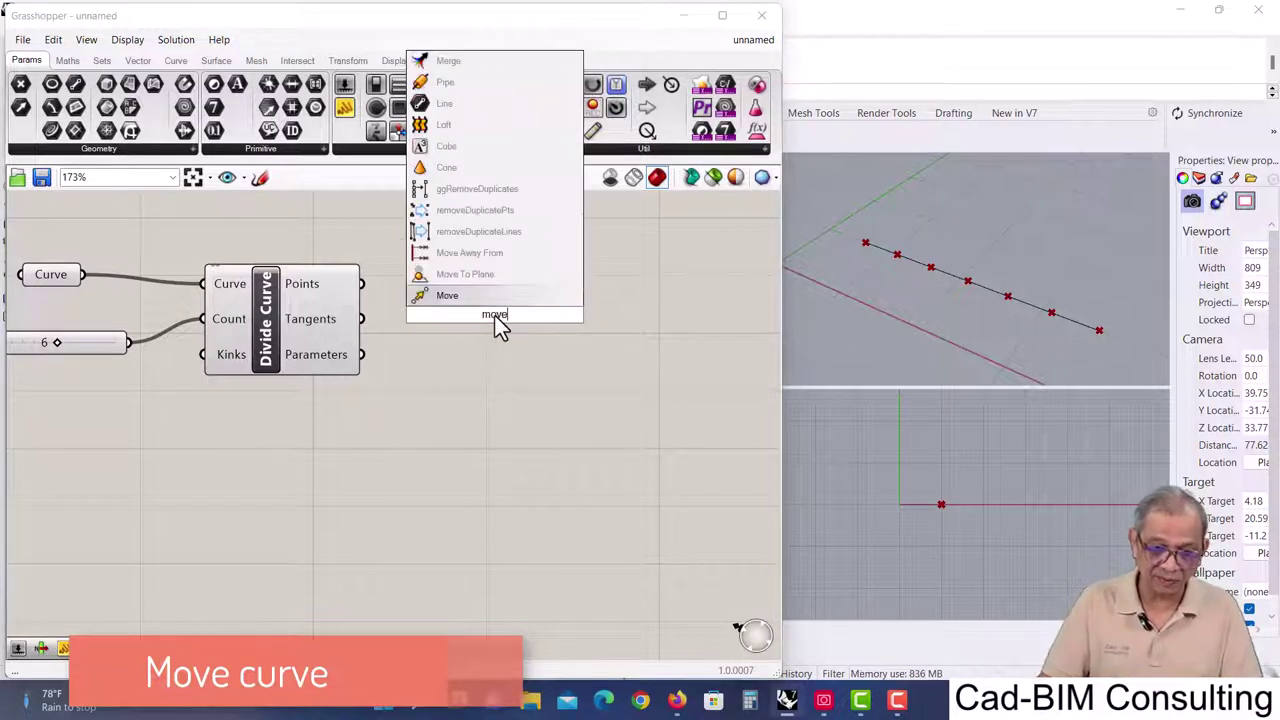
click(445, 295)
drag(449, 306, 575, 292)
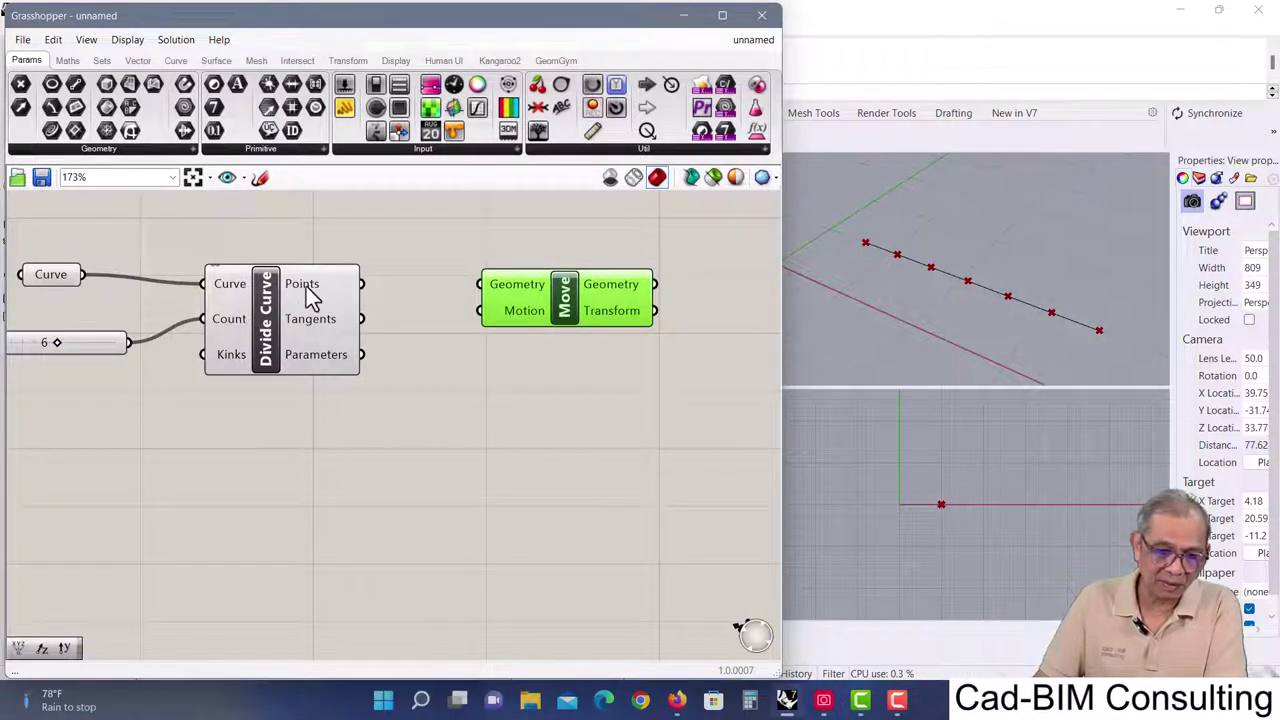
drag(364, 286, 487, 286)
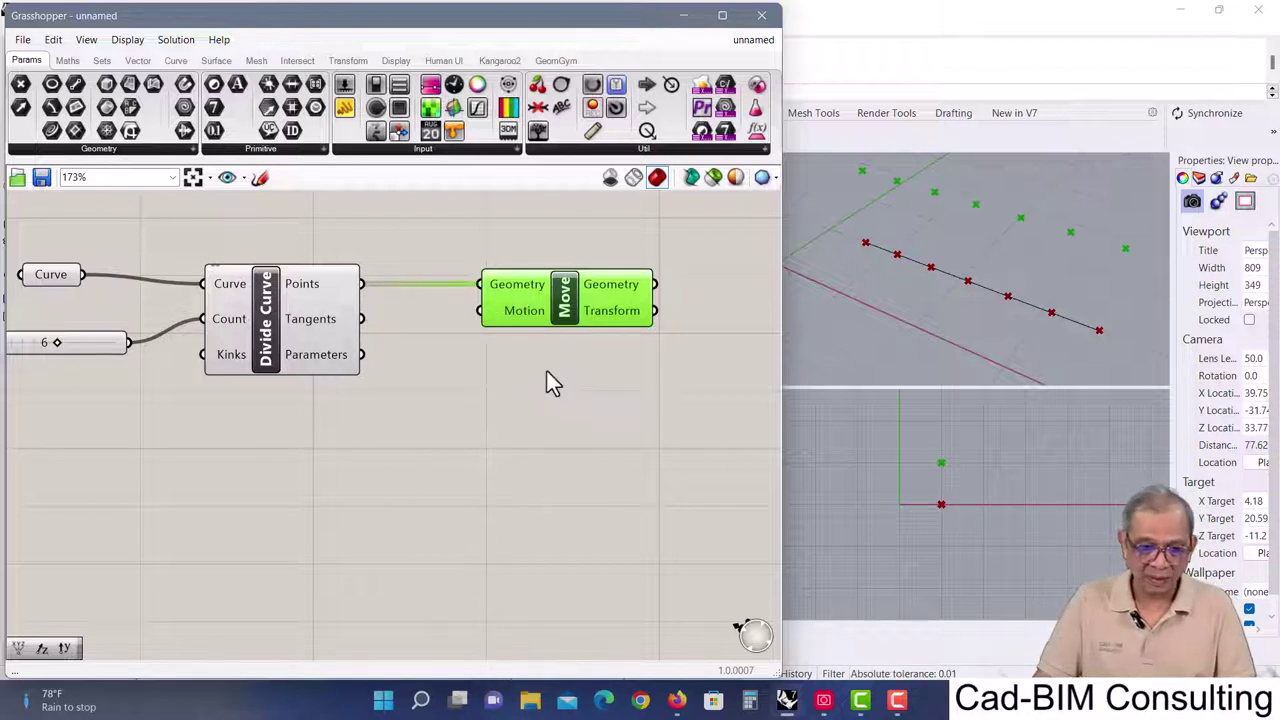
- Add a Unit Z vector below Divide Curve, connect it to Move's Motion input and space out both components
drag(569, 316, 593, 340)
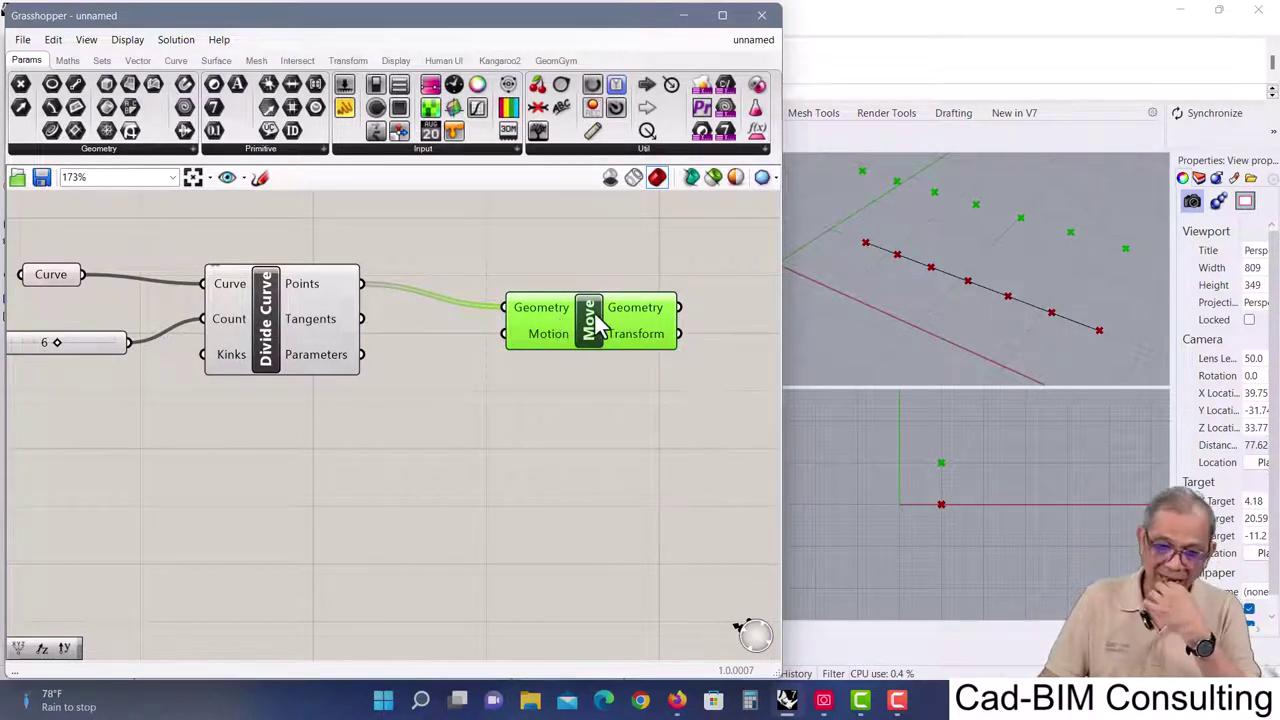
drag(598, 321, 626, 347)
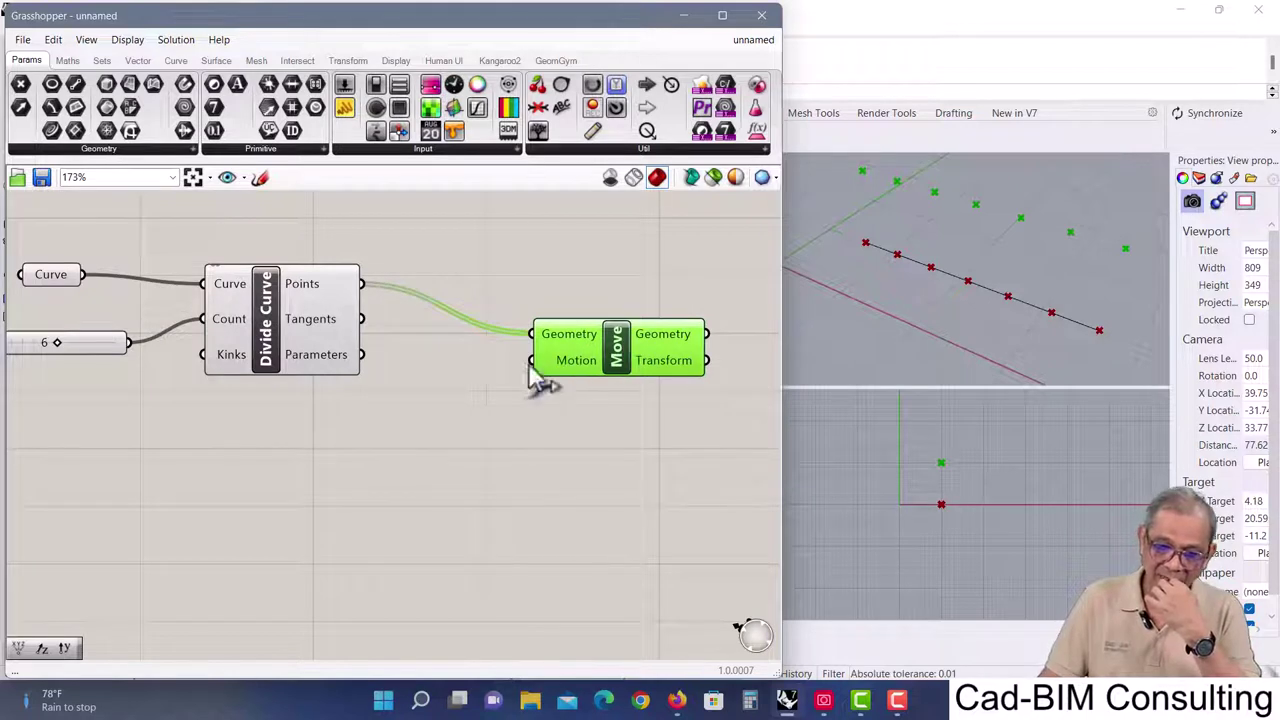
double_click(427, 416)
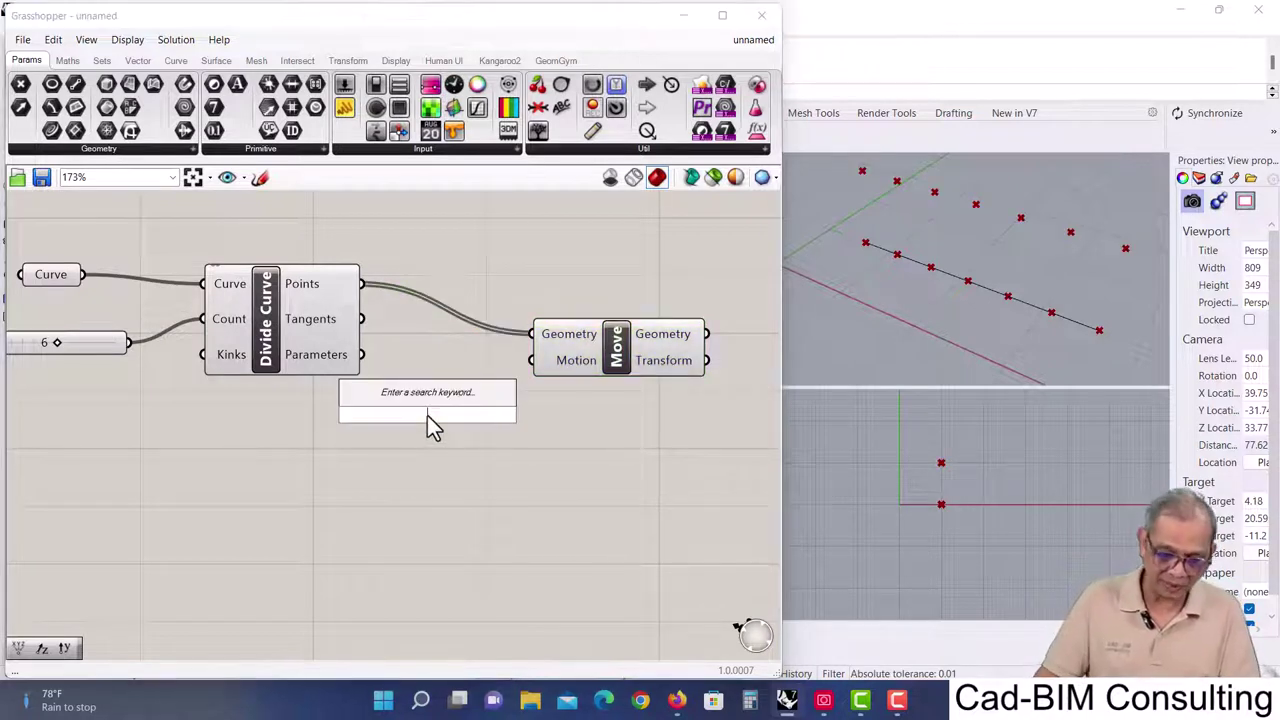
text(unit)
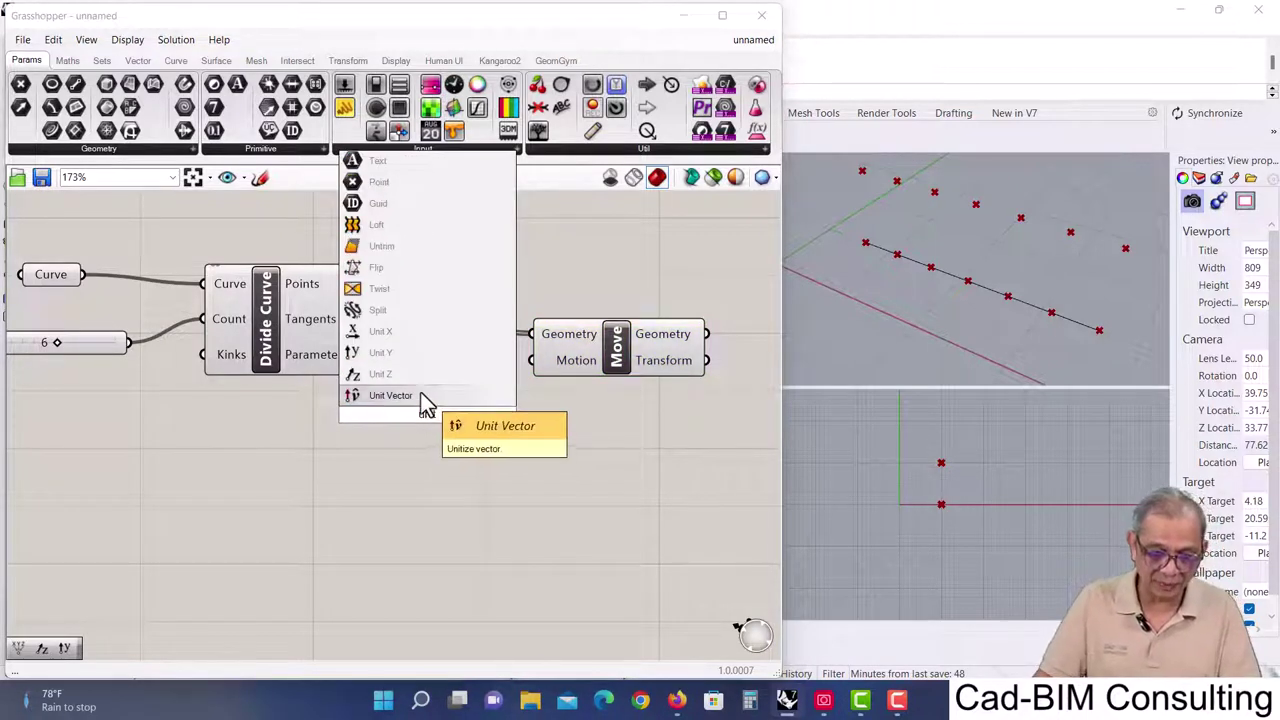
click(392, 376)
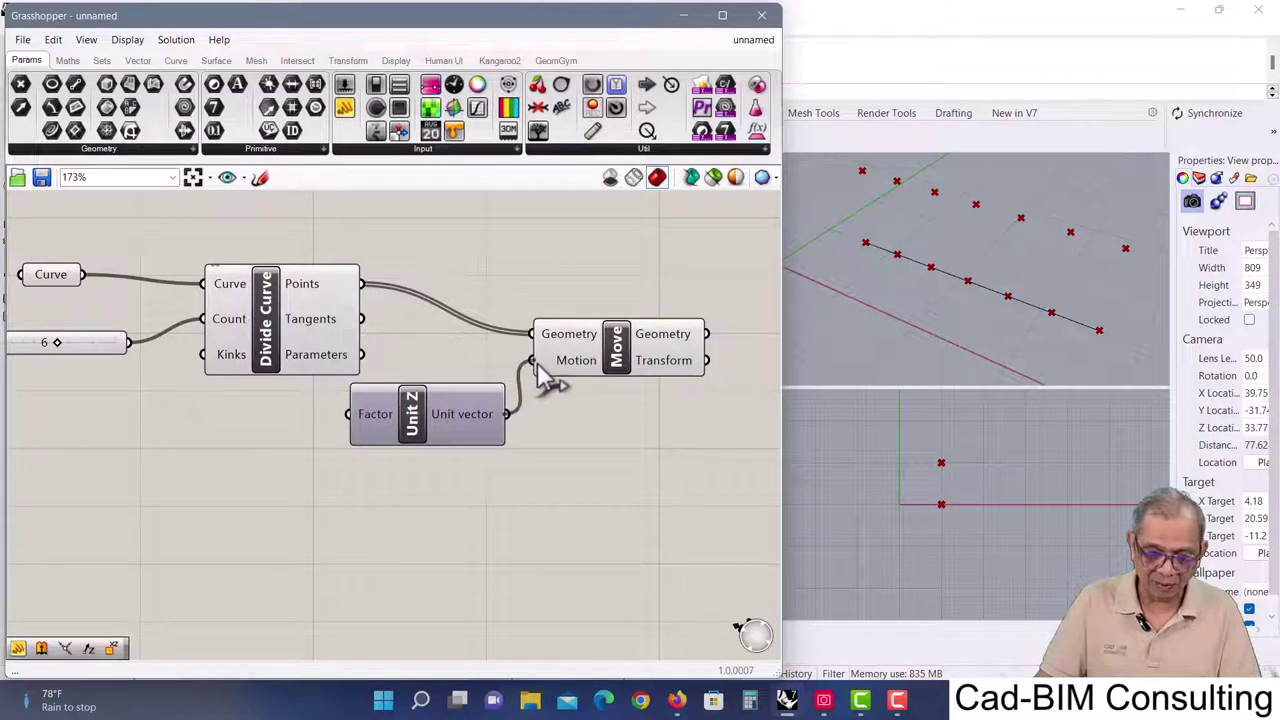
drag(533, 362, 506, 414)
click(625, 352)
drag(625, 352, 637, 329)
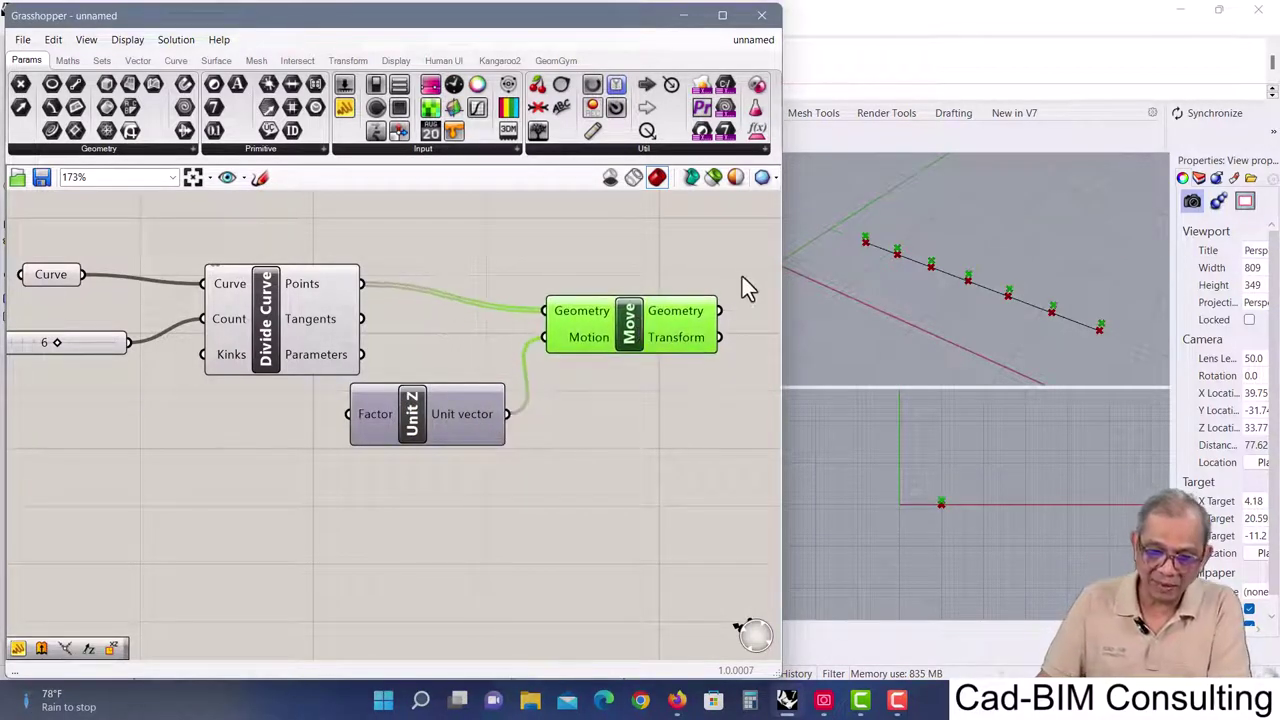
drag(413, 418, 418, 435)
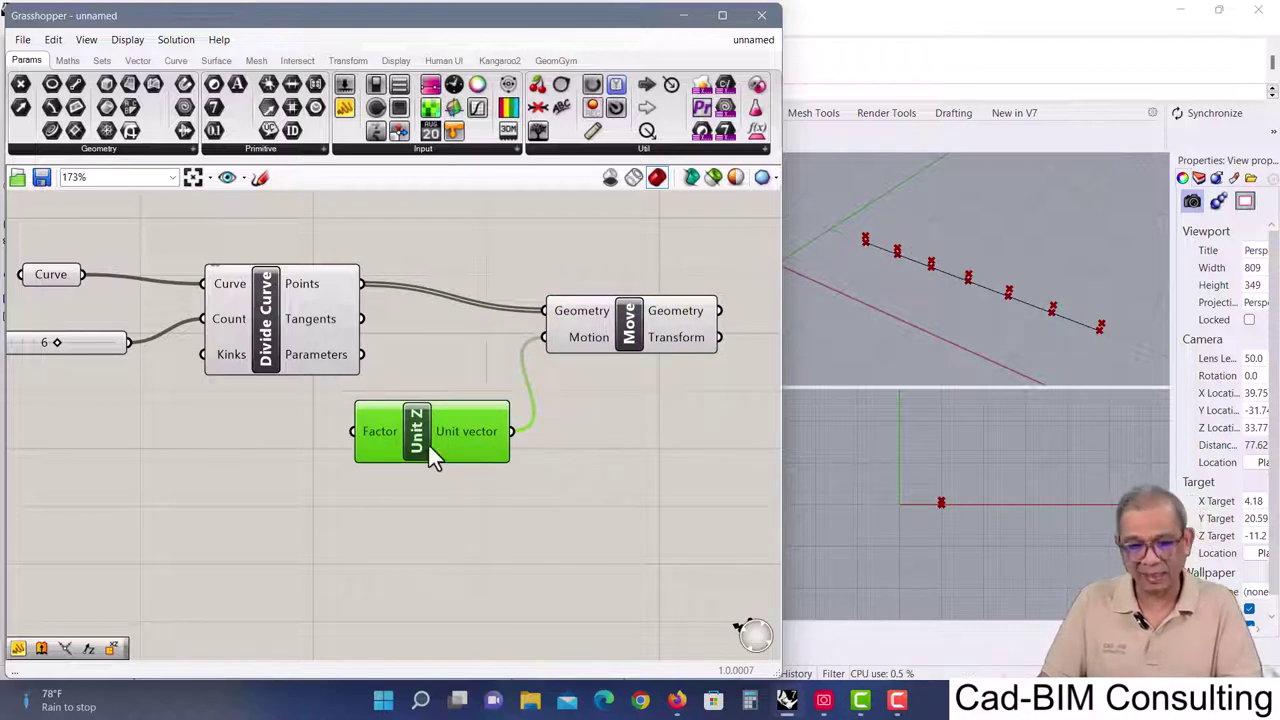
- Add a number slider ranging from 1 to 10, connect it to Unit Z's Factor input and set it to 8
click(183, 443)
double_click(183, 443)
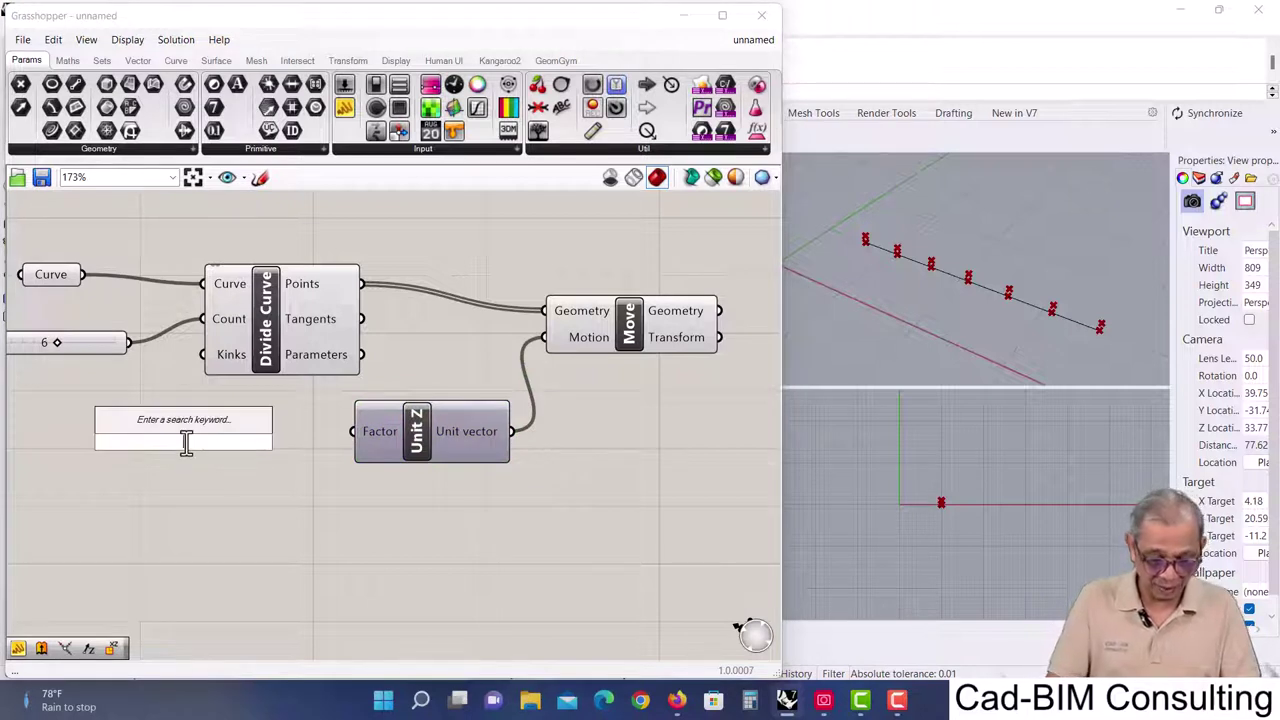
text(1<10)
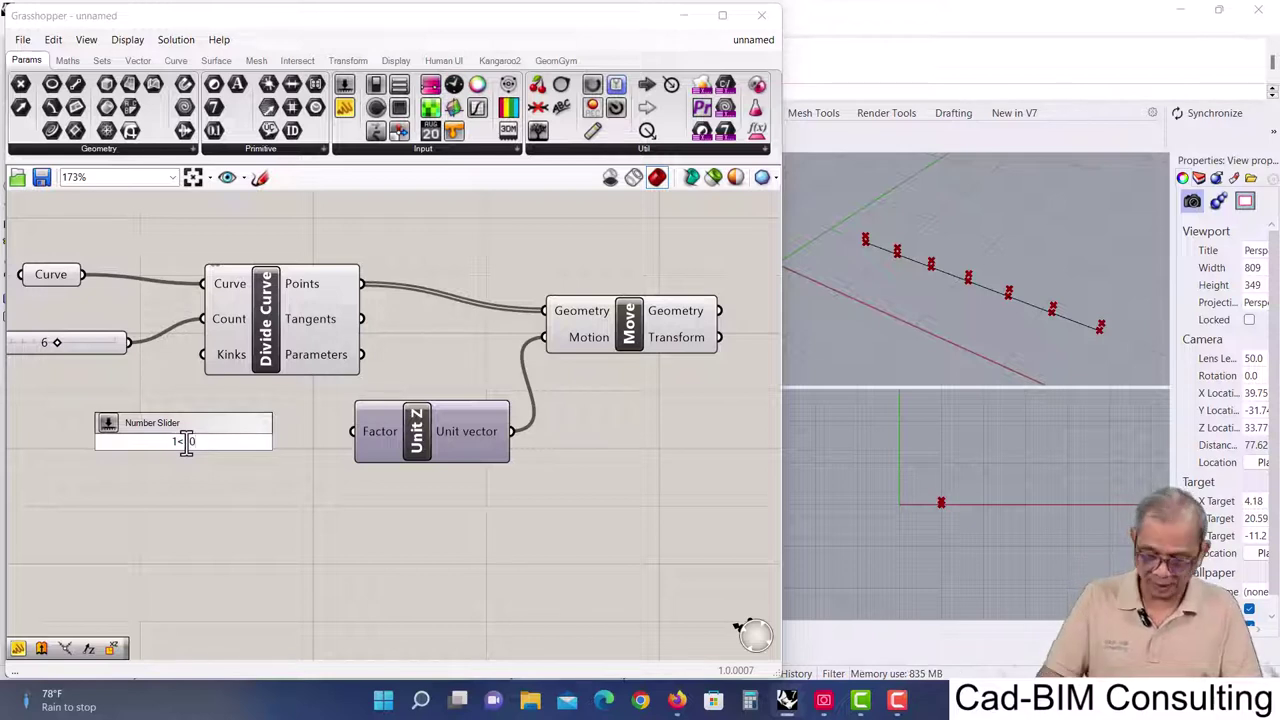
key(Return)
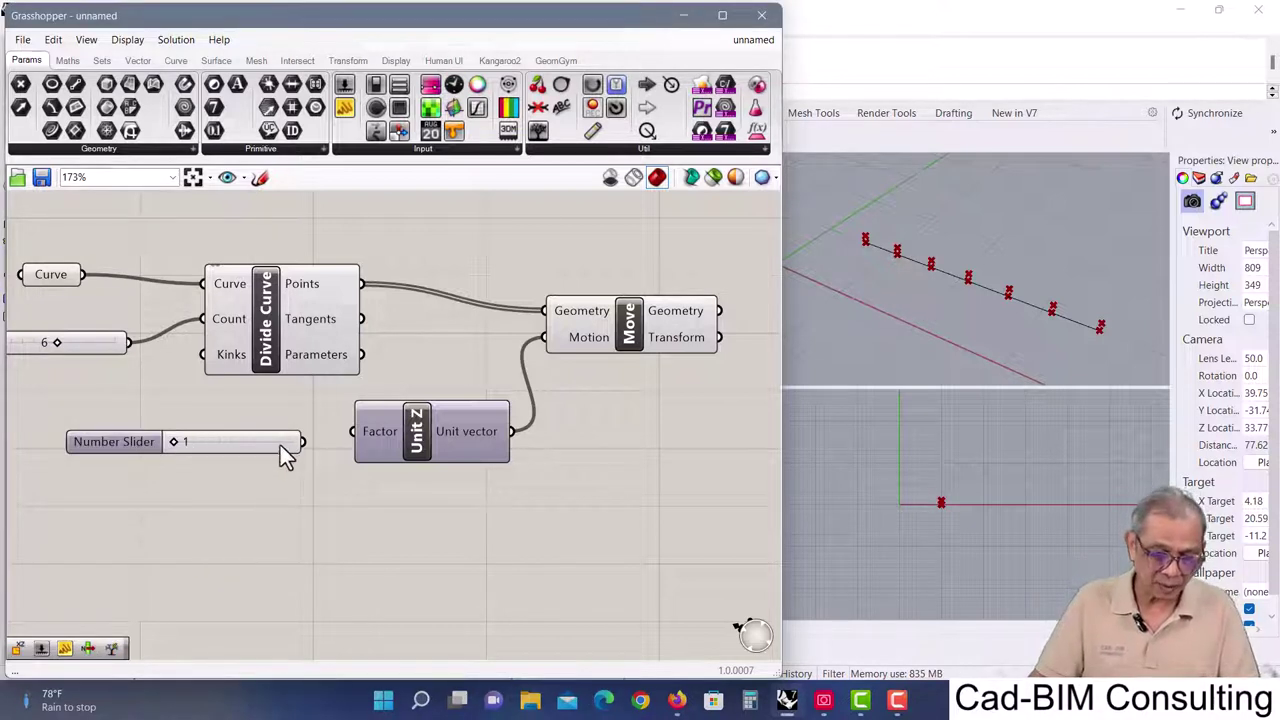
drag(303, 442, 352, 432)
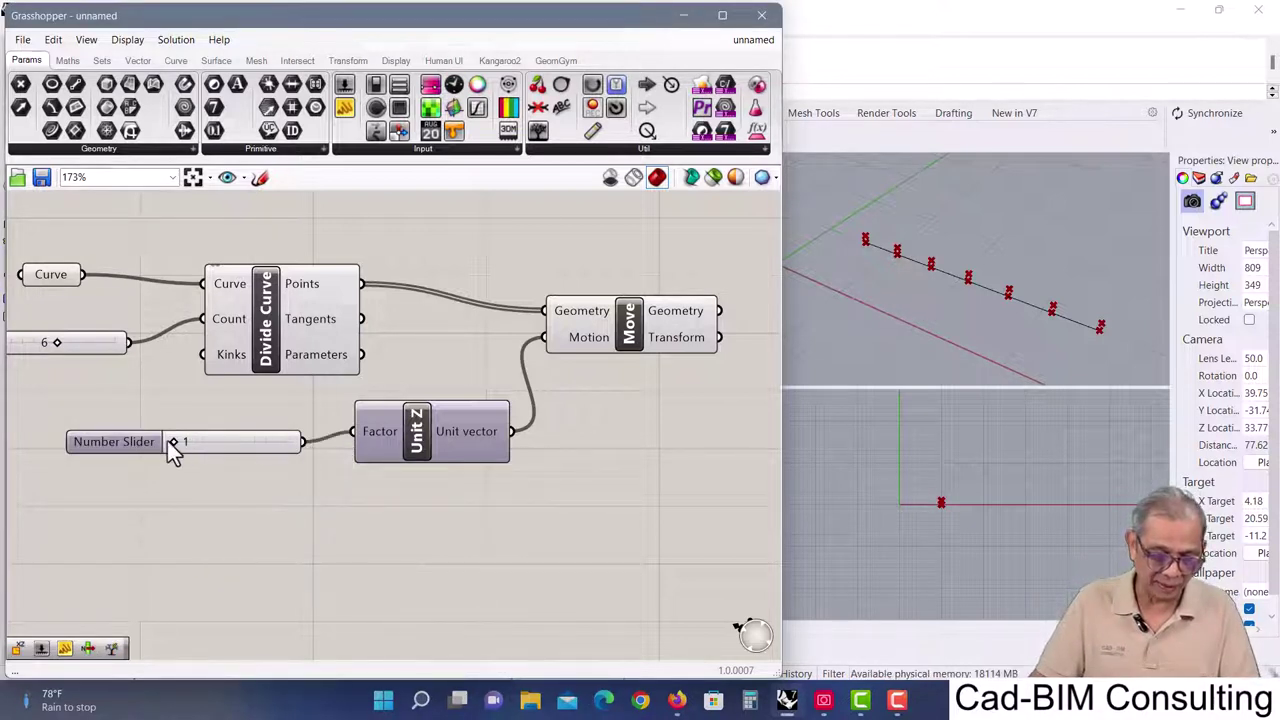
drag(170, 442, 236, 443)
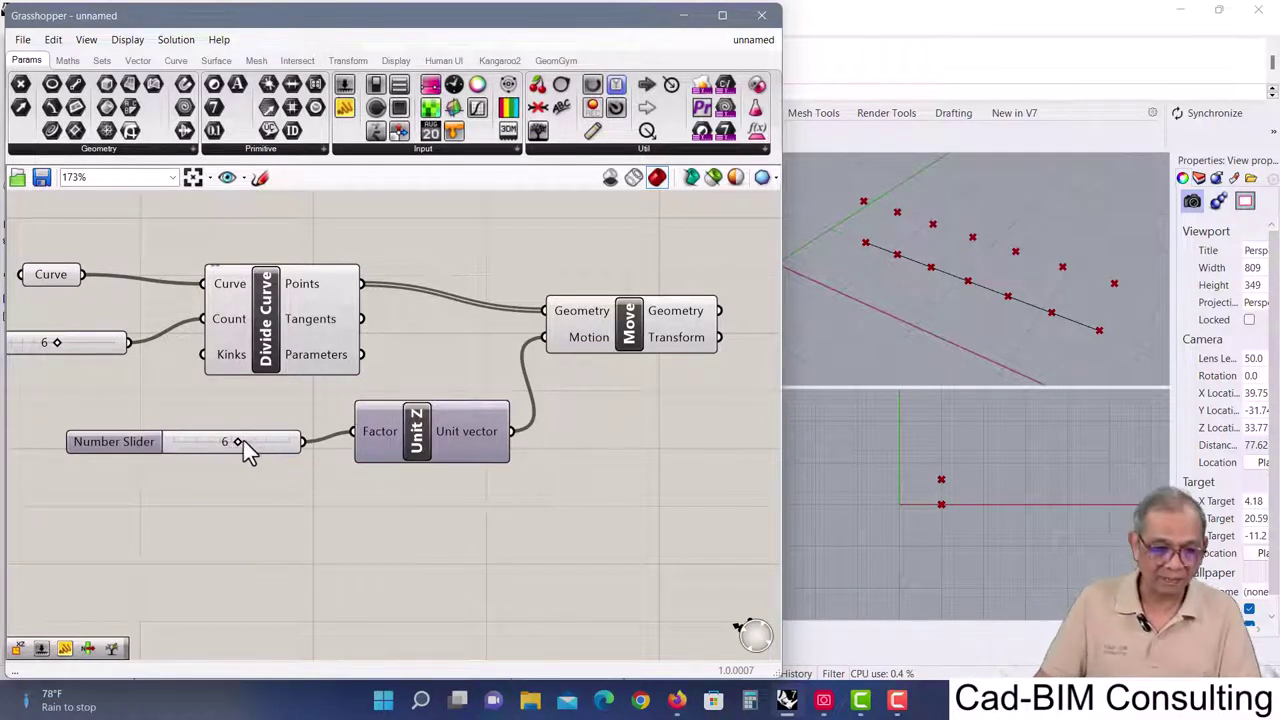
drag(241, 440, 263, 441)
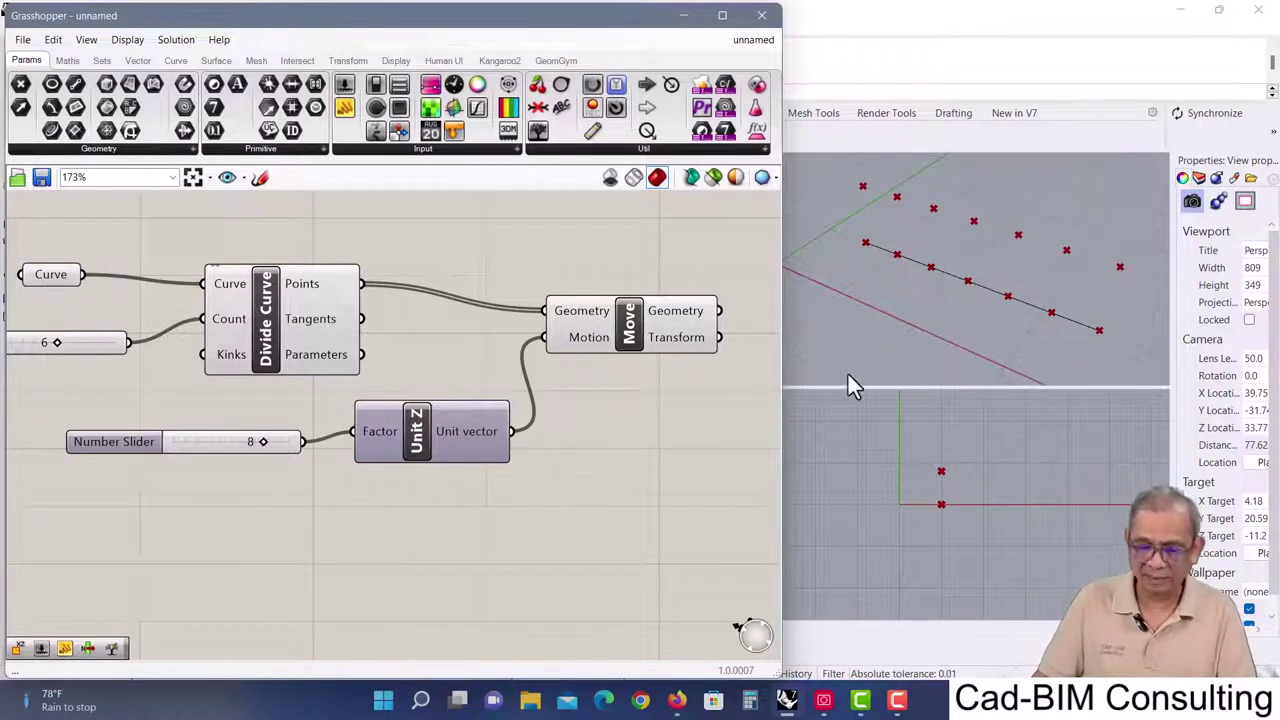
- Rename the Move component as Middle points
scroll(845, 270, down, 3)
click(630, 328)
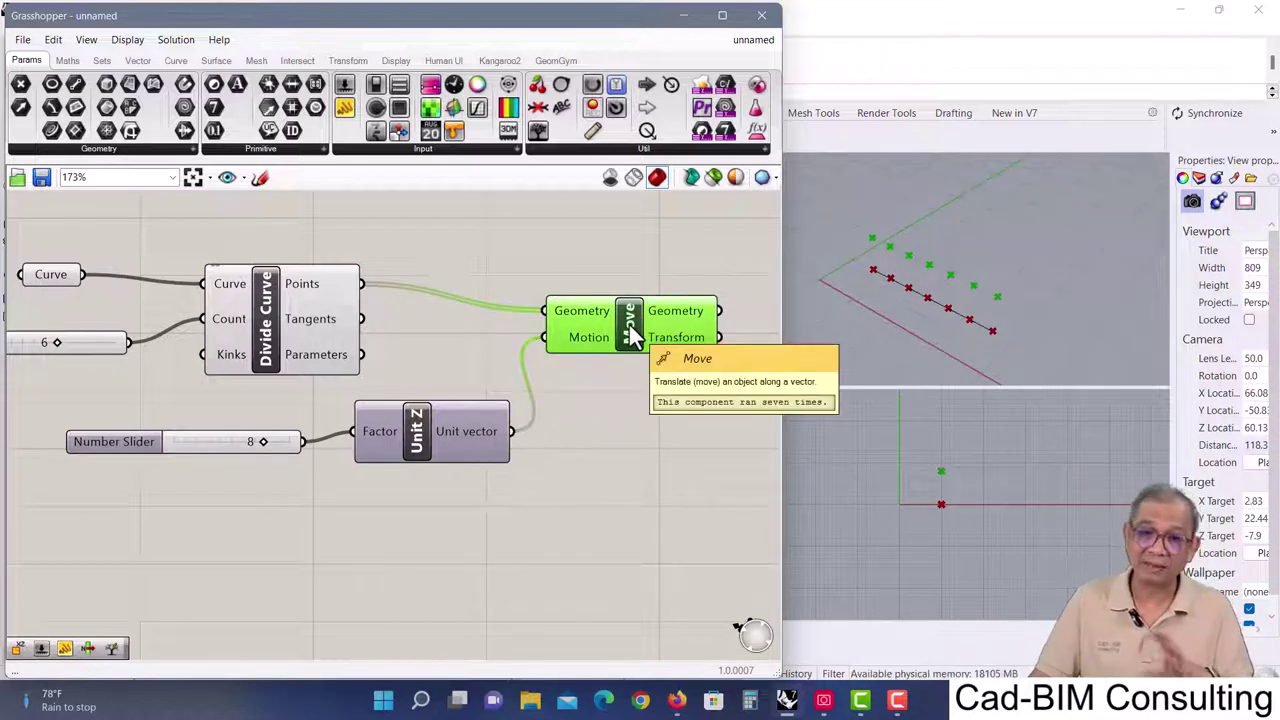
right_click(630, 325)
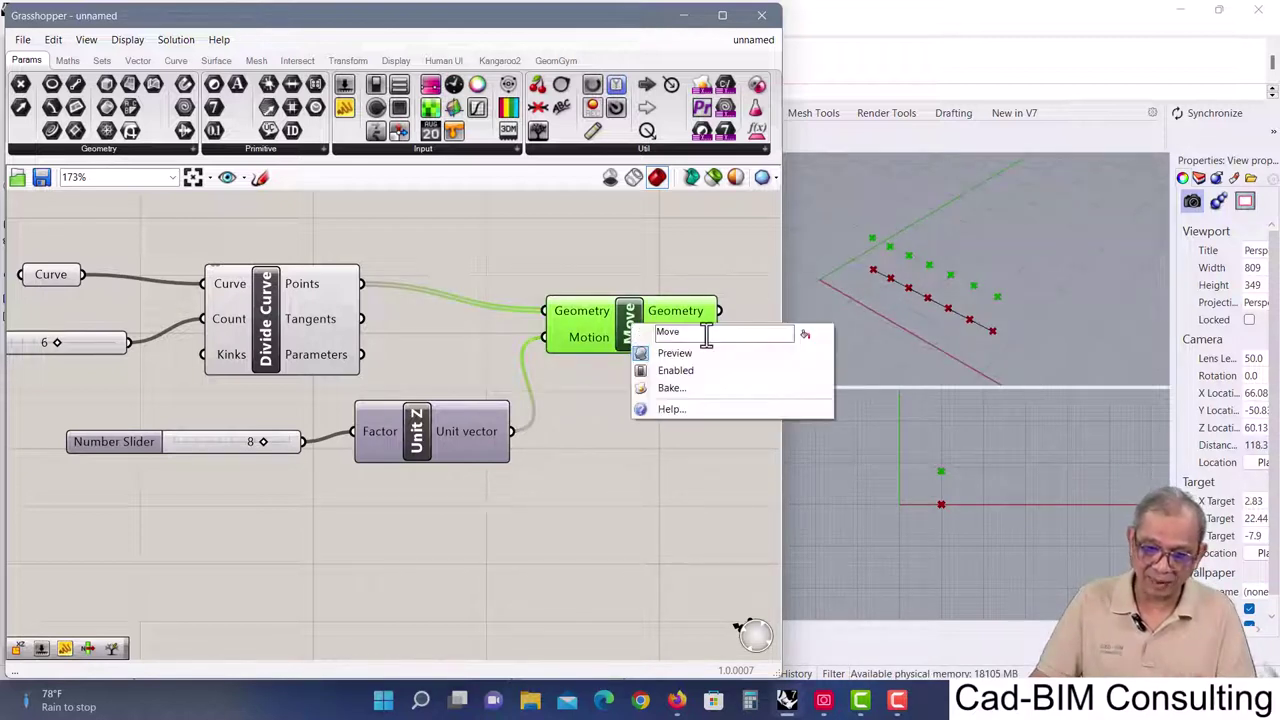
drag(694, 334, 633, 334)
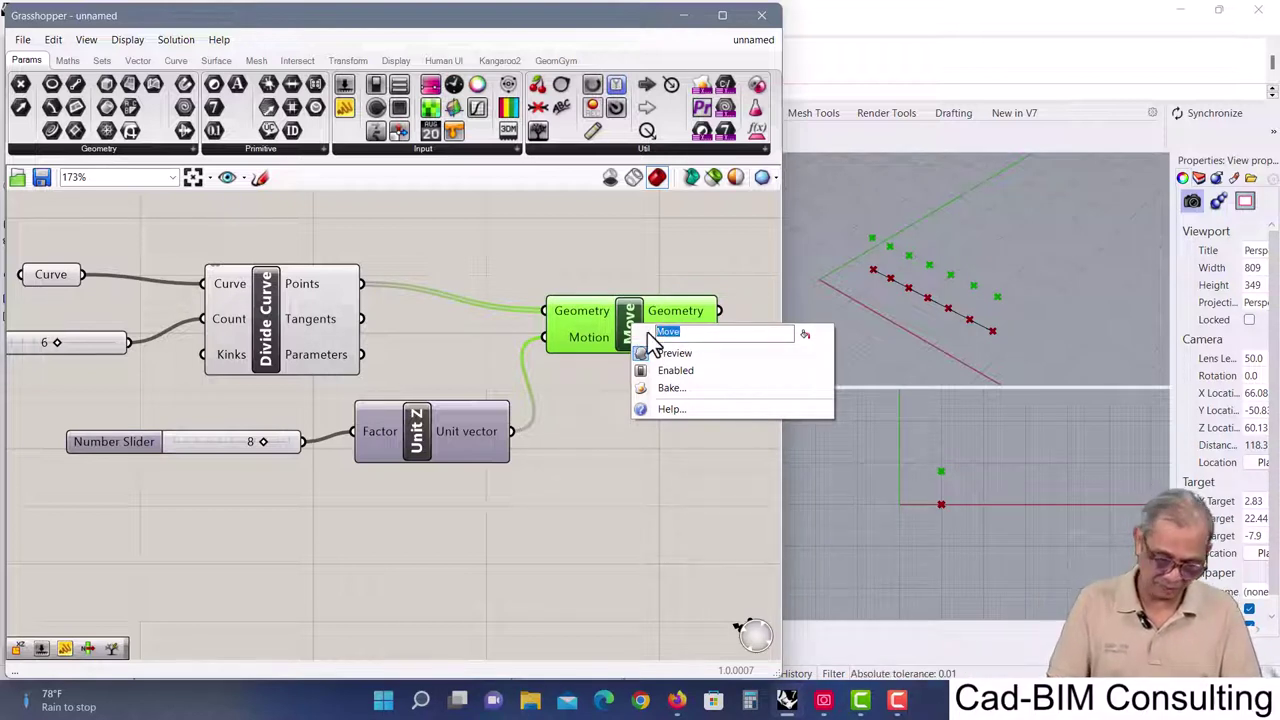
text(Middl)
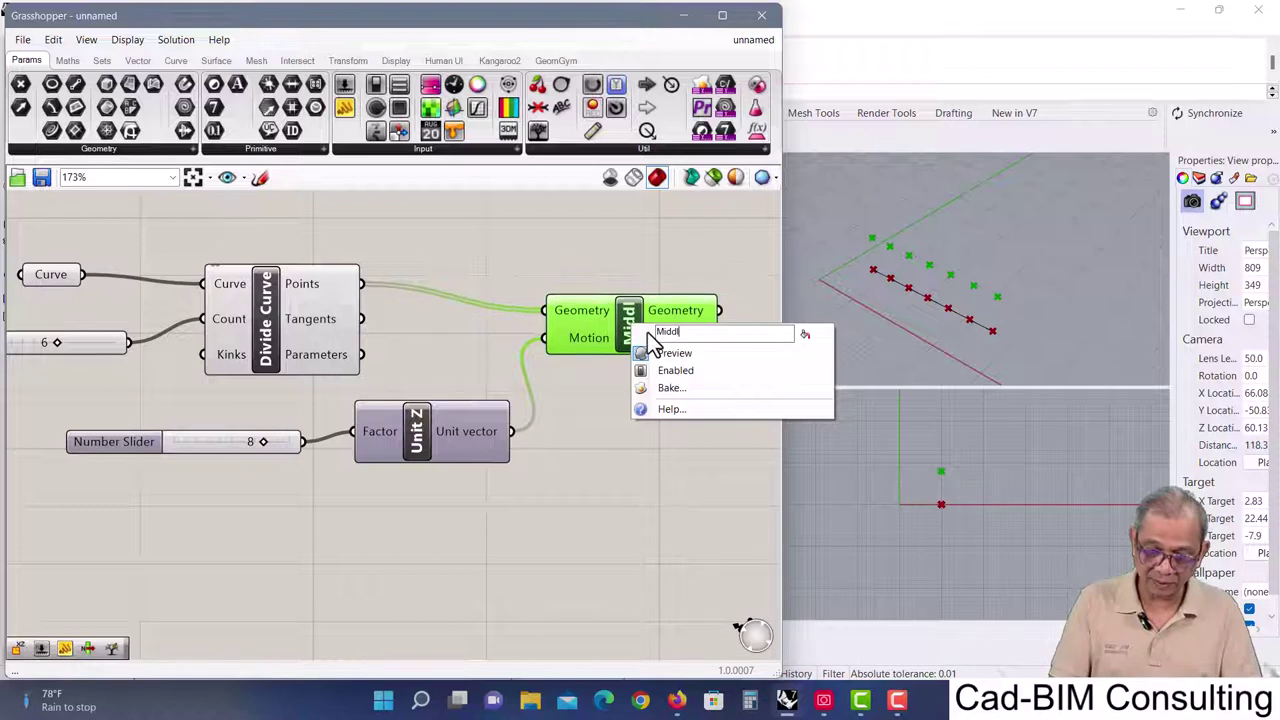
text(e points)
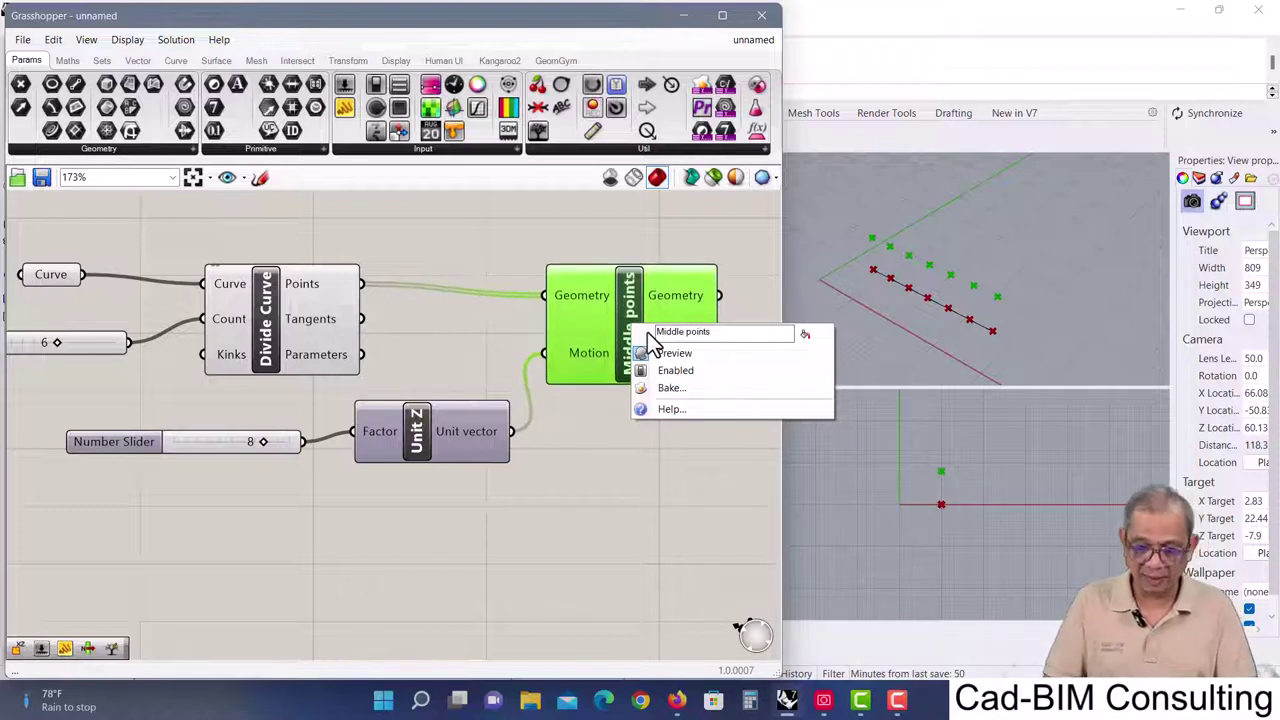
key(Return)
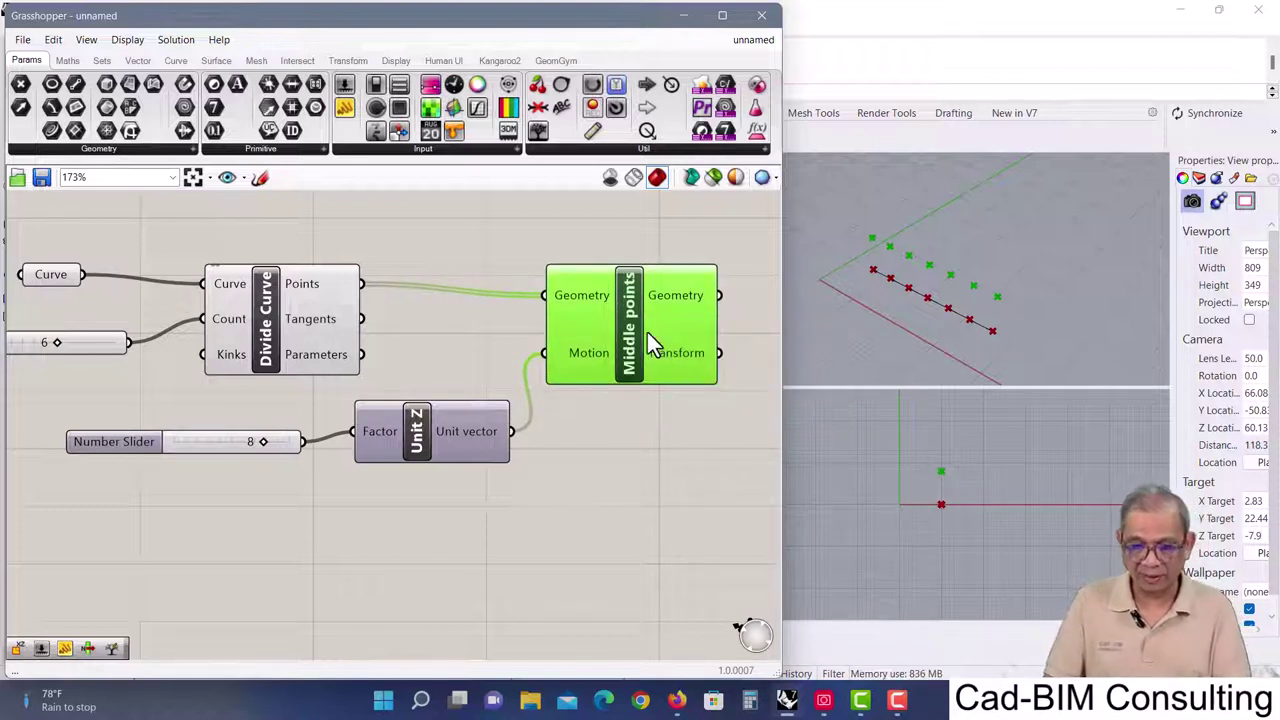
- Shift Unit Z slightly down and rename the Divide Curve component as Base points
click(272, 292)
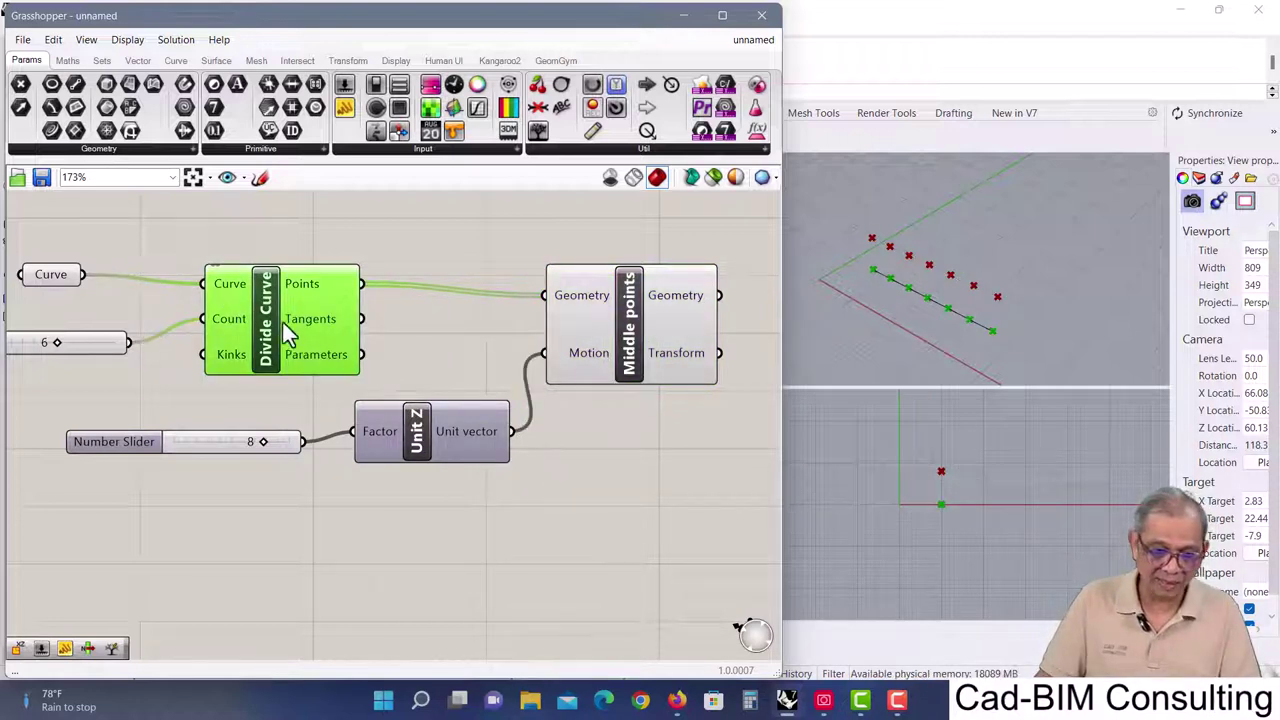
drag(381, 401, 373, 436)
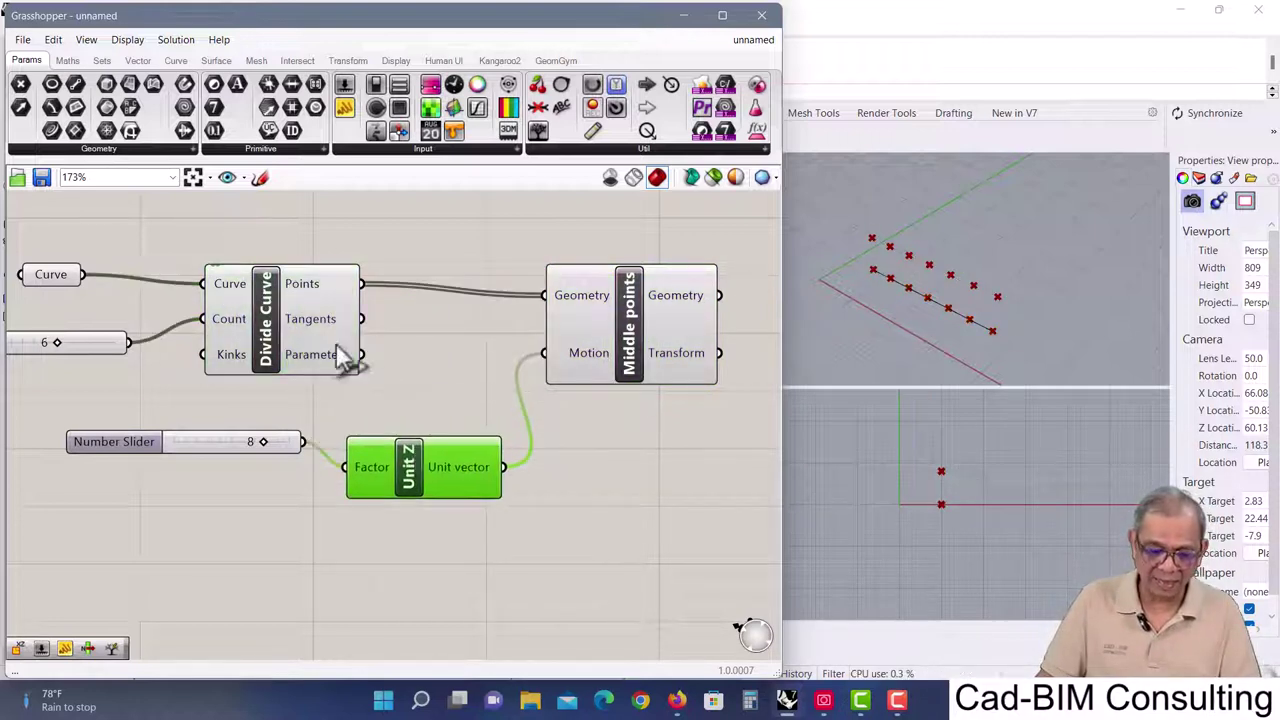
right_click(268, 323)
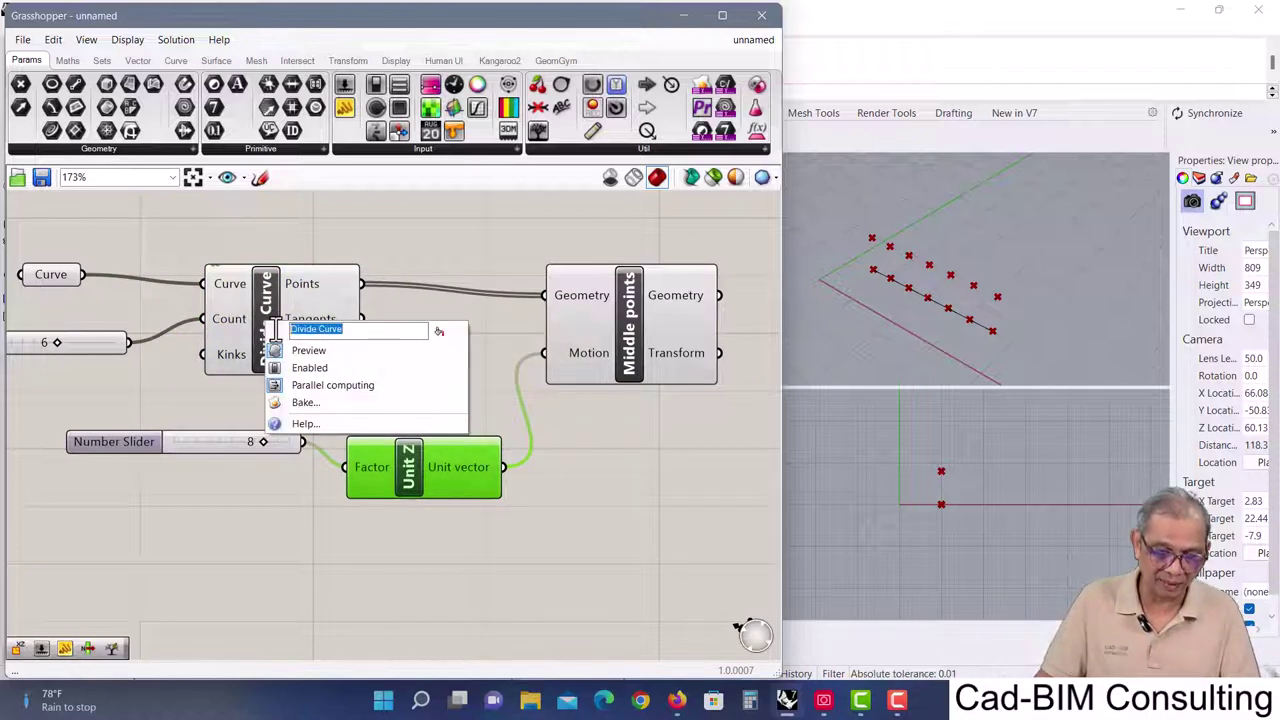
text(Base)
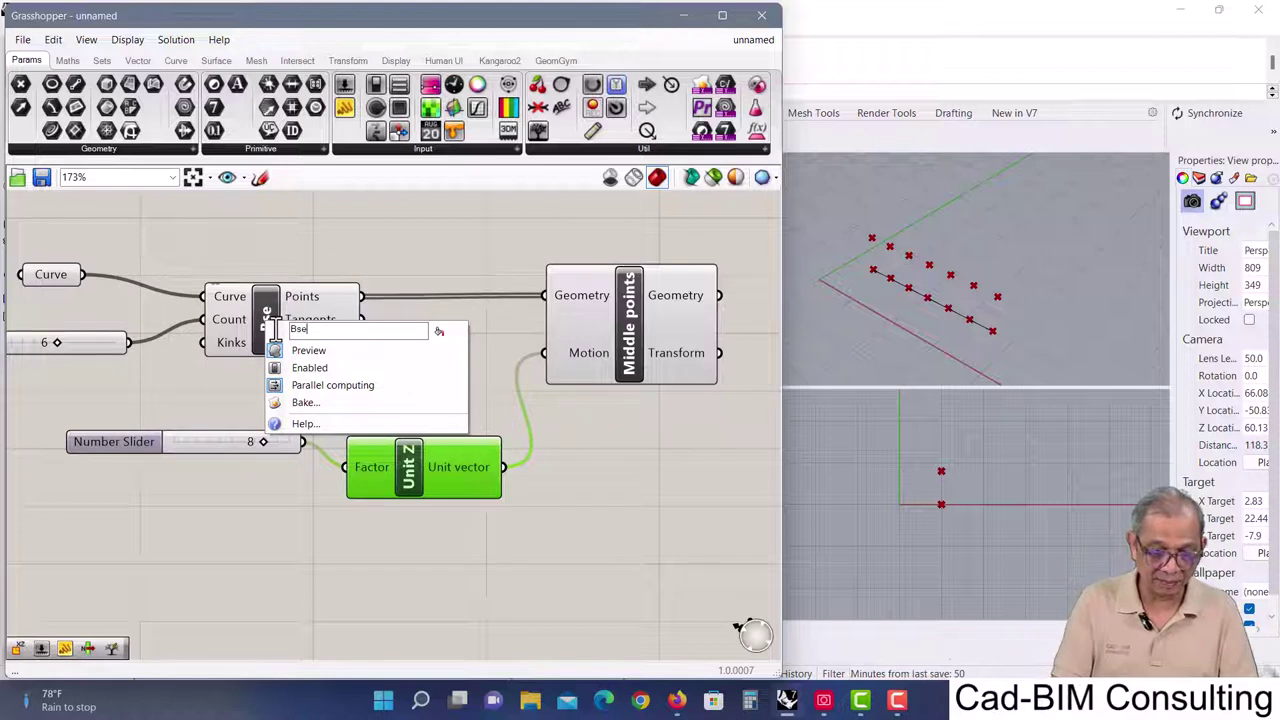
text( po)
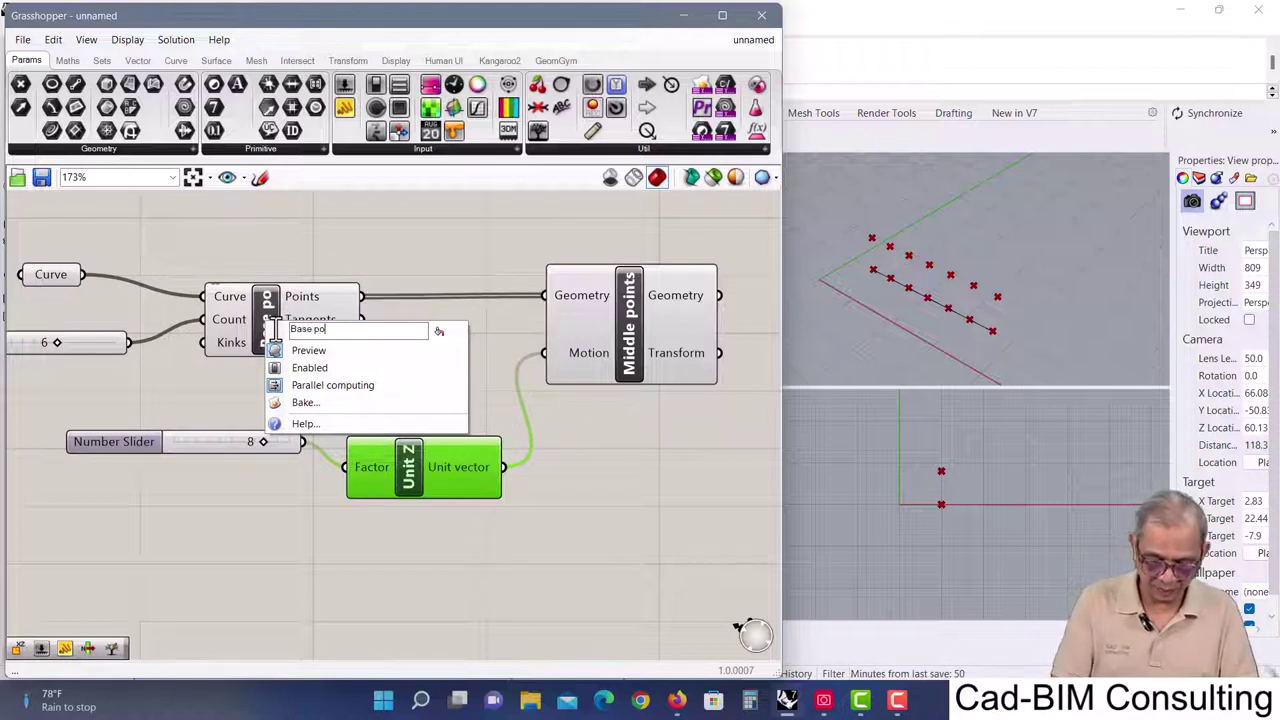
text(ints)
key(Return)
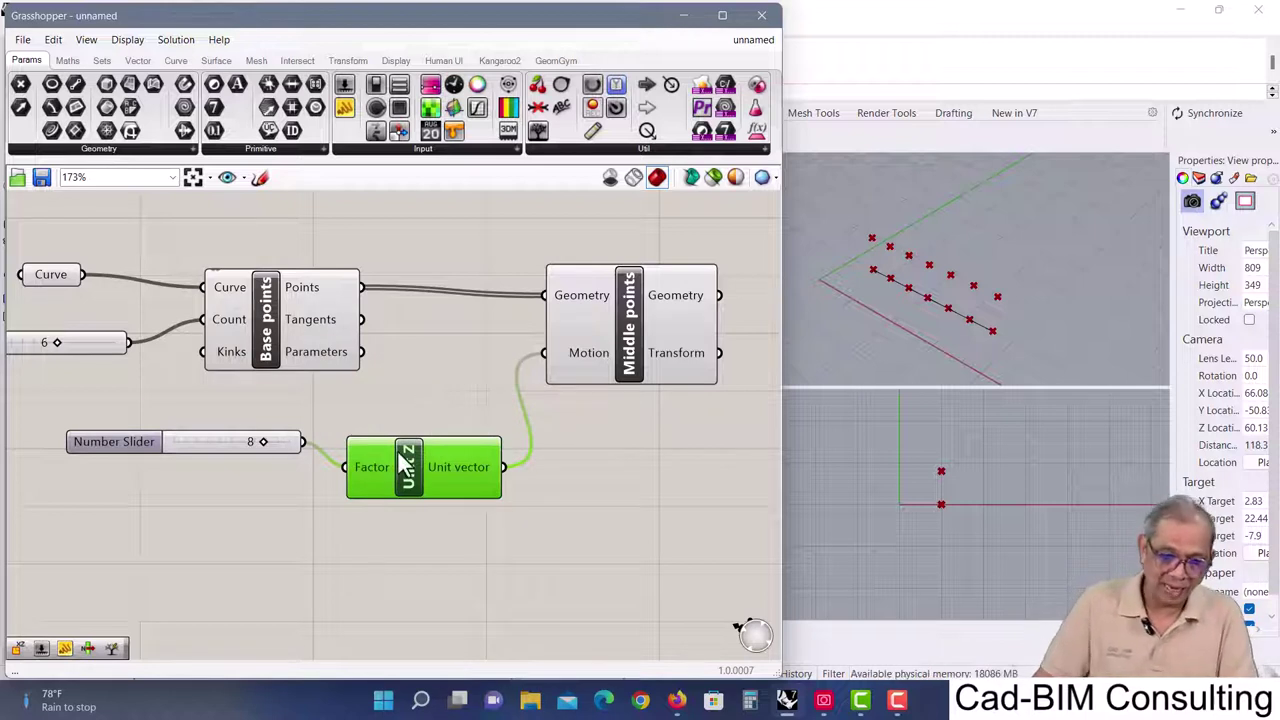
- Align Unit Z with its factor slider and lower the Middle points component to the same row
drag(412, 459, 397, 440)
drag(619, 291, 615, 308)
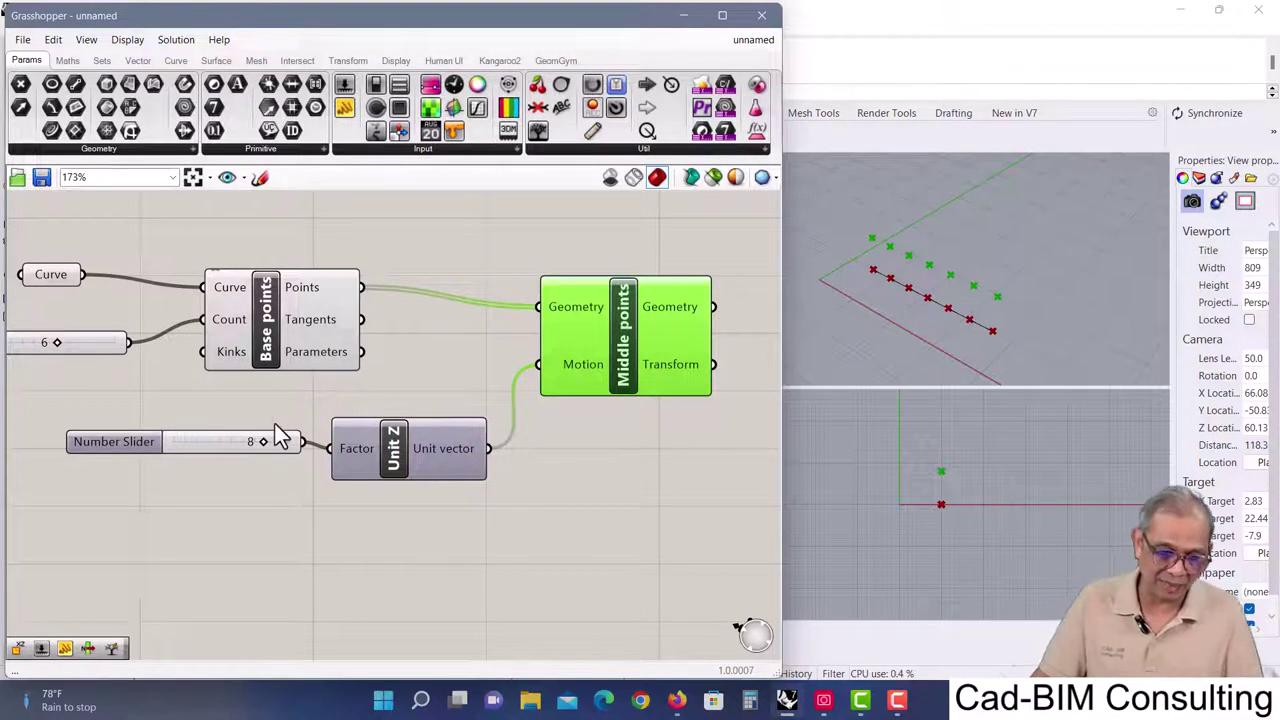
drag(640, 343, 632, 444)
- Duplicate the factor slider, Unit Z and Middle points components together and place the copies below the originals
drag(50, 378, 750, 566)
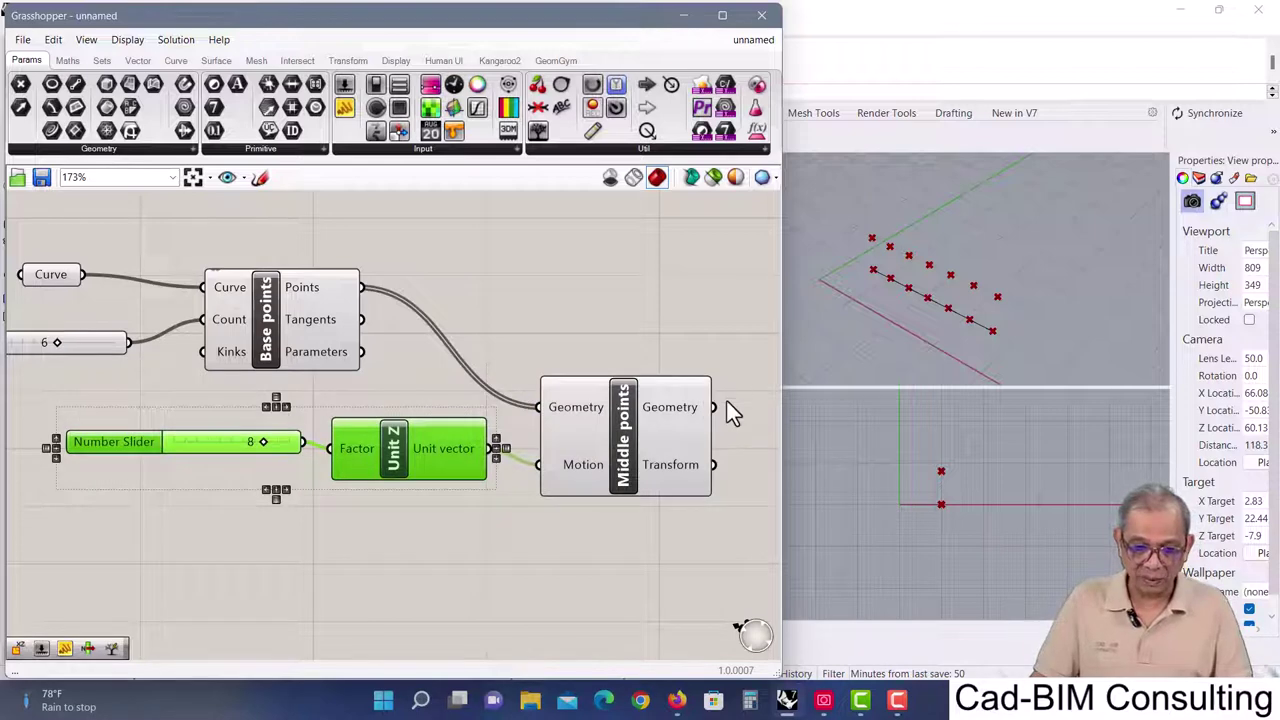
drag(732, 393, 147, 554)
scroll(201, 543, down, 1)
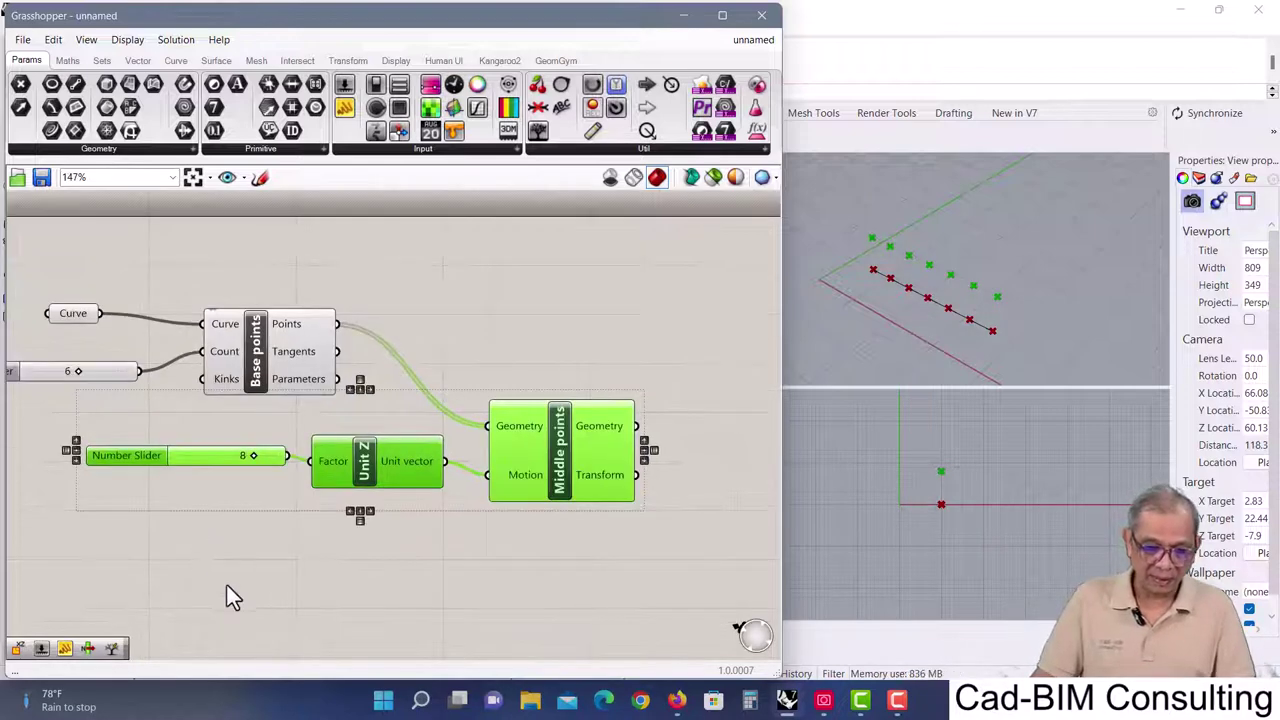
right_drag(229, 597, 243, 495)
key(ctrl+c)
key(ctrl+v)
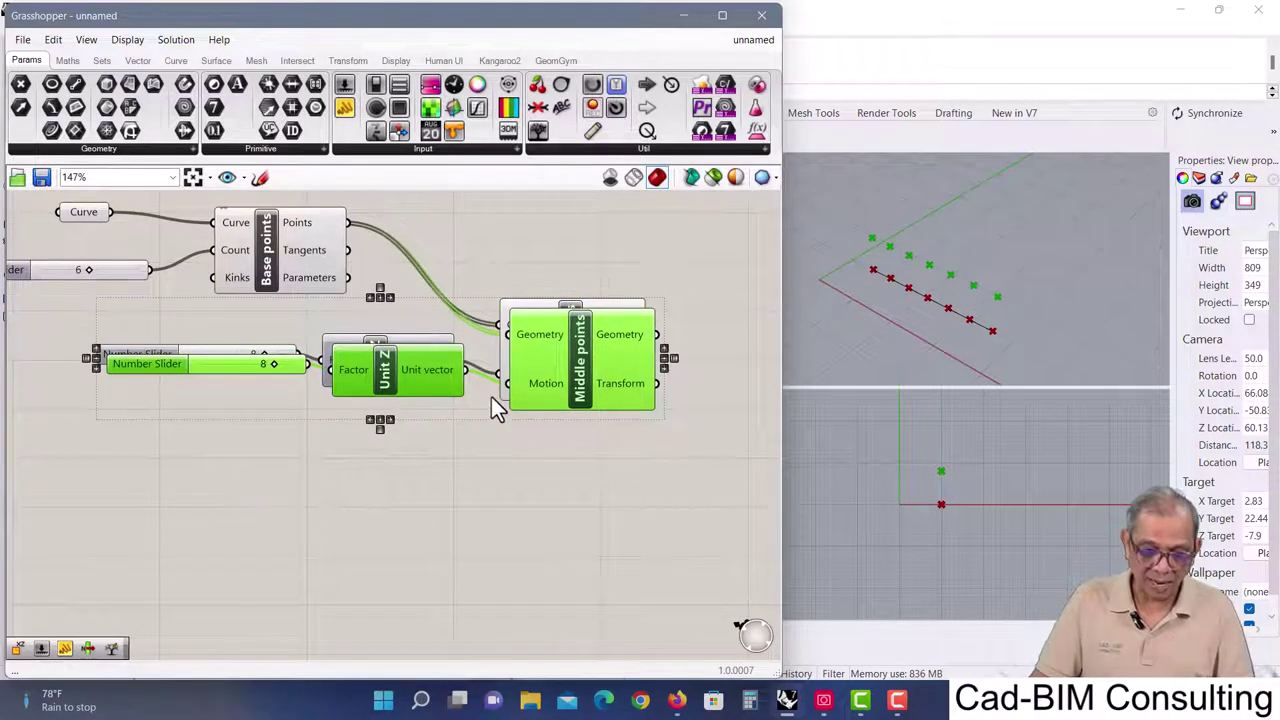
drag(491, 396, 551, 500)
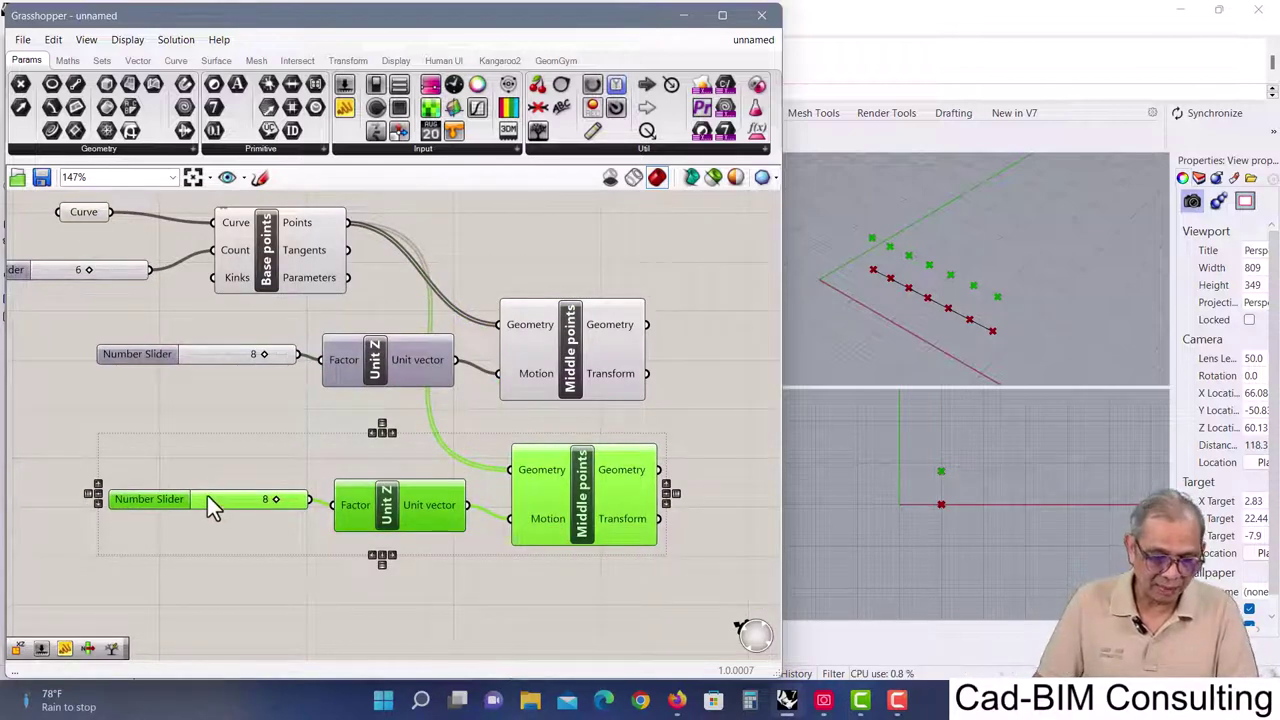
click(239, 569)
- Set the duplicated number slider's maximum to 20 and its value to 17
right_drag(258, 583, 286, 471)
double_click(173, 456)
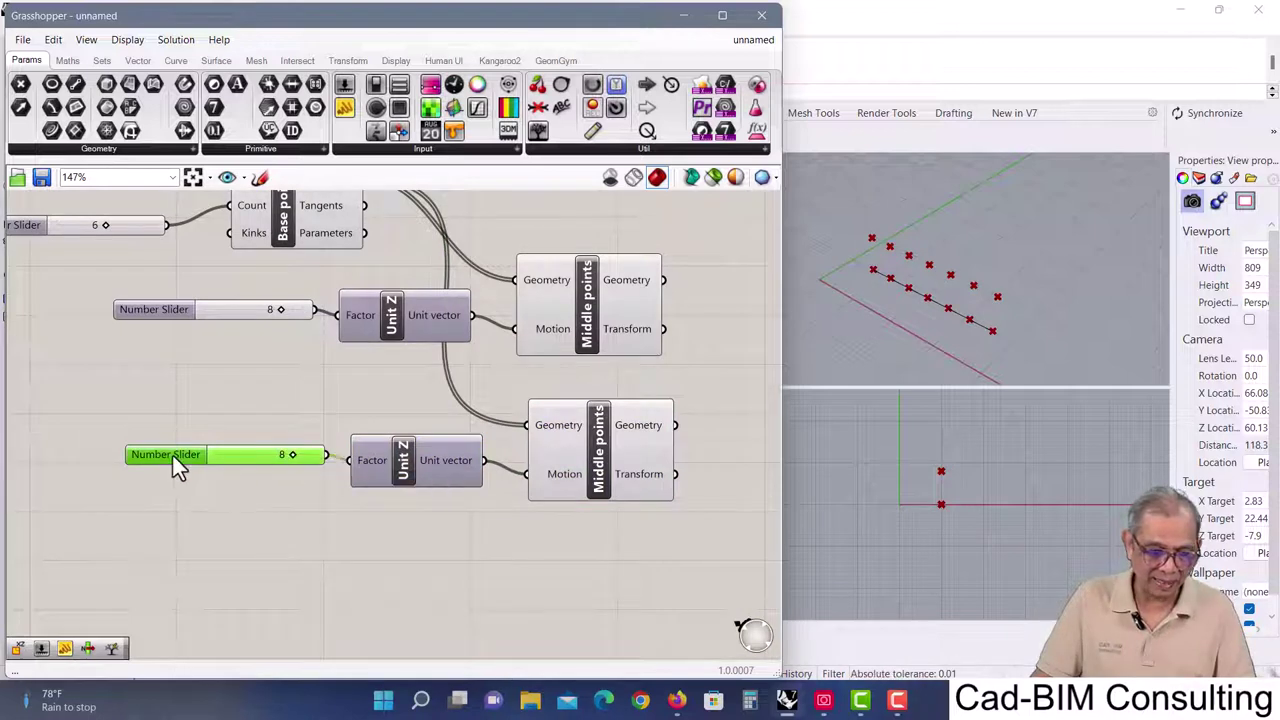
double_click(277, 499)
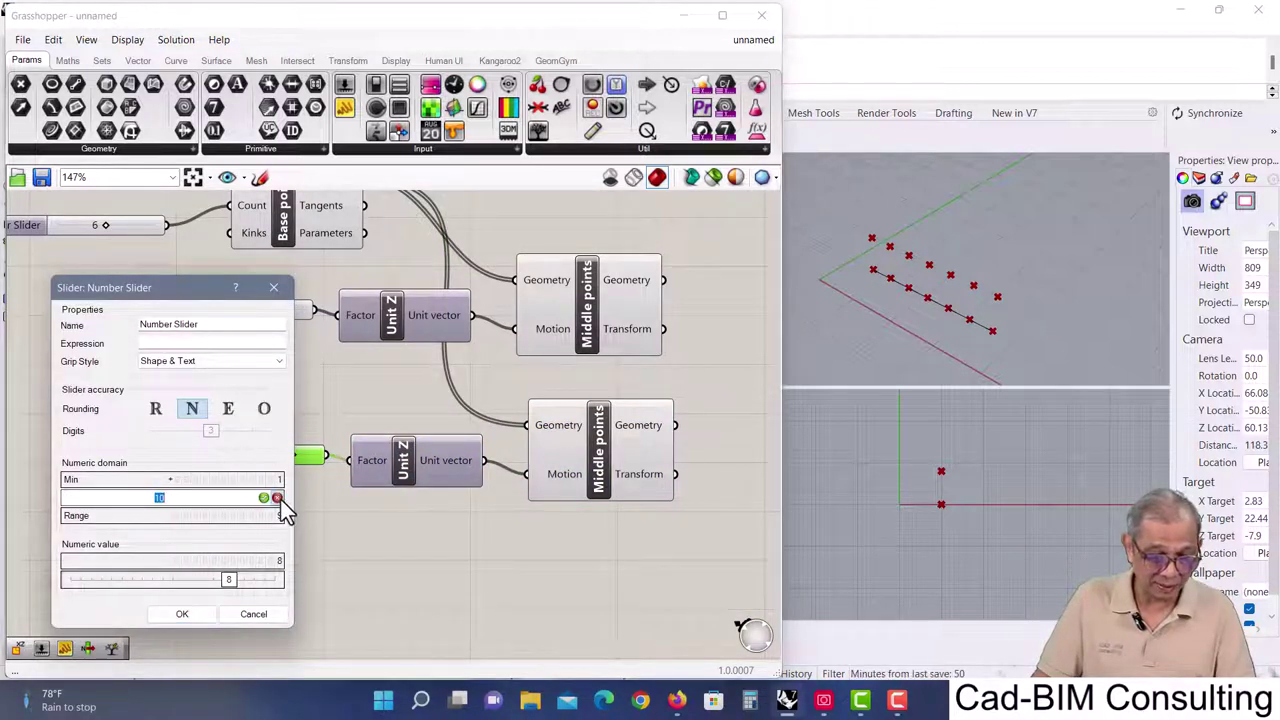
text(20)
key(Return)
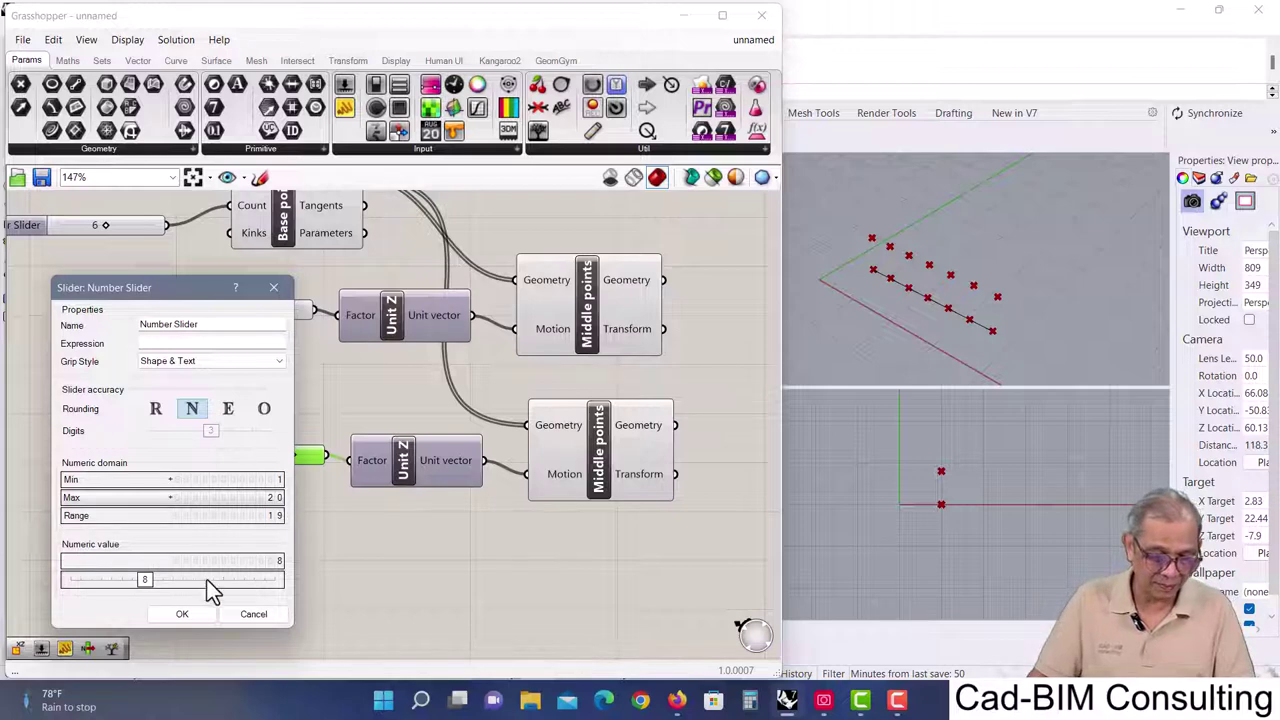
click(184, 614)
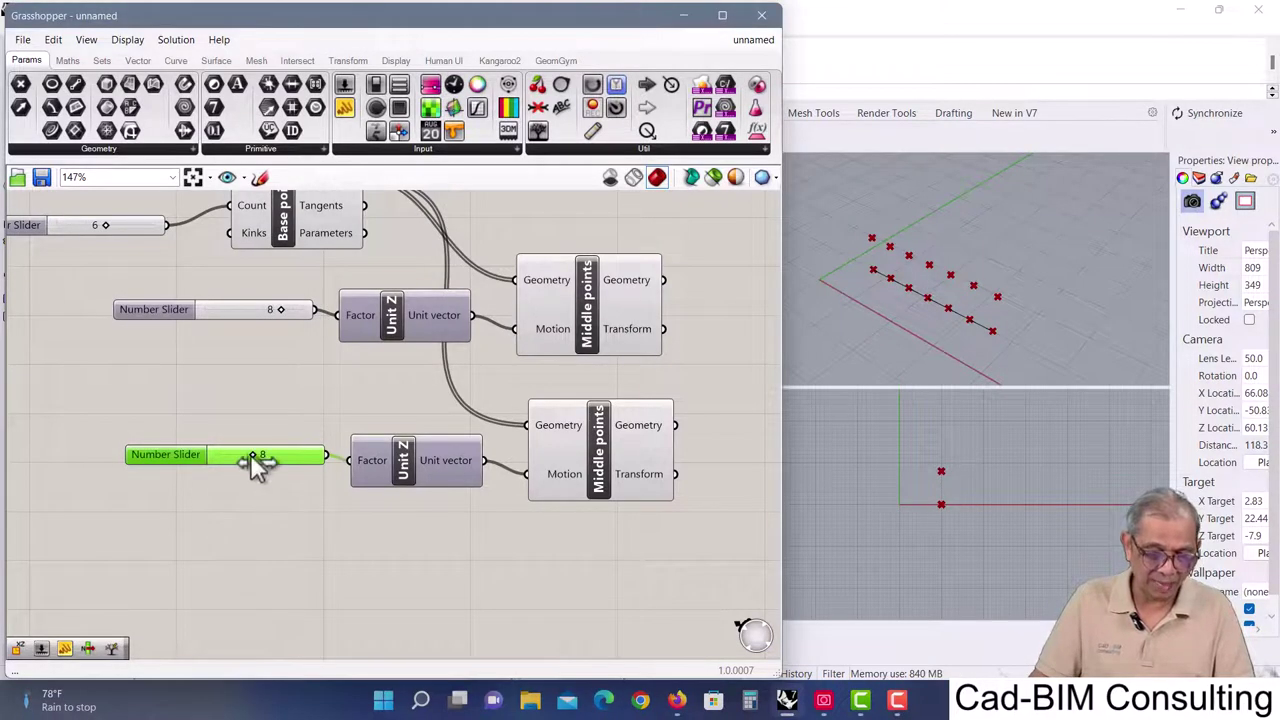
drag(250, 454, 295, 460)
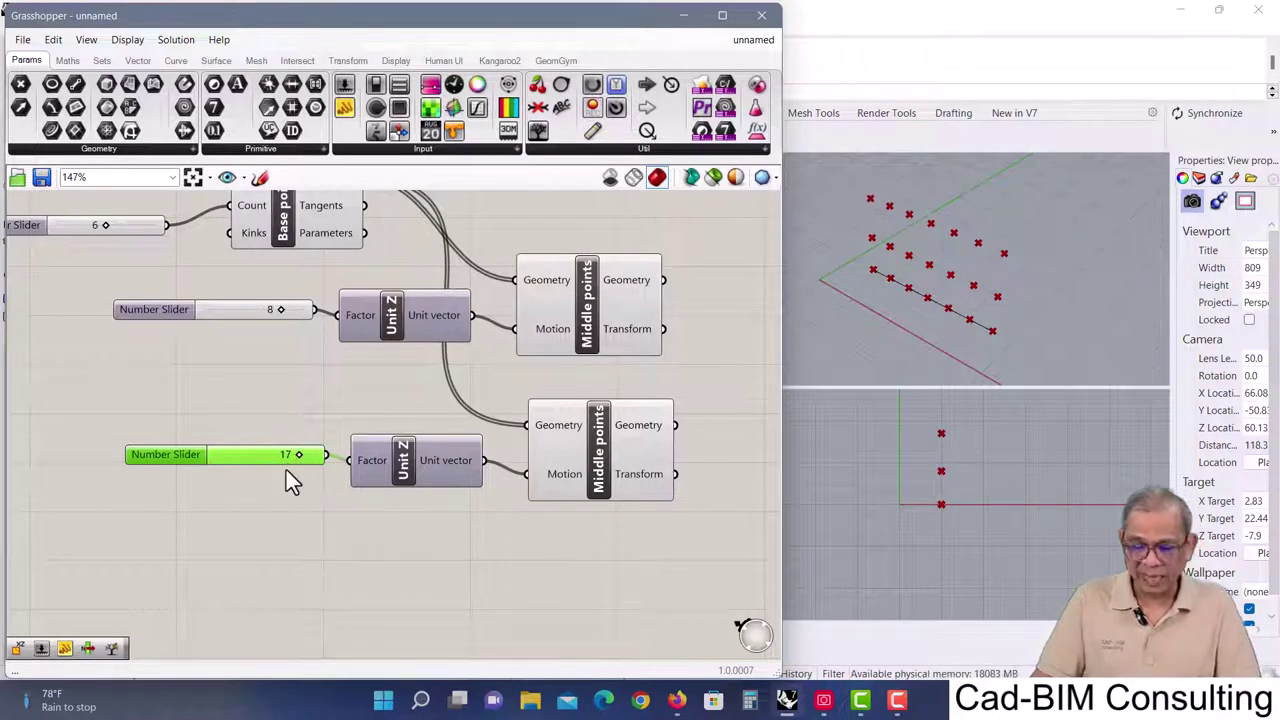
- Rename the duplicated Middle points component as Top points
click(602, 437)
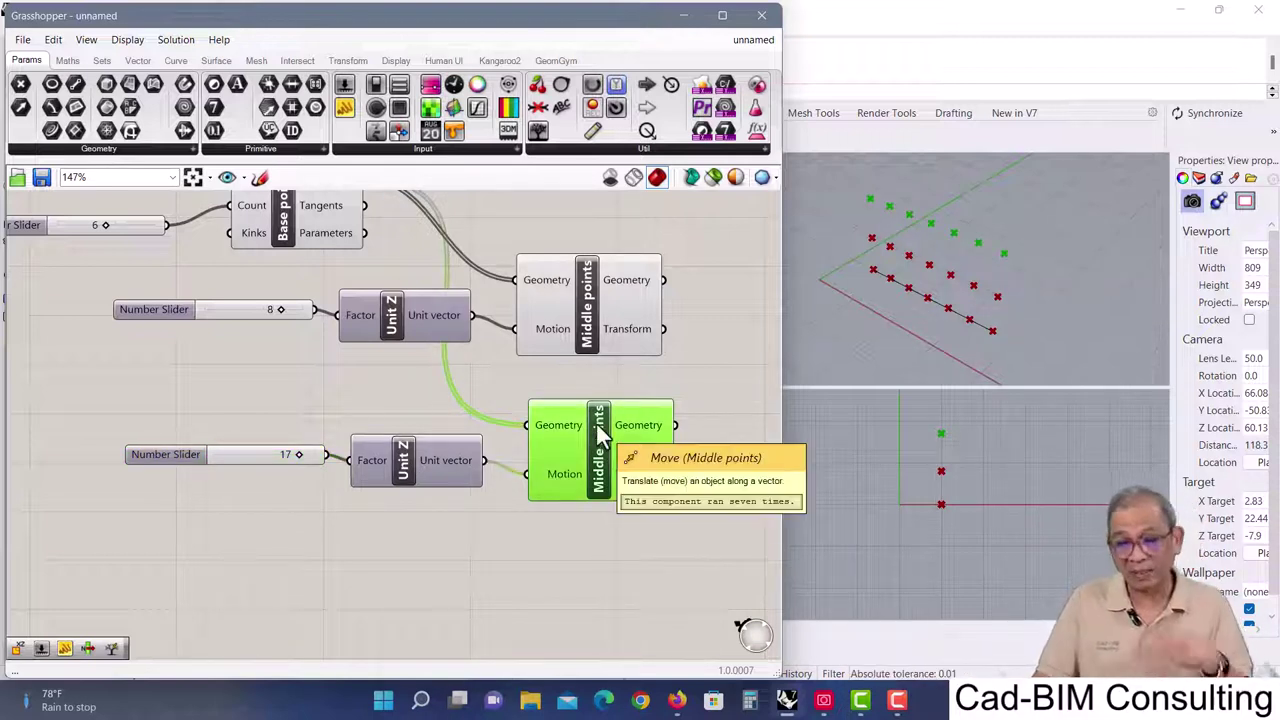
right_click(599, 448)
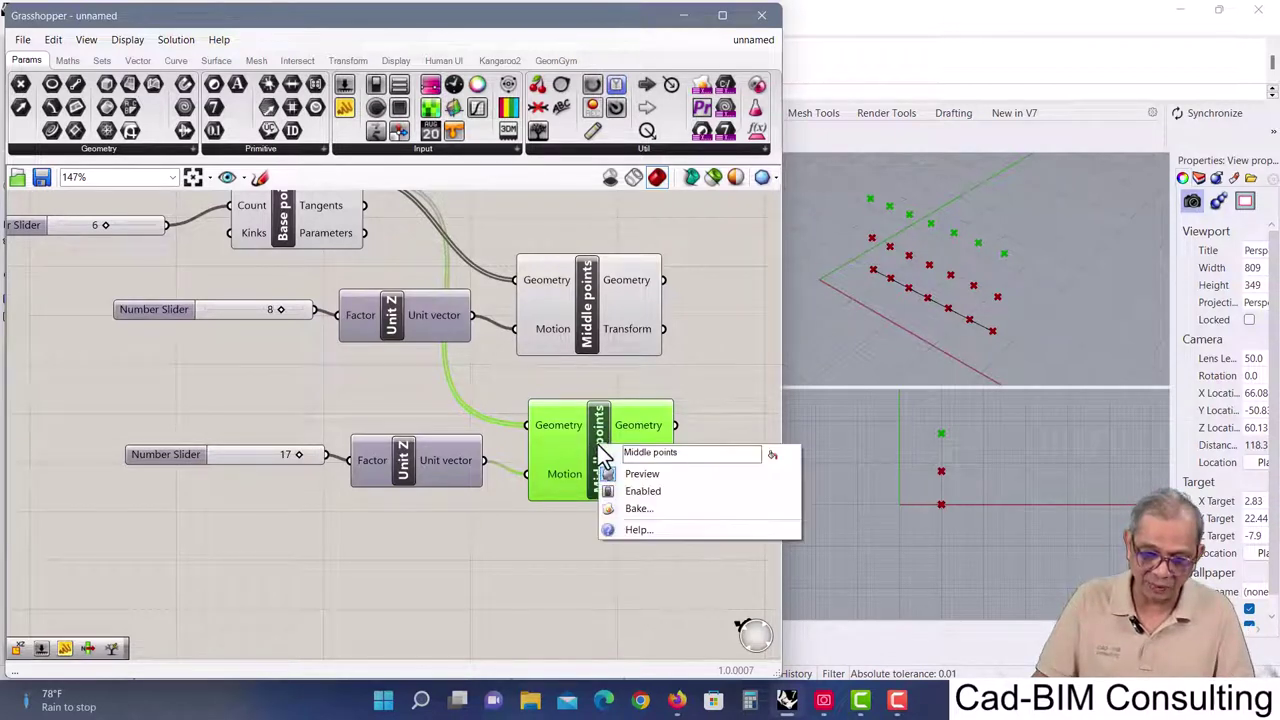
double_click(650, 452)
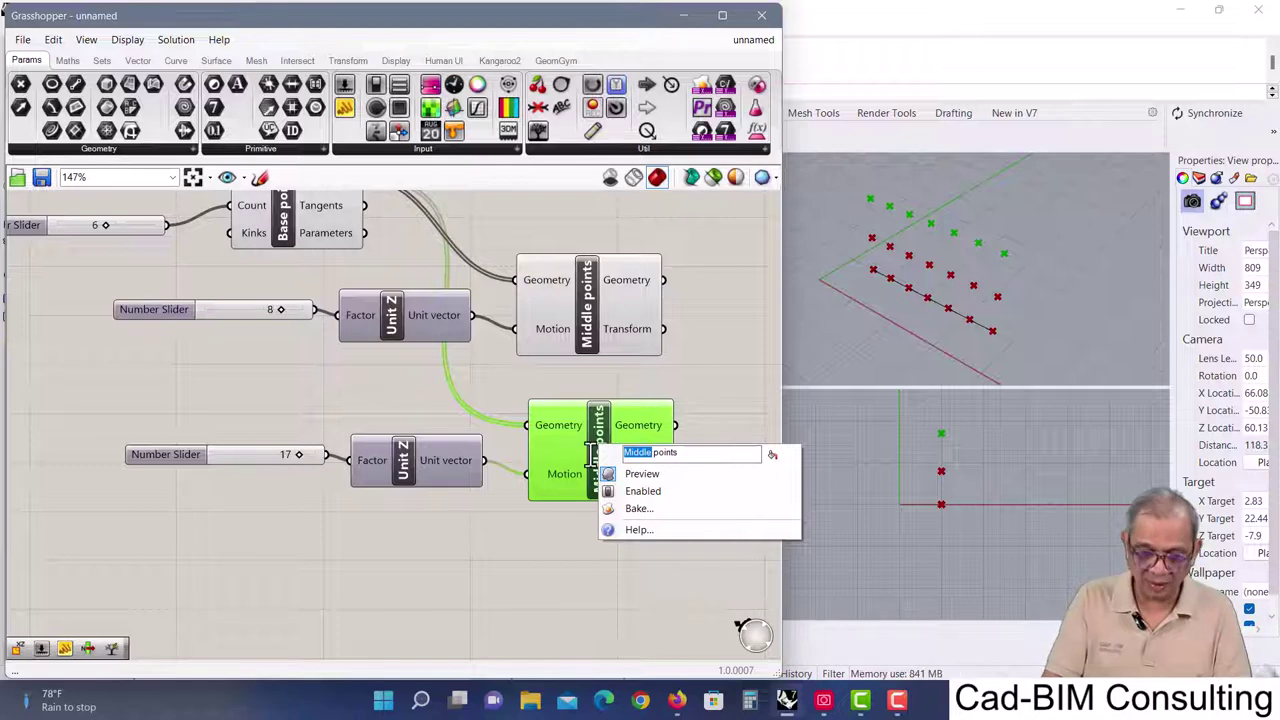
text(Top)
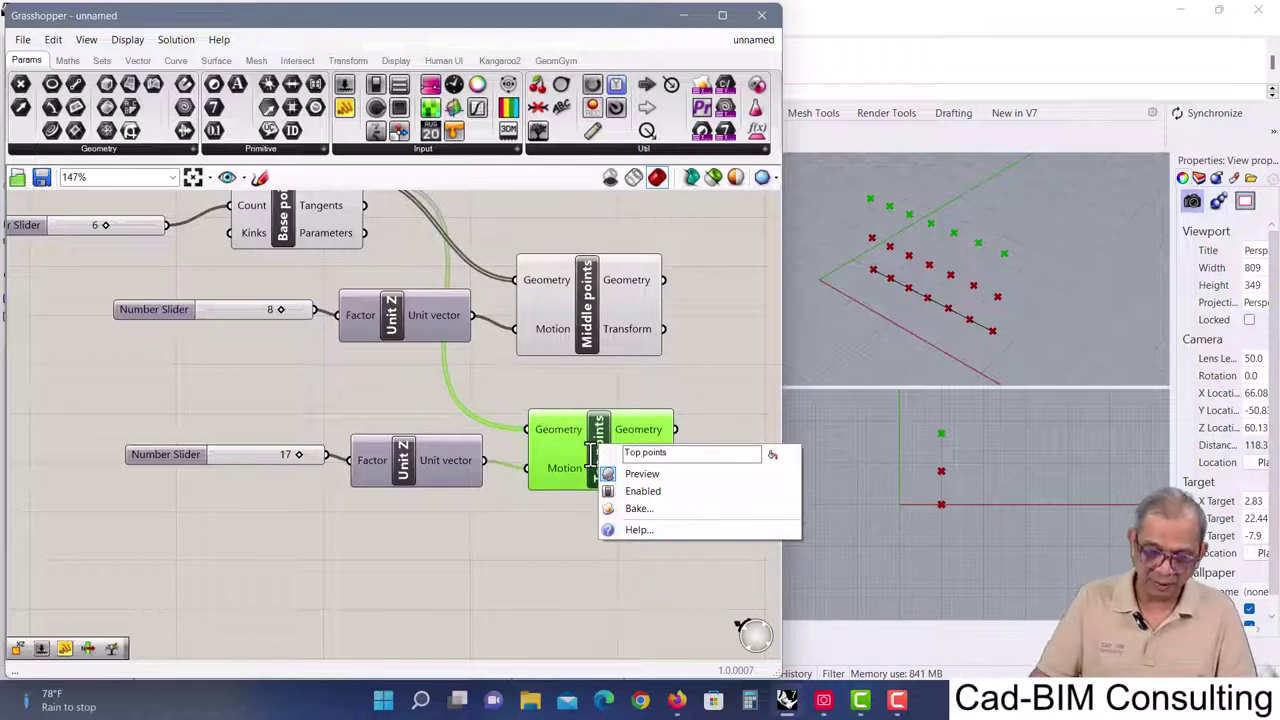
click(422, 545)
- Reposition the Base points, Middle points and Top points components so the two Move components line up in one column
scroll(422, 545, down, 2)
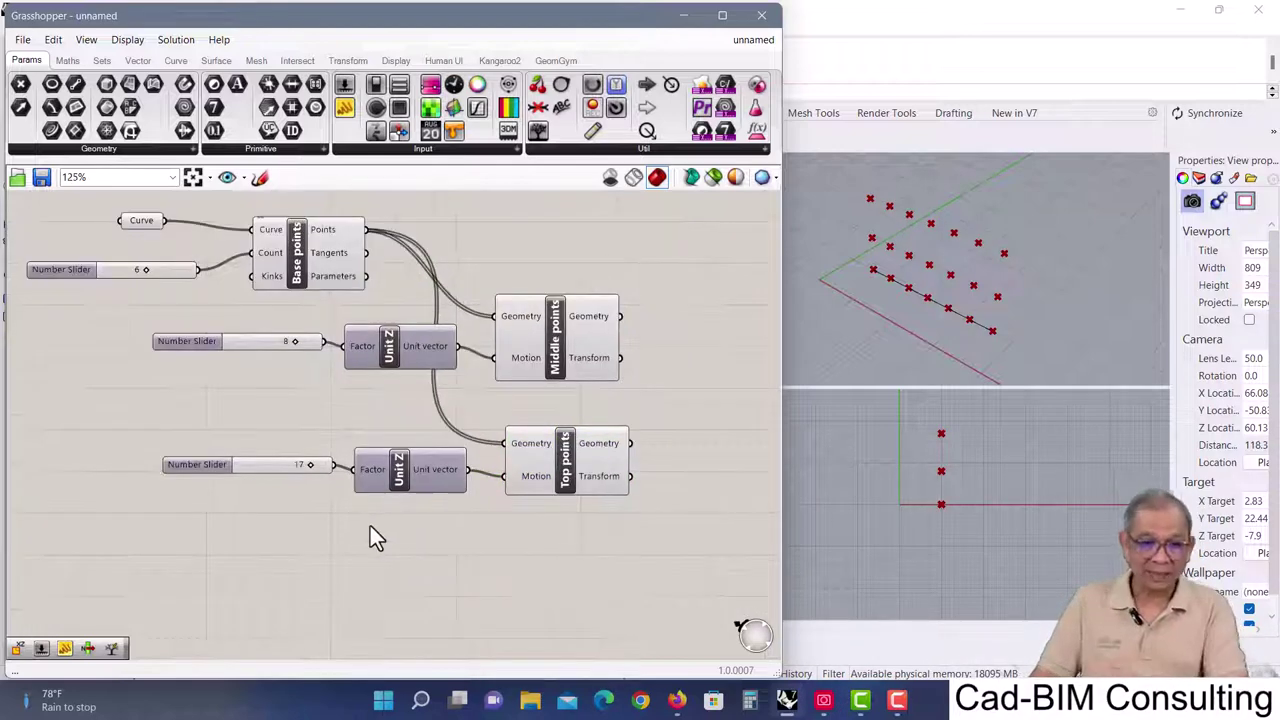
drag(315, 262, 423, 253)
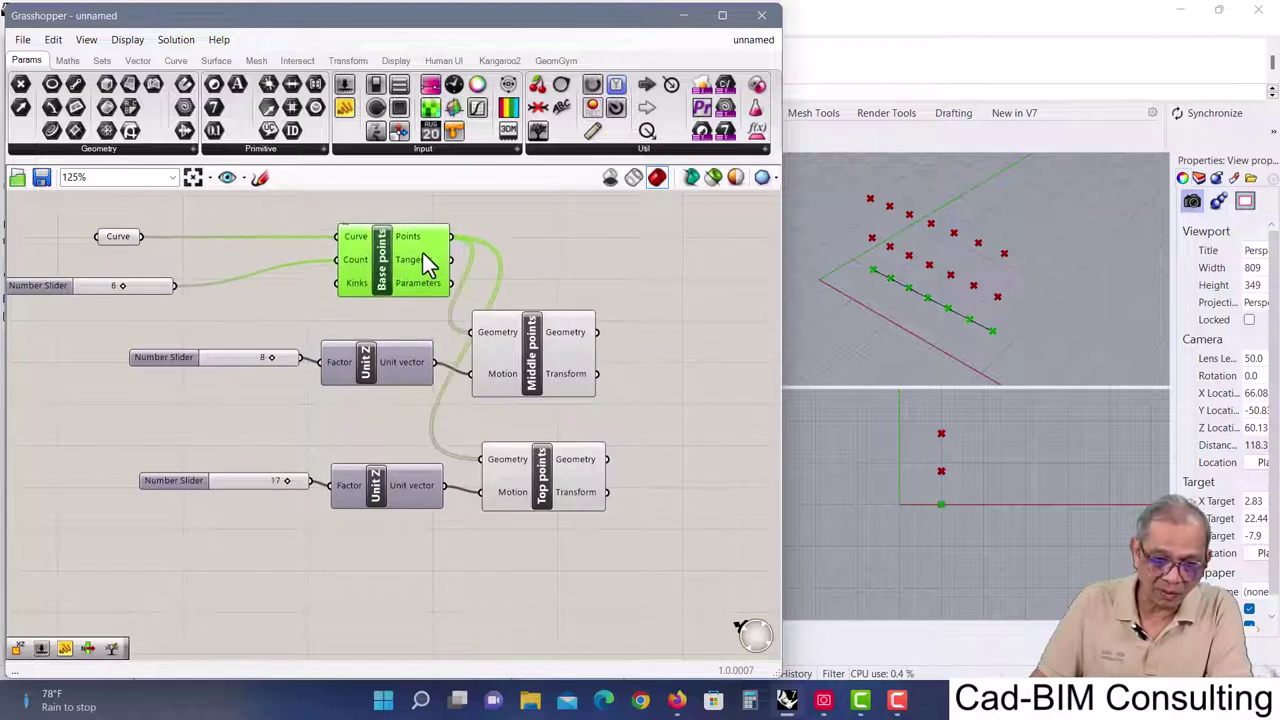
drag(547, 336, 546, 366)
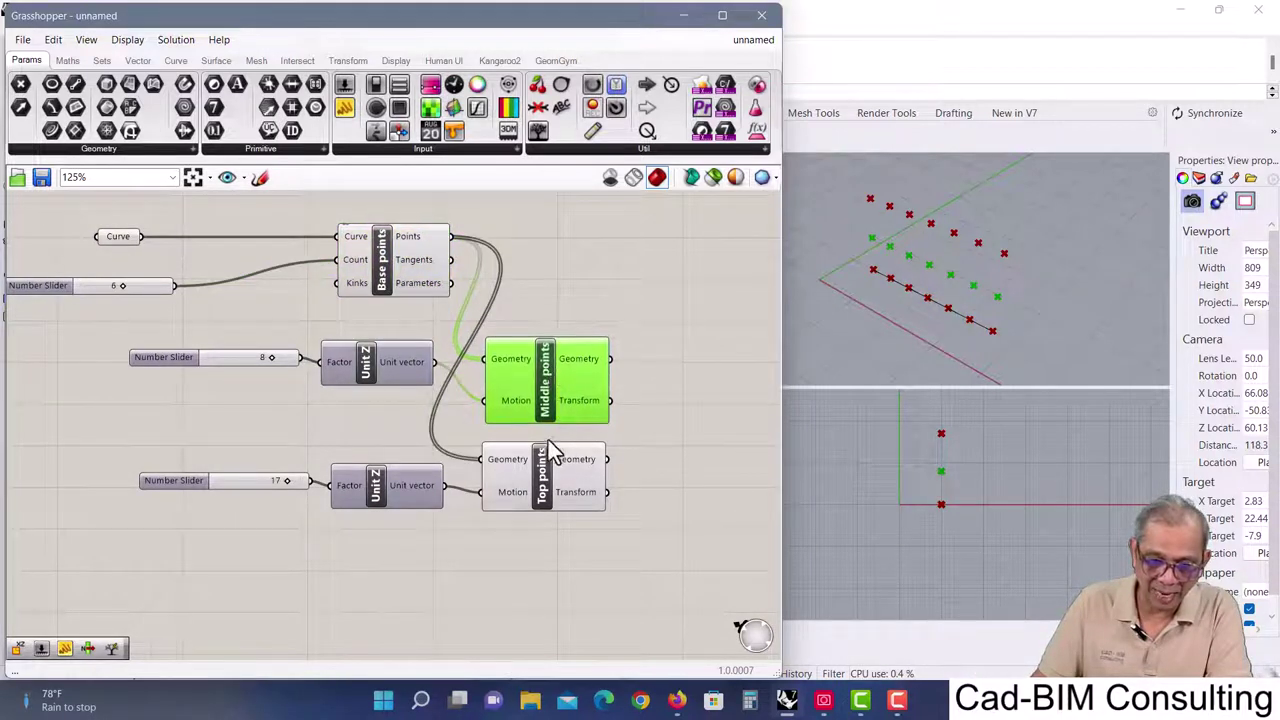
drag(546, 455, 547, 462)
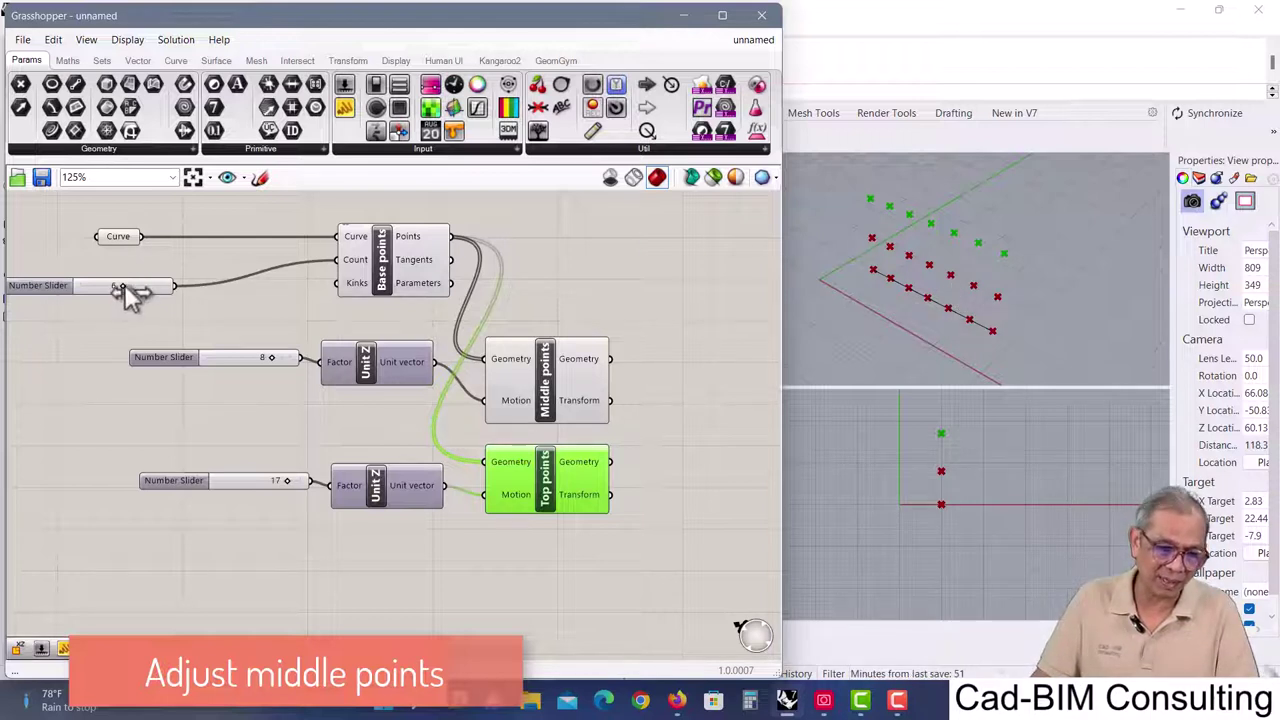
- Set the Base points count slider to 10 and lower the Top points component together with its Unit Z and factor slider
drag(124, 284, 166, 291)
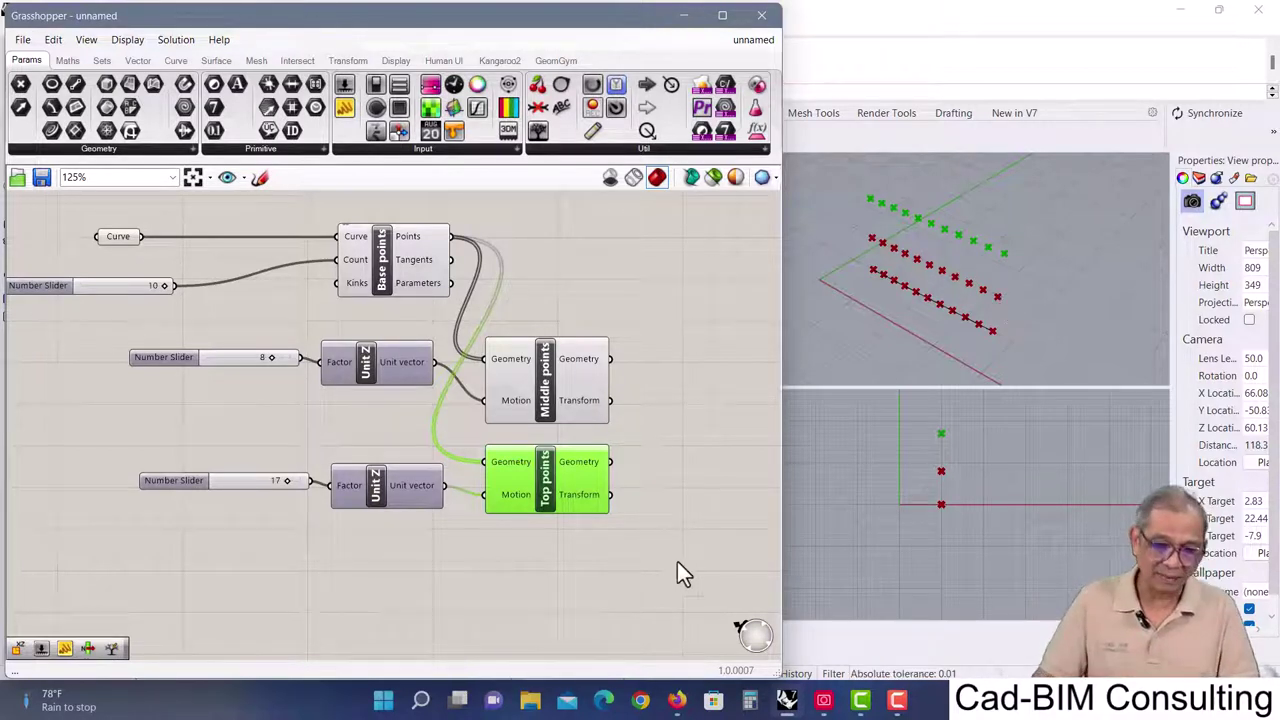
right_drag(500, 542, 391, 500)
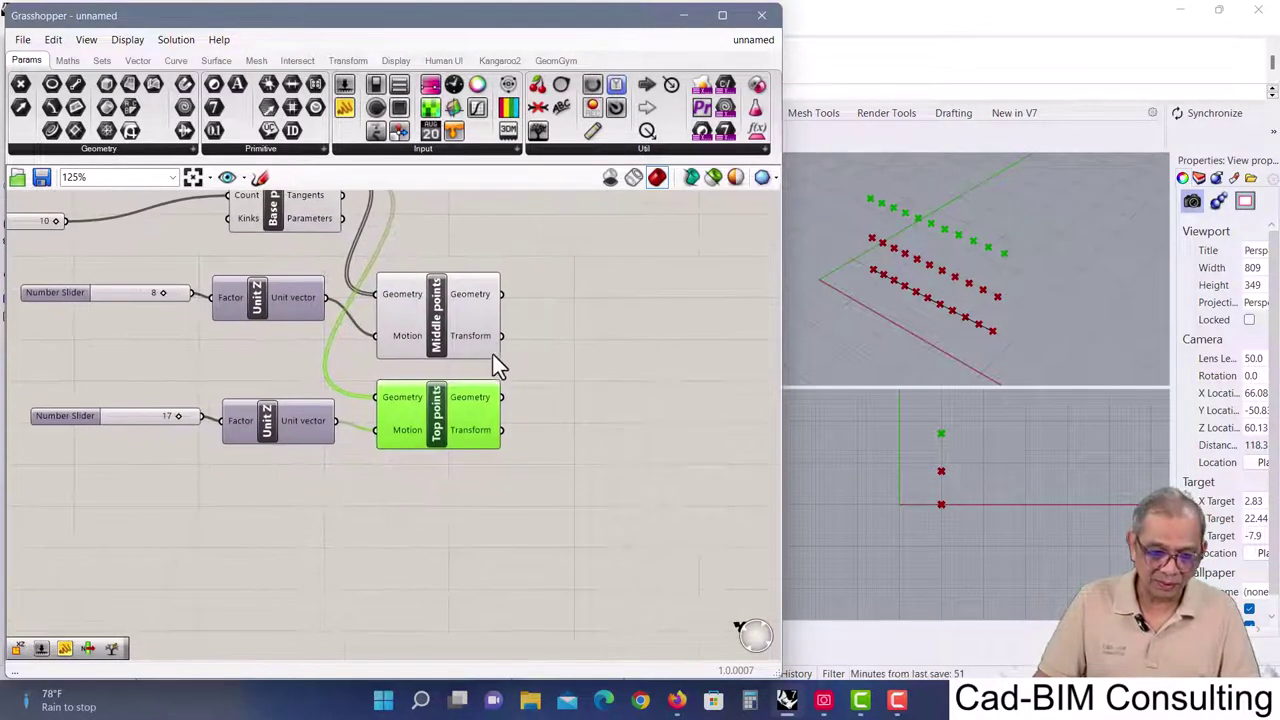
drag(518, 372, 66, 498)
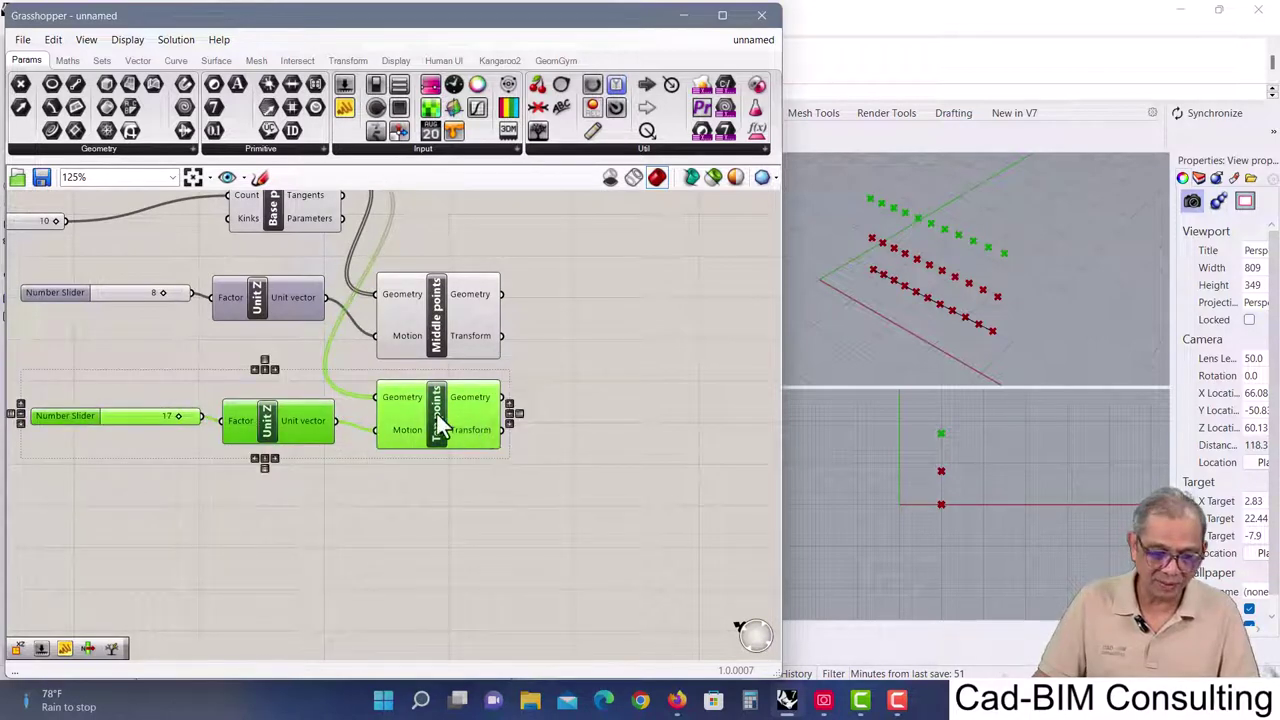
drag(437, 414, 433, 462)
click(548, 412)
- Add a Sine component to the canvas and place it in the empty area beyond the Middle points component
right_drag(563, 362, 470, 399)
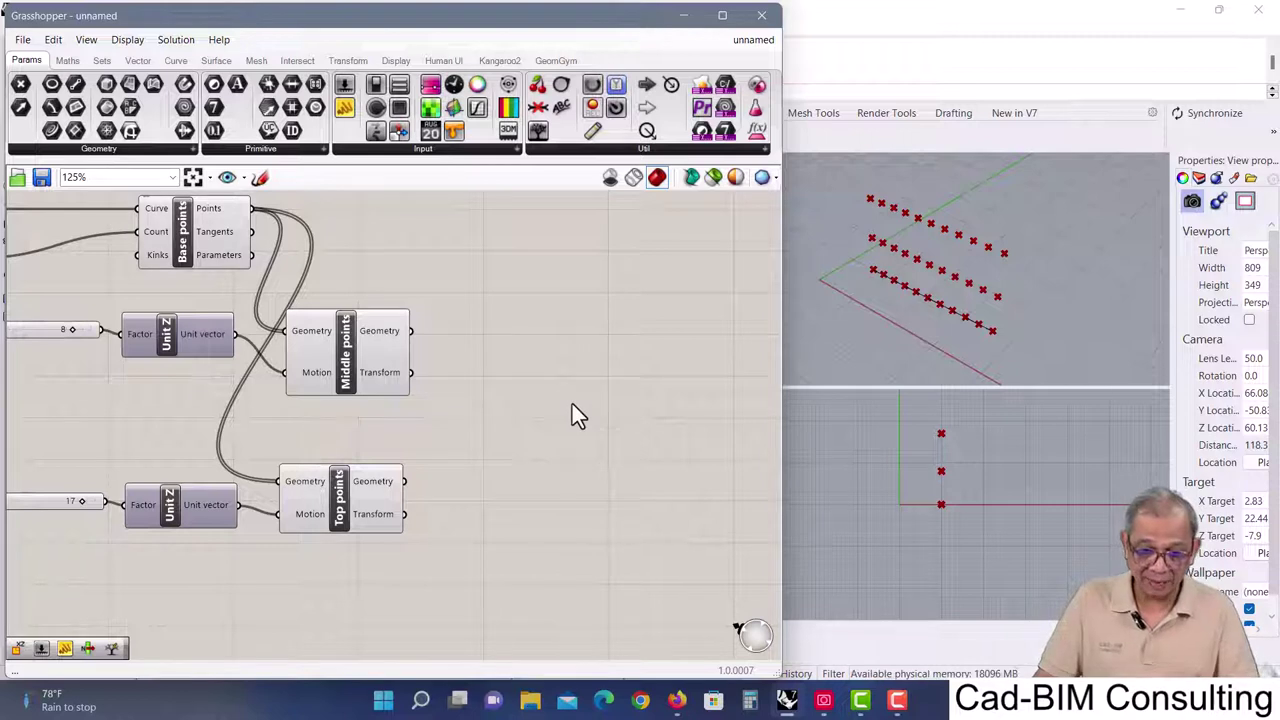
double_click(562, 389)
text(simi)
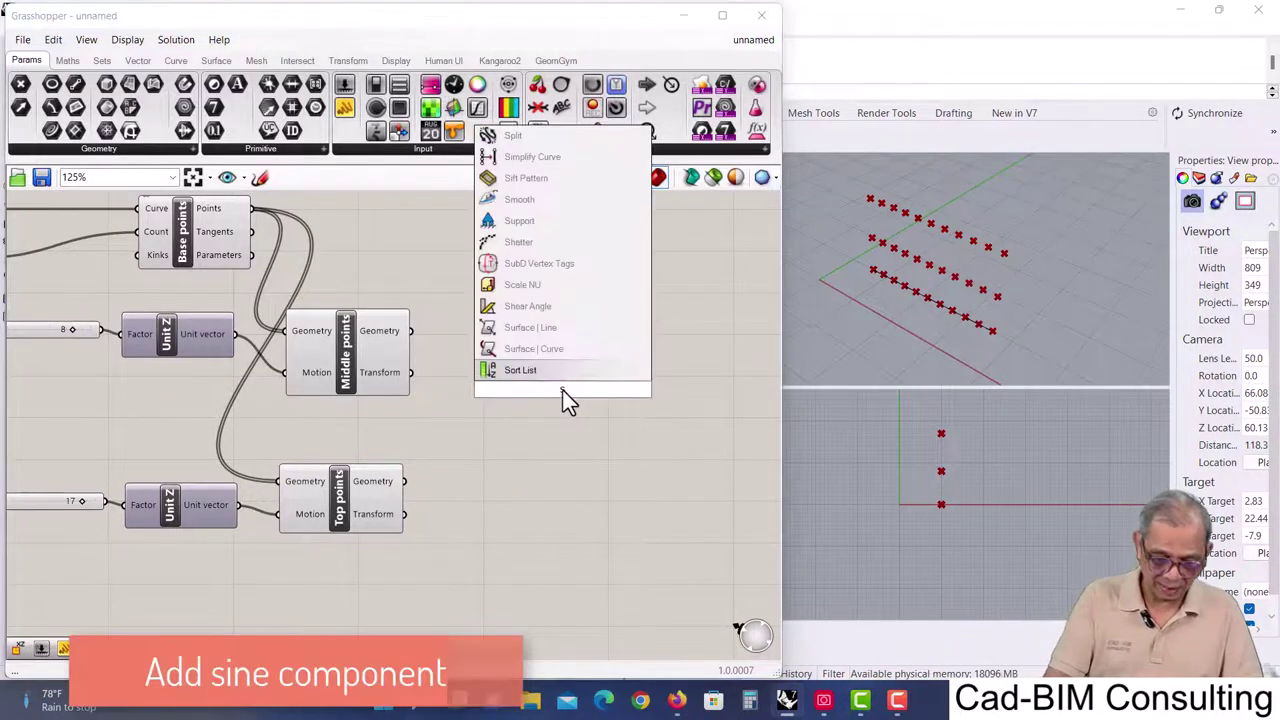
key(BackSpace)
key(BackSpace)
text(n)
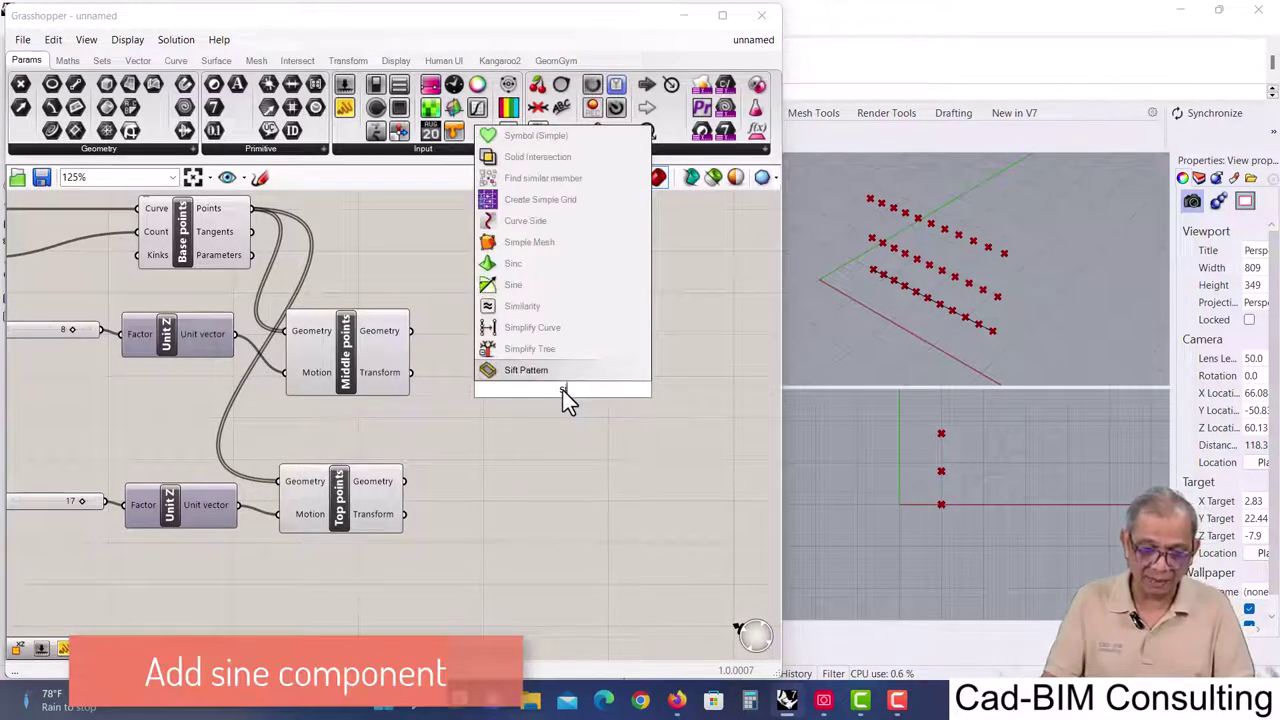
click(564, 372)
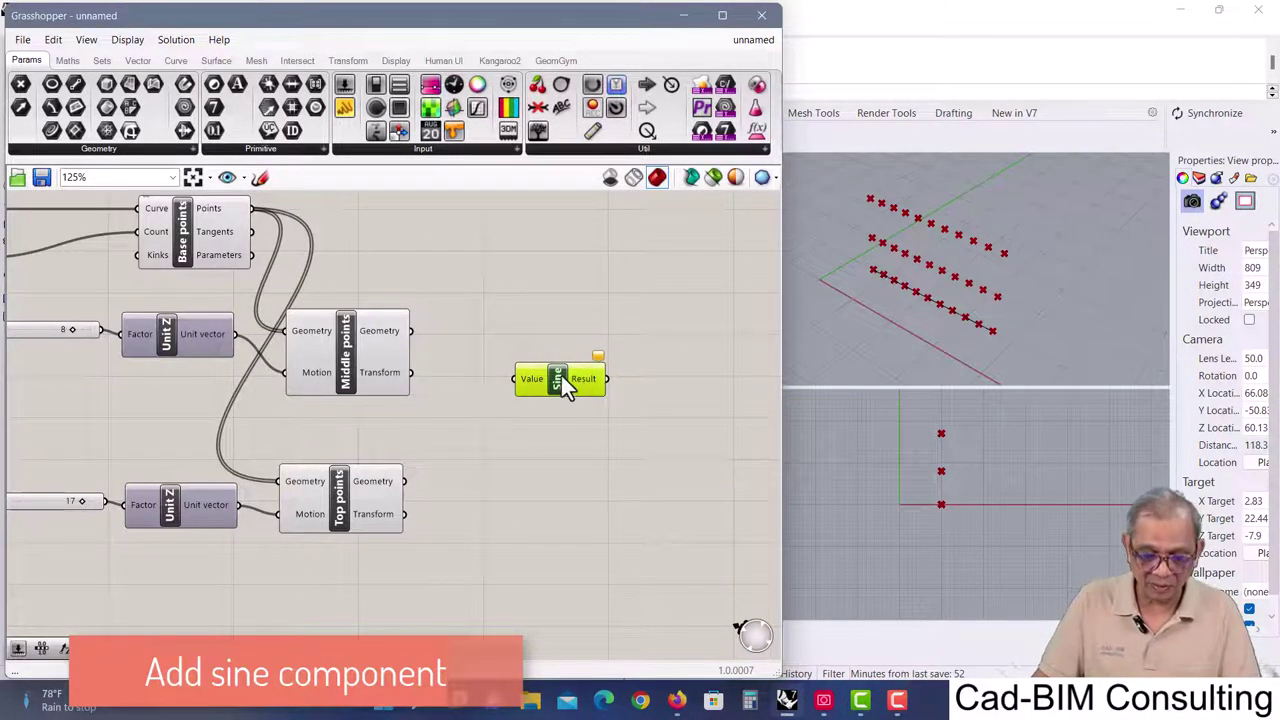
drag(561, 375, 564, 391)
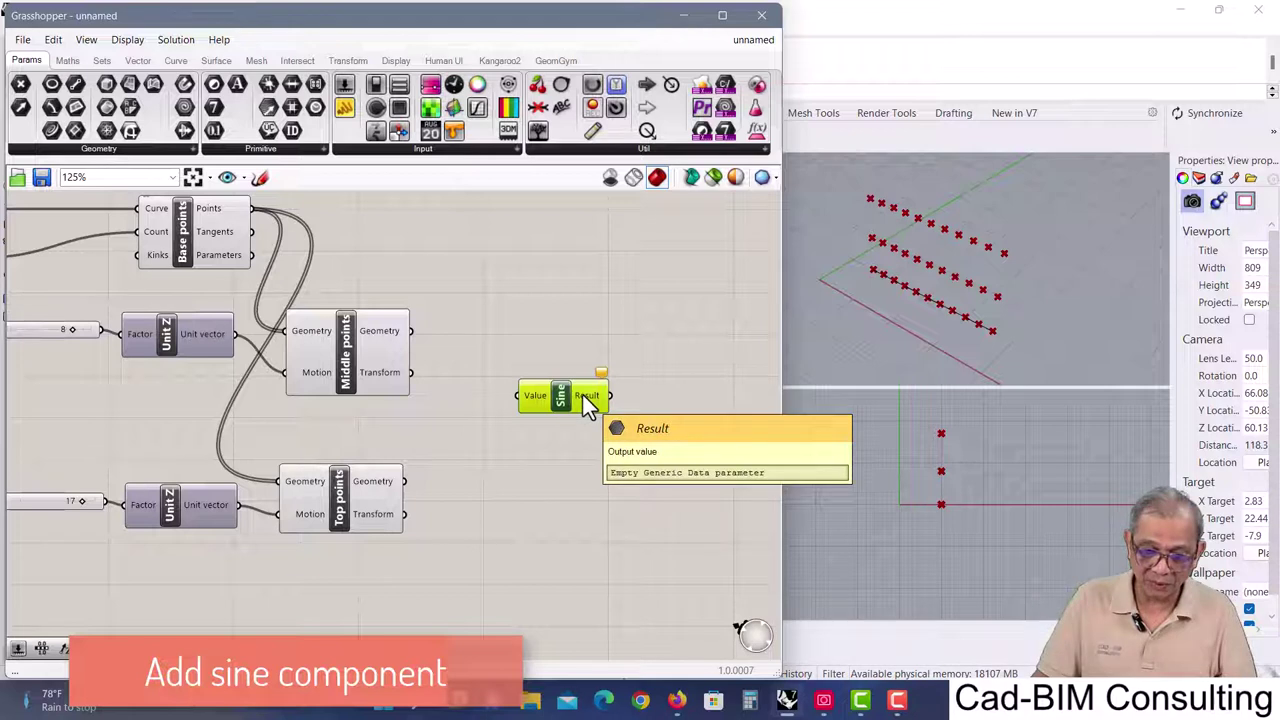
drag(565, 397, 610, 408)
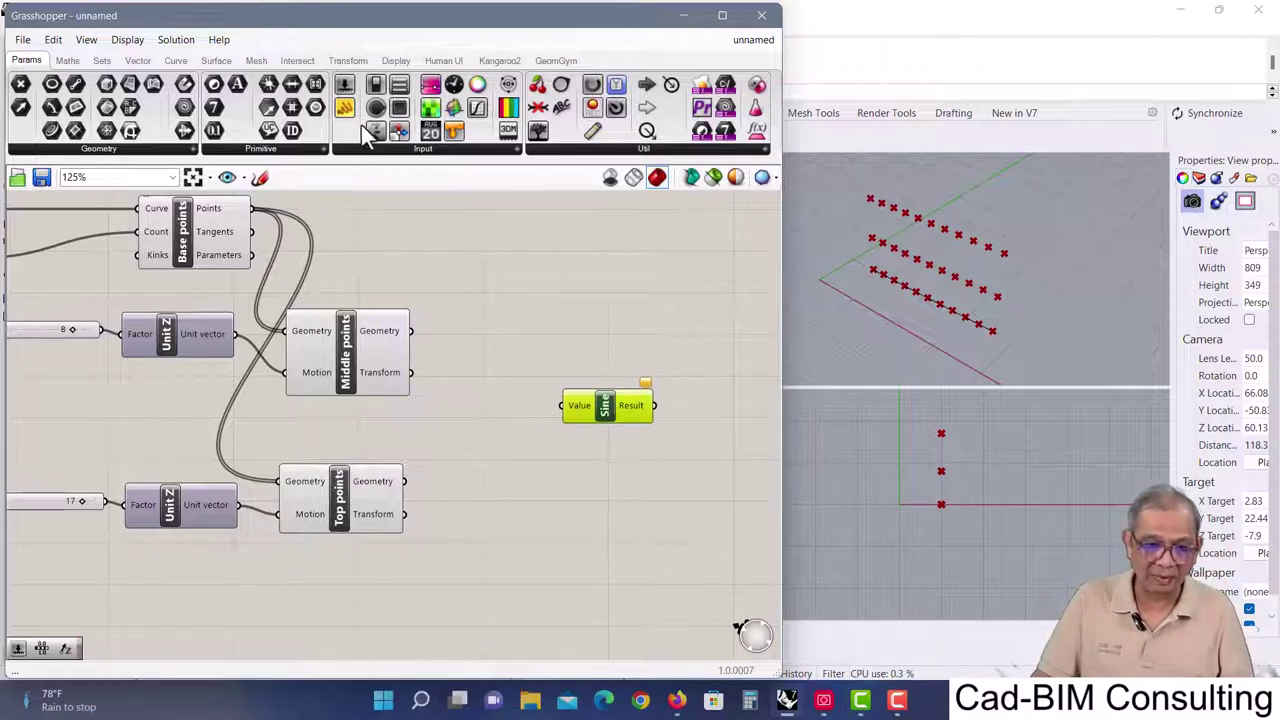
- Add a panel containing 45, wire it into the Sine component's Value input and inspect the Result output
drag(345, 112, 479, 416)
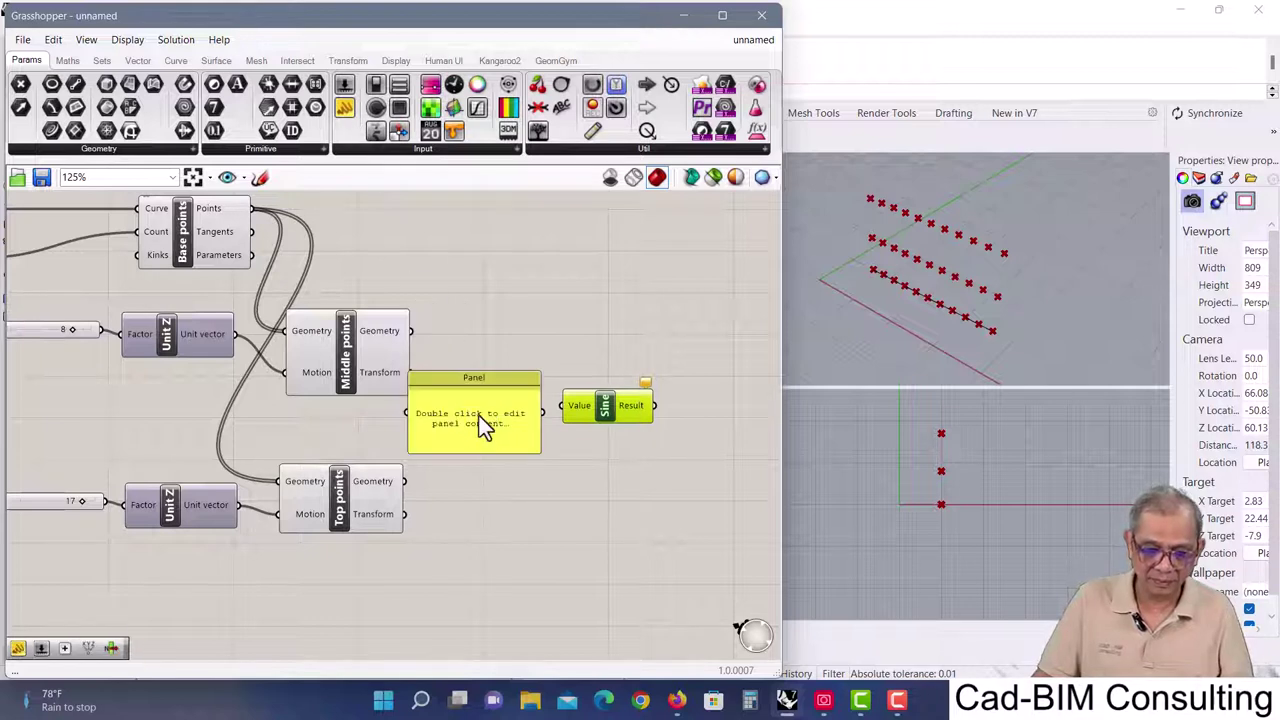
double_click(521, 425)
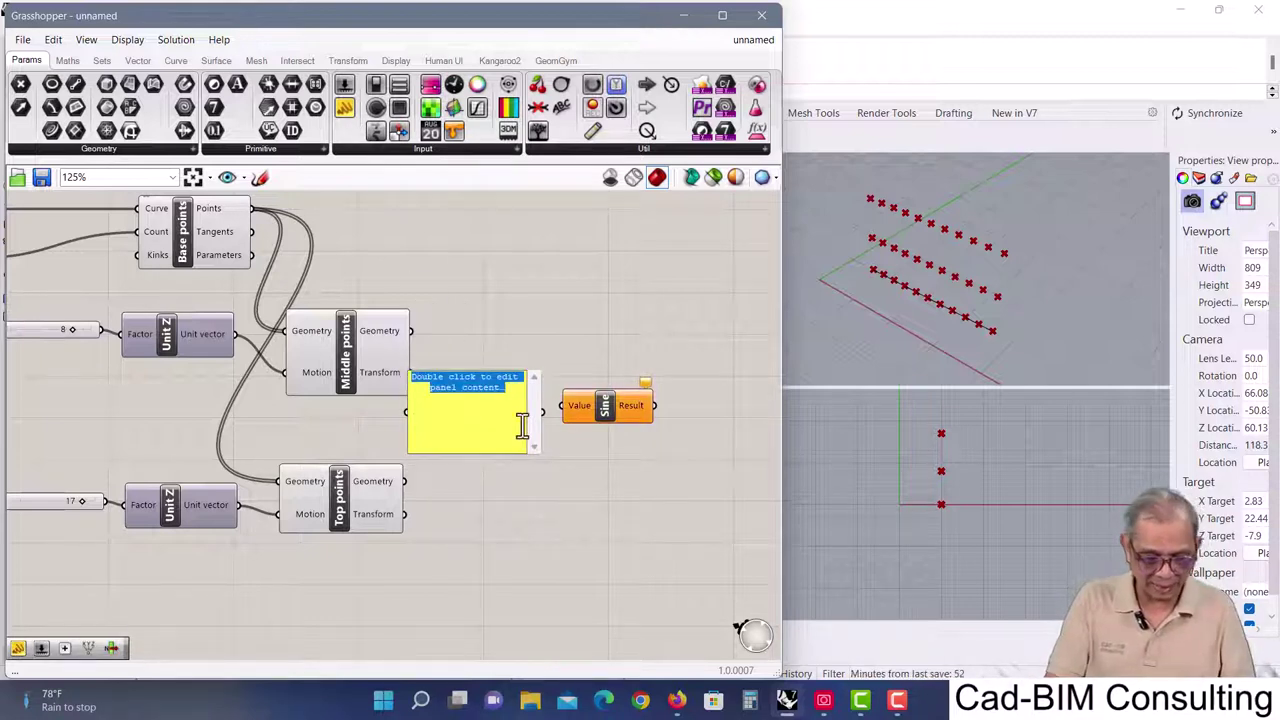
text(15)
click(565, 562)
click(561, 550)
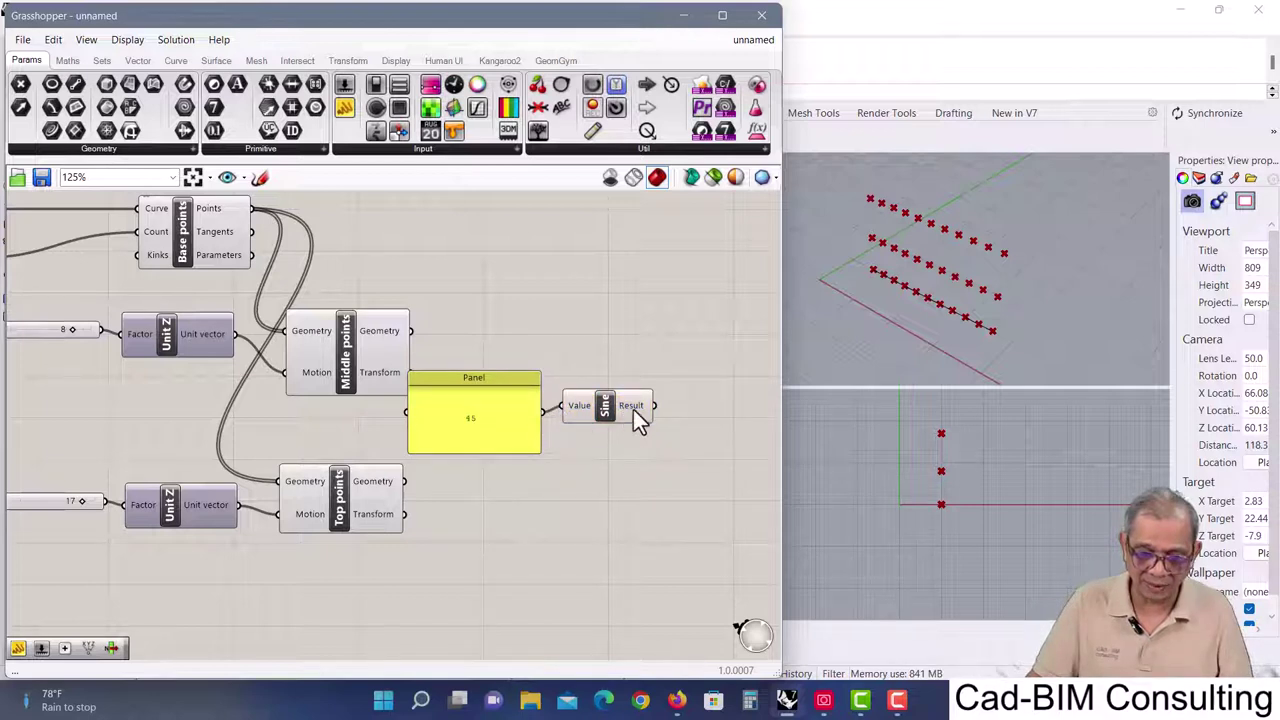
mouse_move(633, 409)
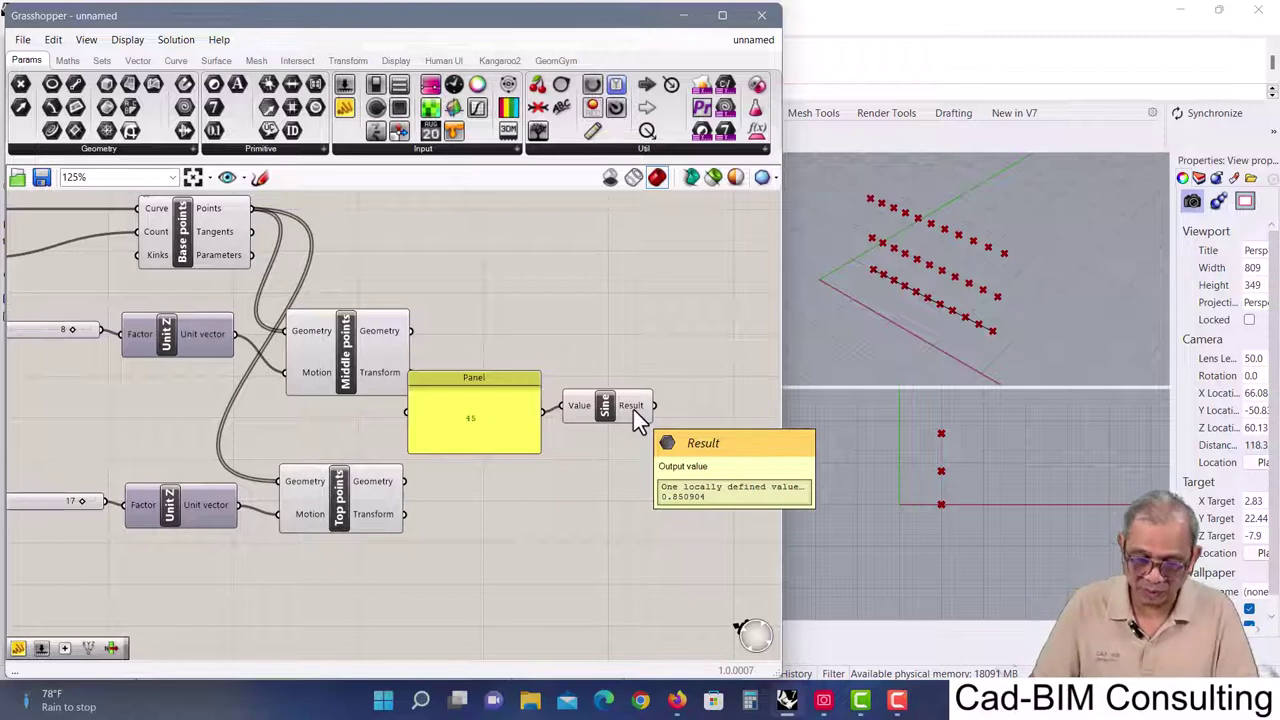
- Set the panel's value to 90 and inspect the Sine component's Result output
double_click(470, 420)
text(90)
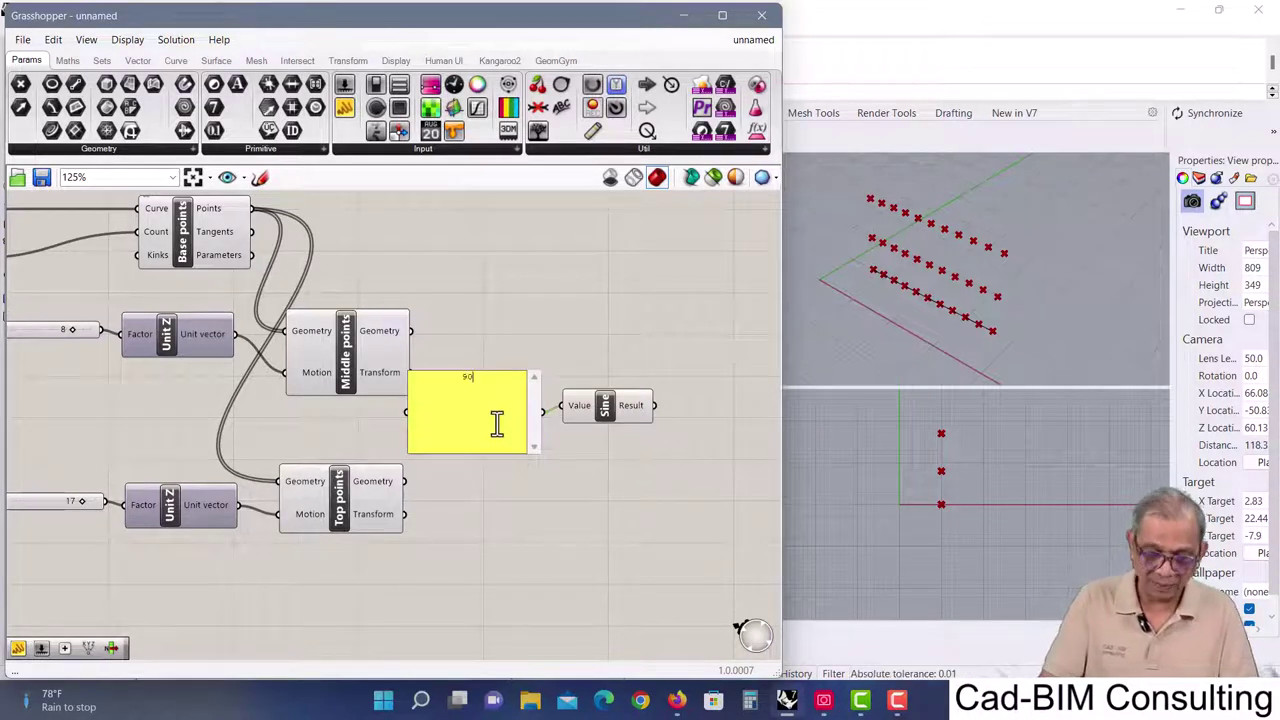
click(645, 447)
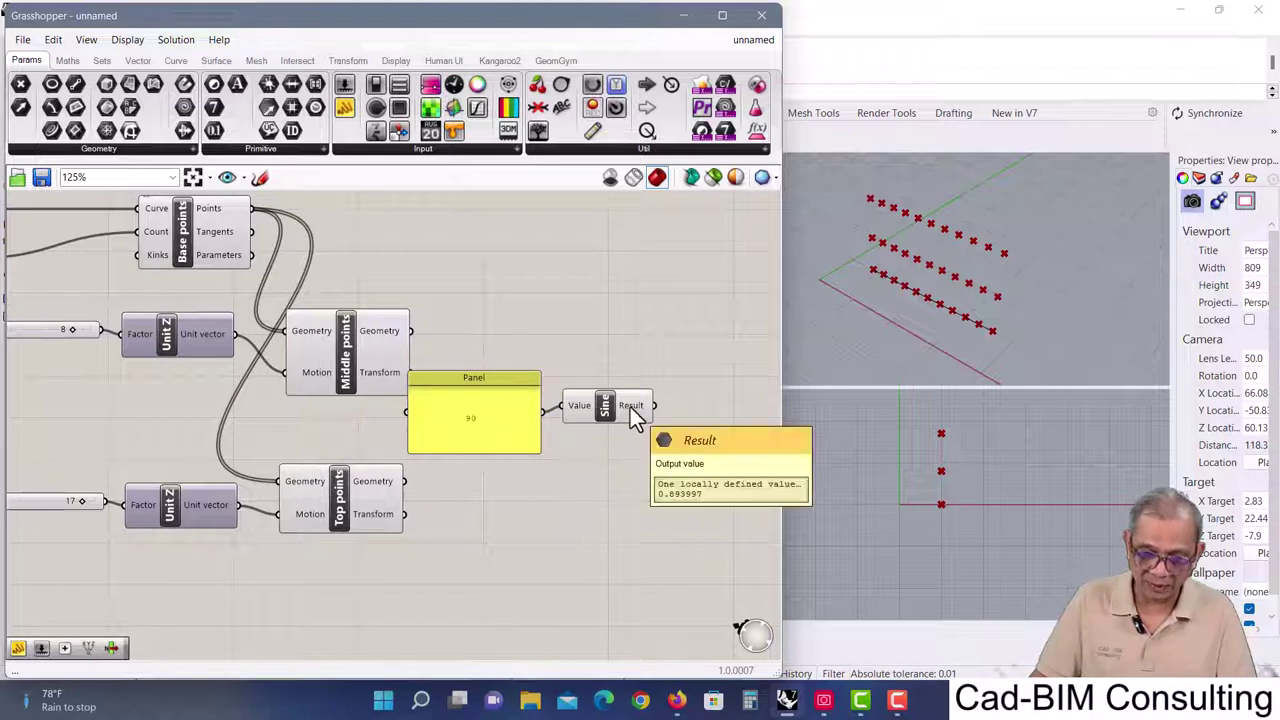
- Set the panel's content to pi, inspect the Sine component's output and input, and shift Sine farther from the panel
double_click(475, 421)
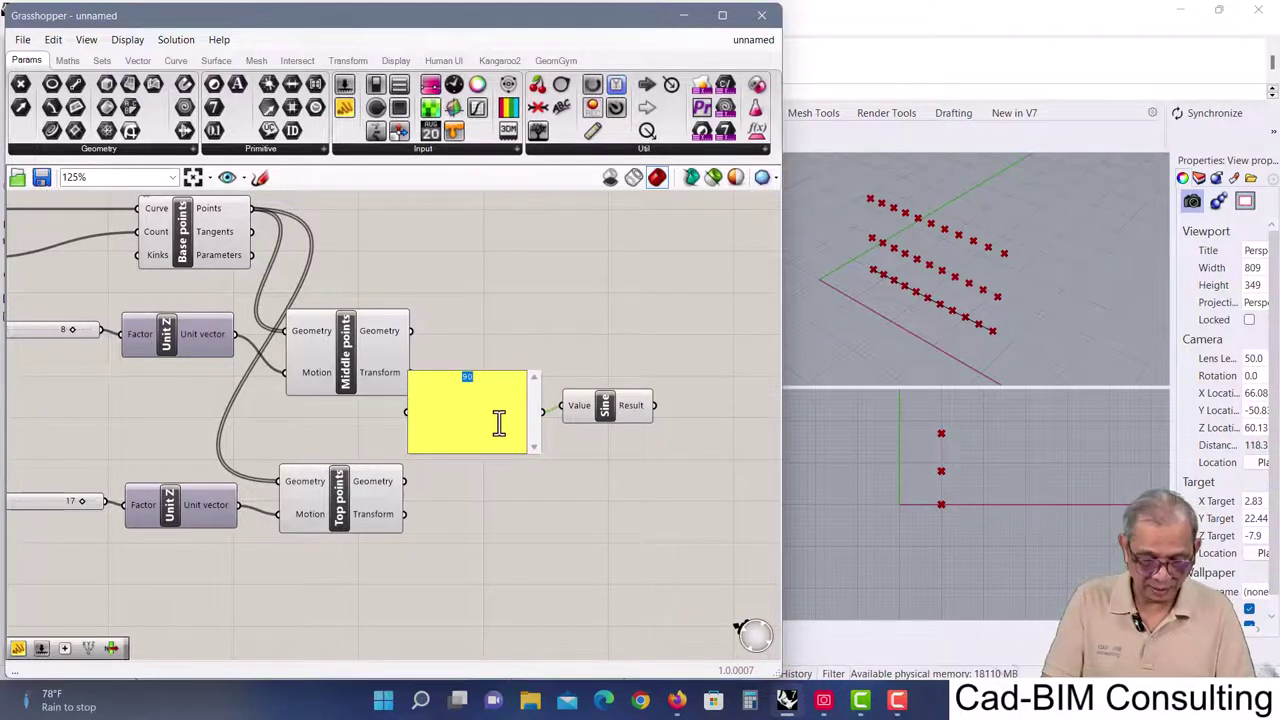
text(pi)
click(578, 560)
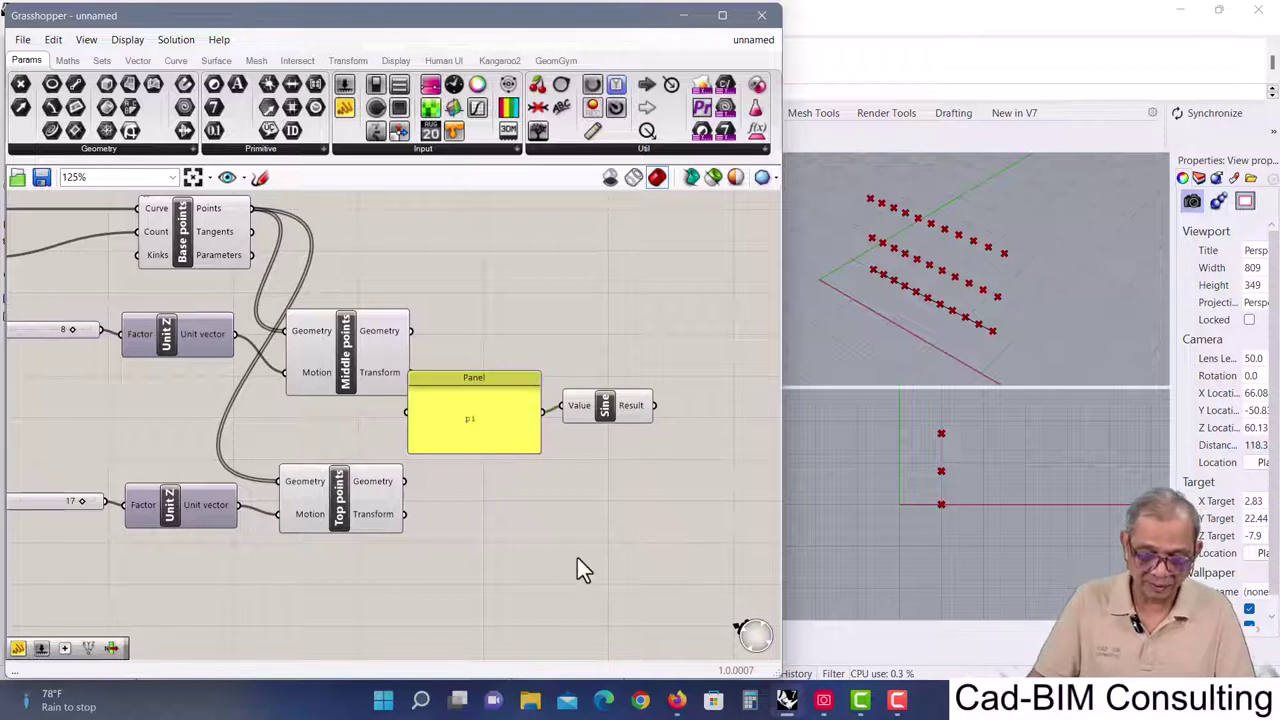
mouse_move(640, 415)
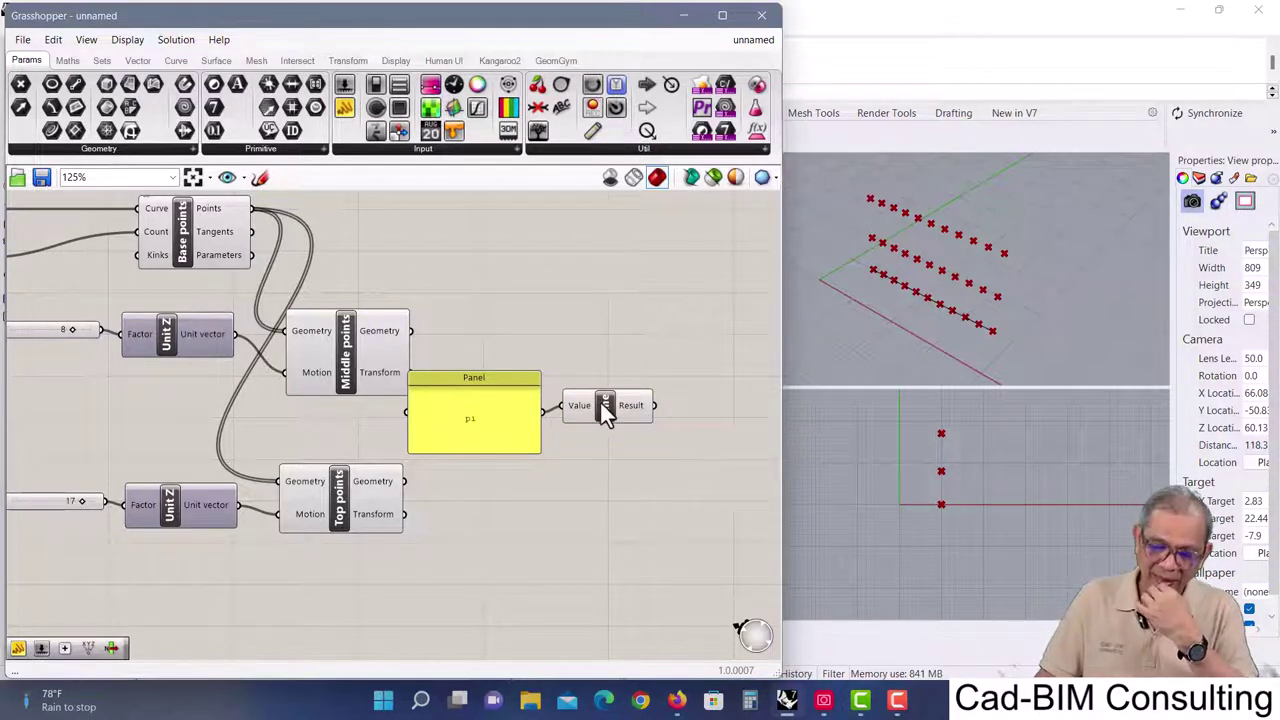
drag(605, 412, 635, 413)
mouse_move(603, 406)
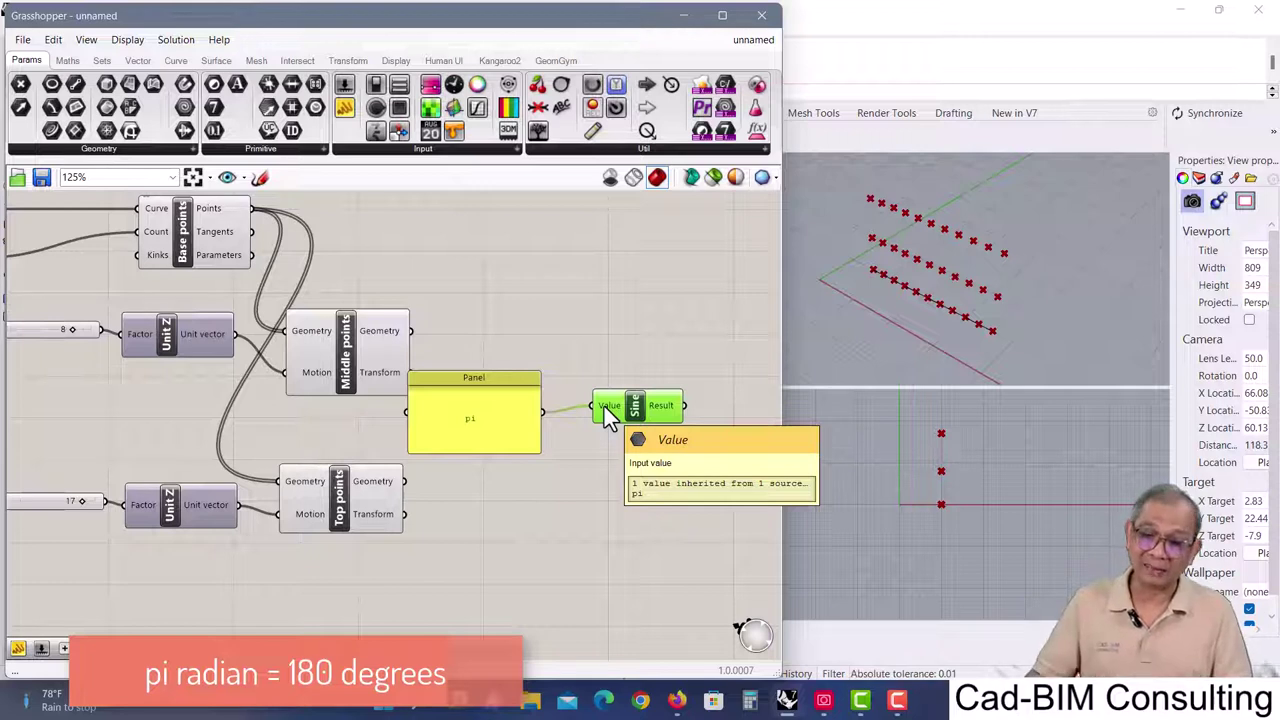
- Set the panel to 90, switch the Sine component's Value input to Degrees and inspect the result
double_click(477, 419)
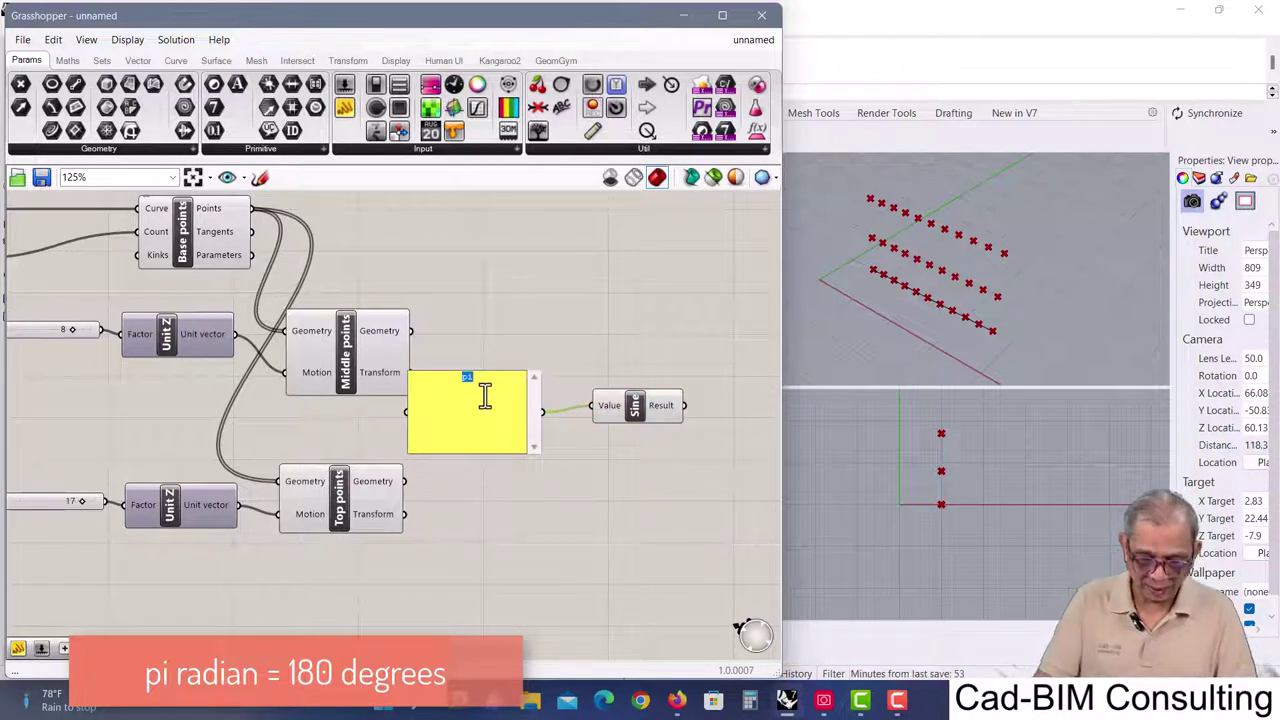
text(90)
click(606, 404)
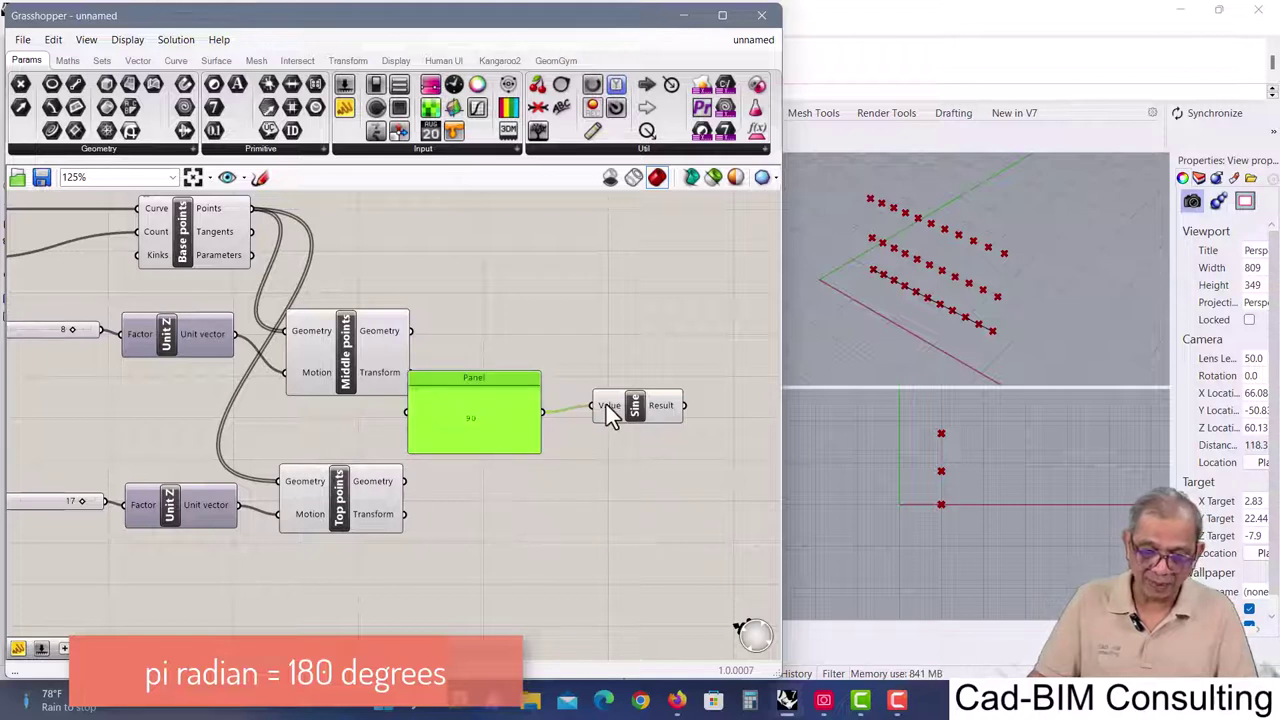
right_click(606, 404)
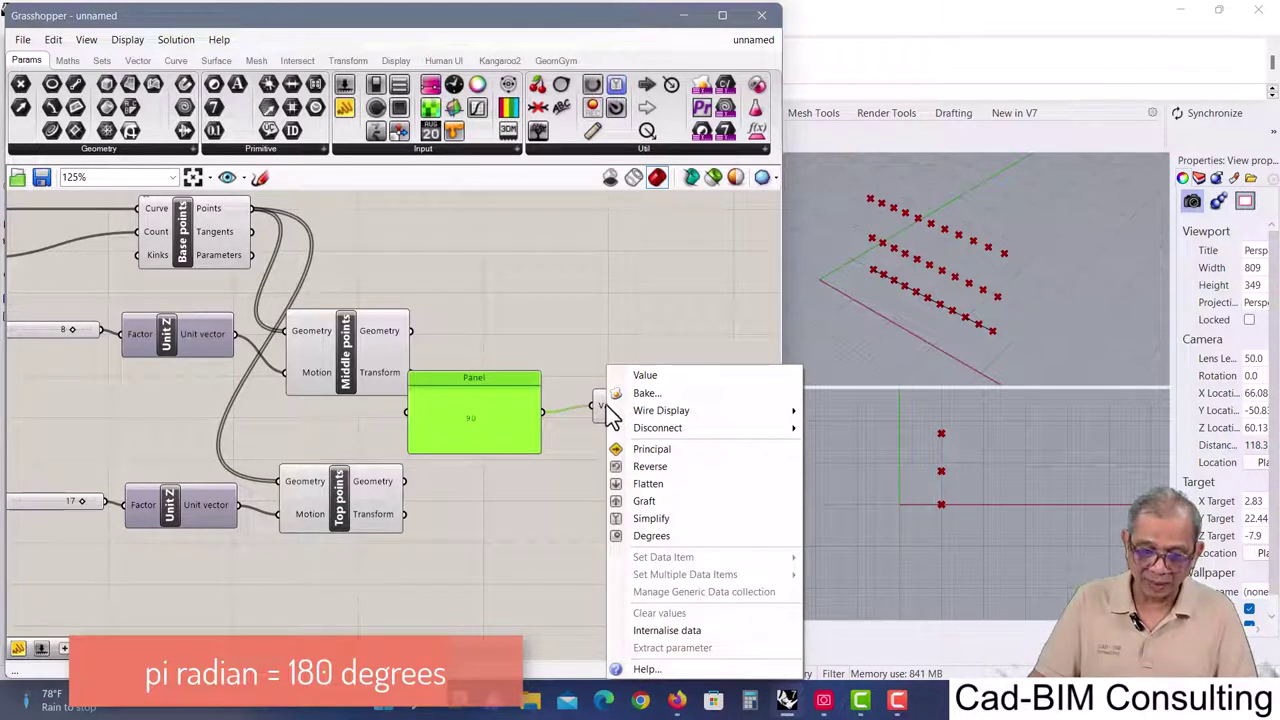
click(659, 539)
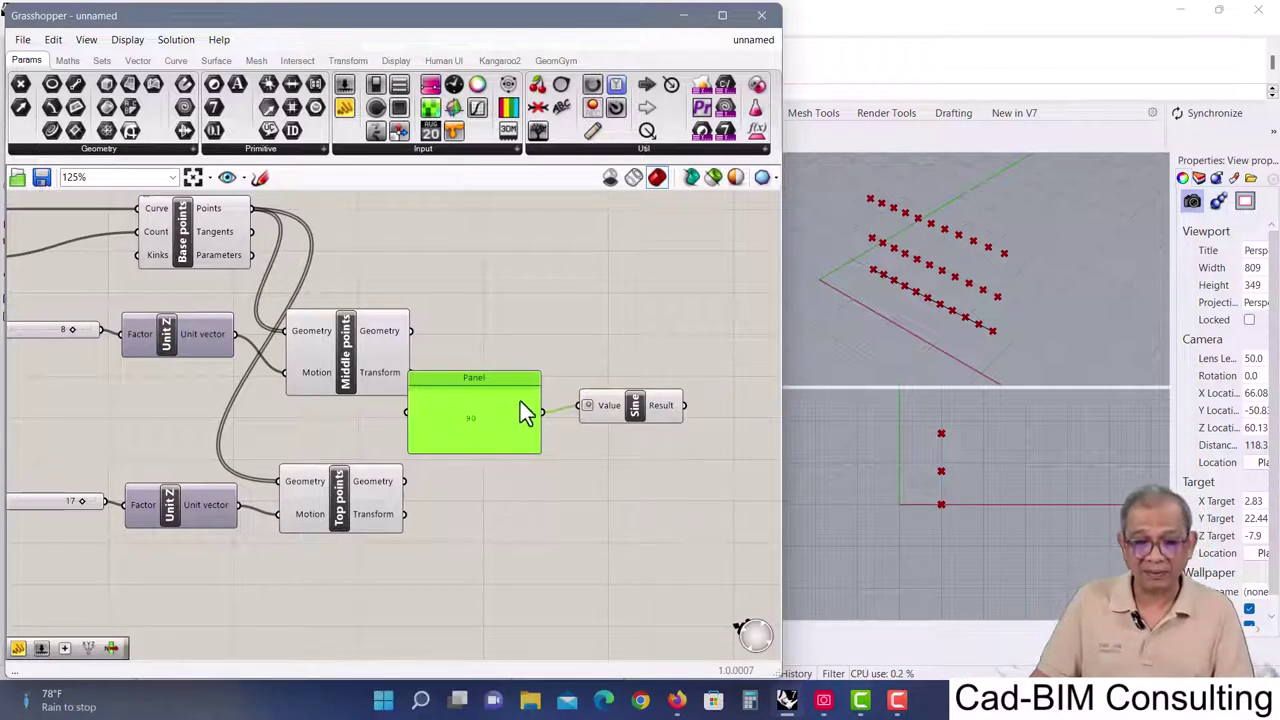
mouse_move(669, 408)
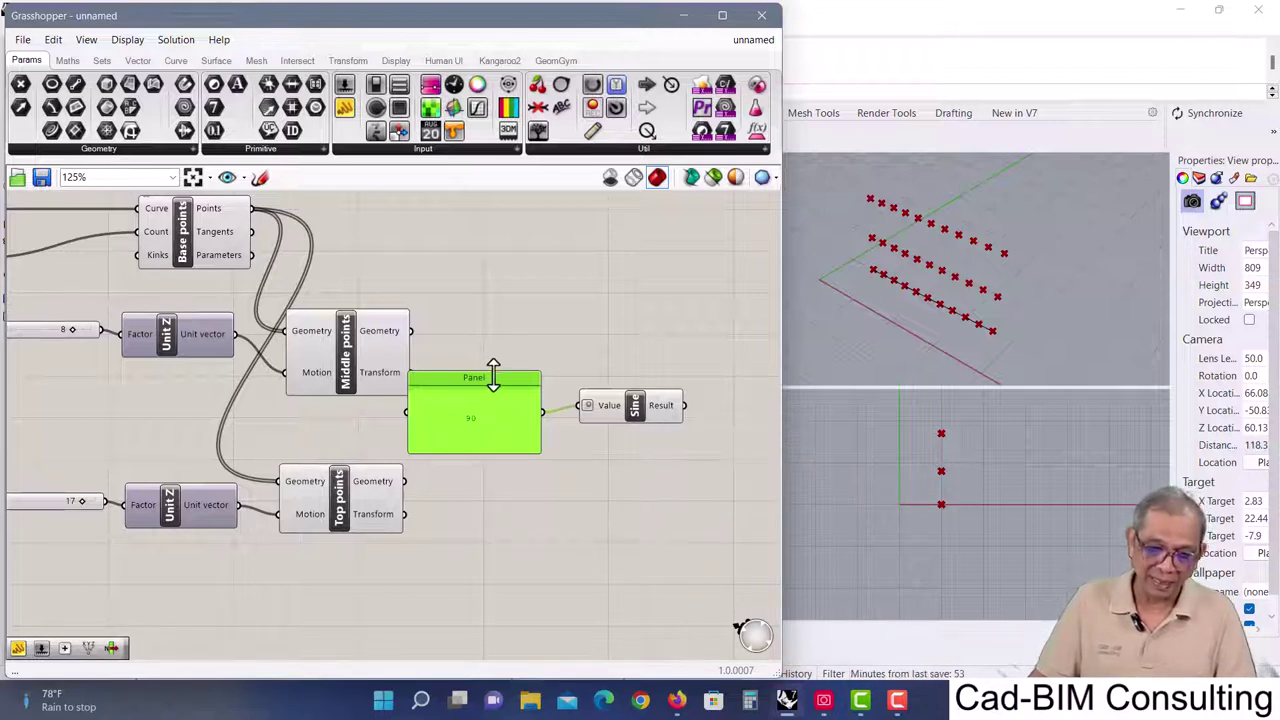
- Delete the test panel feeding the Sine component and reposition Sine slightly lower on the canvas
drag(500, 385, 541, 341)
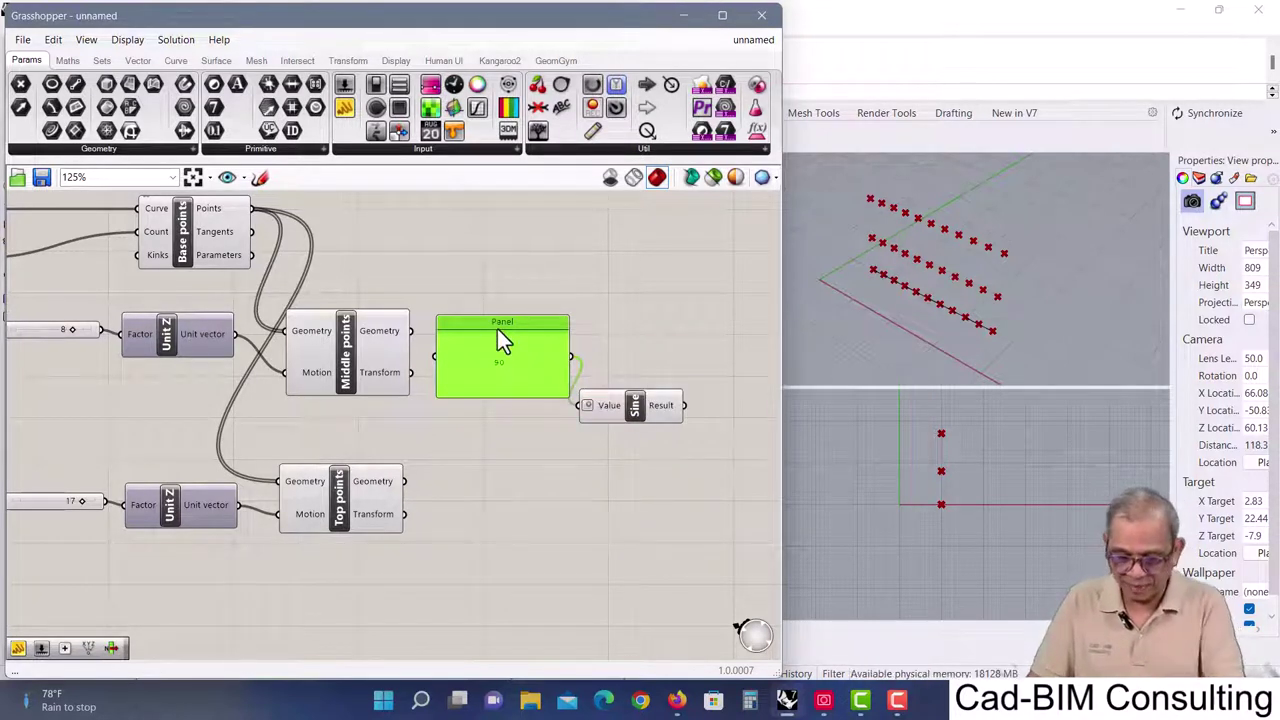
key(Delete)
drag(640, 408, 608, 436)
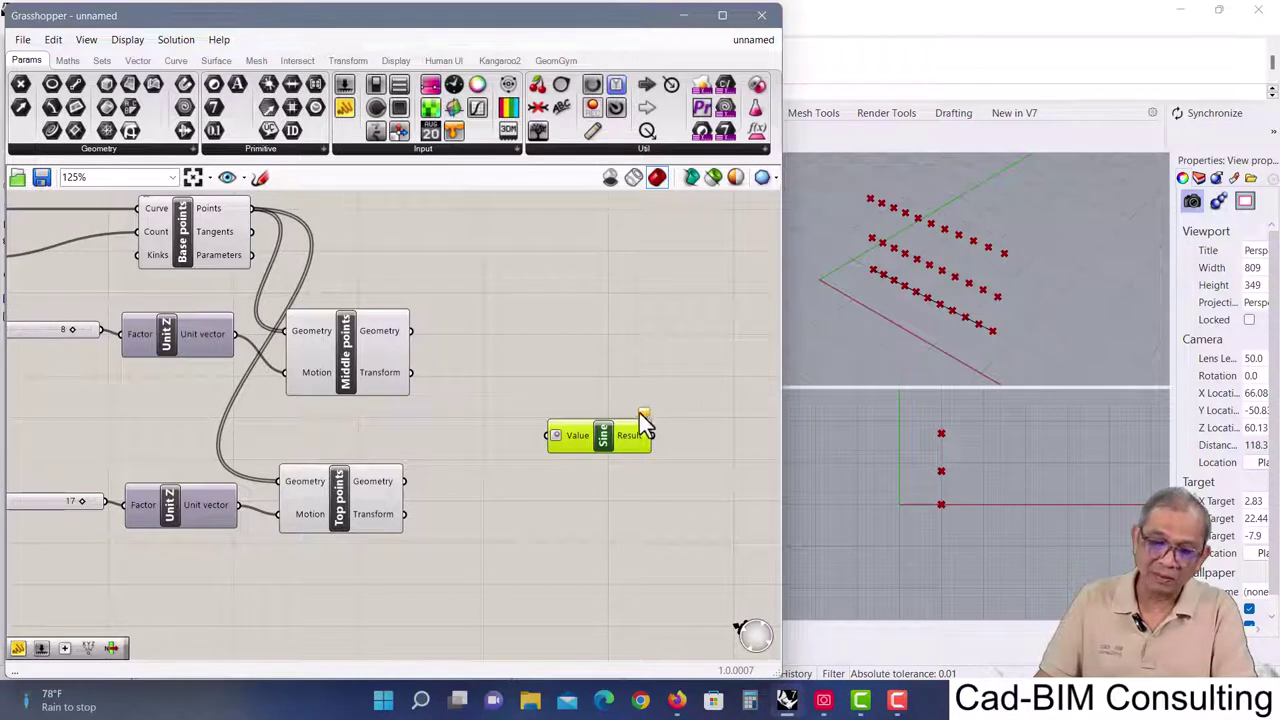
drag(605, 437, 632, 441)
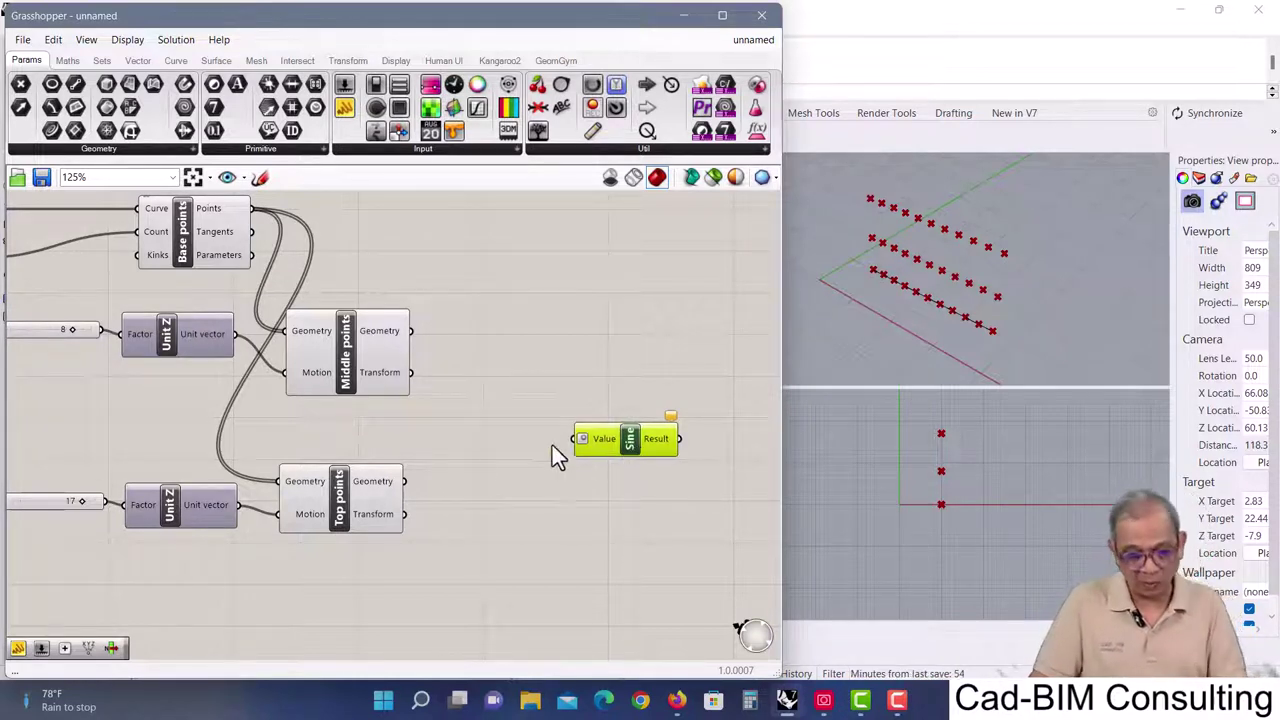
- Add a Range component between the Move components and Sine, space the two apart and inspect the Range output
double_click(463, 426)
text(rangr)
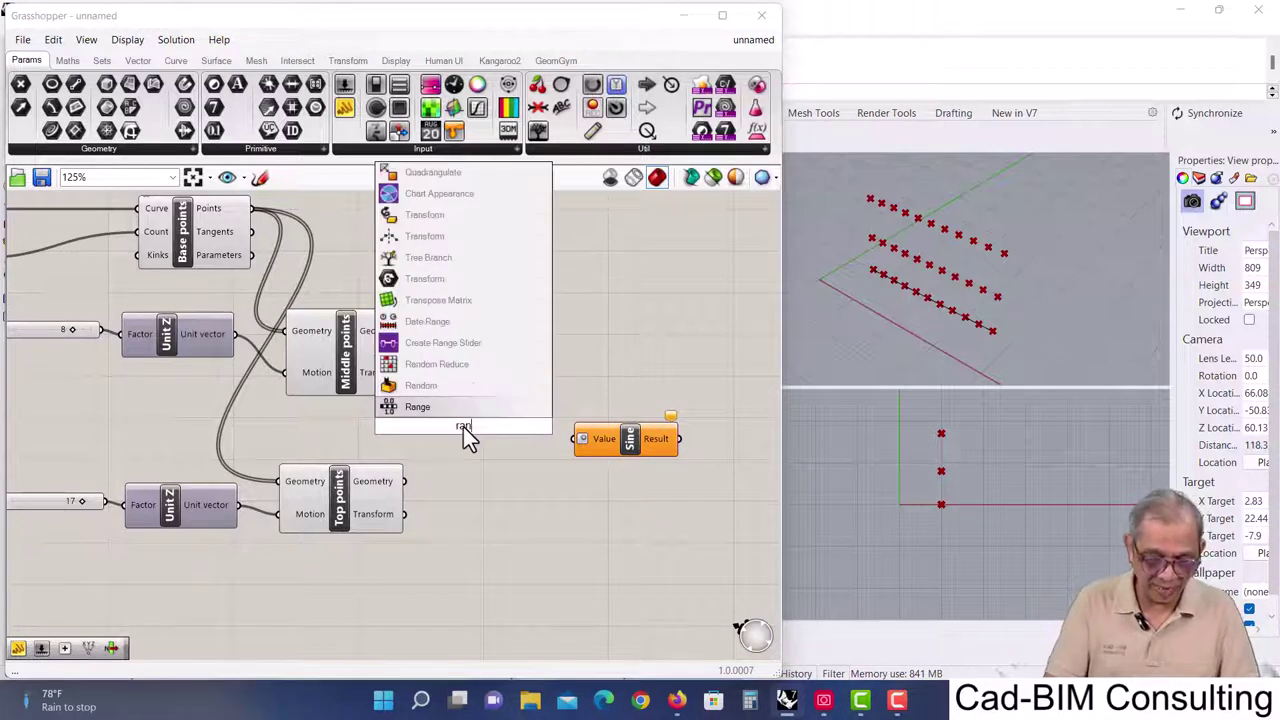
click(427, 411)
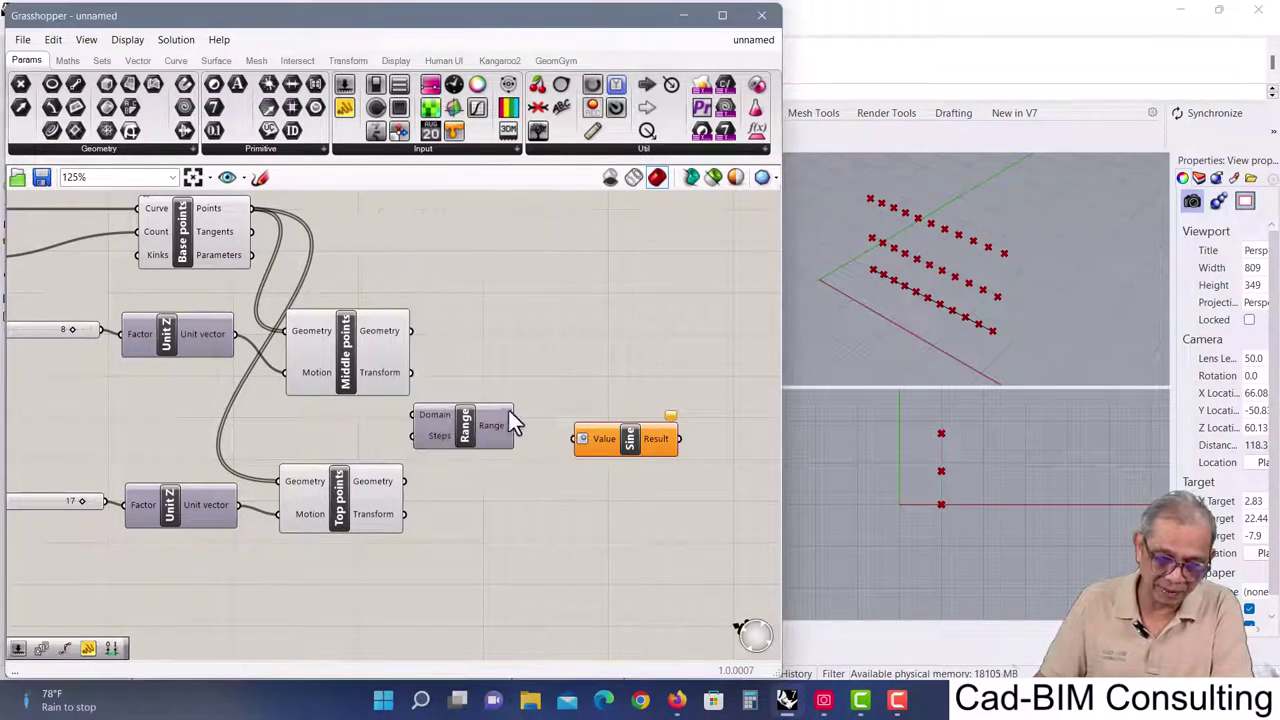
drag(477, 430, 494, 434)
drag(633, 441, 655, 418)
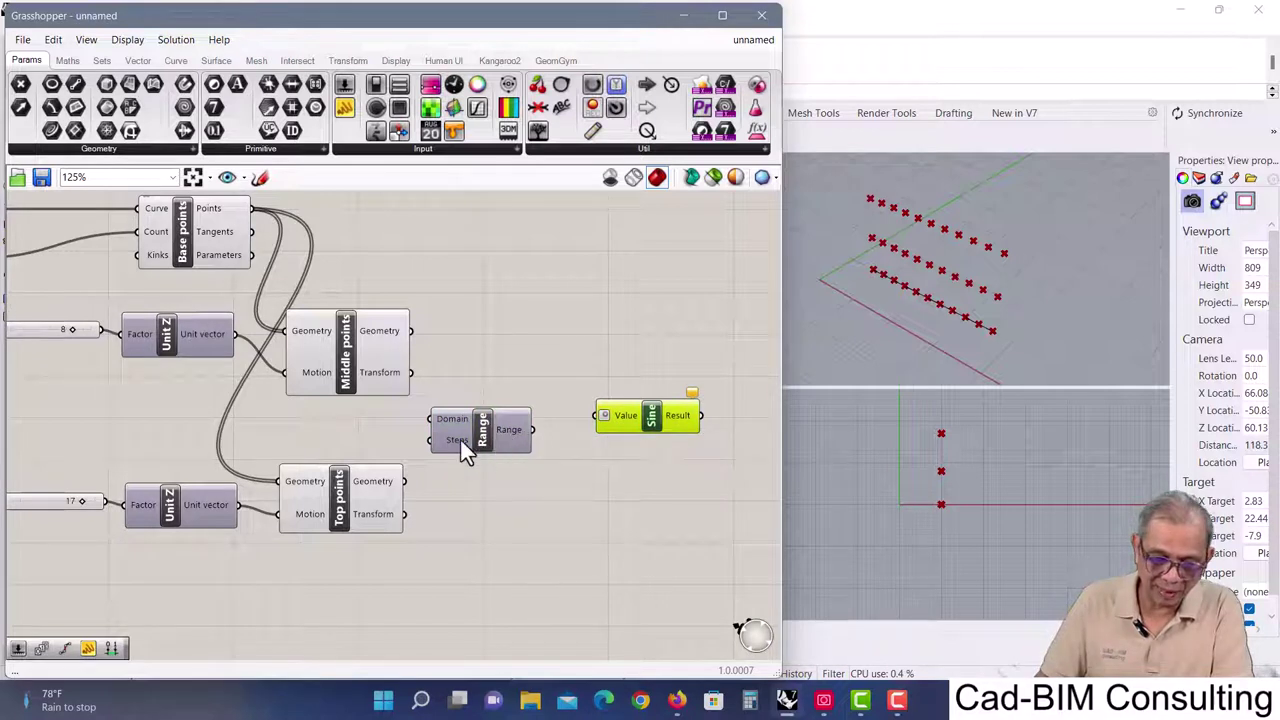
mouse_move(509, 430)
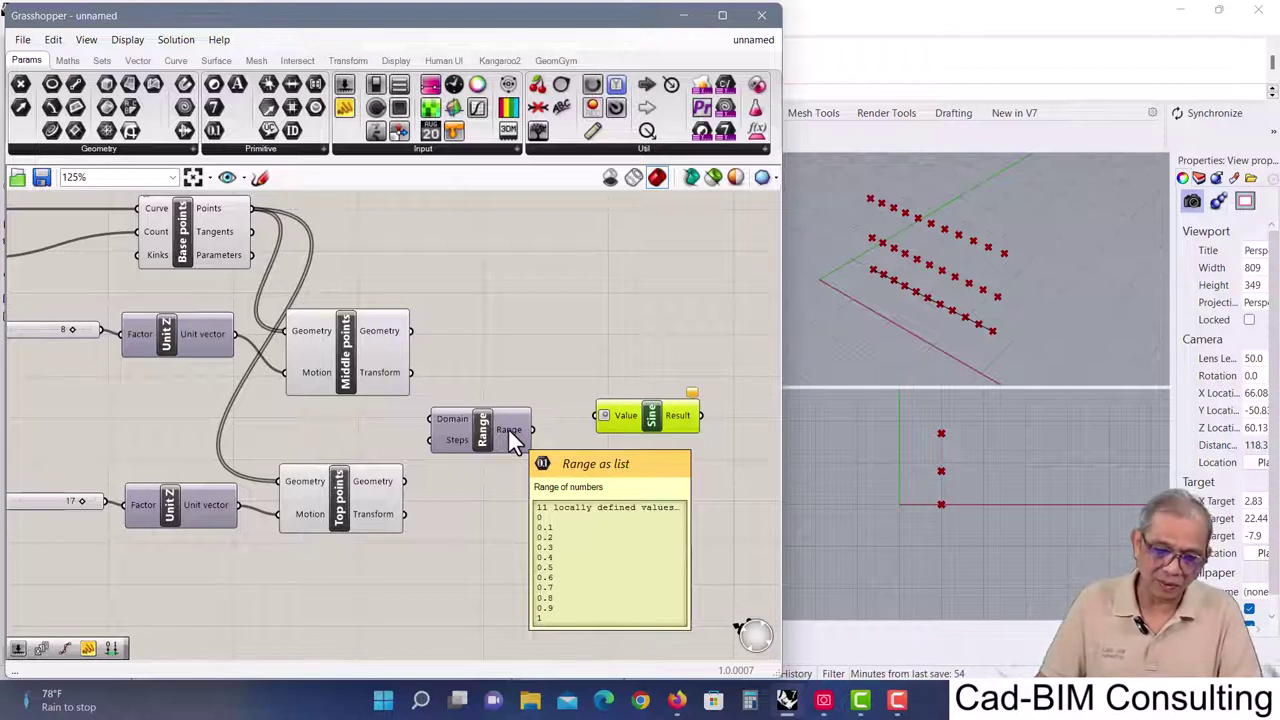
- Shift the Range and Sine components farther from the Move components to free space before Range
drag(484, 430, 512, 434)
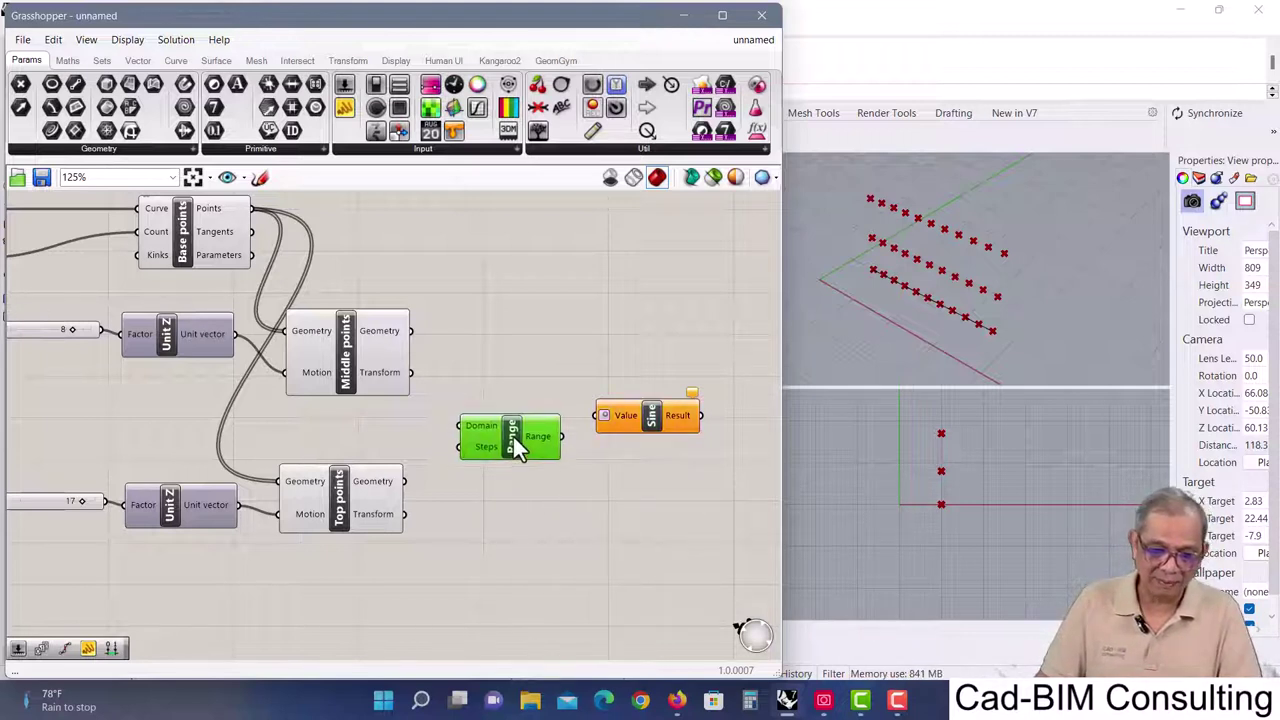
drag(647, 419, 665, 422)
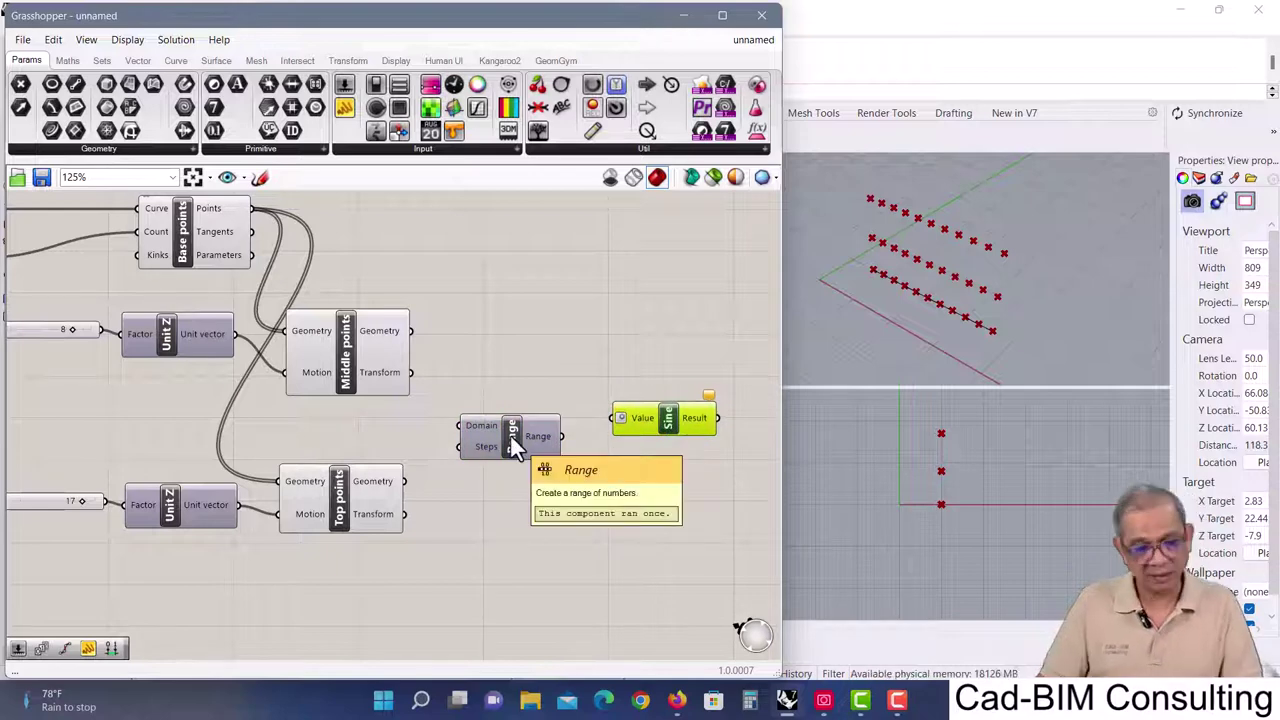
drag(519, 435, 550, 414)
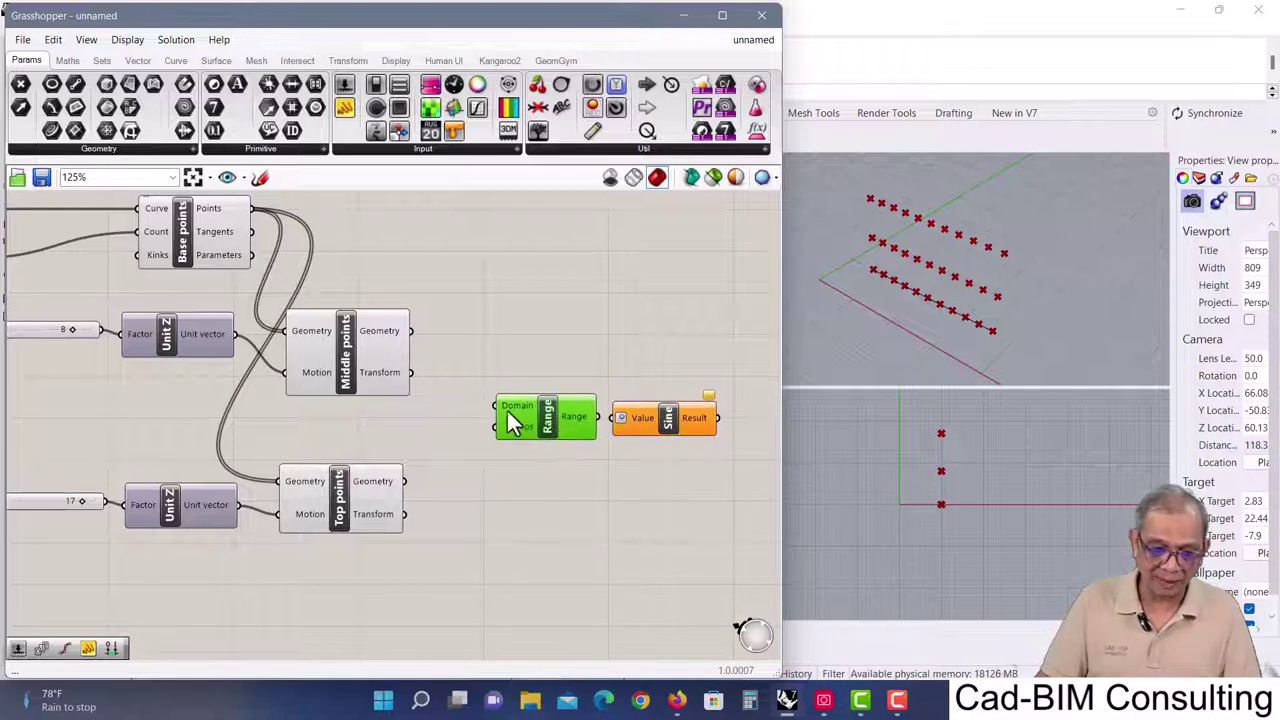
scroll(491, 457, up, 2)
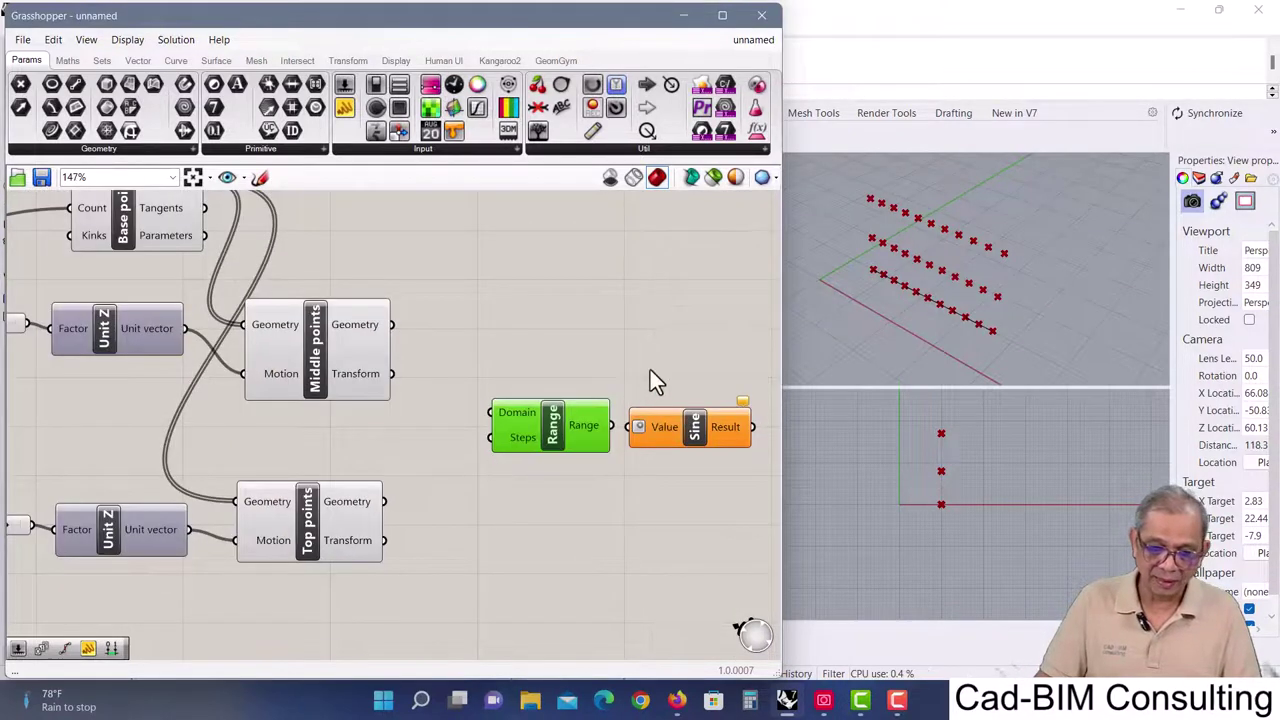
drag(650, 380, 551, 471)
drag(569, 406, 643, 415)
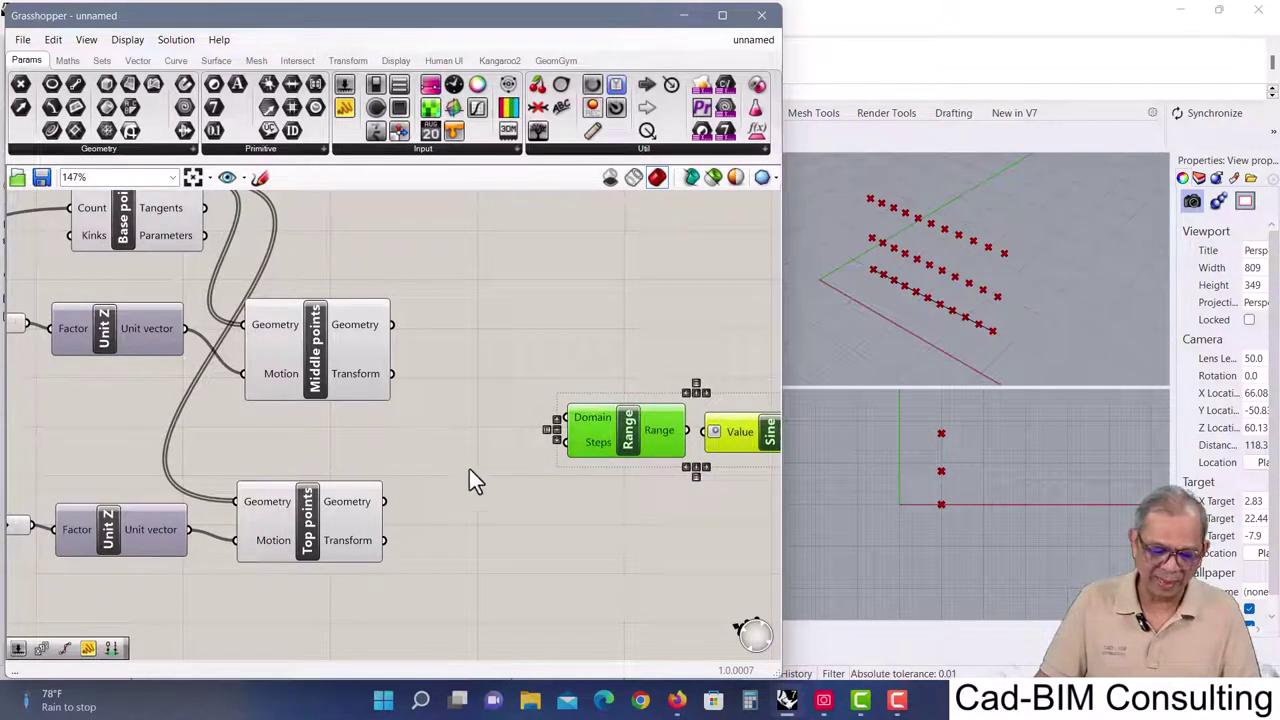
- Add a Construct Domain component before Range, wire its Domain output to Range's Domain input and inspect the Range output
double_click(442, 400)
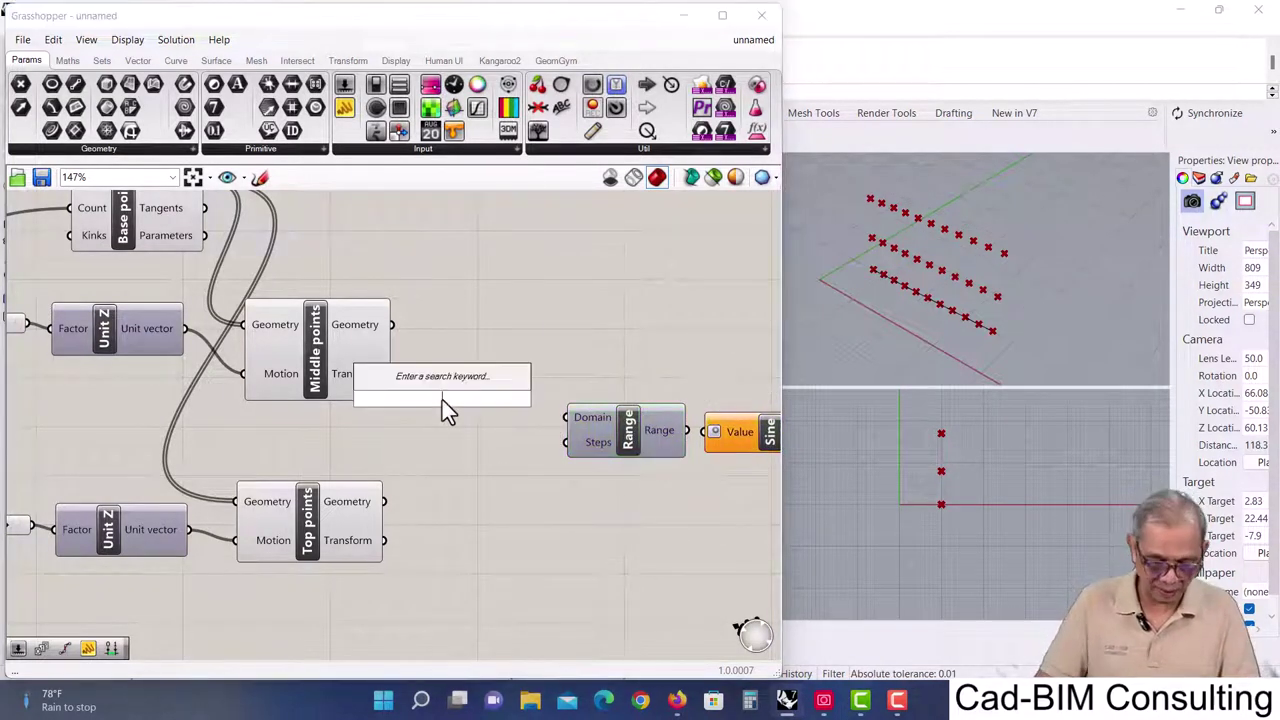
text(domain)
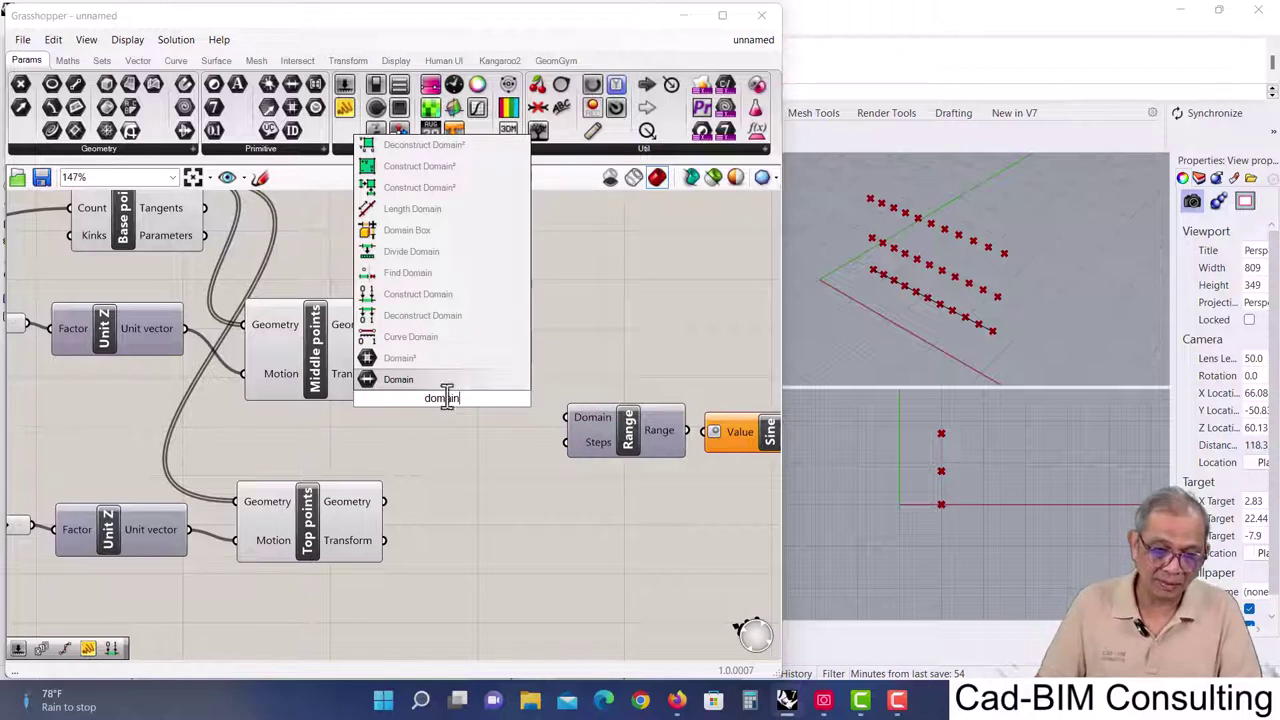
click(430, 297)
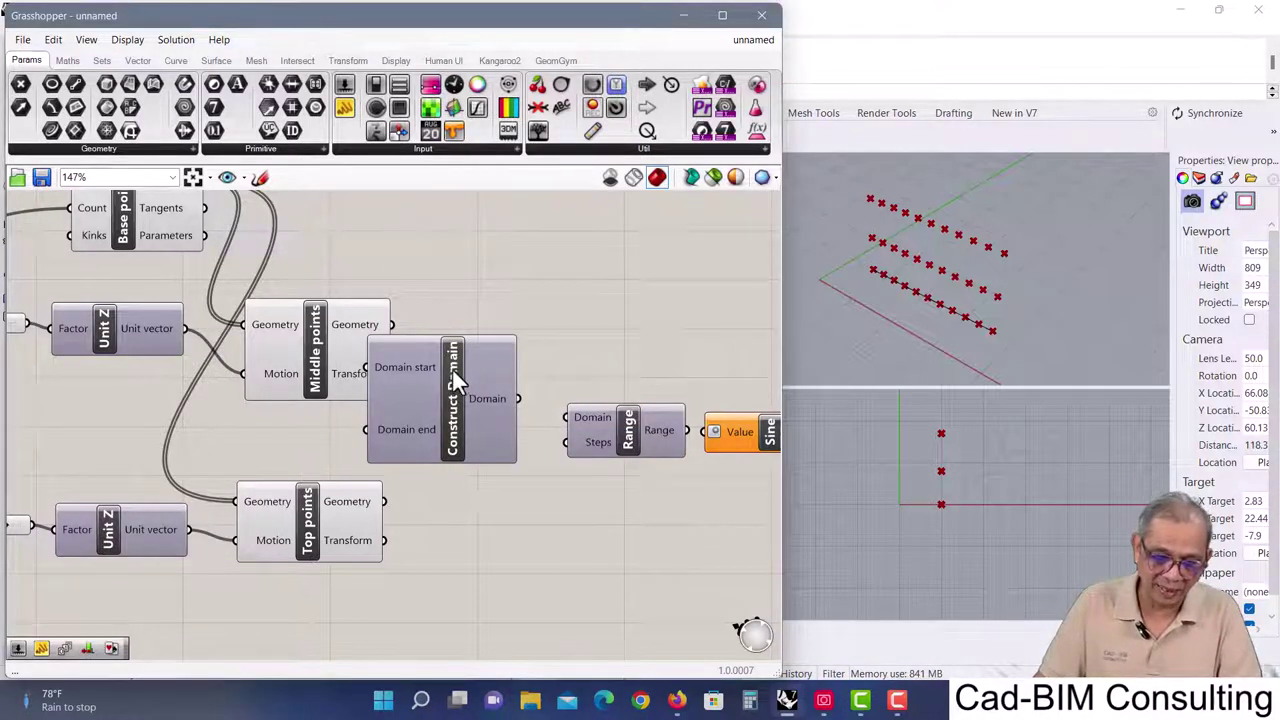
drag(453, 374, 476, 418)
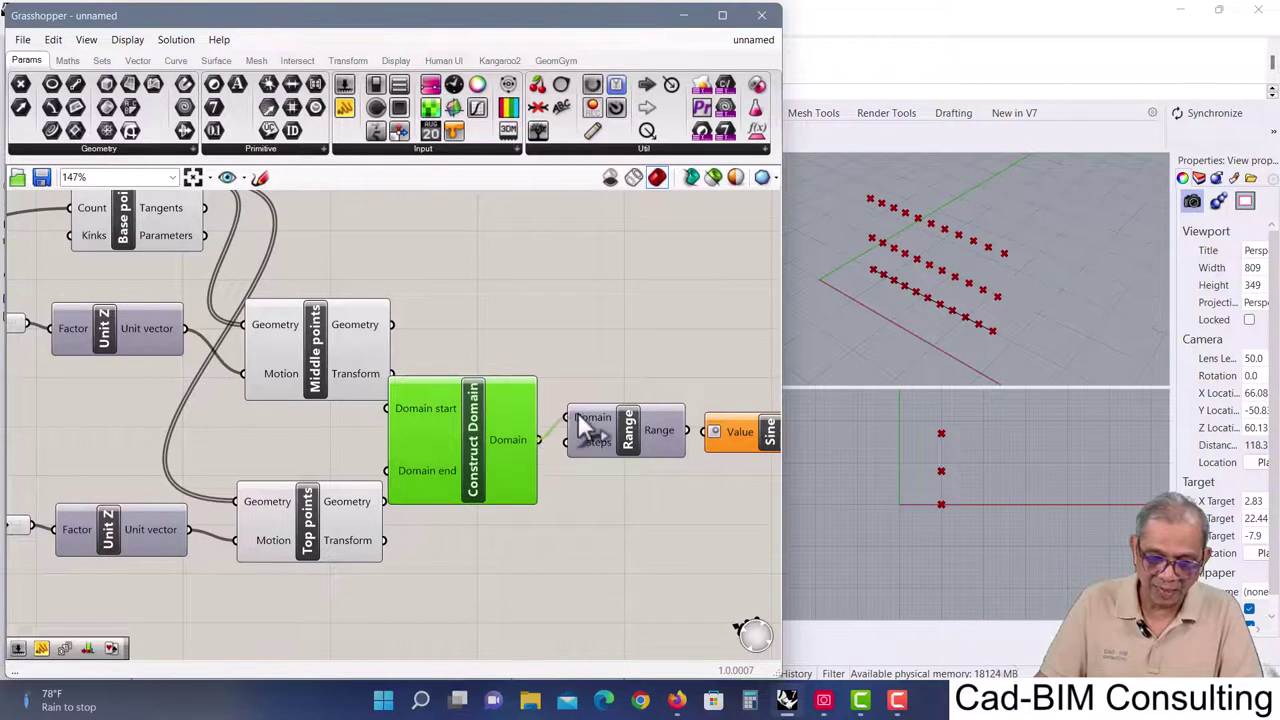
drag(578, 414, 578, 418)
mouse_move(661, 427)
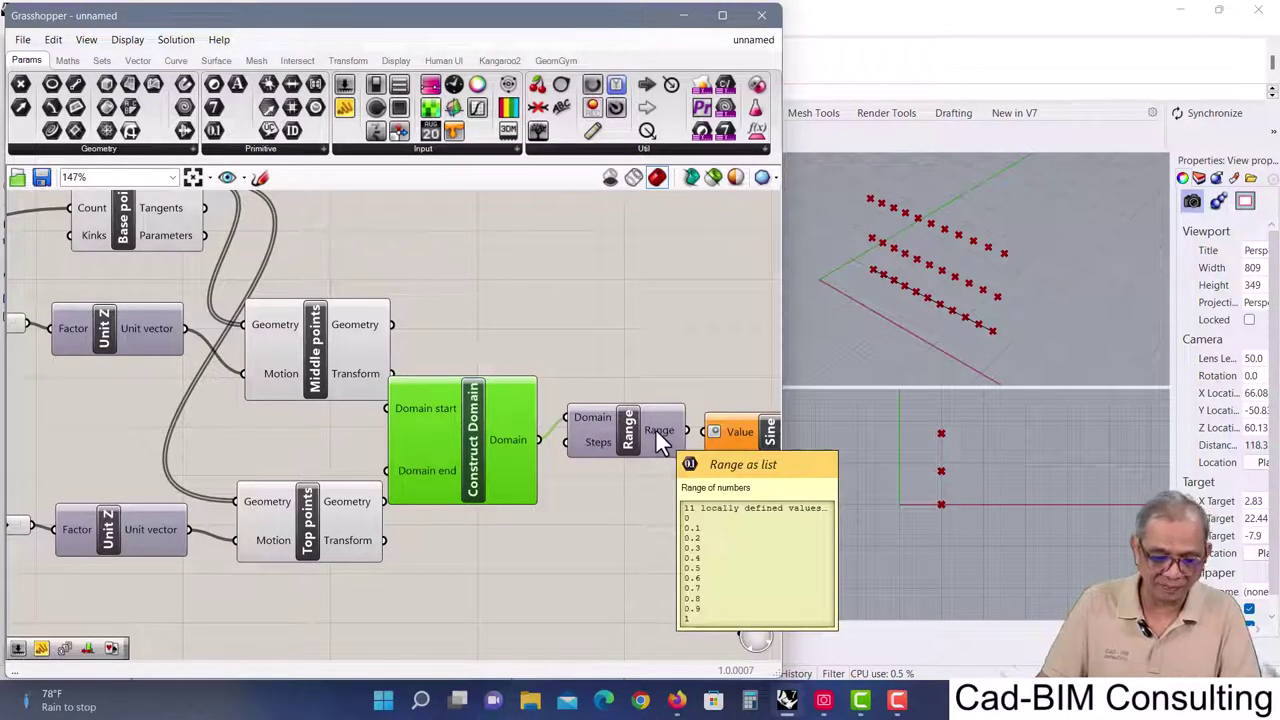
- Spread out the Middle points and Top points Move components and the lower Unit Z to make room beside Construct Domain
drag(306, 508, 312, 553)
drag(115, 525, 100, 572)
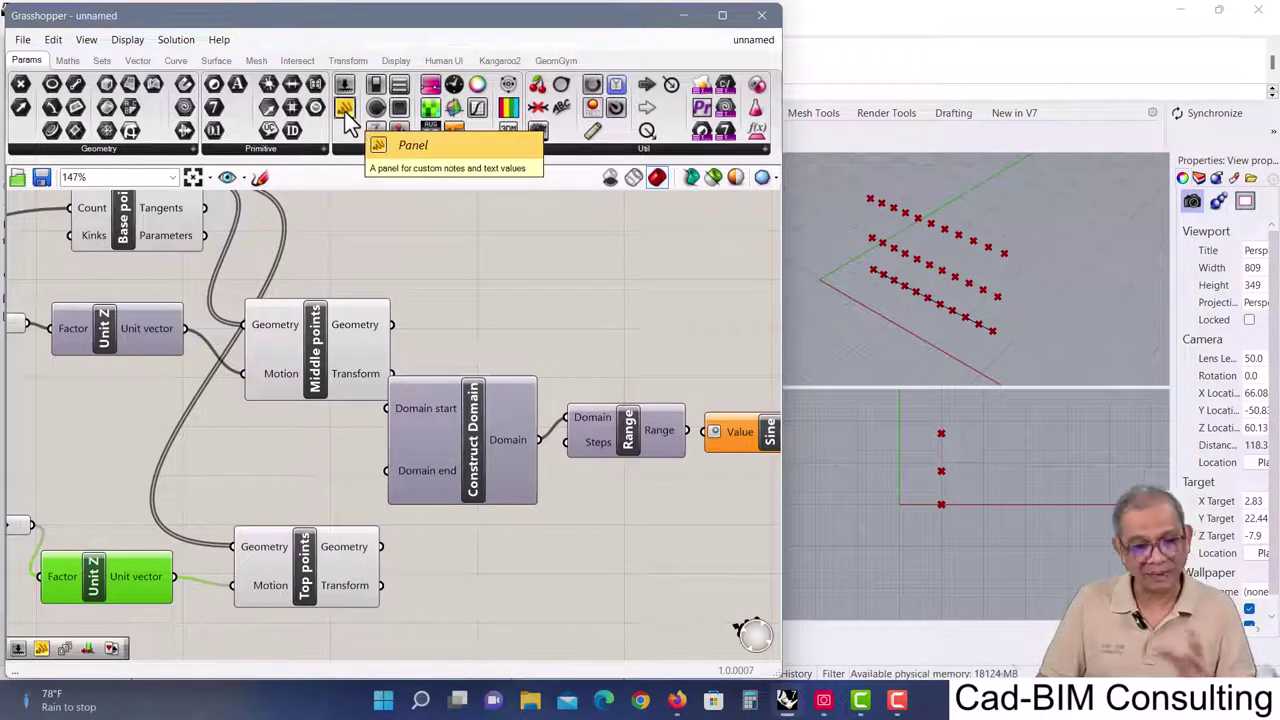
right_drag(310, 438, 400, 359)
click(405, 250)
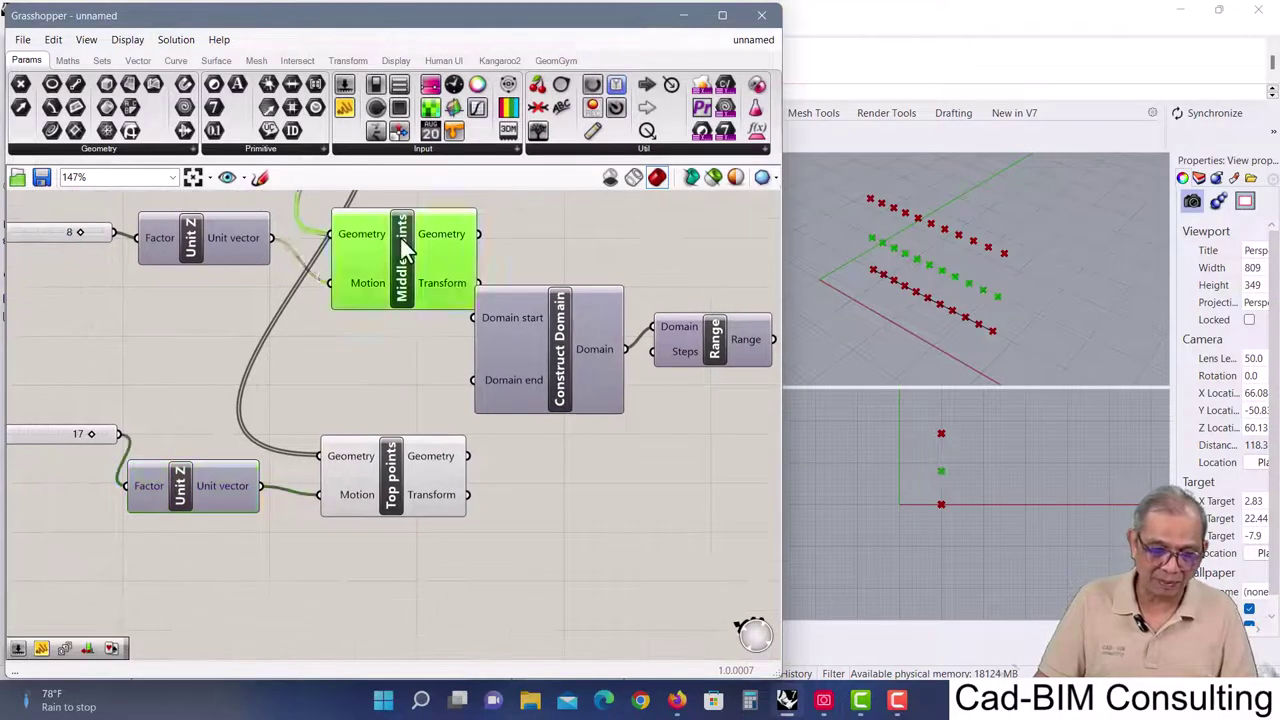
drag(401, 238, 378, 225)
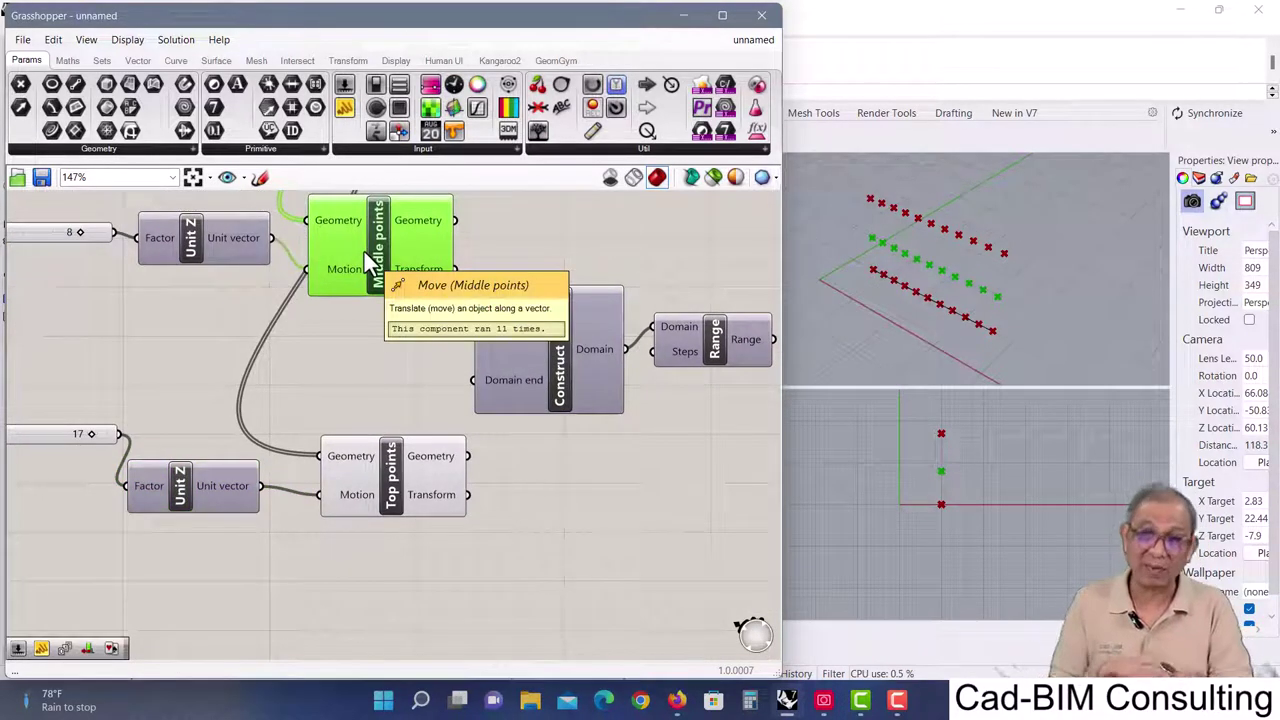
- Add a number slider running from 45 to 180, wire it to Domain end, and inspect the Domain and Range outputs
double_click(330, 364)
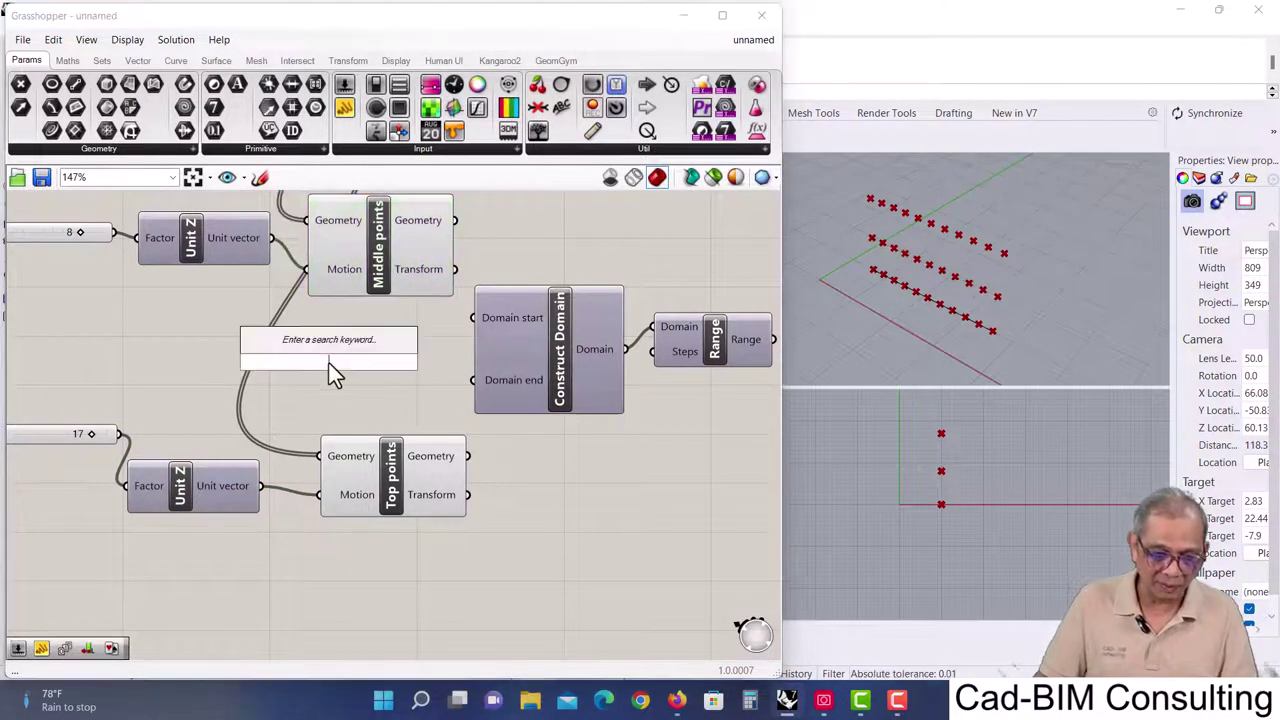
text(45)
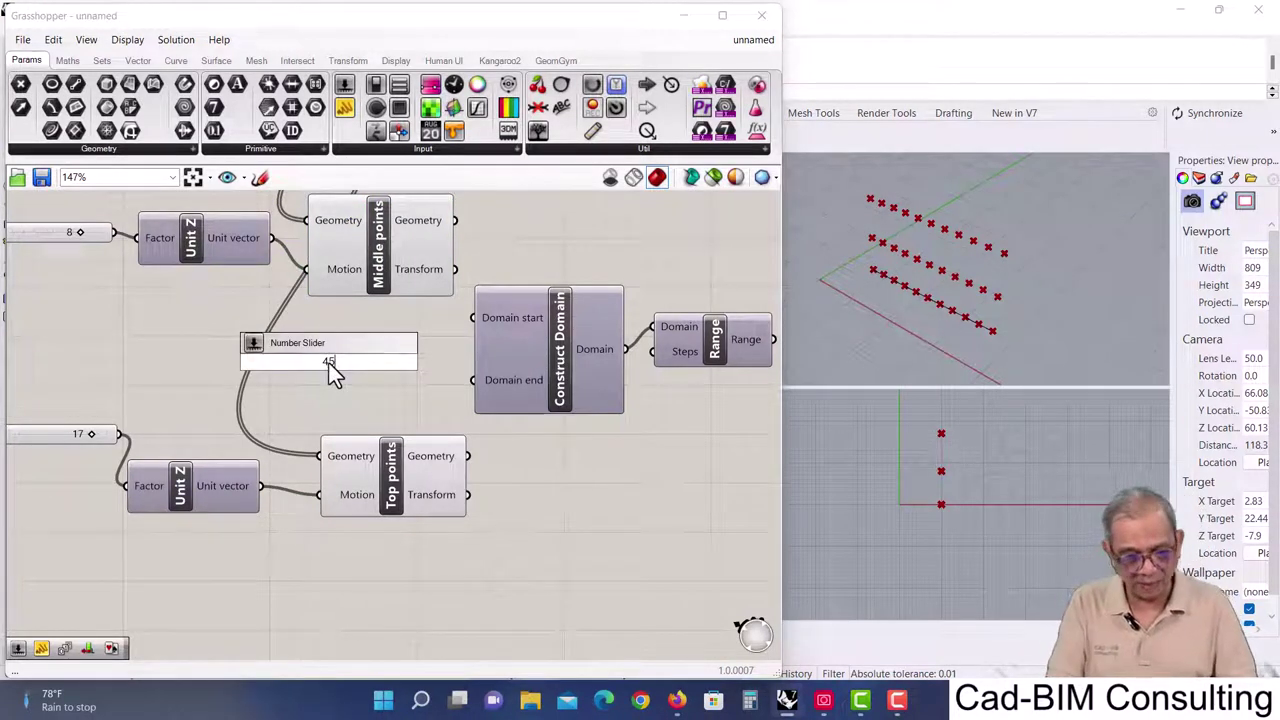
text(<)
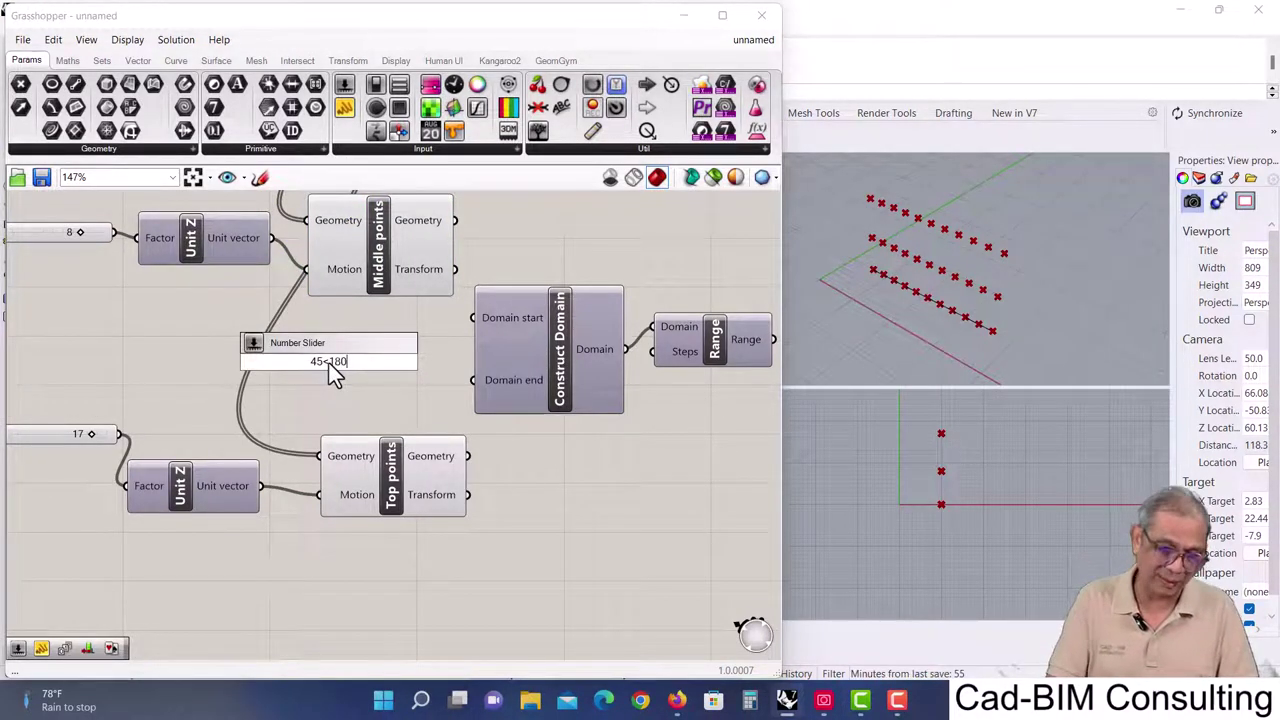
text(180)
key(Return)
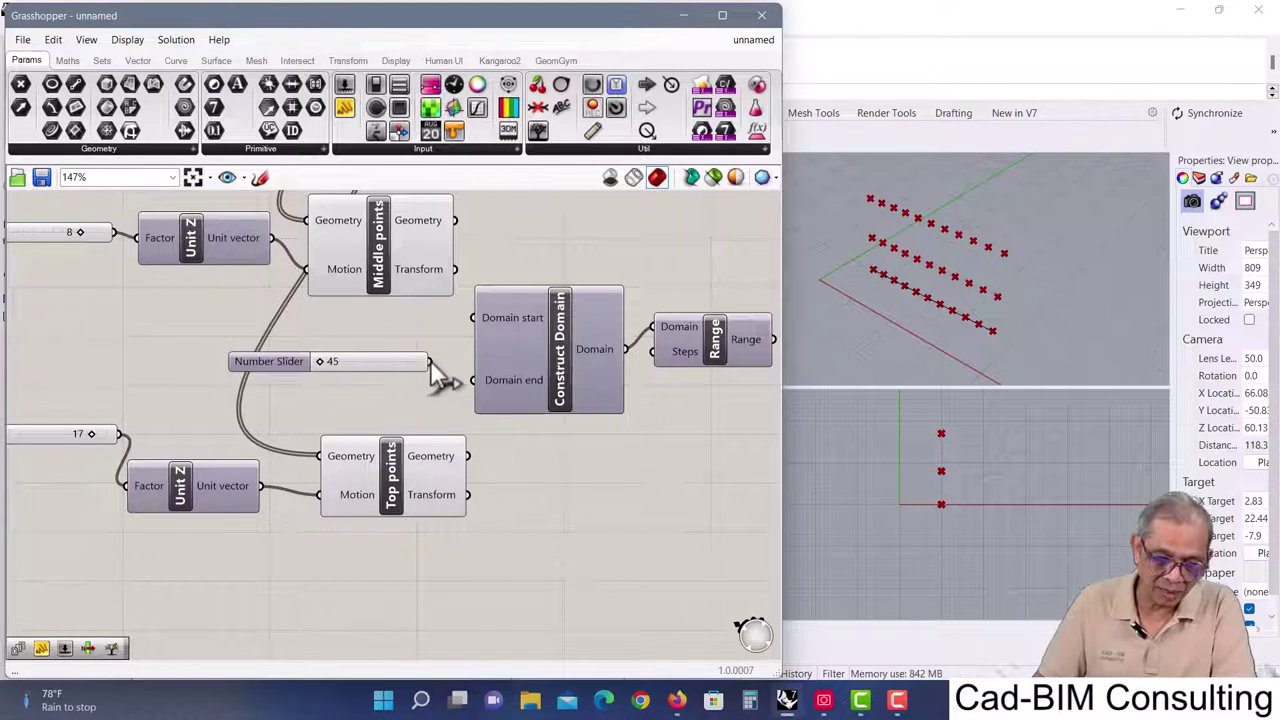
drag(458, 375, 472, 380)
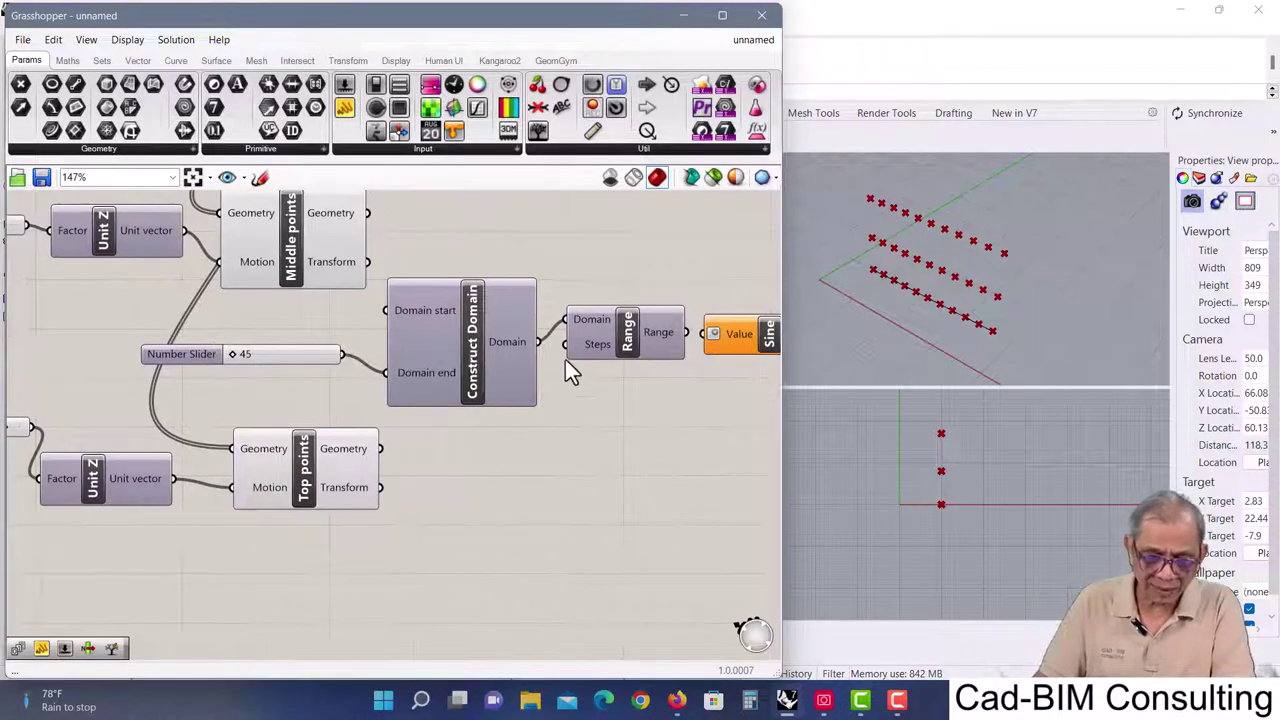
mouse_move(510, 345)
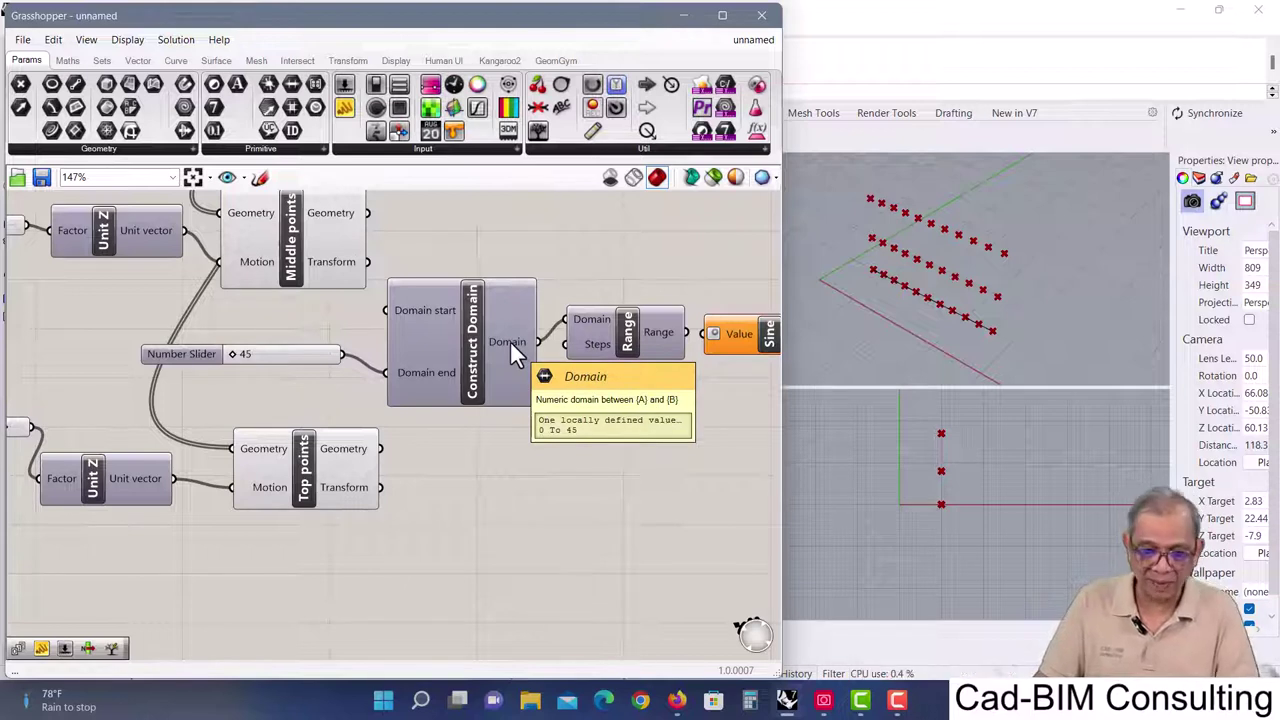
mouse_move(668, 340)
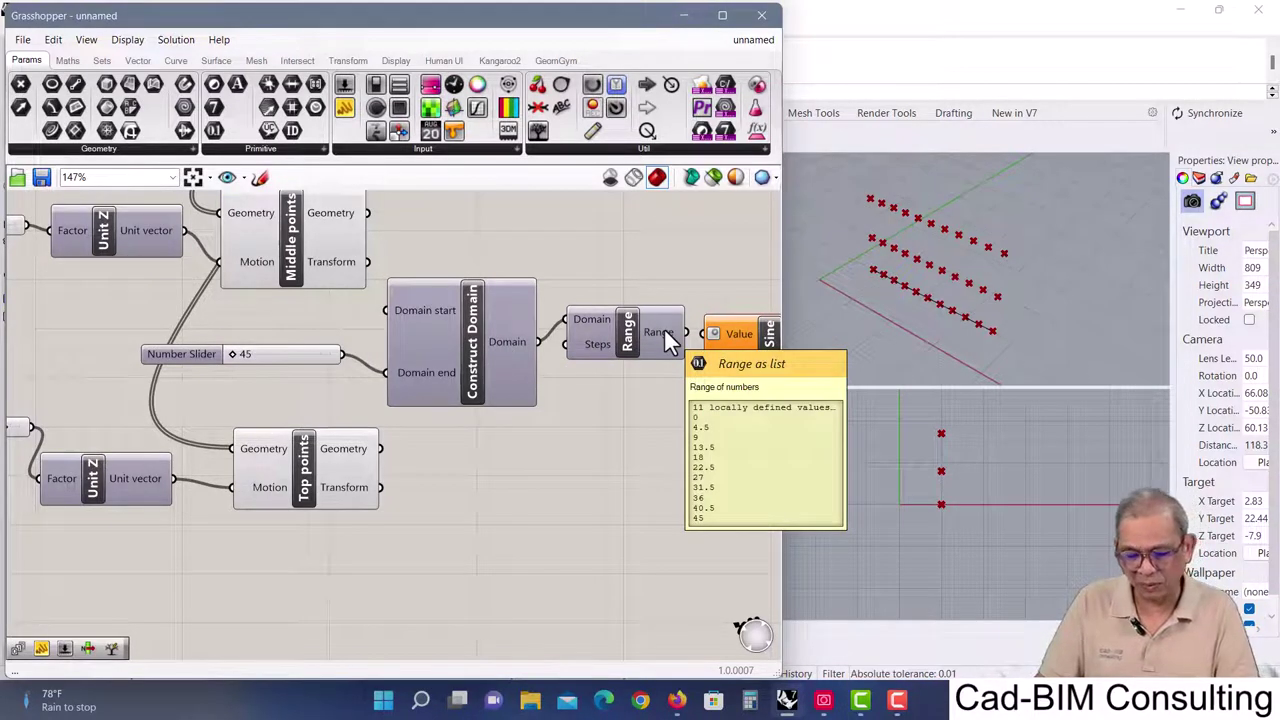
- Connect the Range output to the Sine component's Value input and inspect the Sine result
right_drag(700, 363, 585, 372)
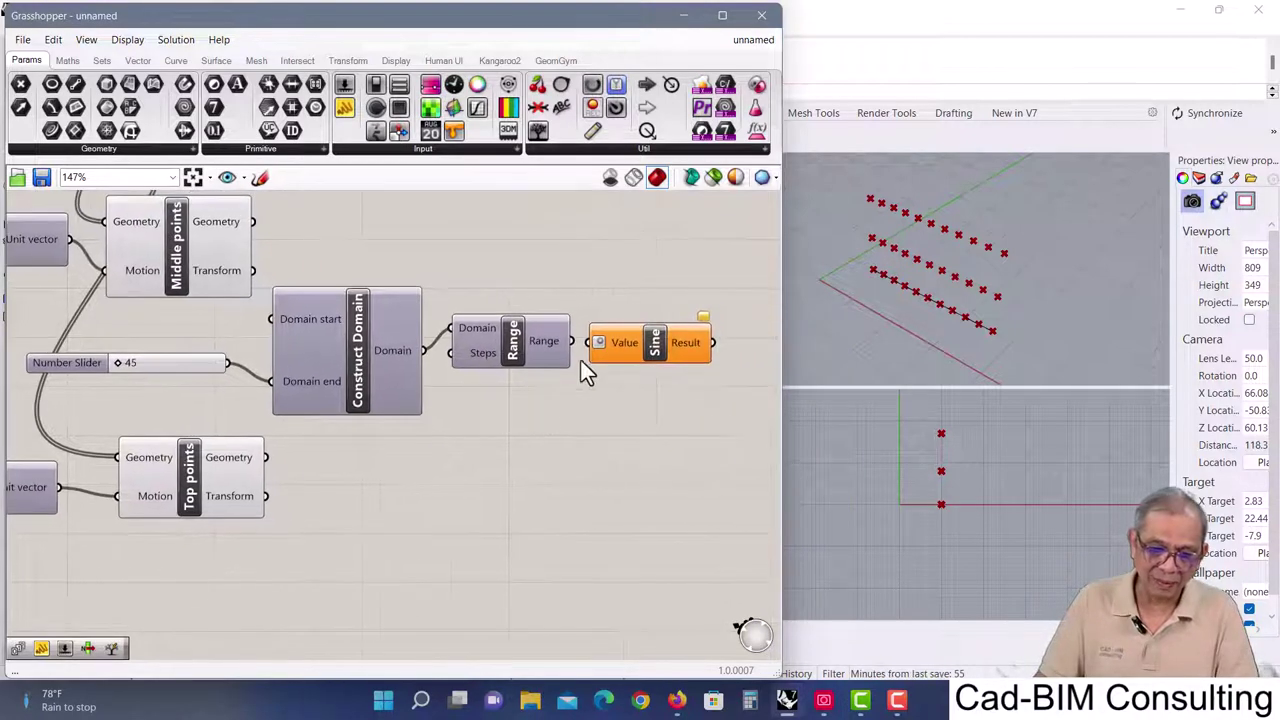
drag(571, 340, 592, 342)
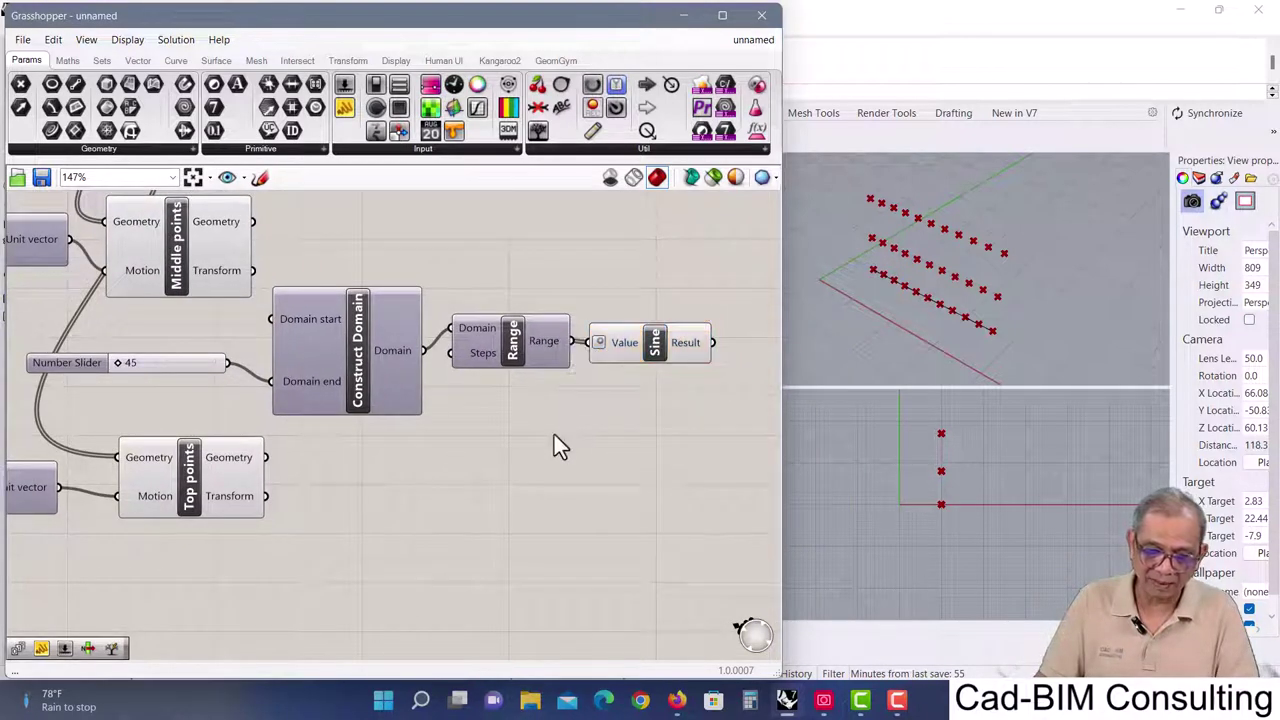
mouse_move(688, 350)
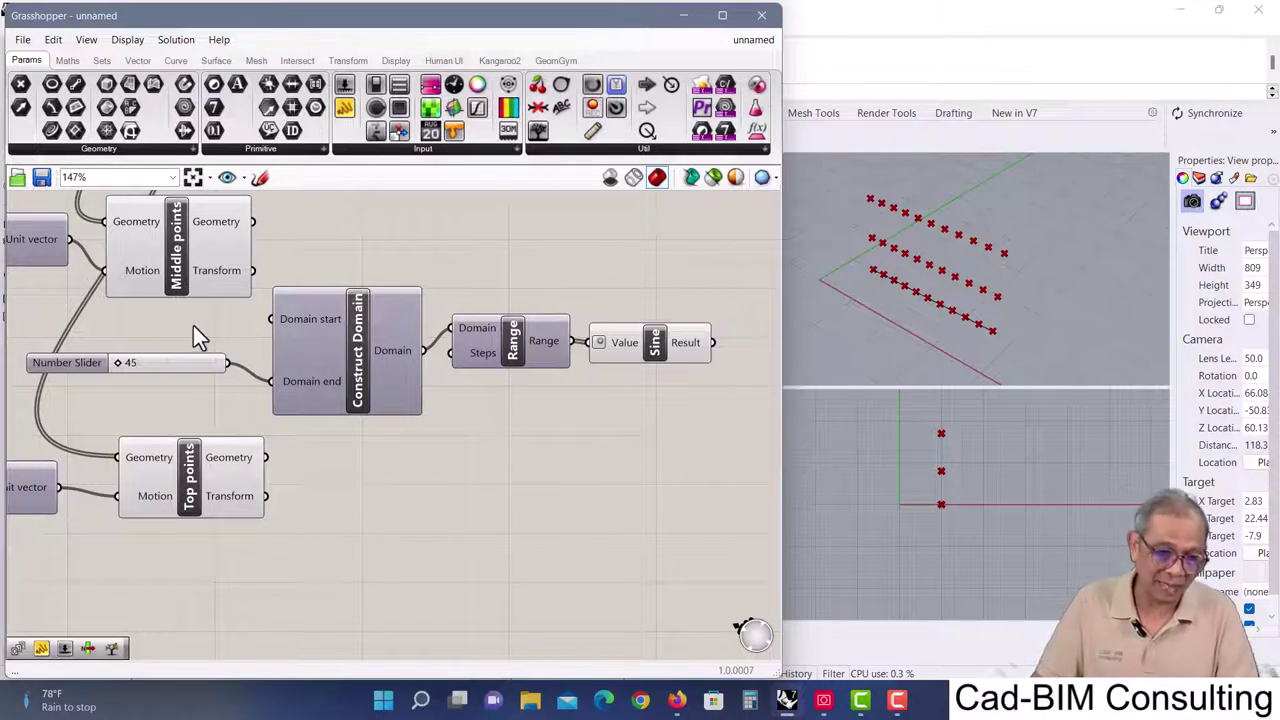
- Set the Domain end slider to 90 and nudge the Sine component level with the Range output
drag(118, 363, 157, 365)
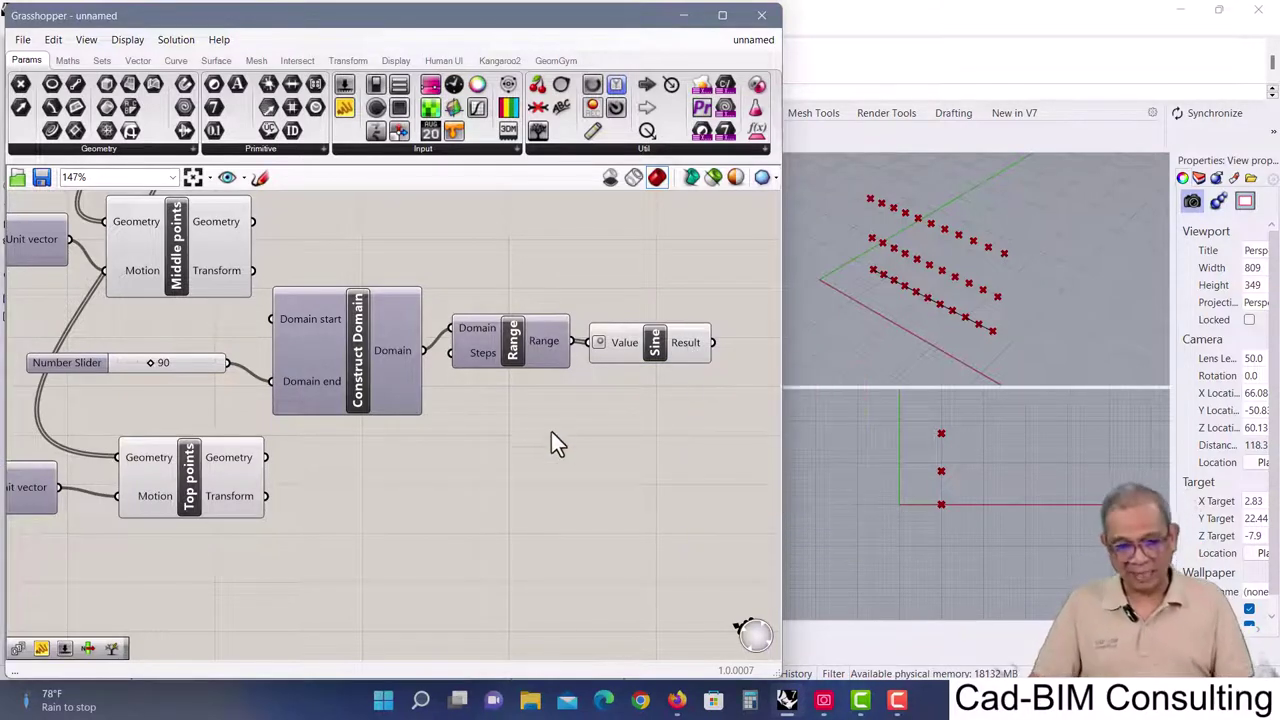
right_drag(564, 407, 398, 418)
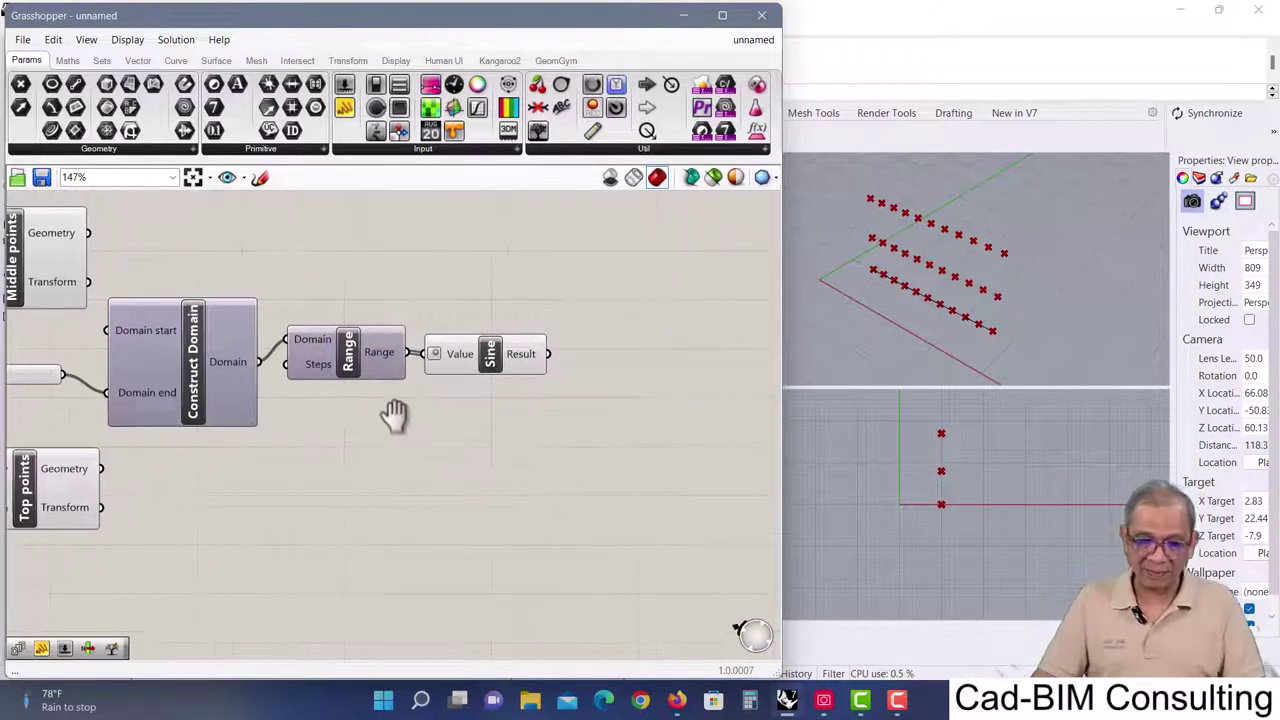
drag(483, 344, 486, 342)
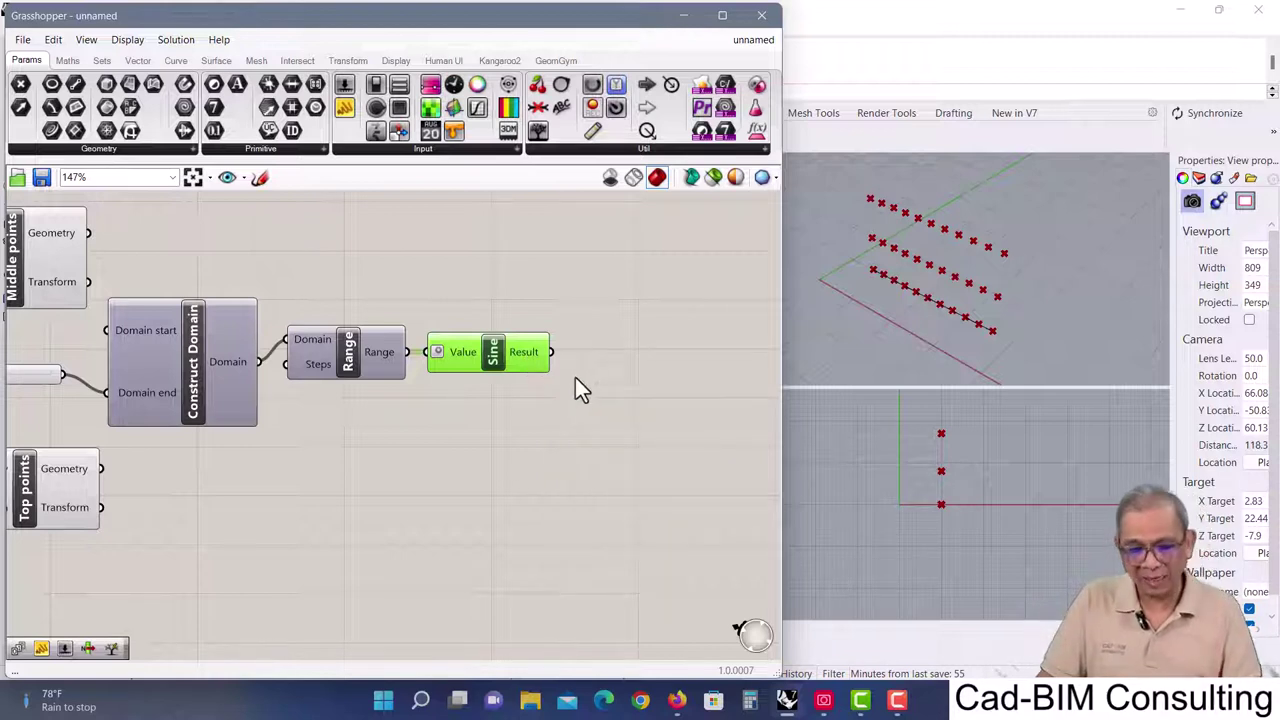
- Add a Multiplication component after Sine and connect Sine's Result to its A input
right_drag(555, 370, 504, 362)
scroll(513, 371, up, 3)
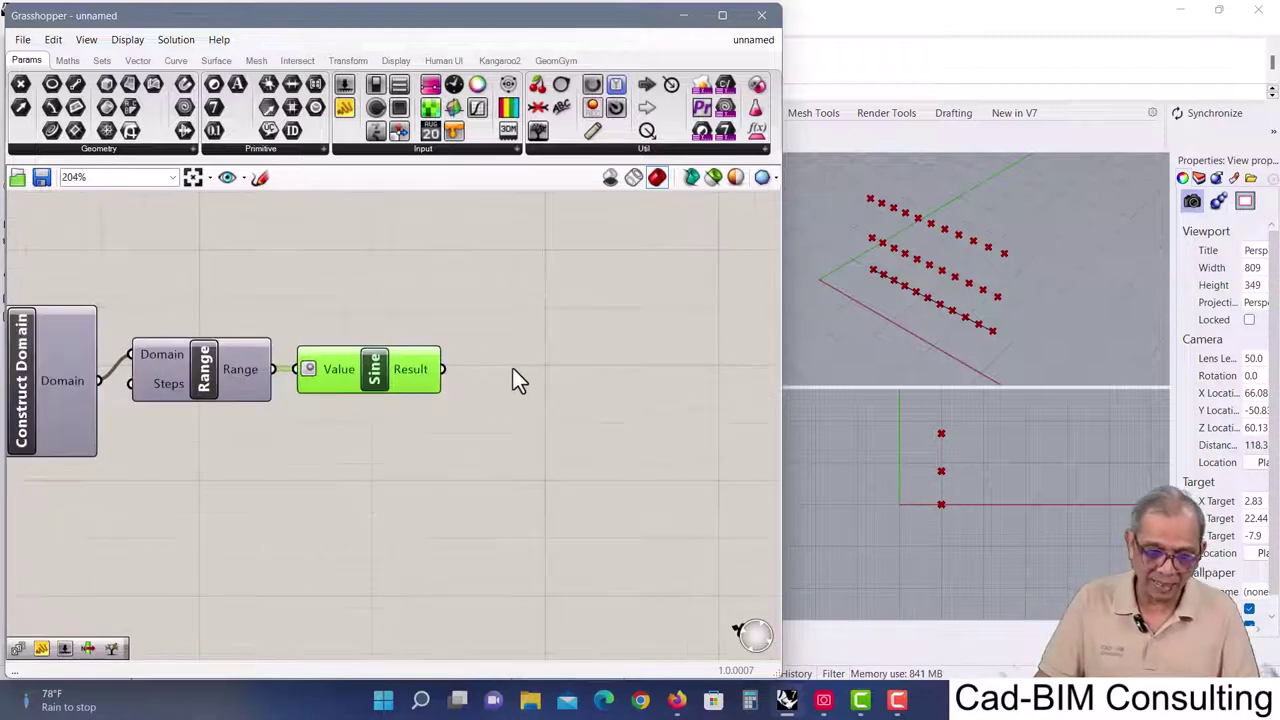
double_click(515, 366)
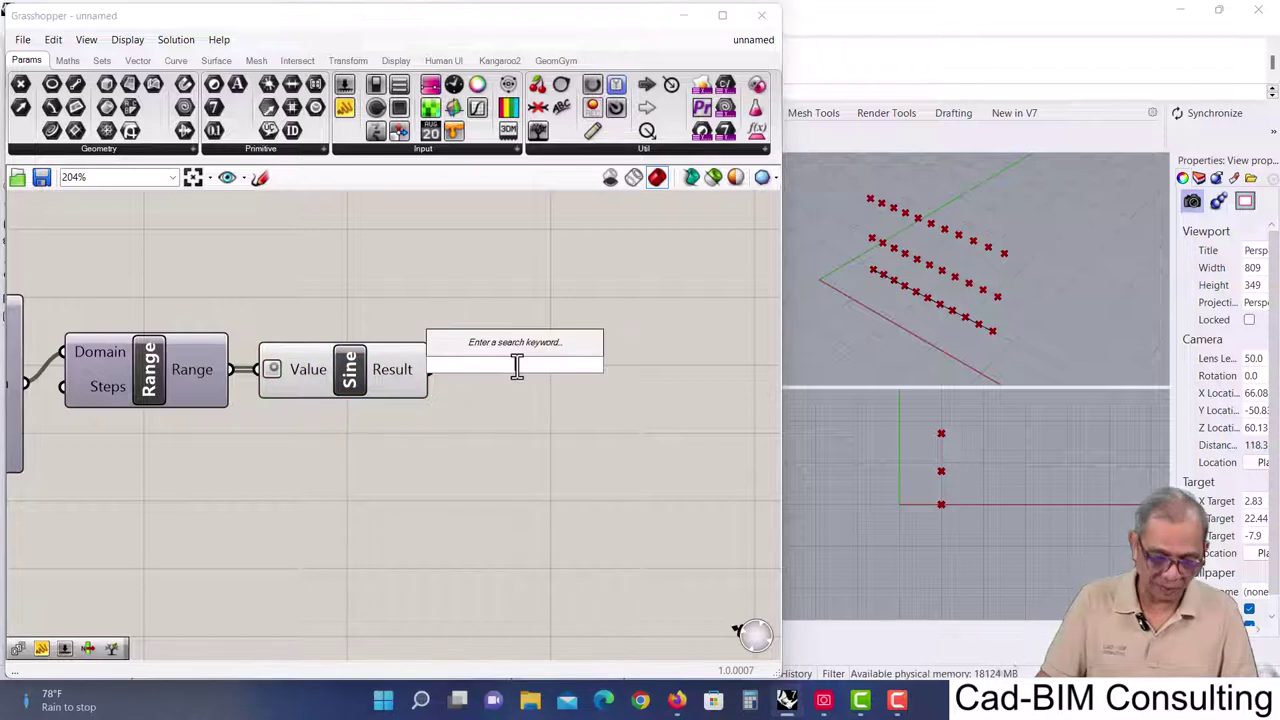
text(multi)
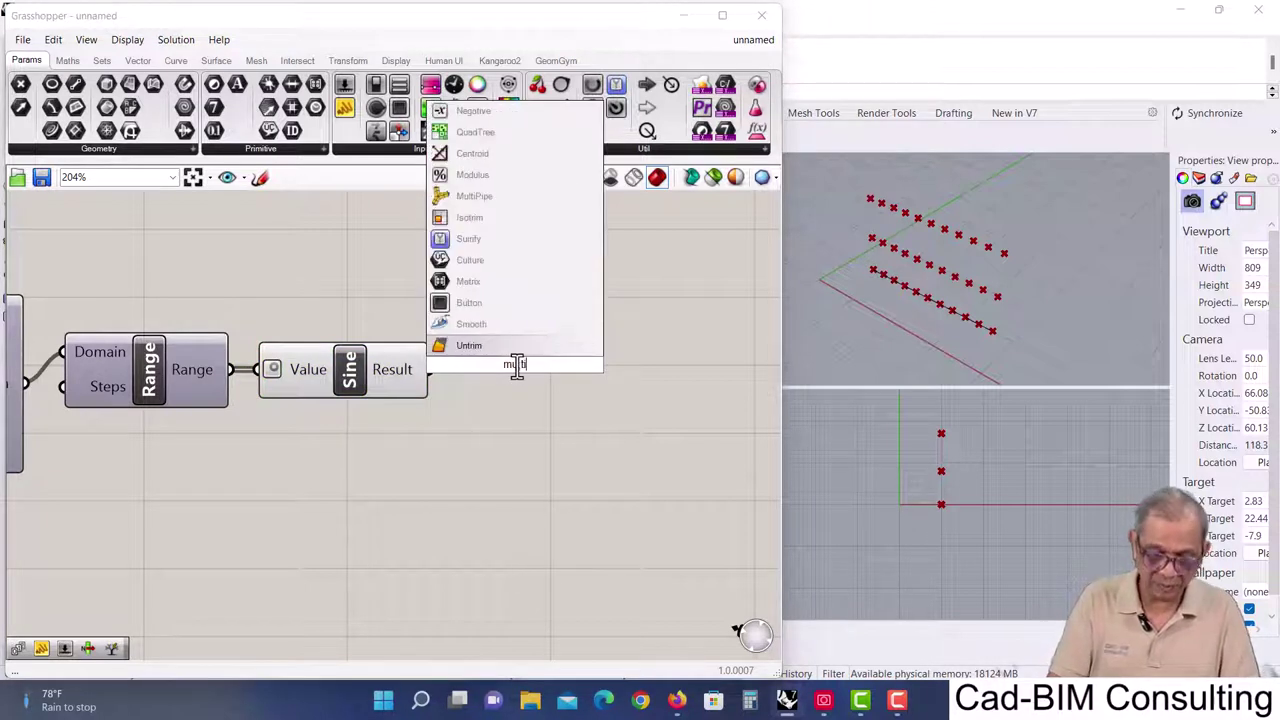
key(BackSpace)
key(BackSpace)
key(BackSpace)
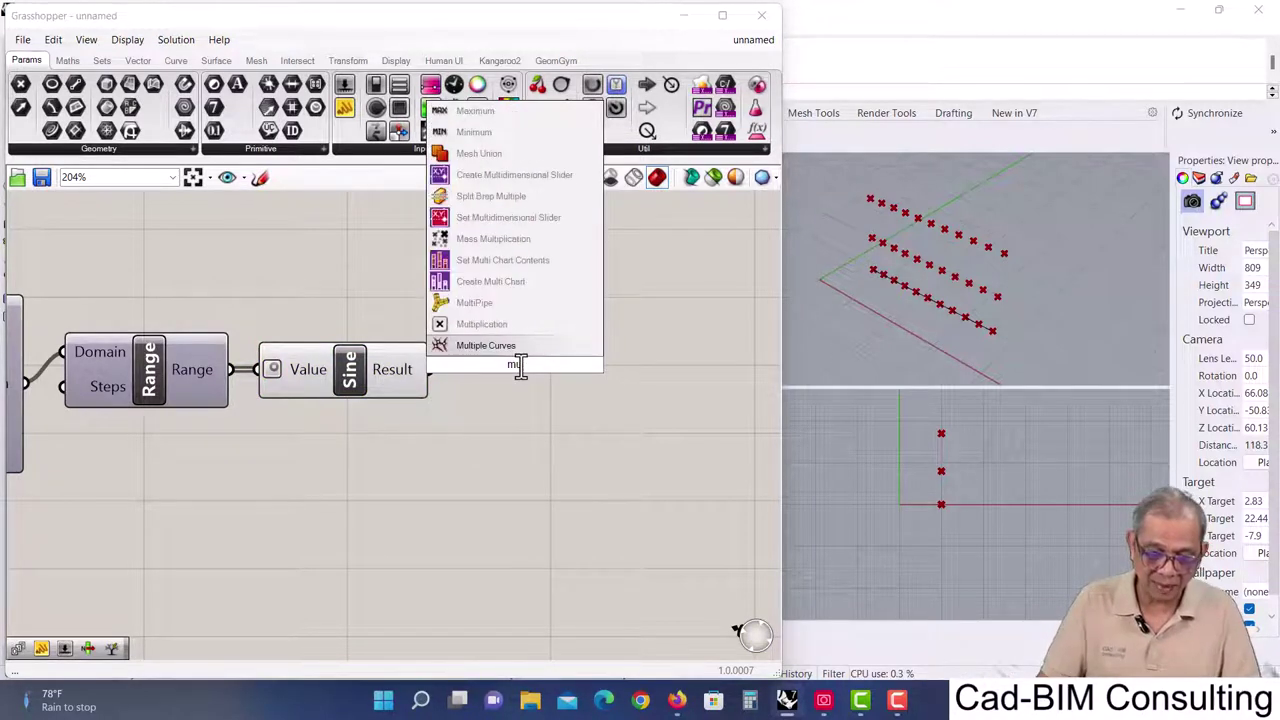
click(493, 325)
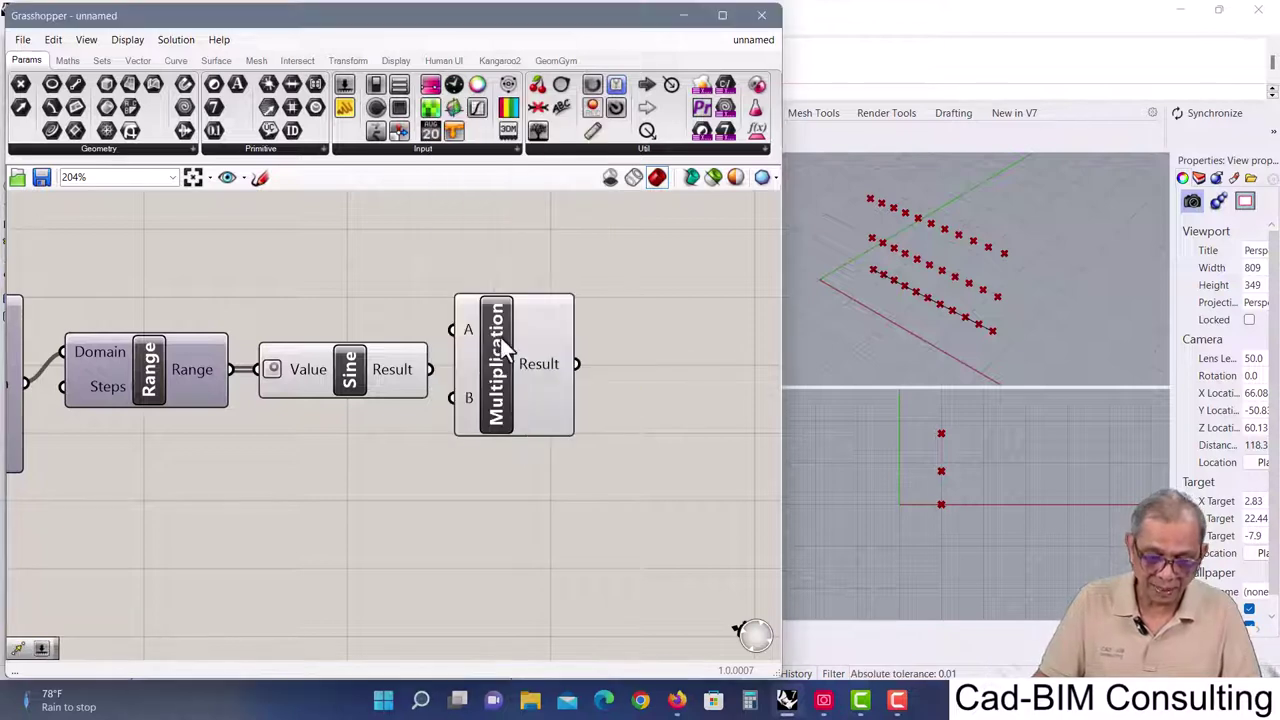
drag(505, 365, 565, 418)
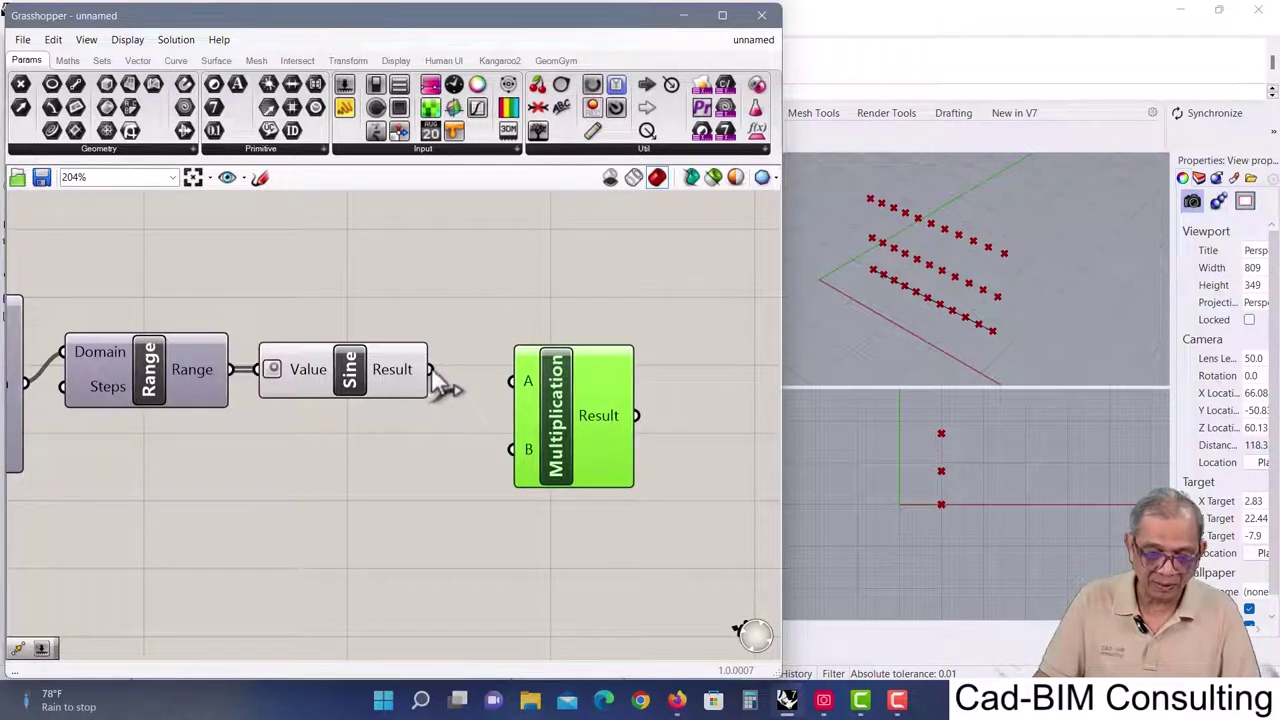
drag(431, 368, 566, 400)
mouse_move(517, 408)
- Add a number slider running from 2 to 10 and connect it to the Multiplication component's B input
right_drag(233, 490, 247, 447)
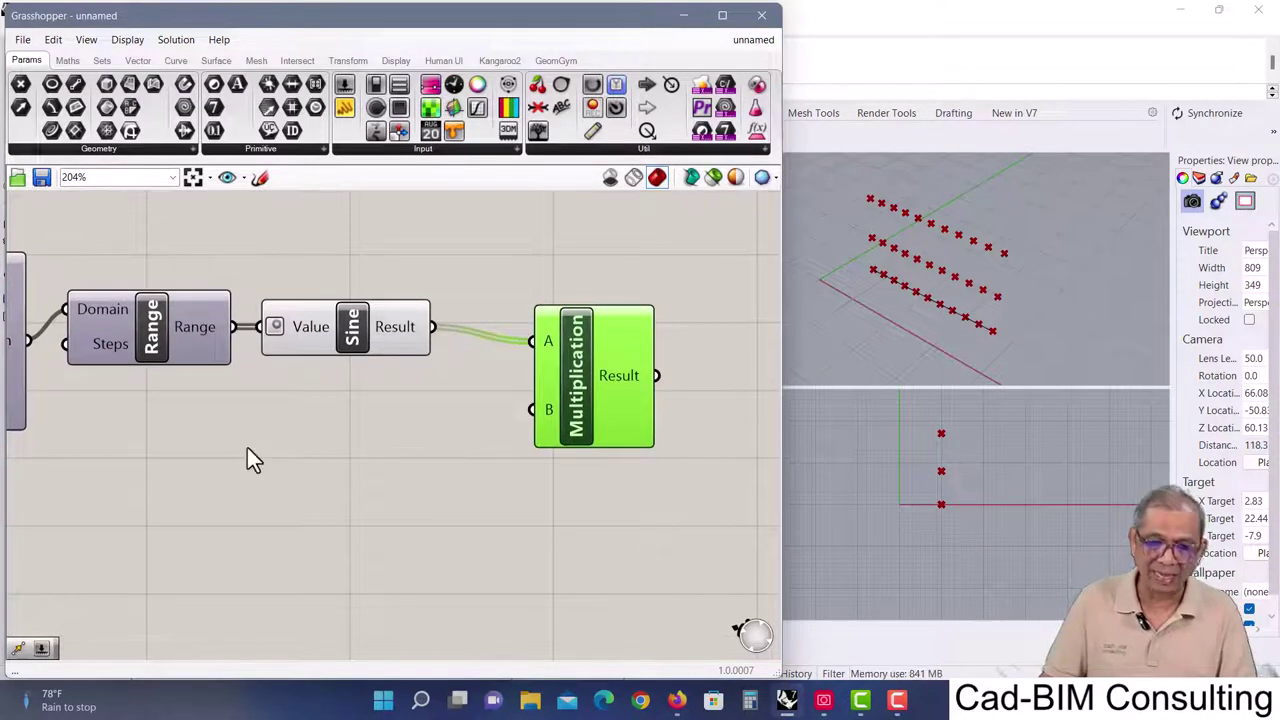
click(251, 442)
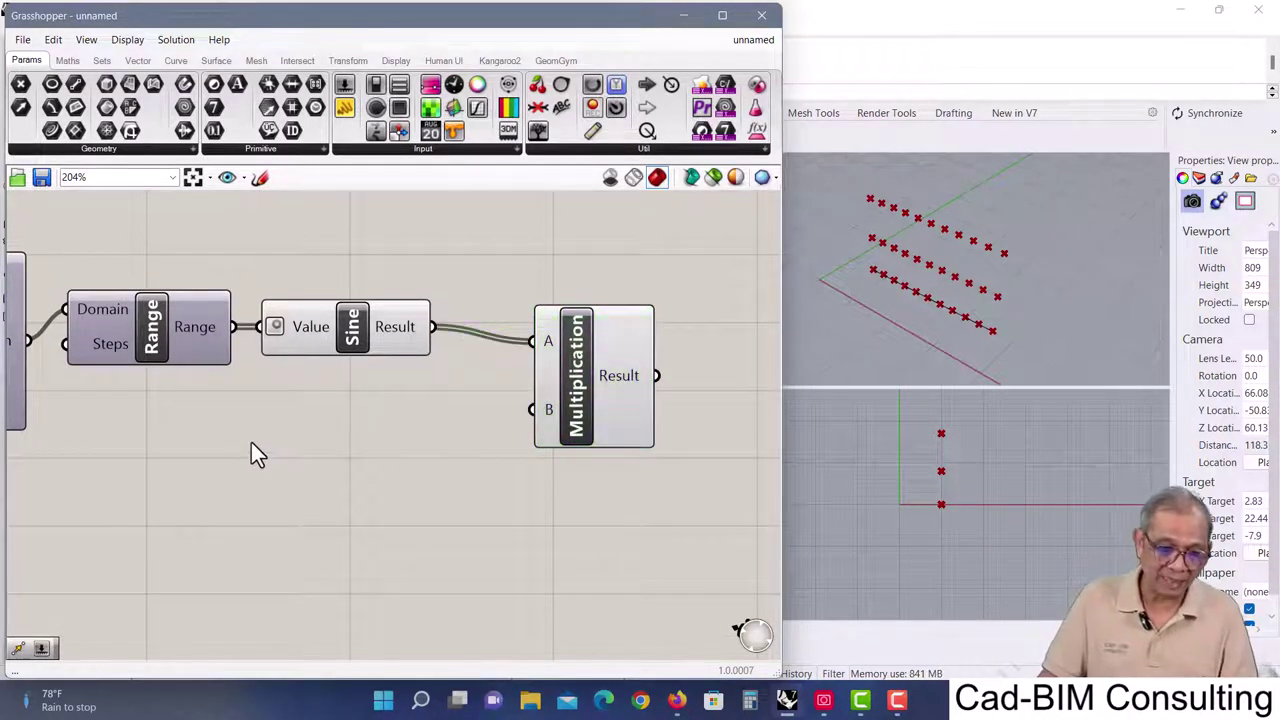
double_click(251, 442)
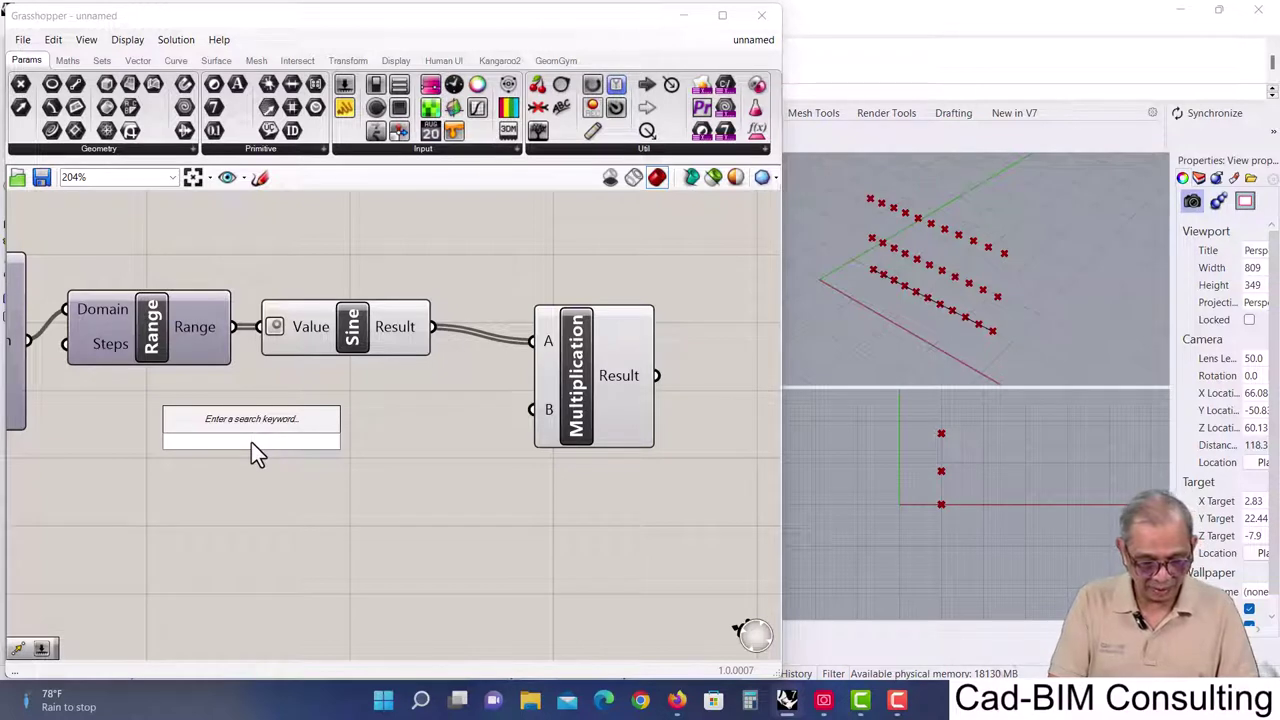
text(2<10)
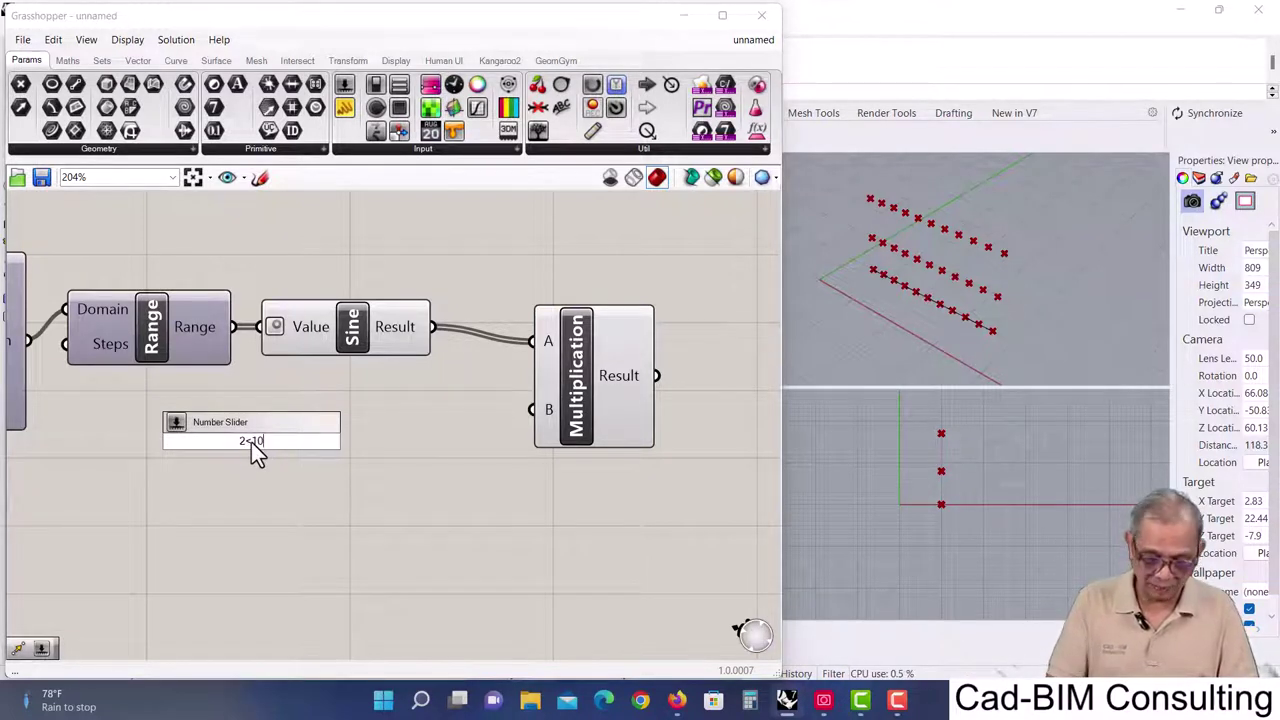
key(Return)
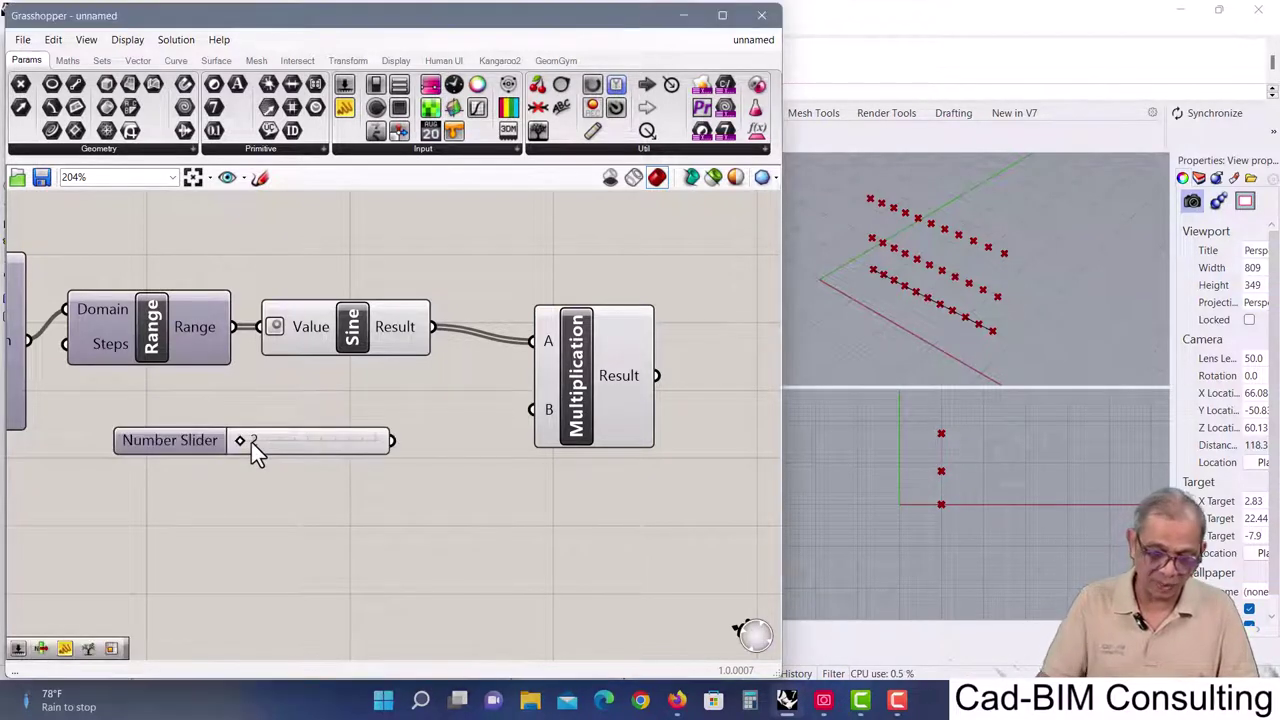
drag(393, 440, 527, 415)
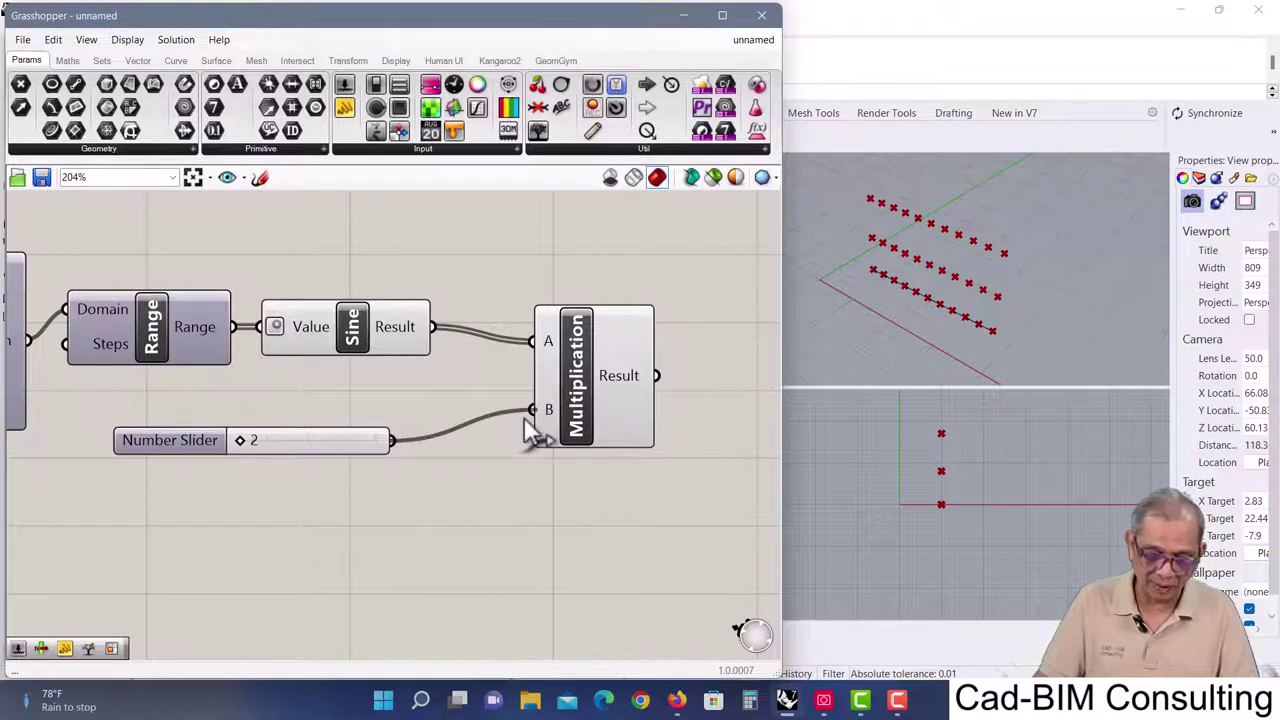
- Add a Panel after the Multiplication component and connect Multiplication's Result to it
right_drag(638, 482, 506, 482)
scroll(506, 480, down, 2)
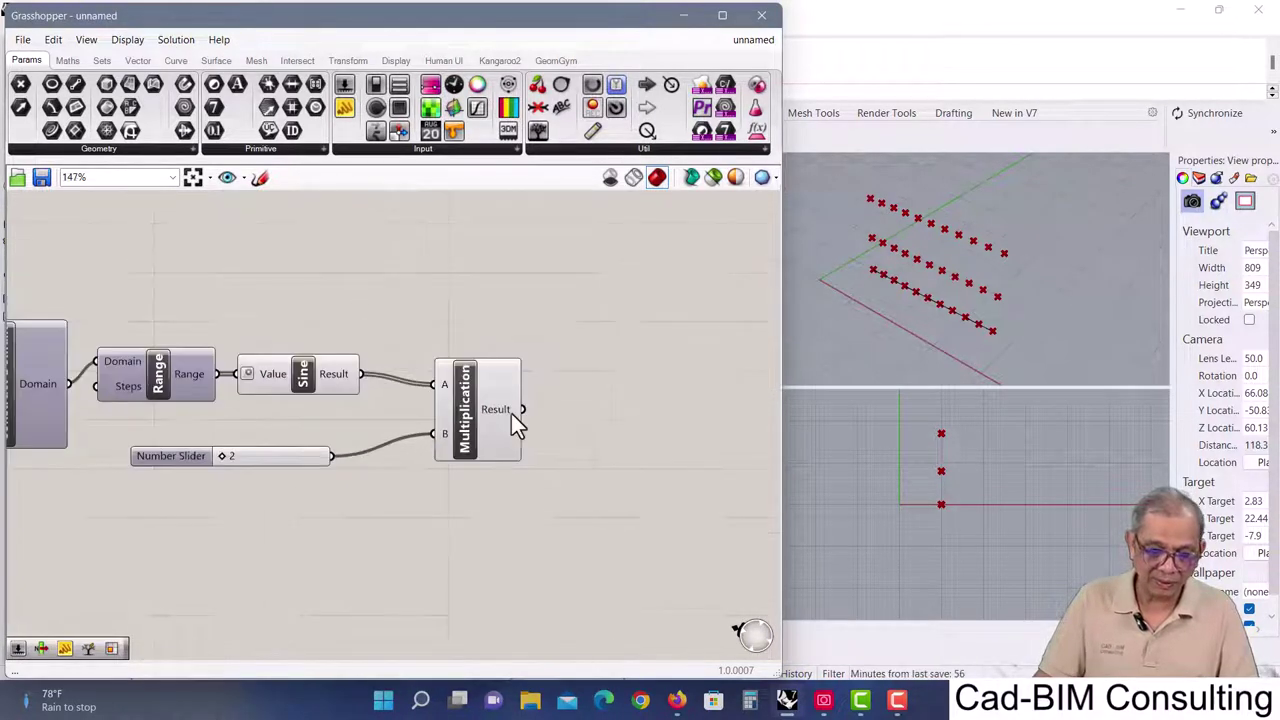
mouse_move(505, 418)
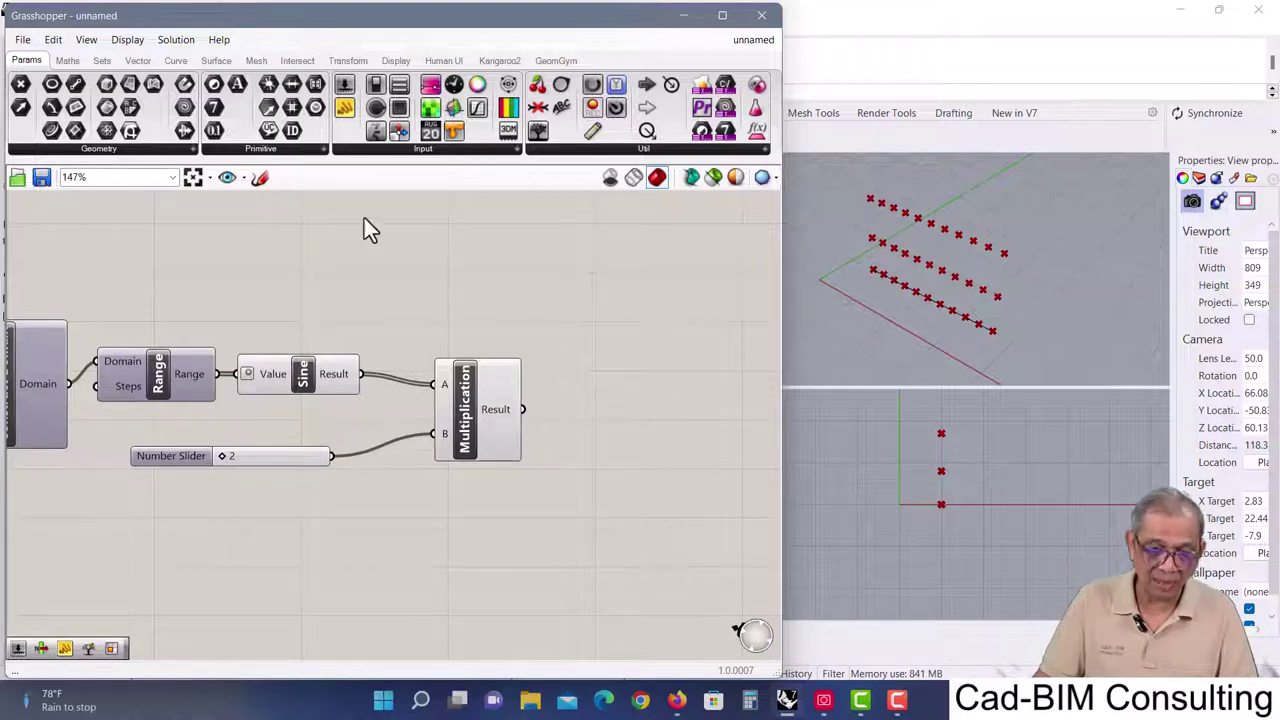
drag(344, 107, 623, 374)
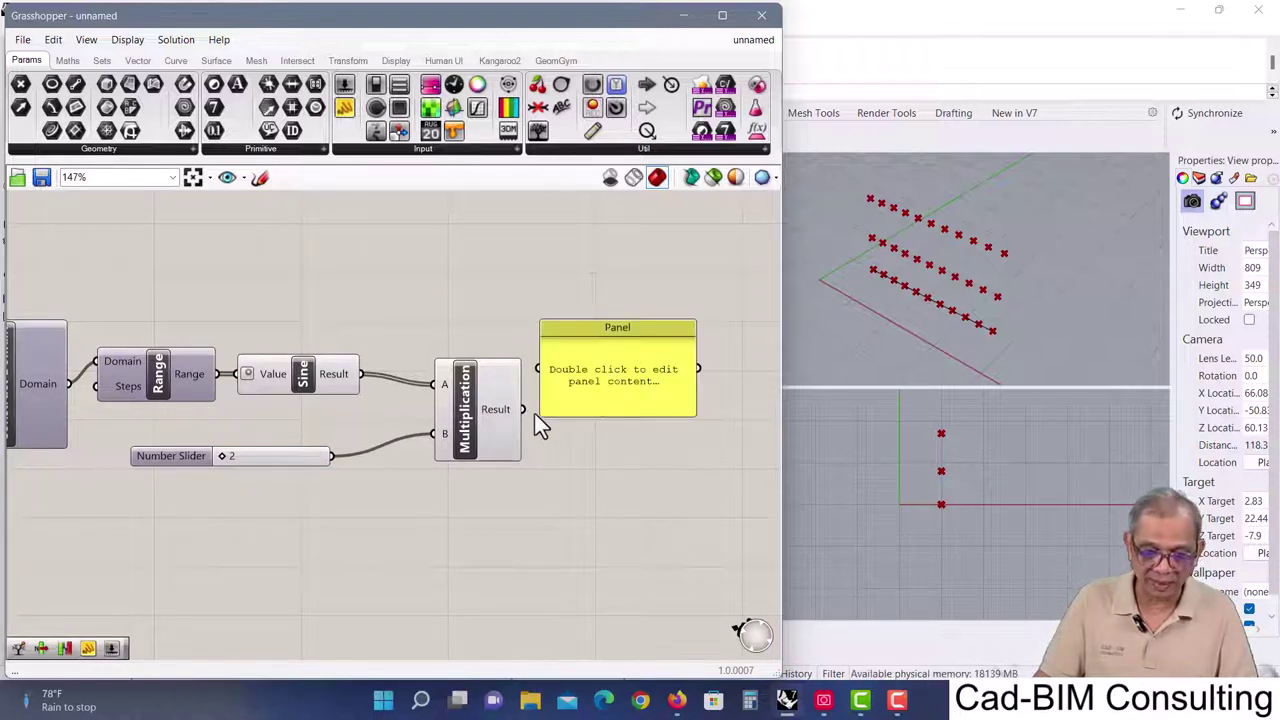
drag(521, 405, 539, 368)
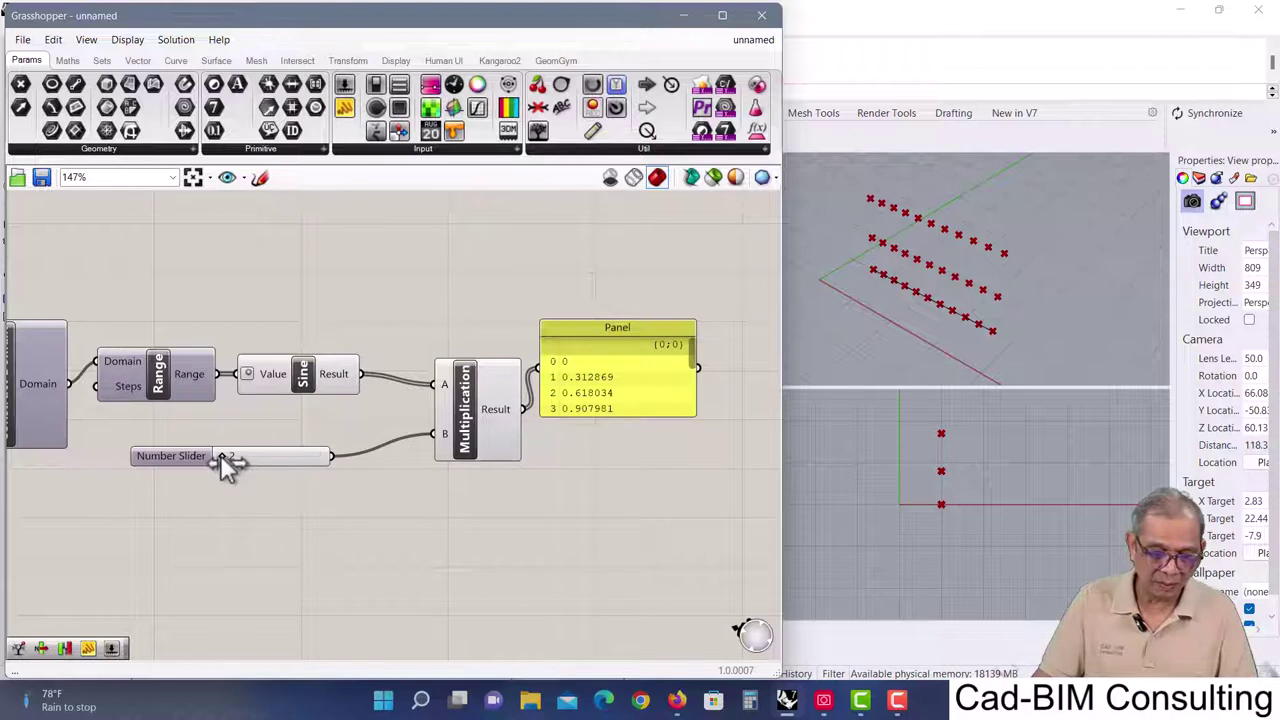
- Set the multiplier slider to 8, and lengthen and reposition the Panel so the full list of results fits
drag(228, 456, 249, 457)
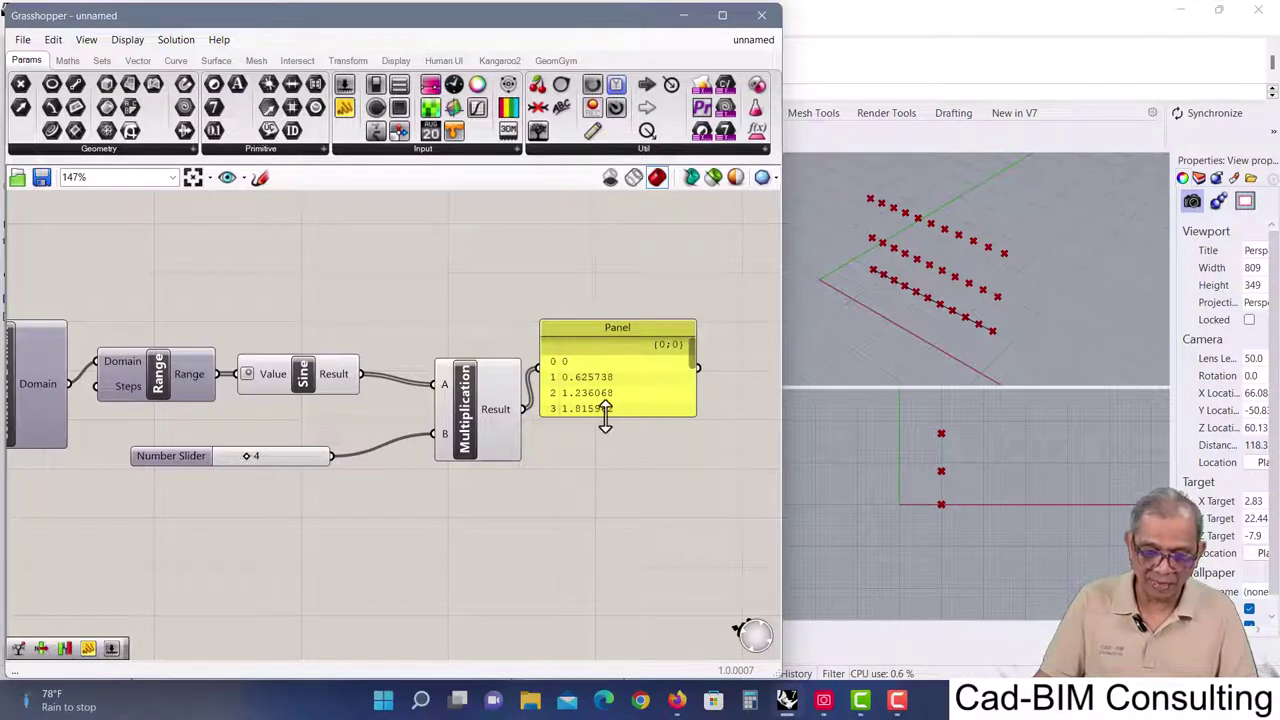
drag(605, 418, 603, 530)
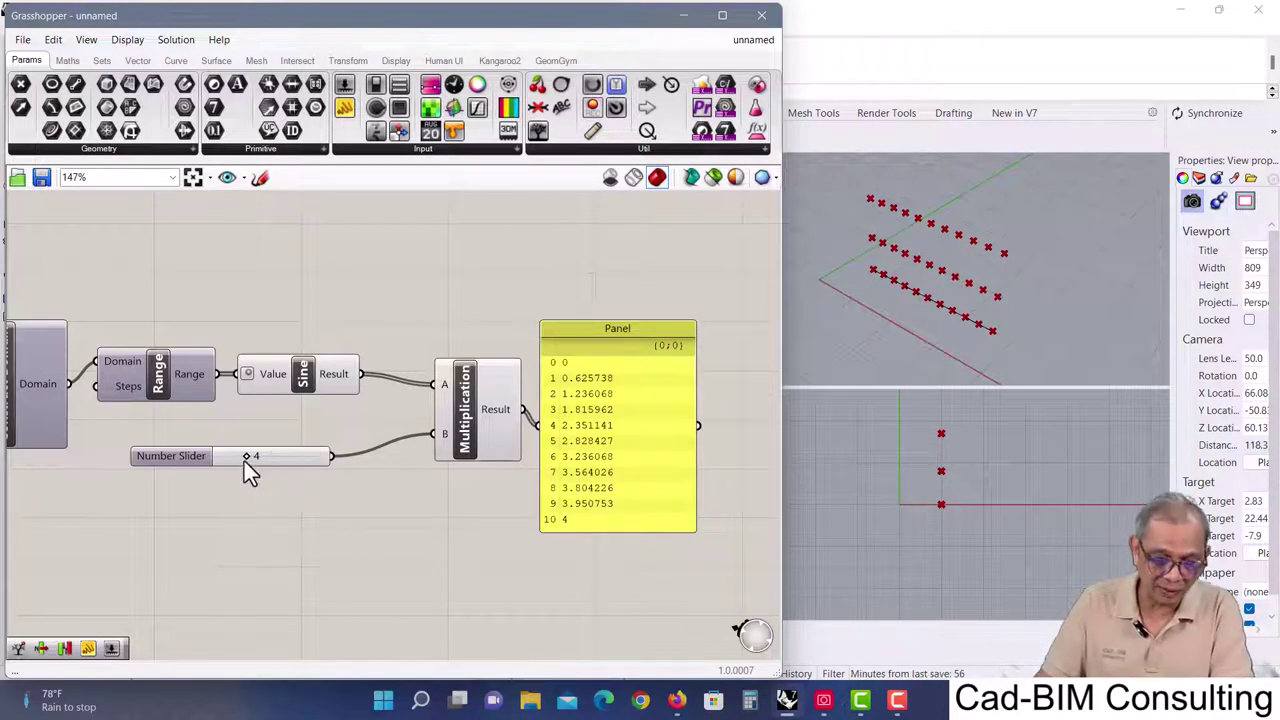
drag(247, 458, 295, 458)
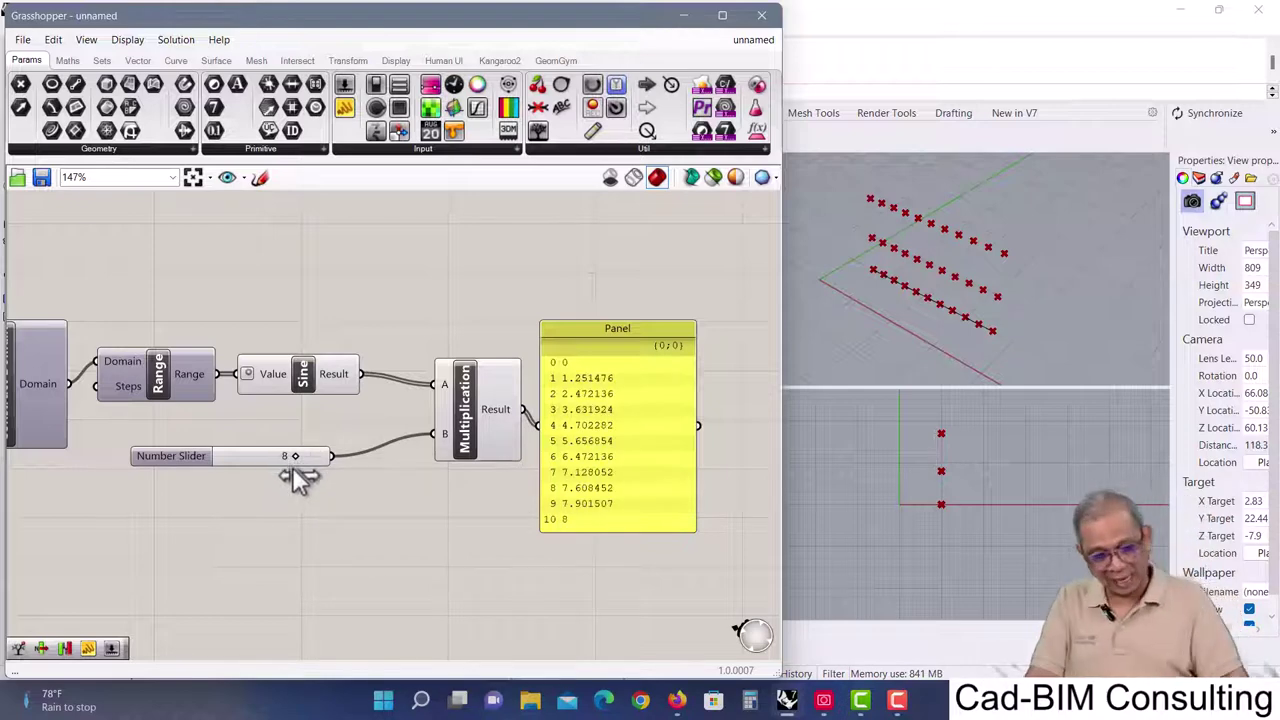
click(605, 345)
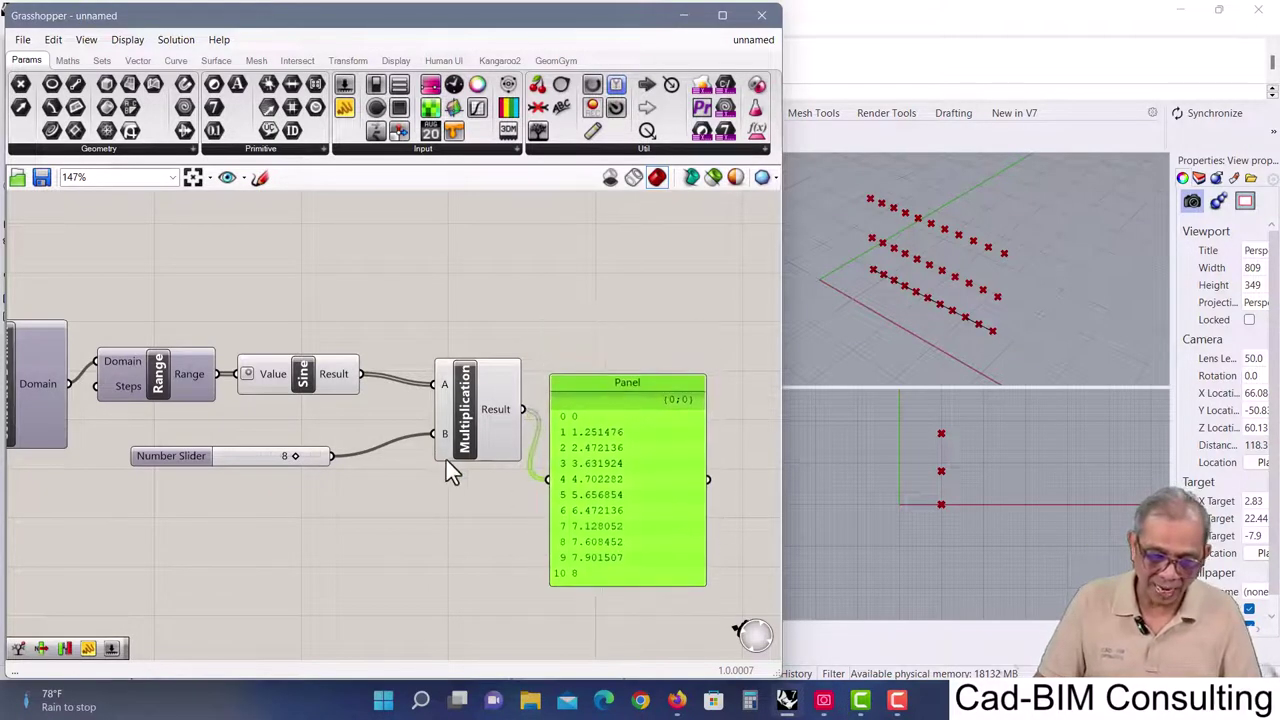
- Examine the Middle points component, its highlighted point row and the Range, Sine and Multiplication chain
scroll(425, 457, down, 3)
right_drag(425, 457, 397, 469)
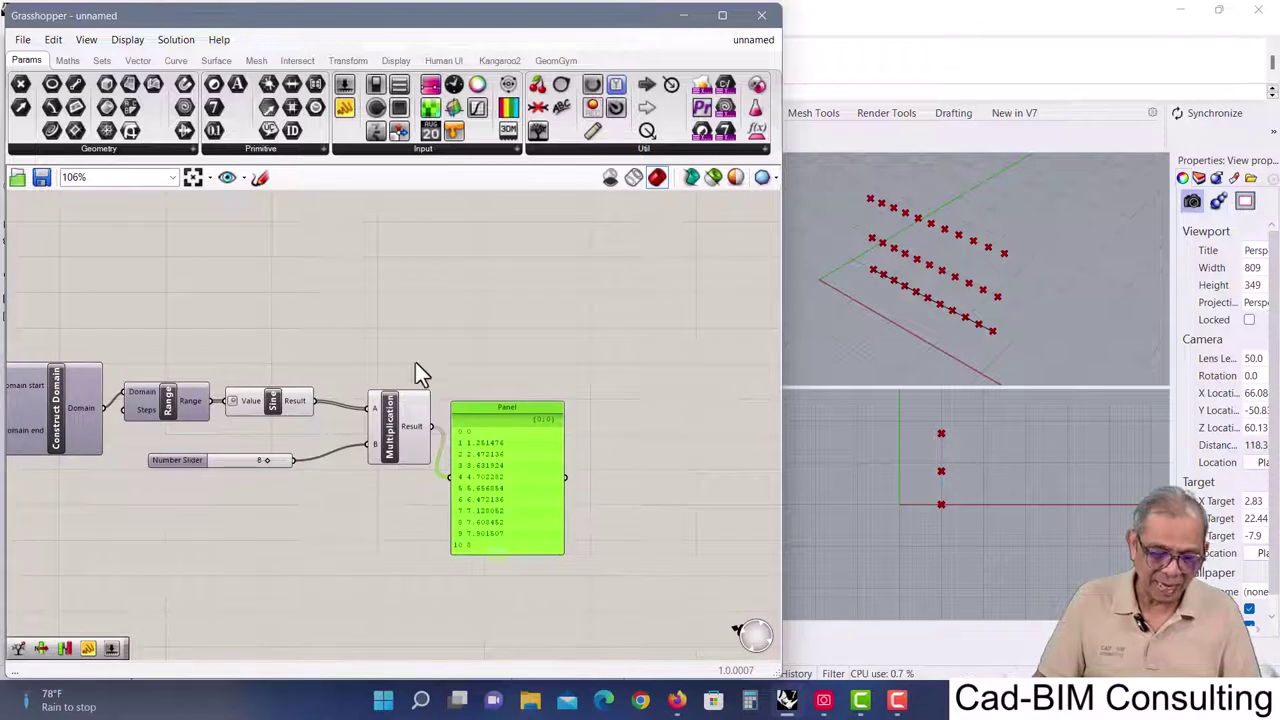
scroll(384, 315, down, 2)
right_drag(389, 329, 491, 300)
scroll(349, 349, up, 1)
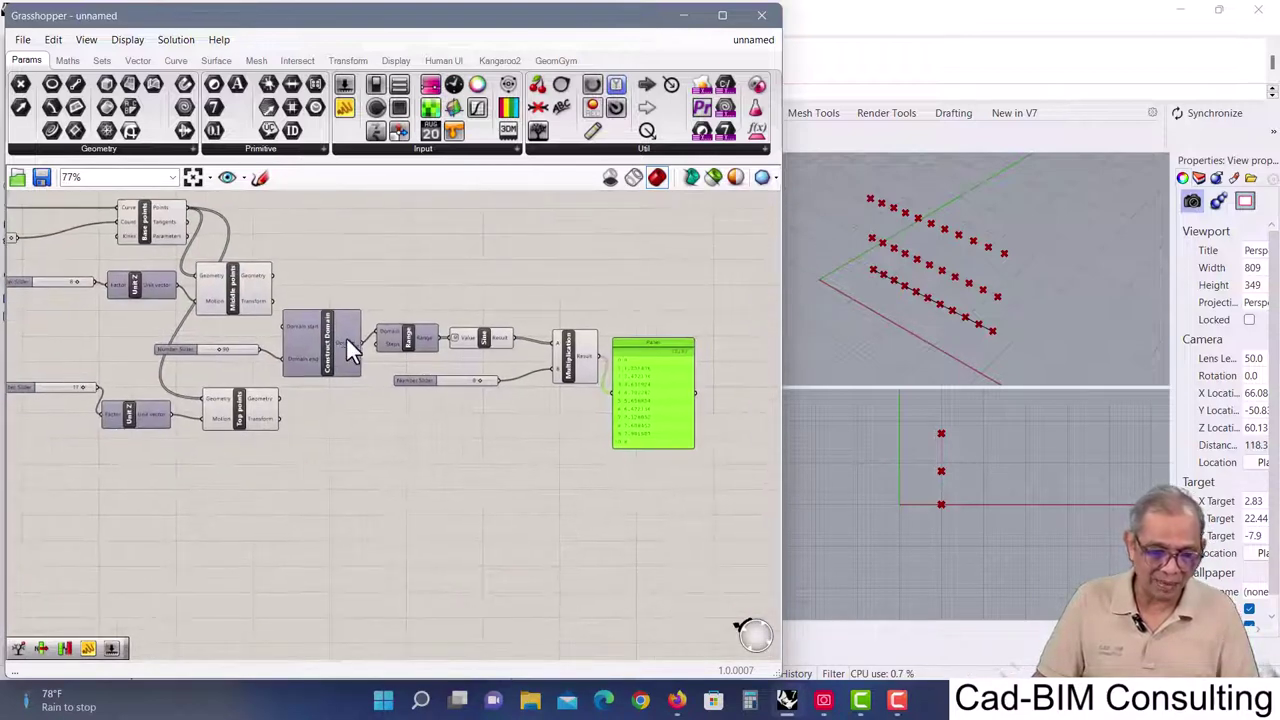
click(212, 272)
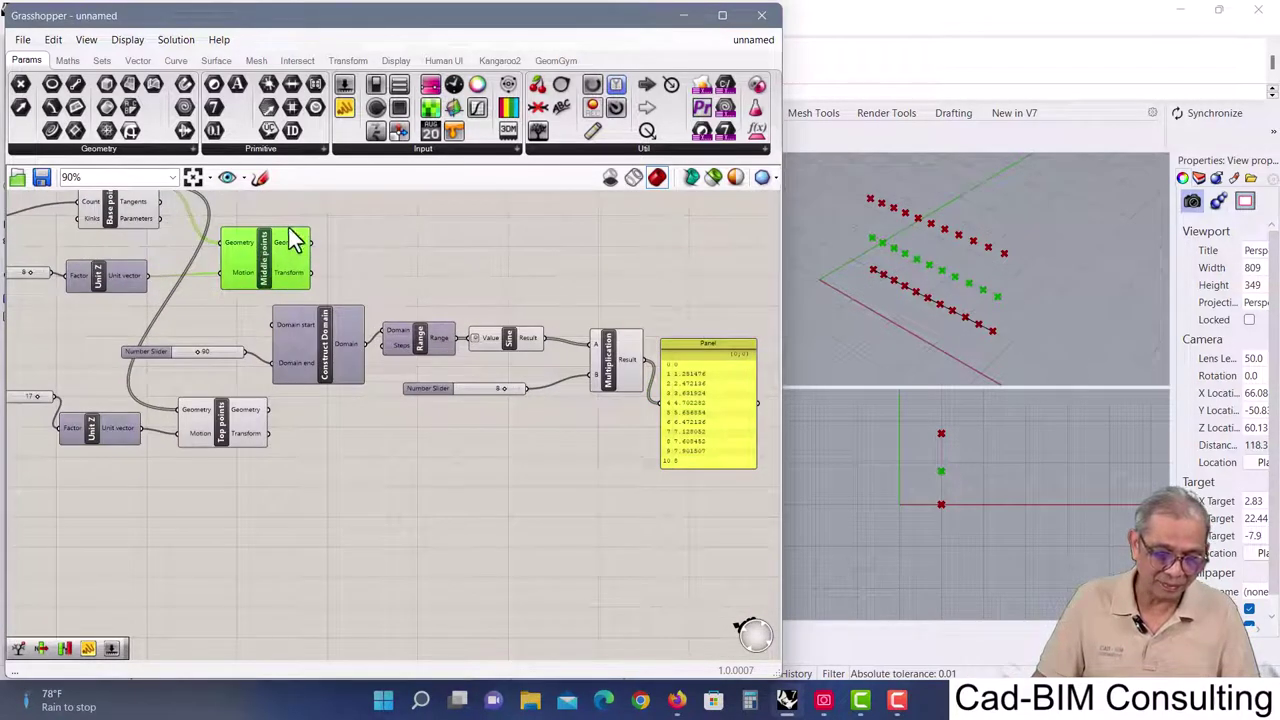
scroll(290, 245, up, 2)
mouse_move(300, 250)
right_drag(300, 250, 139, 245)
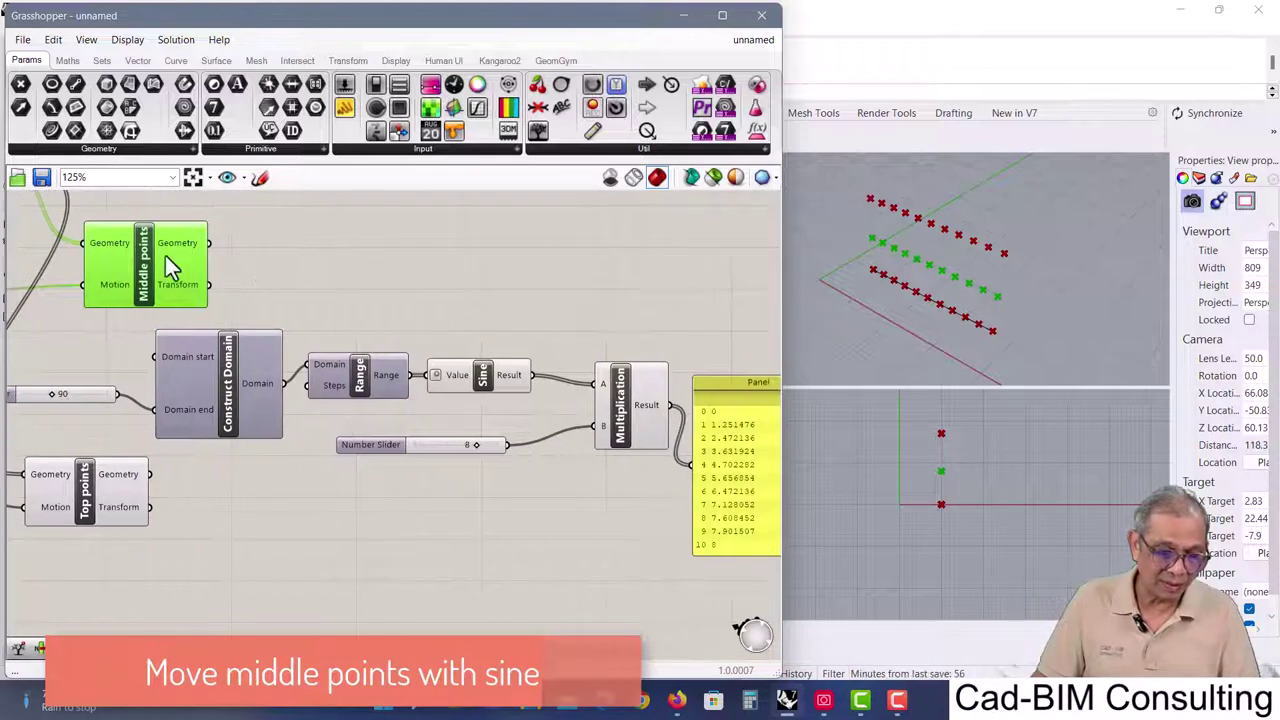
right_drag(365, 303, 311, 319)
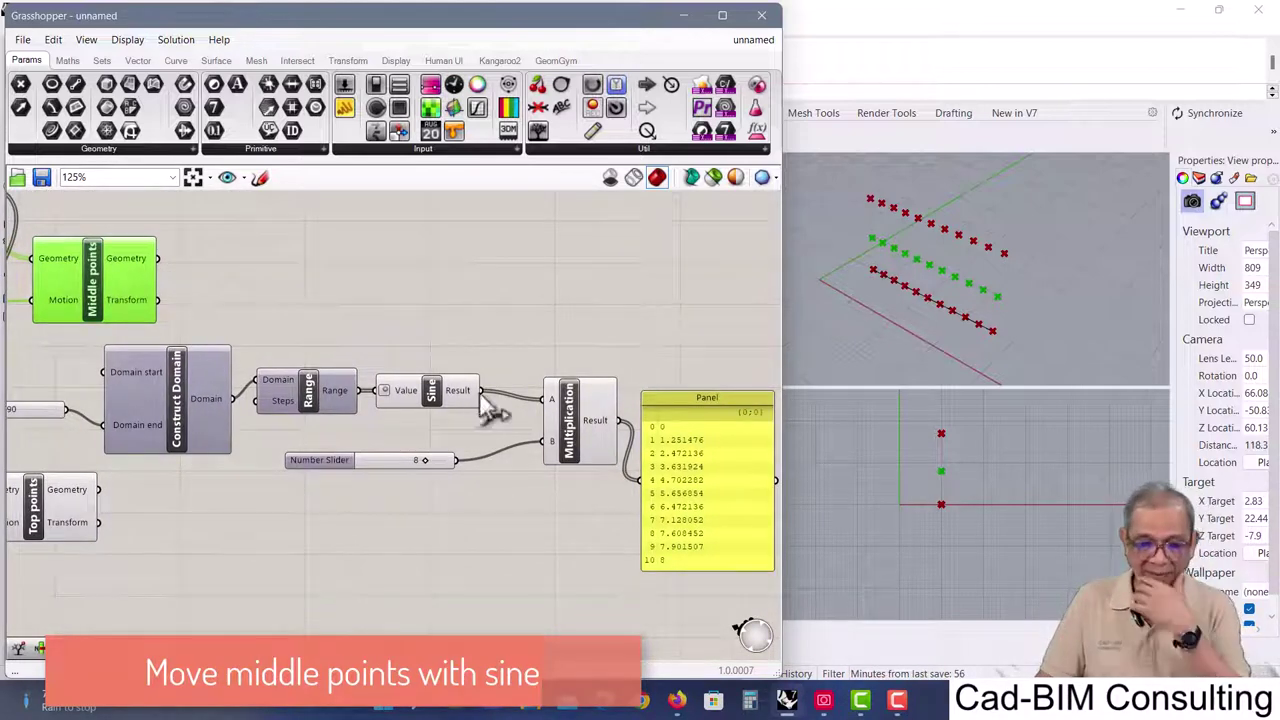
- Shift the Multiplication component closer to Sine and add a Unit Y vector component above the Sine component
drag(571, 415, 546, 428)
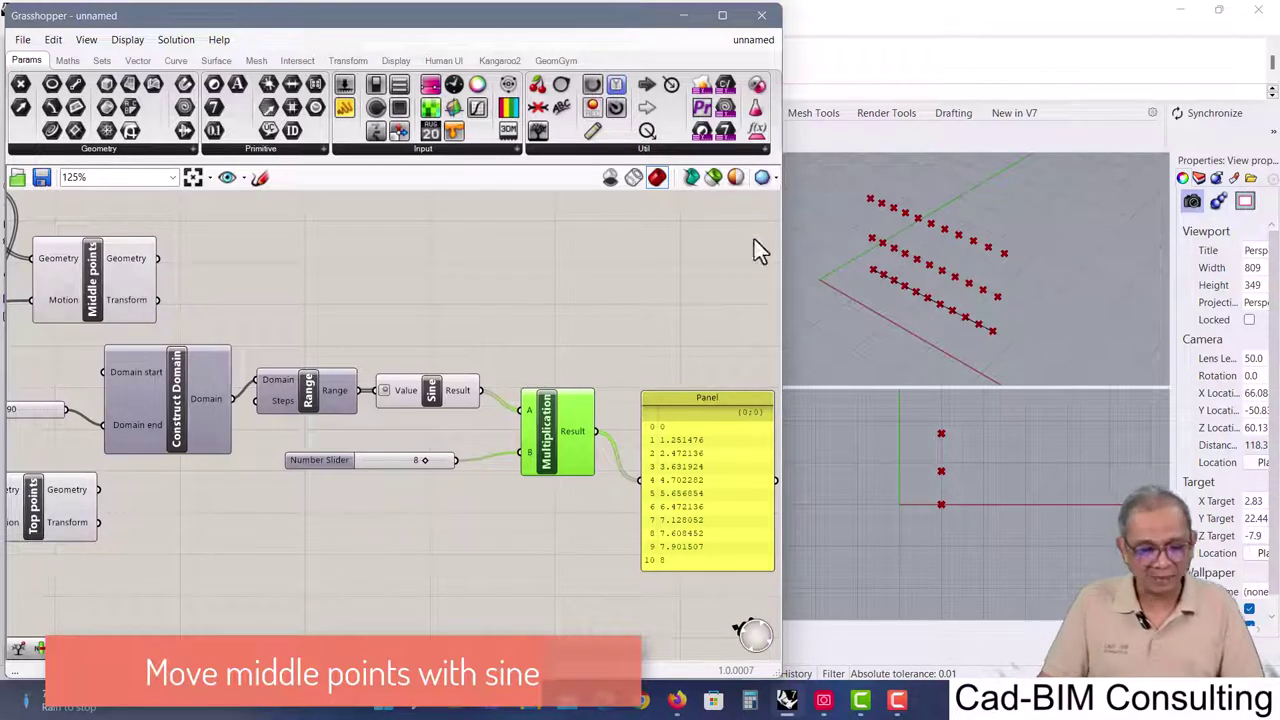
double_click(396, 269)
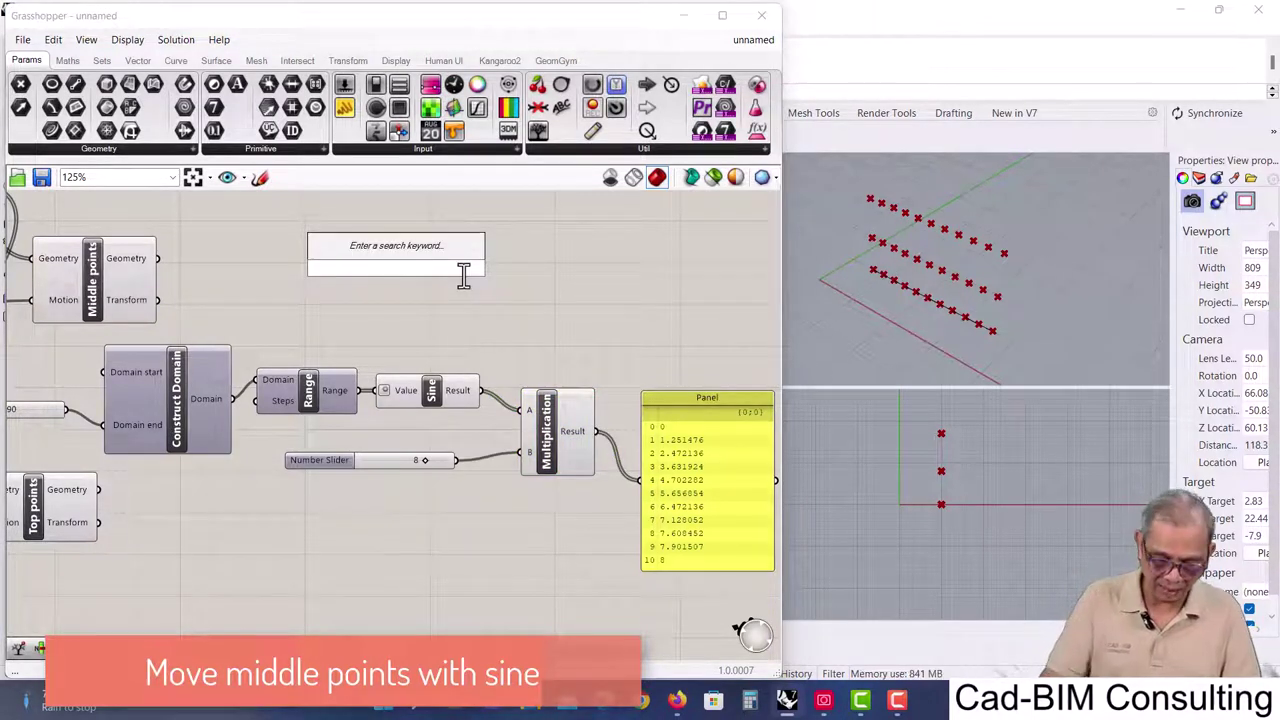
text(unit)
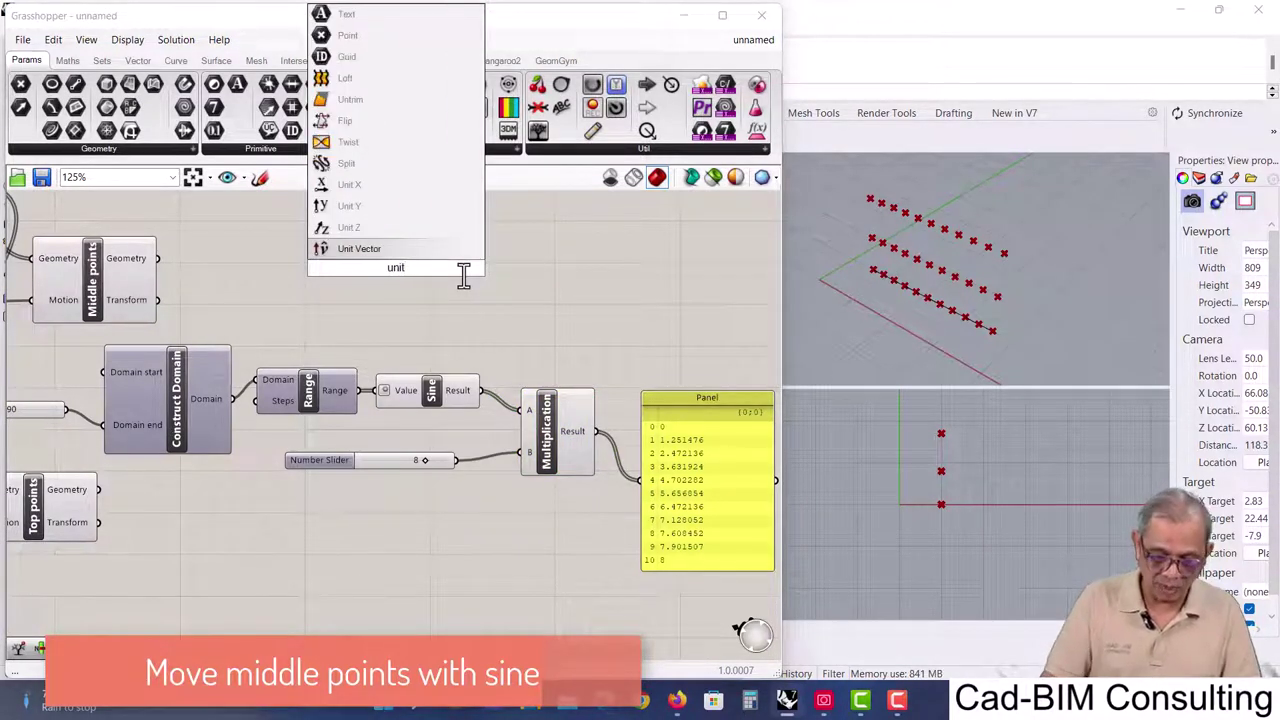
click(381, 207)
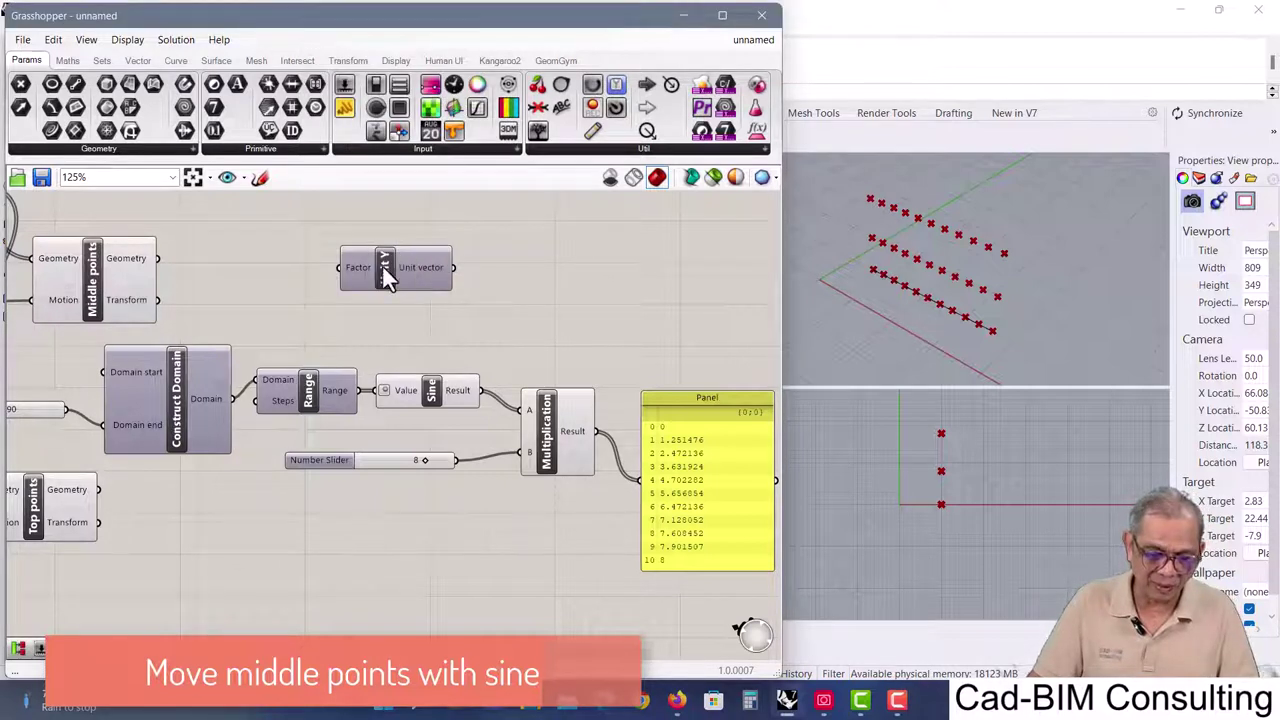
drag(382, 266, 390, 300)
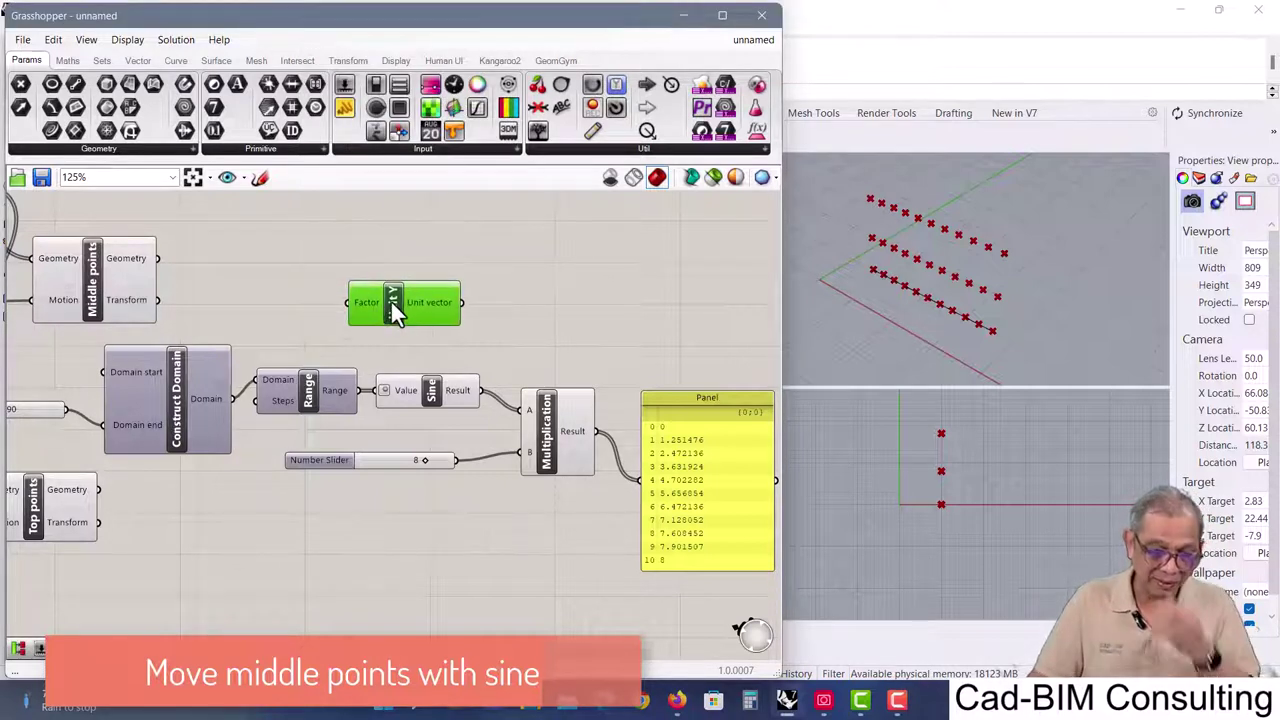
- Add a Move component beyond Unit Y and connect Unit Y's Unit vector output to its Motion input
click(579, 279)
double_click(579, 279)
text(move)
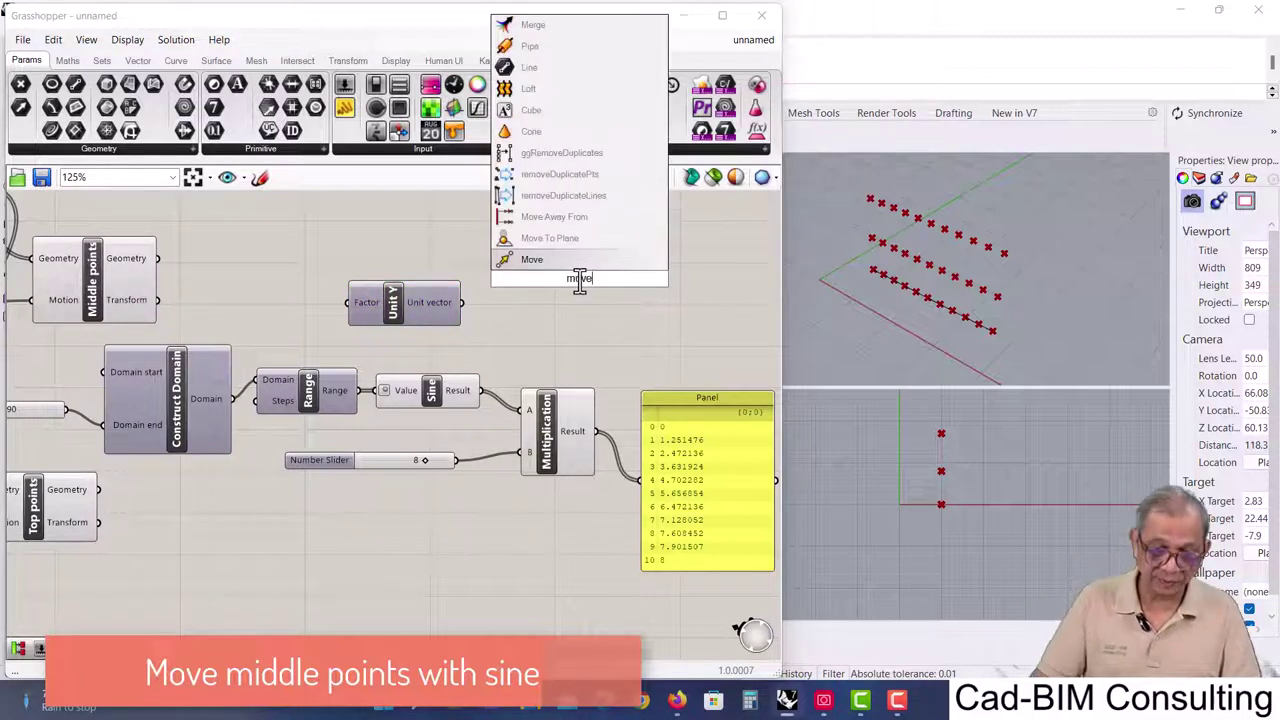
click(555, 262)
drag(588, 282, 608, 278)
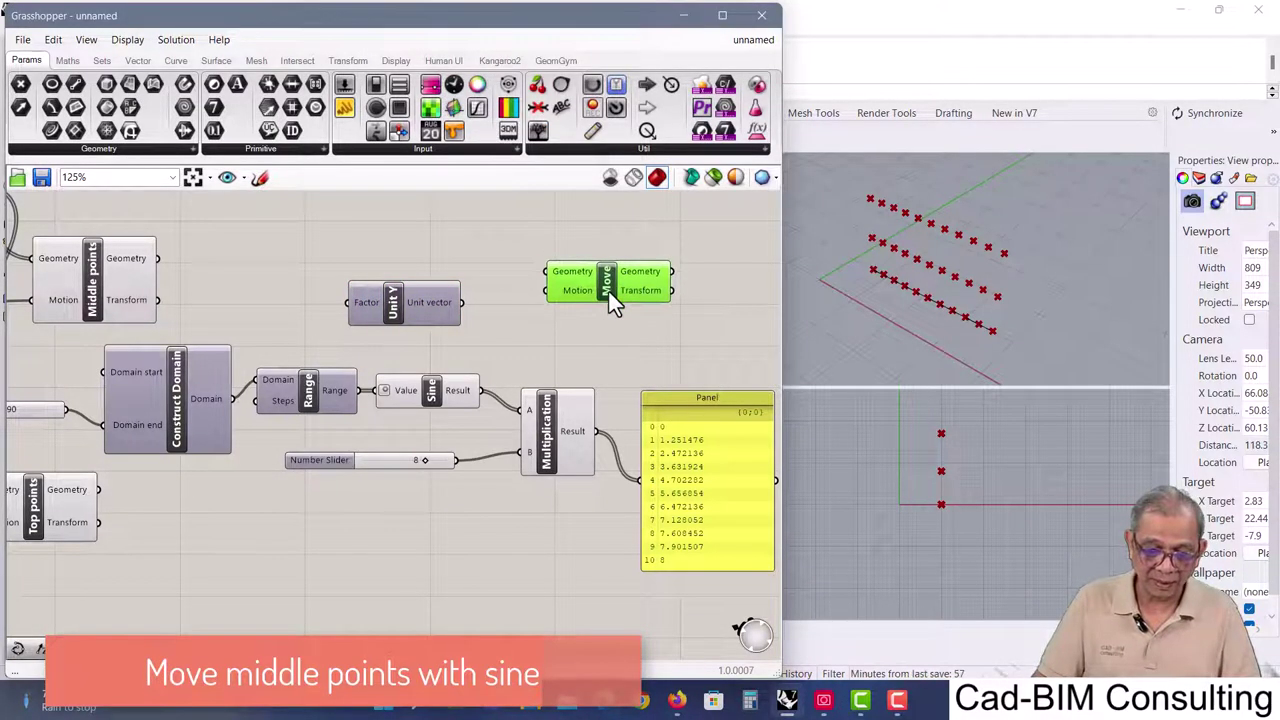
drag(461, 302, 546, 290)
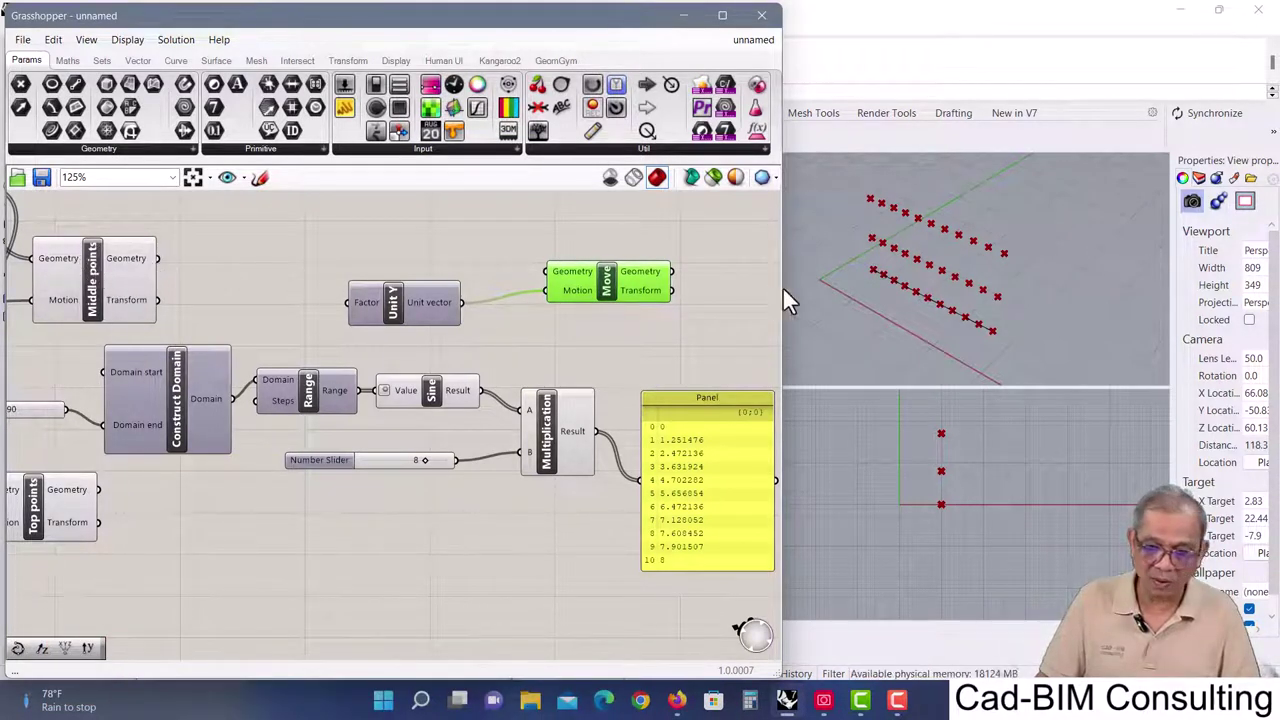
- Connect the Middle points Geometry output to the Move component's Geometry input and space out Unit Y and Move
click(137, 287)
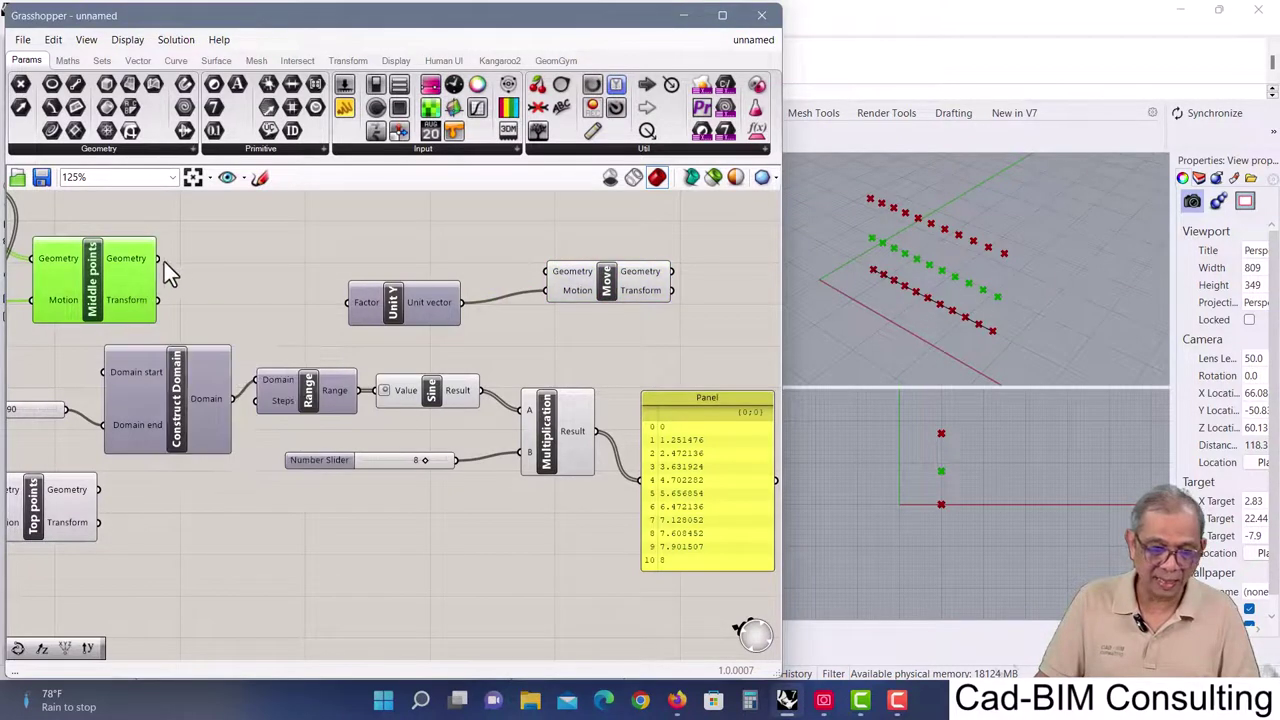
drag(158, 258, 547, 271)
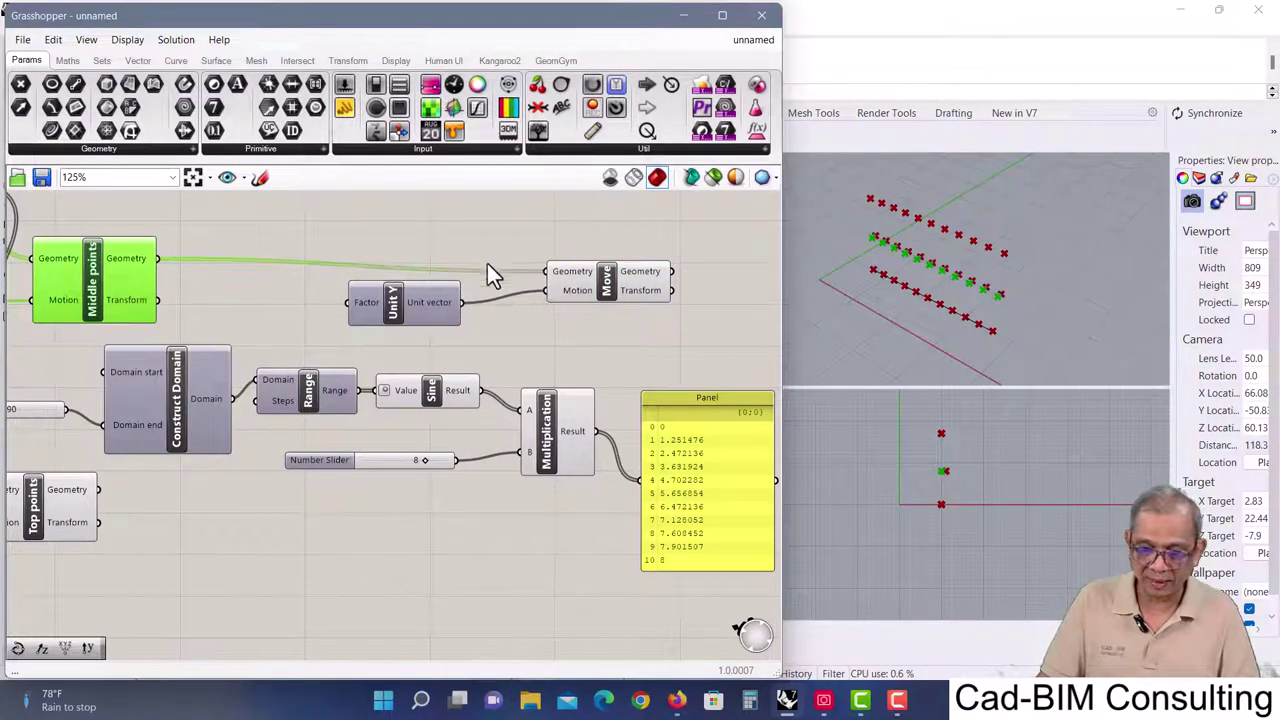
drag(395, 302, 418, 328)
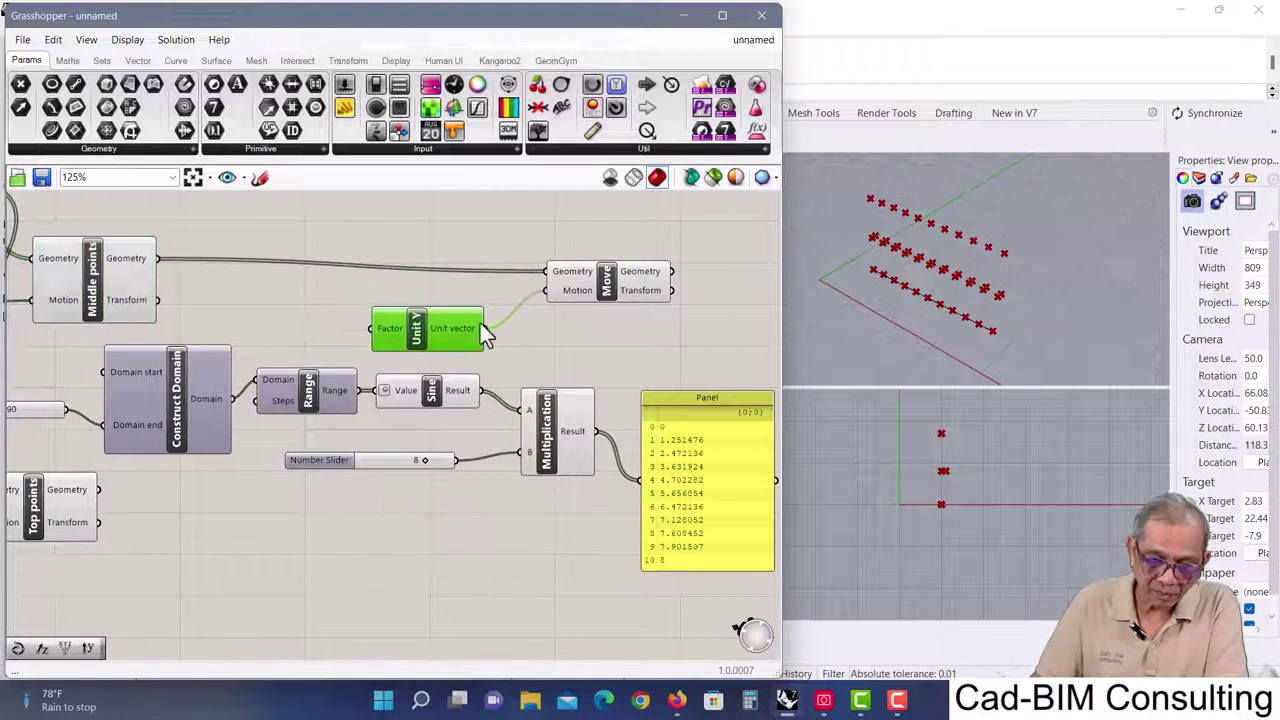
drag(614, 284, 660, 277)
drag(416, 328, 436, 327)
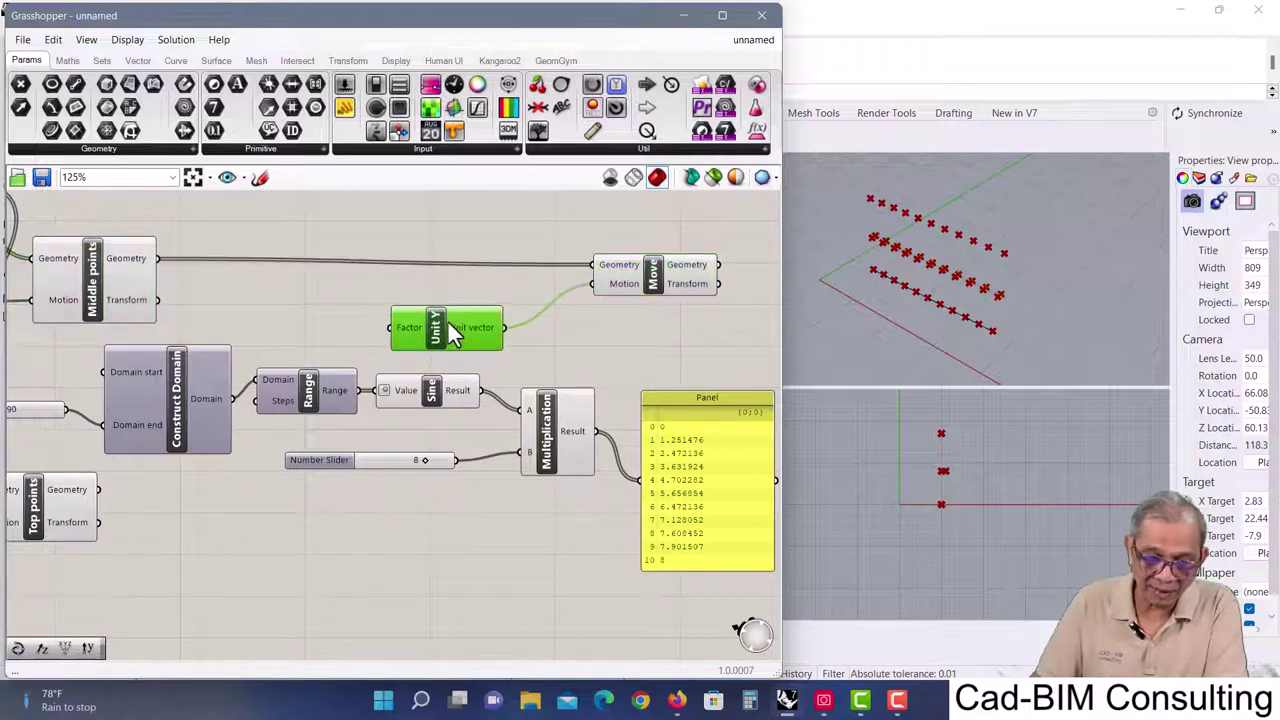
- Shift the Unit Y and Move components together past the Multiplication component, above the results Panel
right_drag(909, 268, 866, 291)
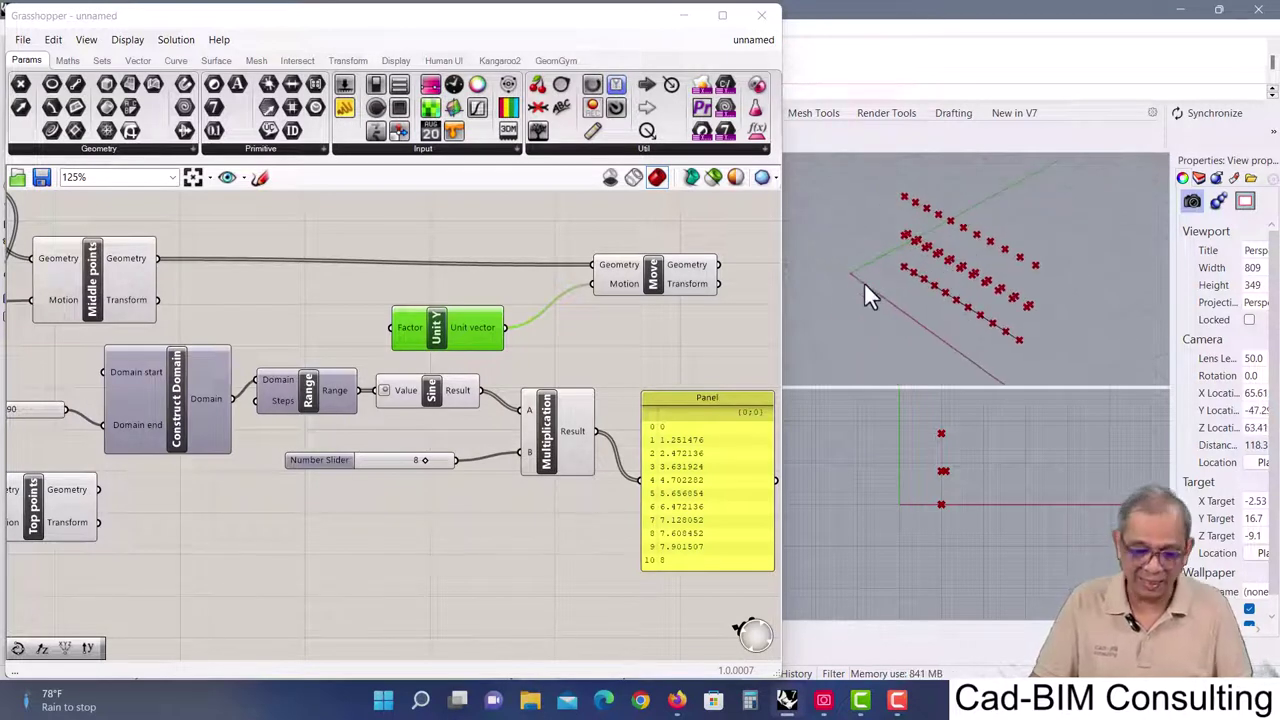
drag(707, 228, 410, 342)
right_drag(640, 360, 377, 357)
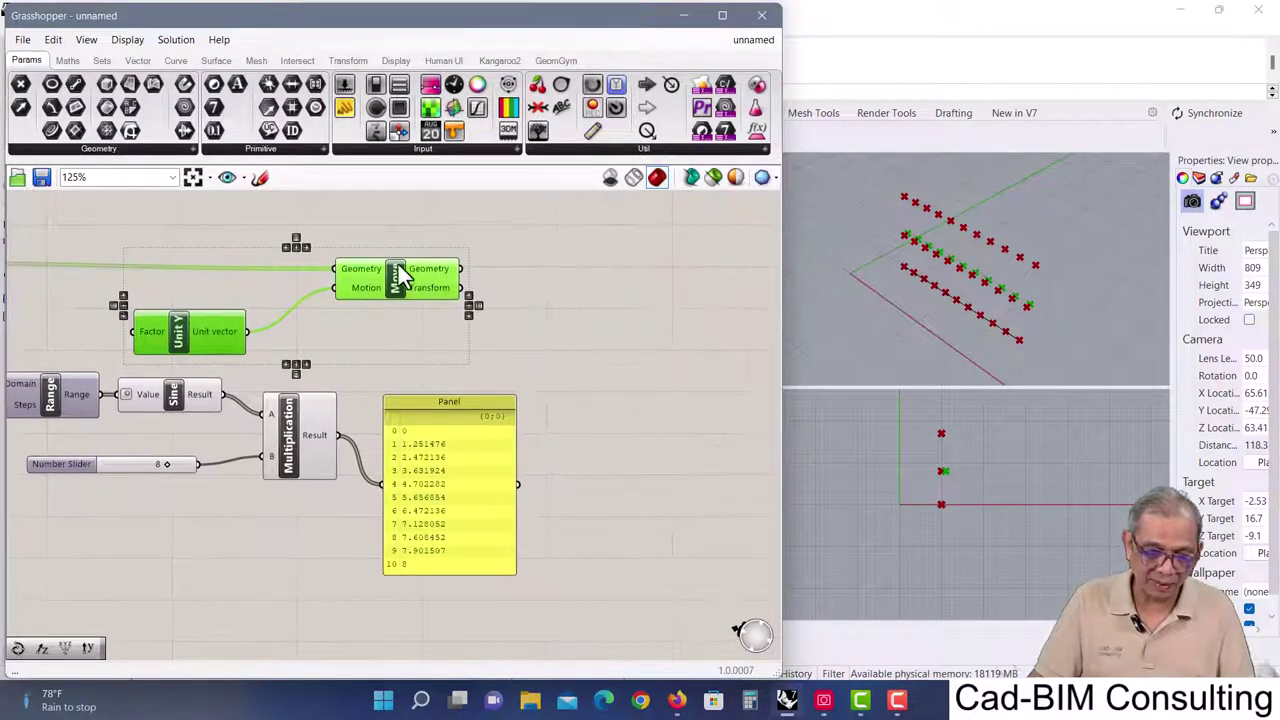
drag(420, 280, 669, 286)
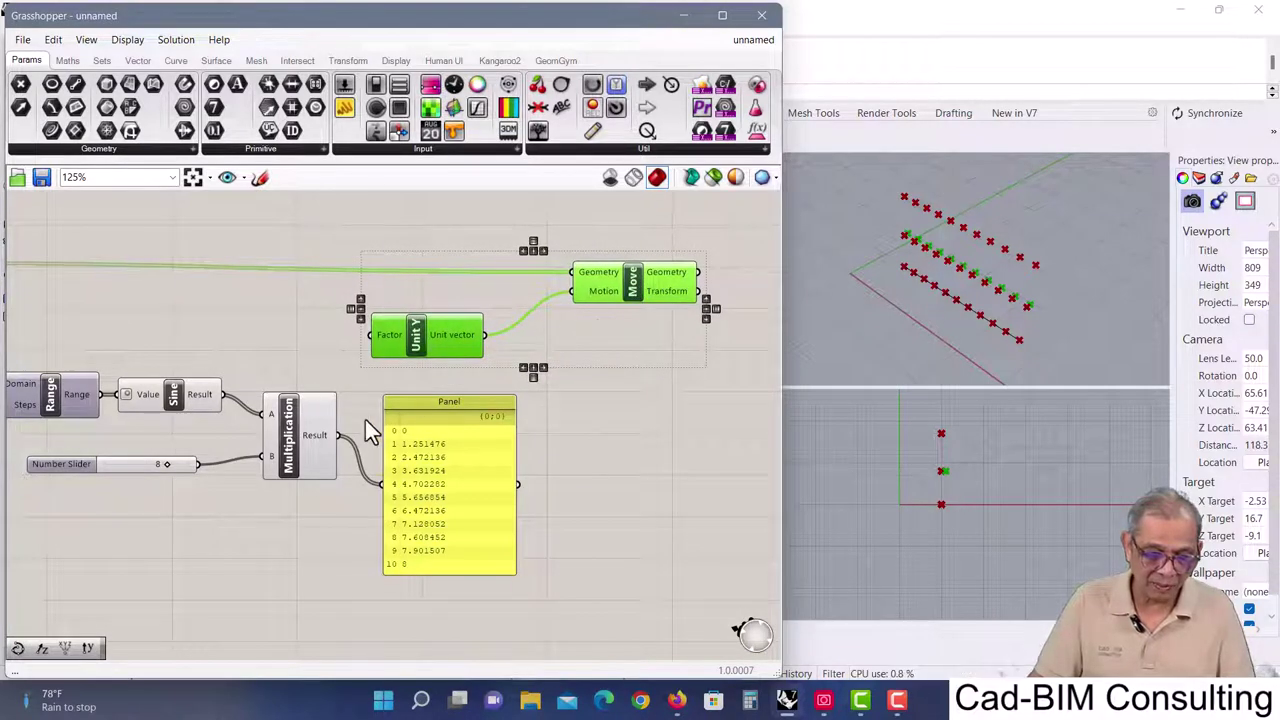
scroll(303, 435, up, 2)
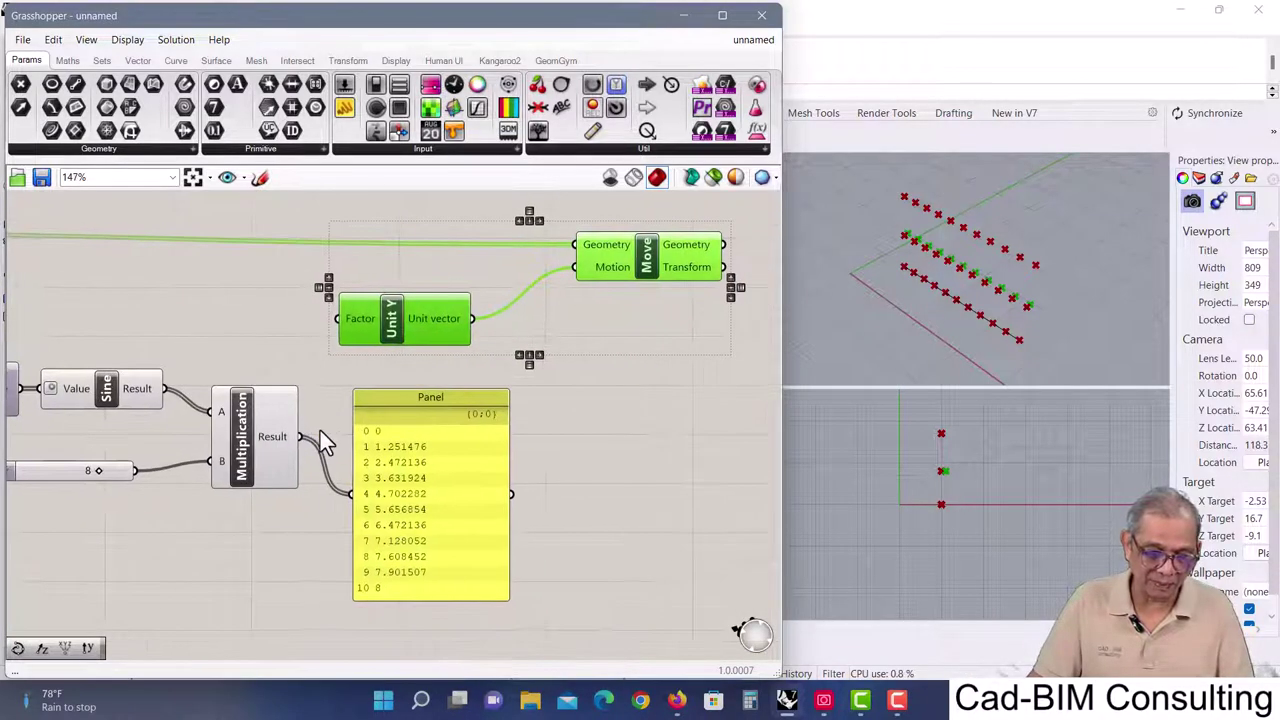
- Connect the Multiplication Result output to Unit Y's Factor input and set the multiplier slider to 9
drag(300, 436, 333, 319)
right_drag(562, 373, 517, 394)
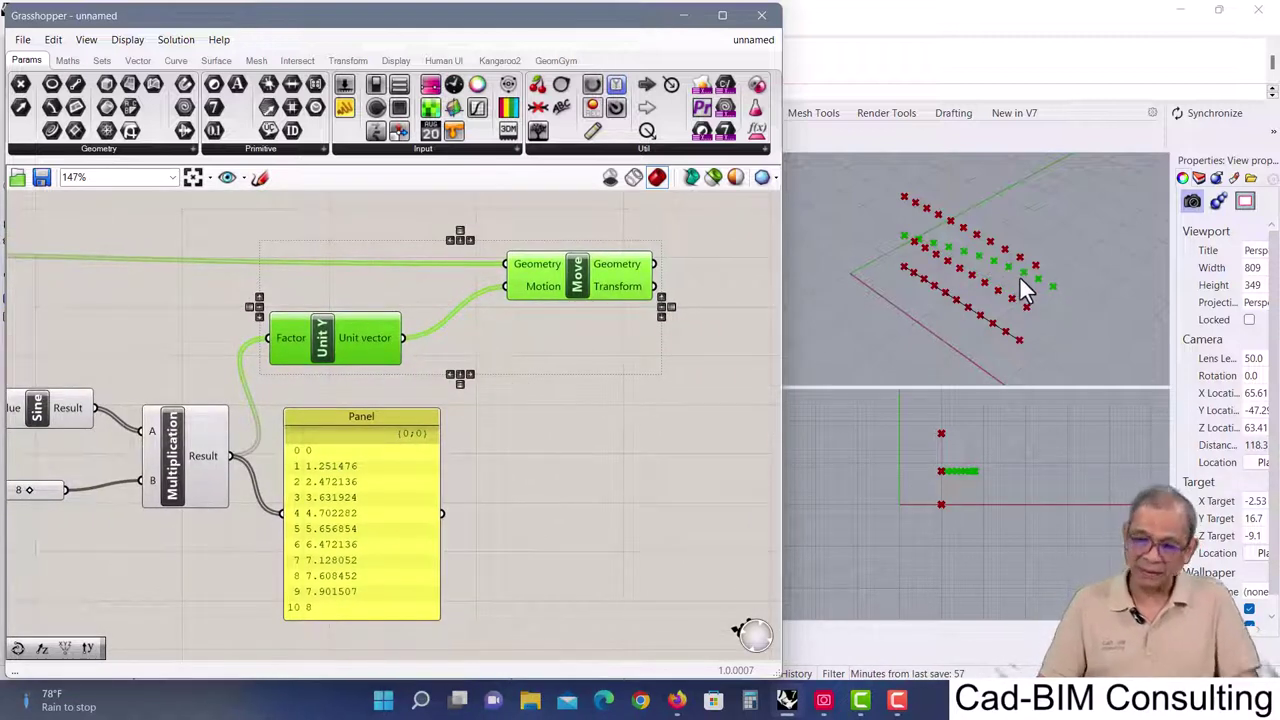
scroll(564, 371, down, 3)
right_drag(565, 434, 624, 397)
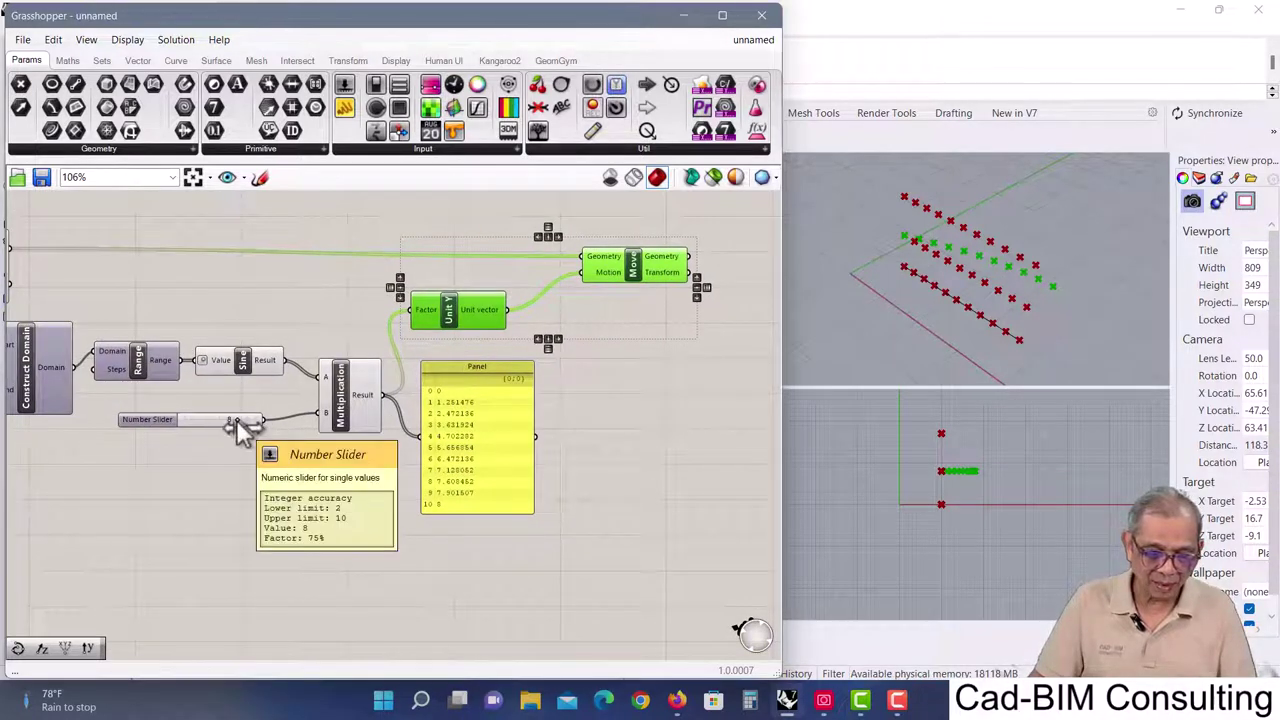
drag(237, 422, 244, 421)
- Set the Domain end slider's value to 101 and raise its maximum to 360
right_drag(168, 462, 366, 463)
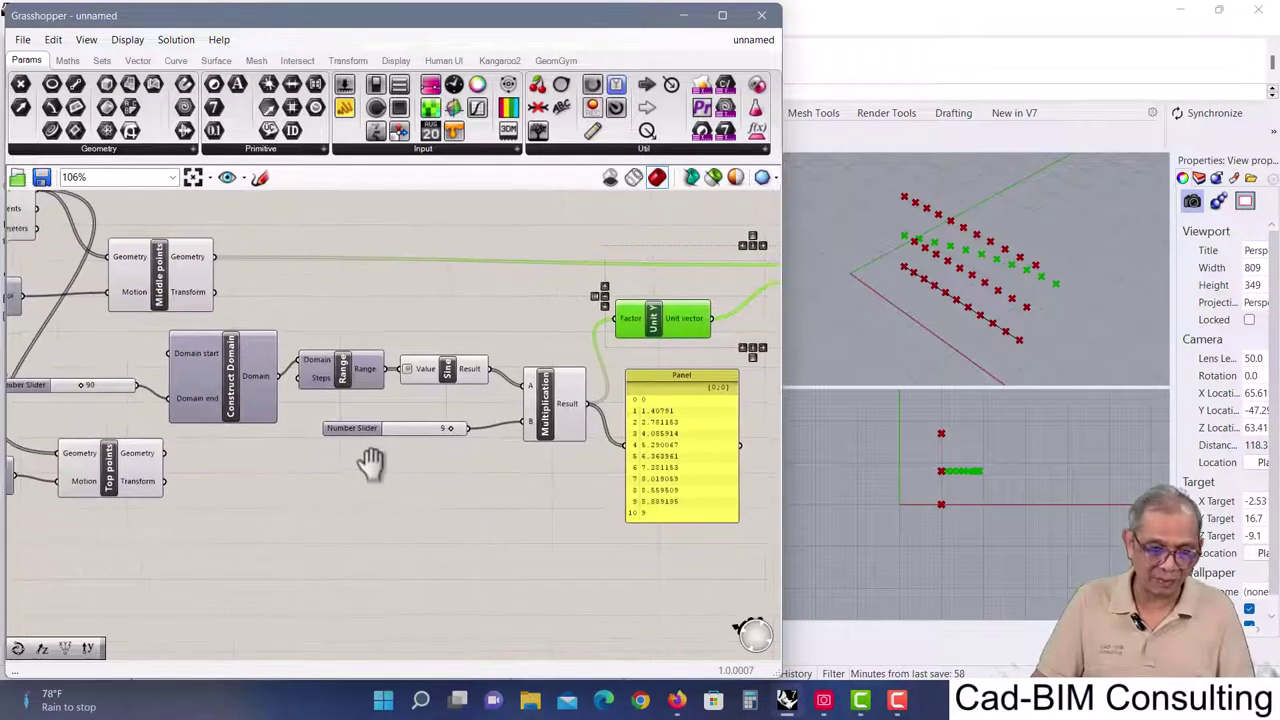
right_drag(237, 470, 394, 486)
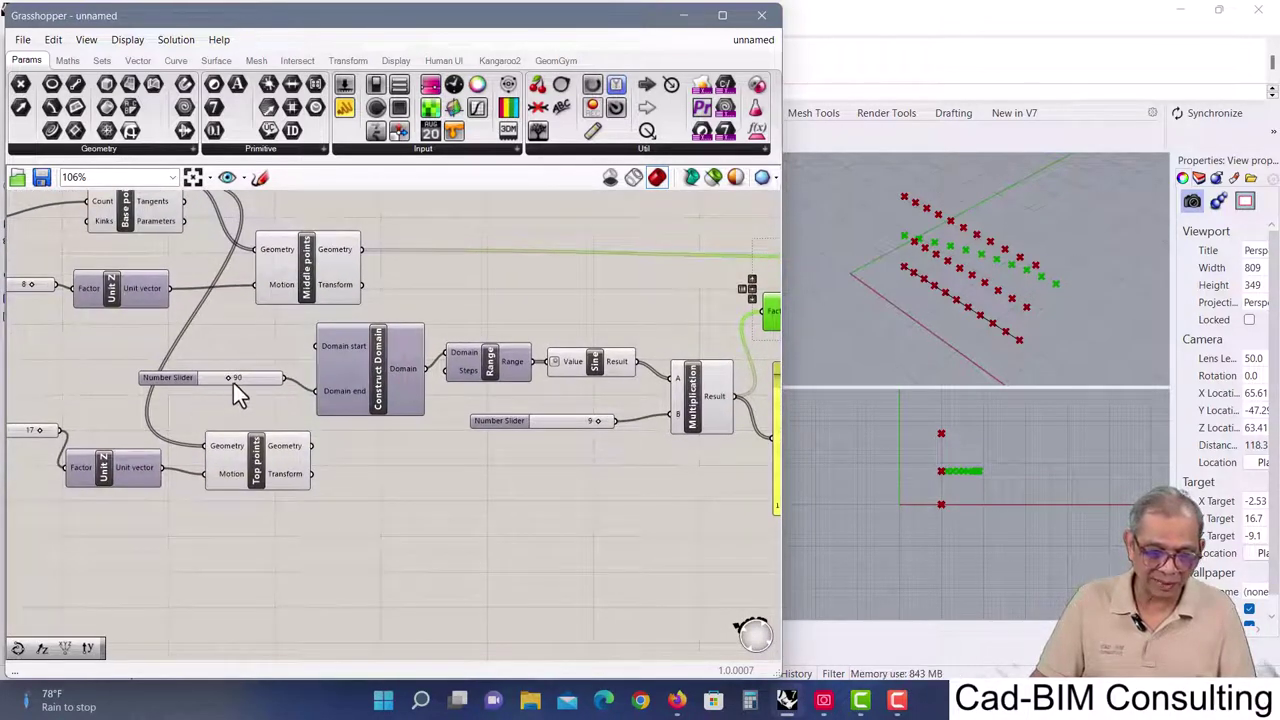
mouse_move(226, 377)
mouse_down()
mouse_move(287, 385)
mouse_move(217, 376)
mouse_move(266, 382)
mouse_move(229, 378)
mouse_up()
click(170, 383)
double_click(168, 380)
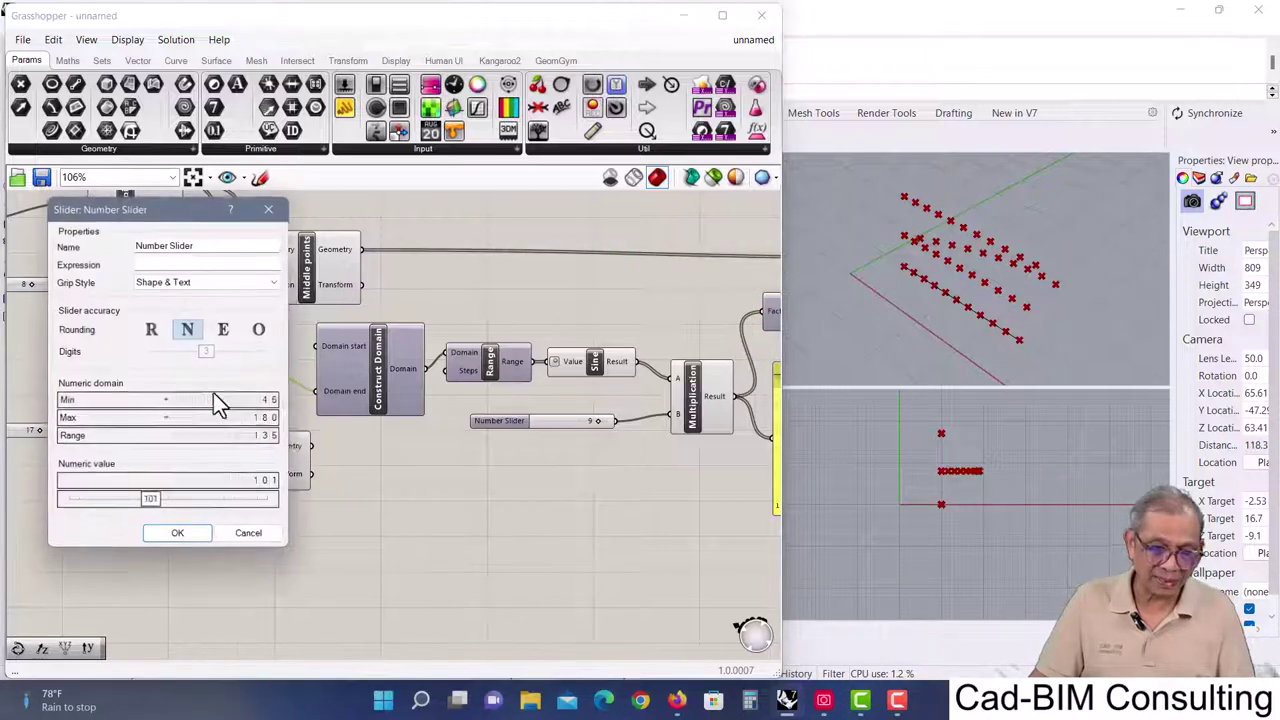
double_click(265, 420)
text(36)
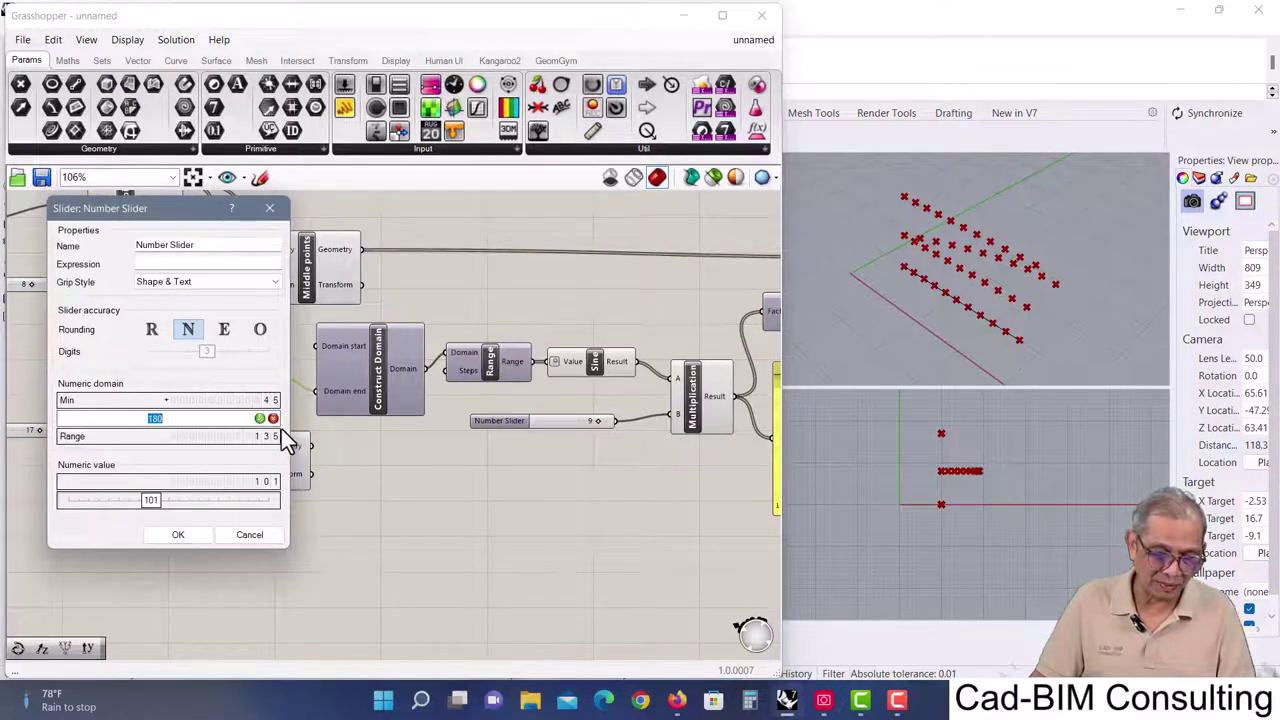
text(0)
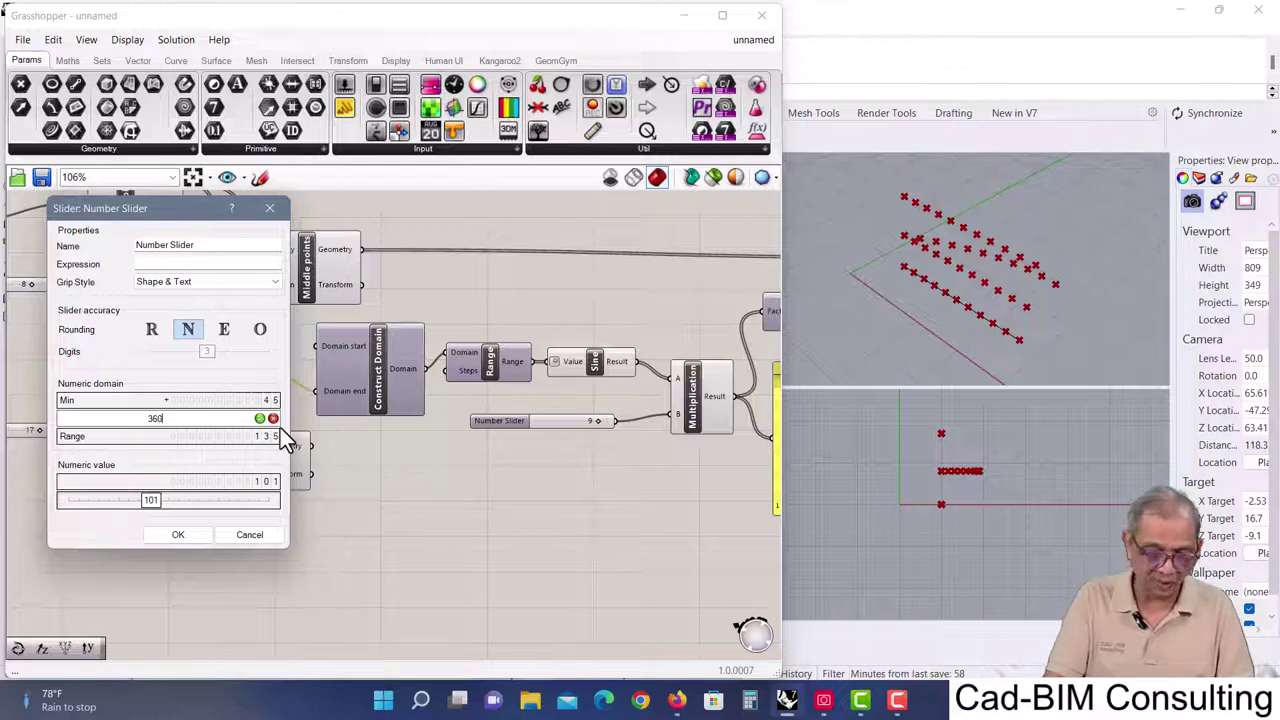
key(Return)
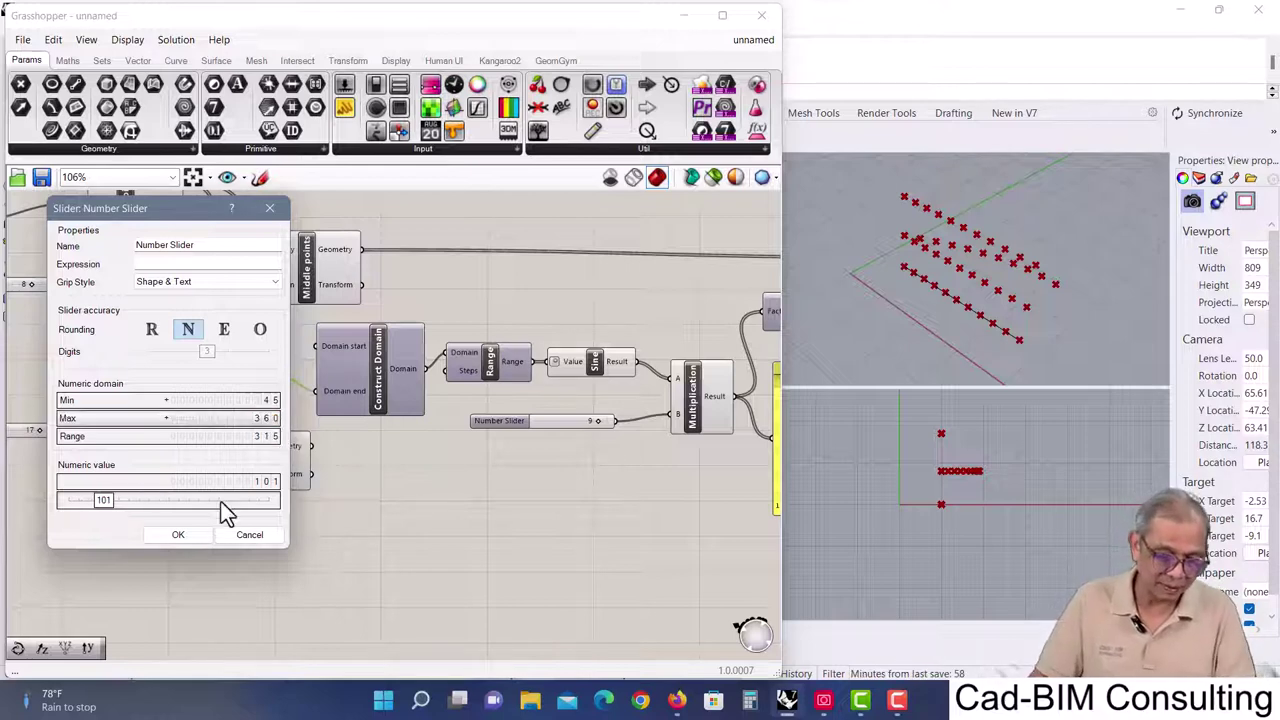
click(186, 534)
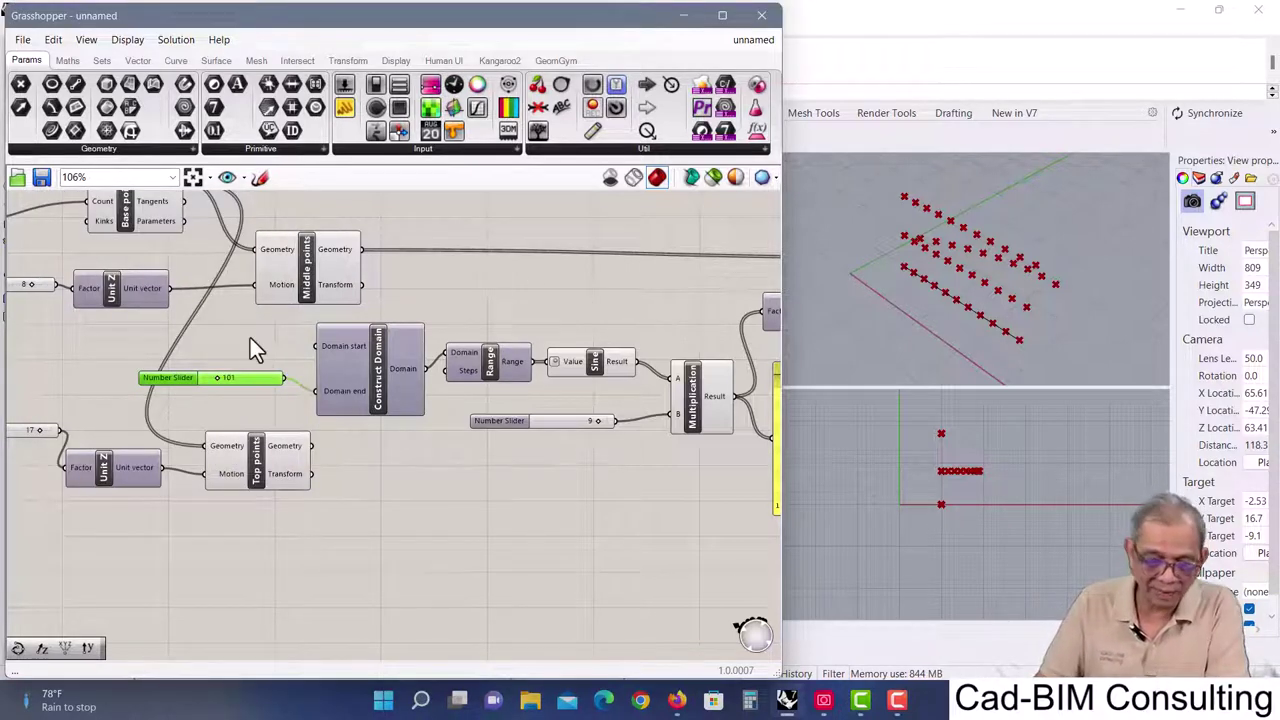
- Set the Domain end slider of Construct Domain to 360
right_drag(661, 460, 529, 457)
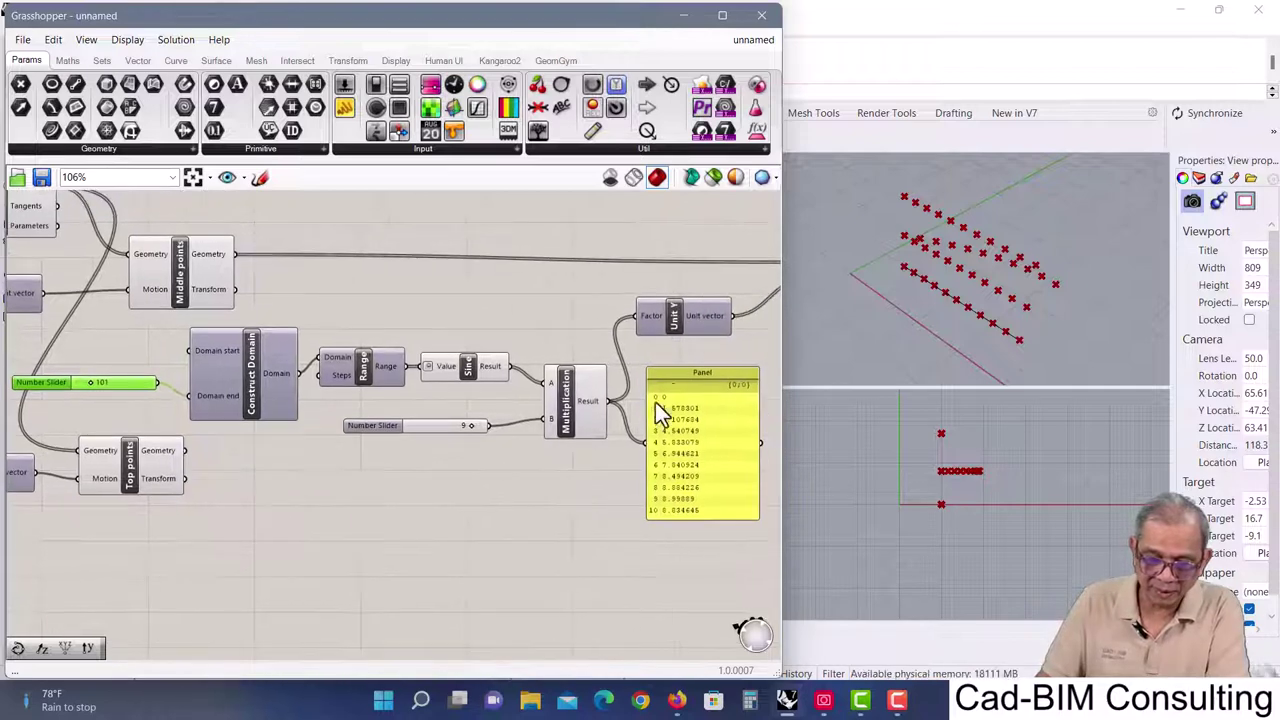
right_drag(655, 405, 370, 478)
click(642, 318)
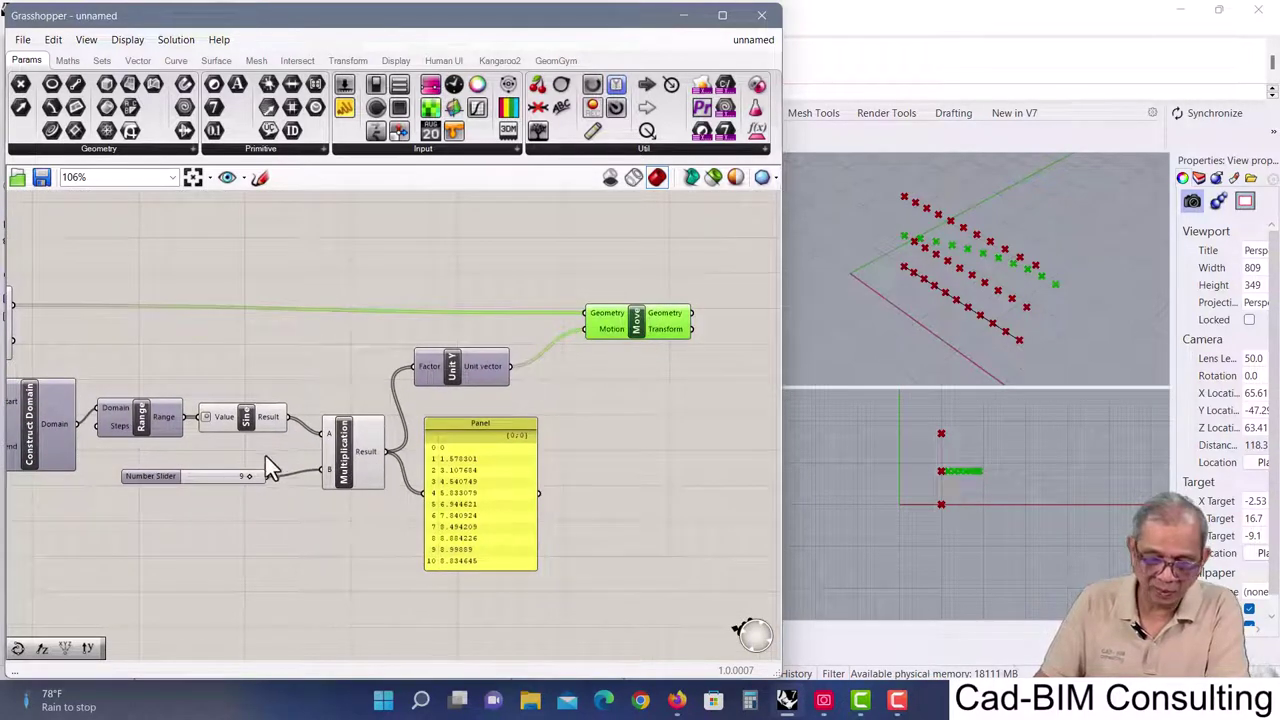
right_drag(266, 466, 443, 400)
right_drag(171, 479, 353, 443)
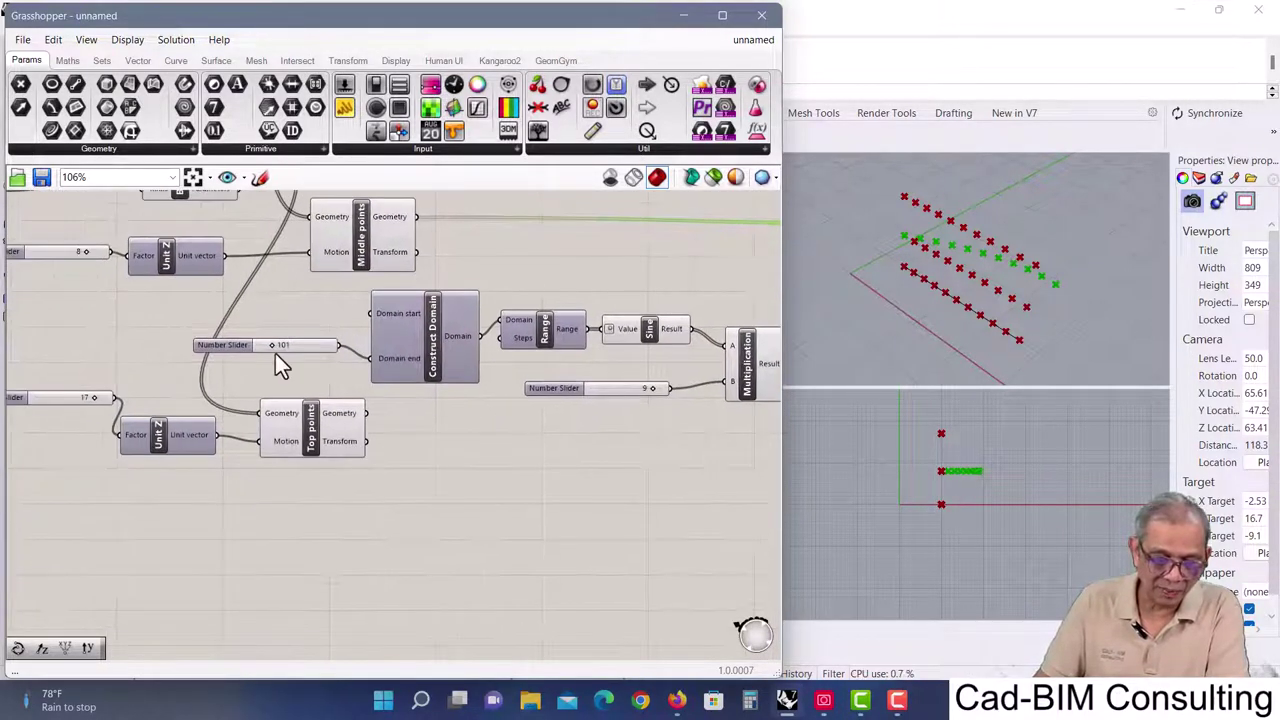
drag(270, 344, 334, 358)
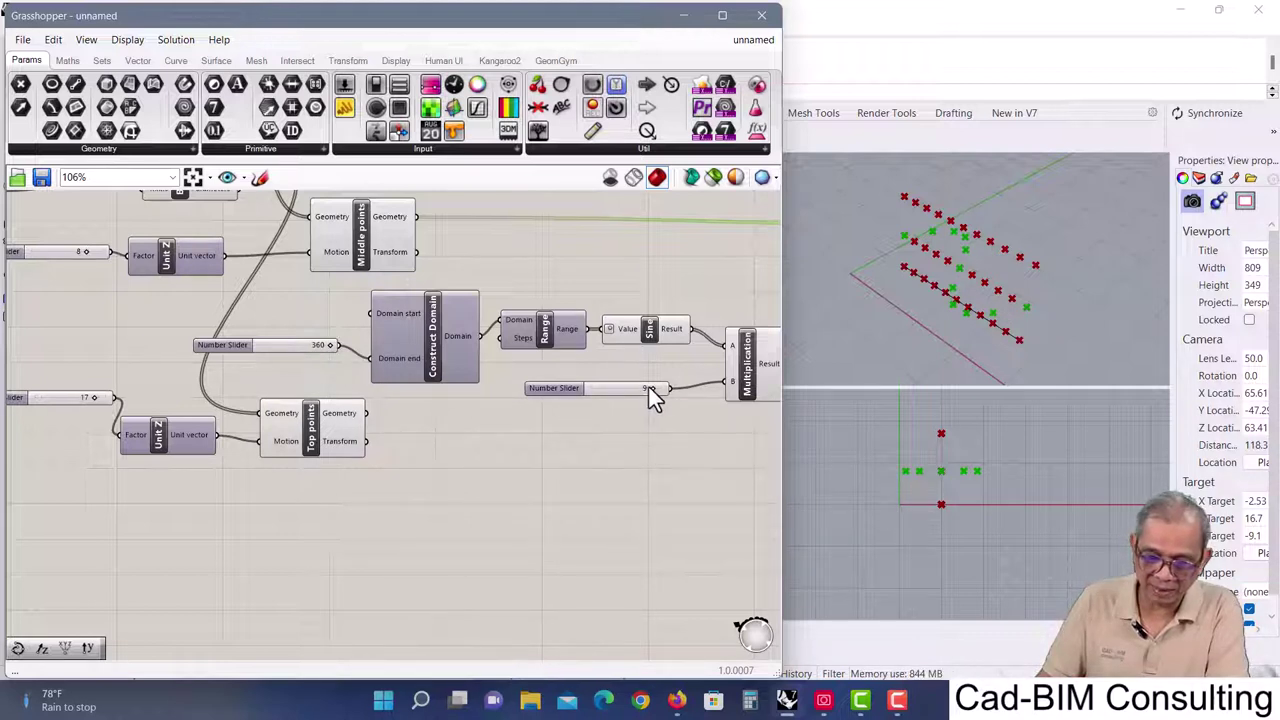
- Reduce the multiplier slider to 3 and the Domain end slider to 301
drag(652, 392, 605, 390)
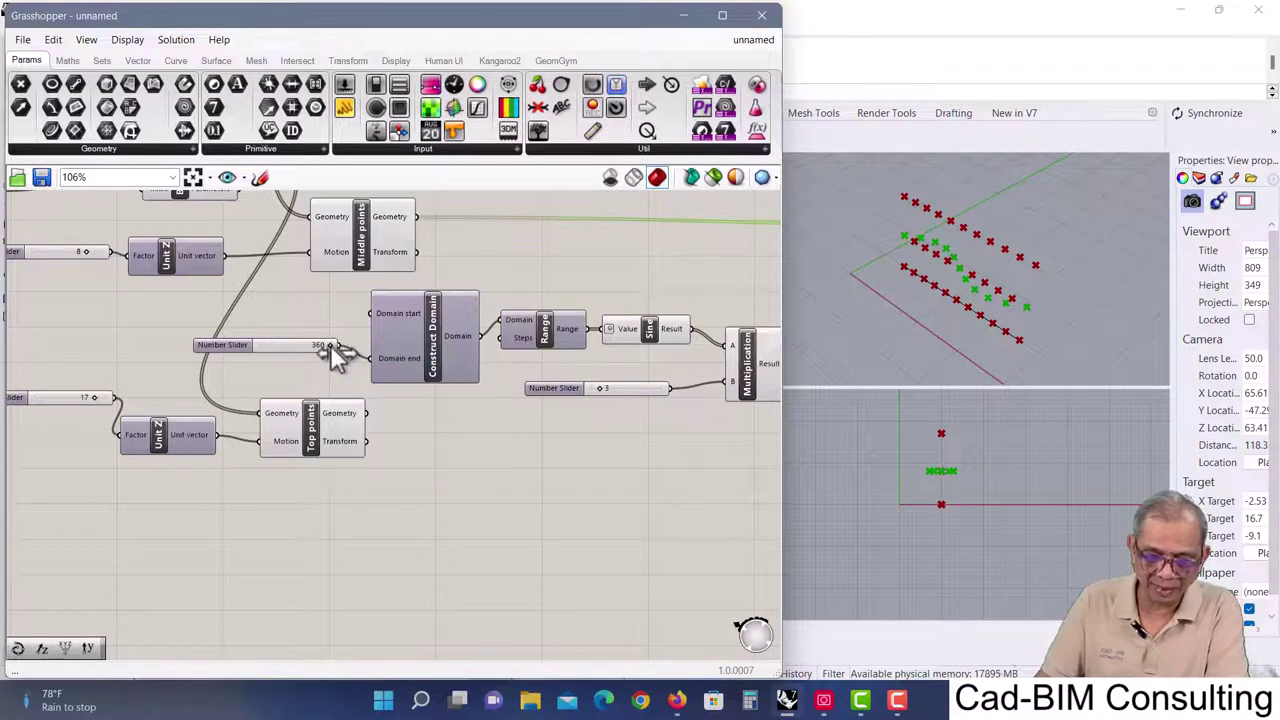
mouse_move(333, 347)
mouse_down()
mouse_move(229, 338)
mouse_move(357, 354)
mouse_move(271, 346)
mouse_move(320, 350)
mouse_up()
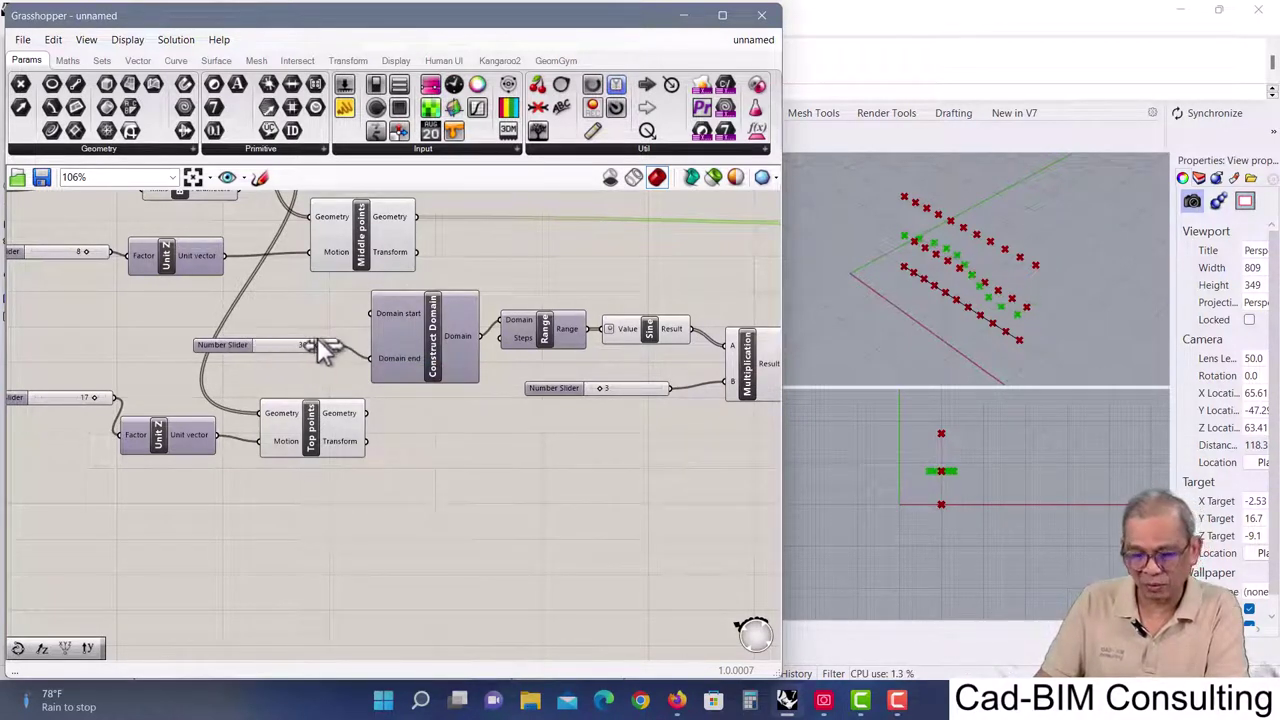
right_drag(577, 470, 286, 487)
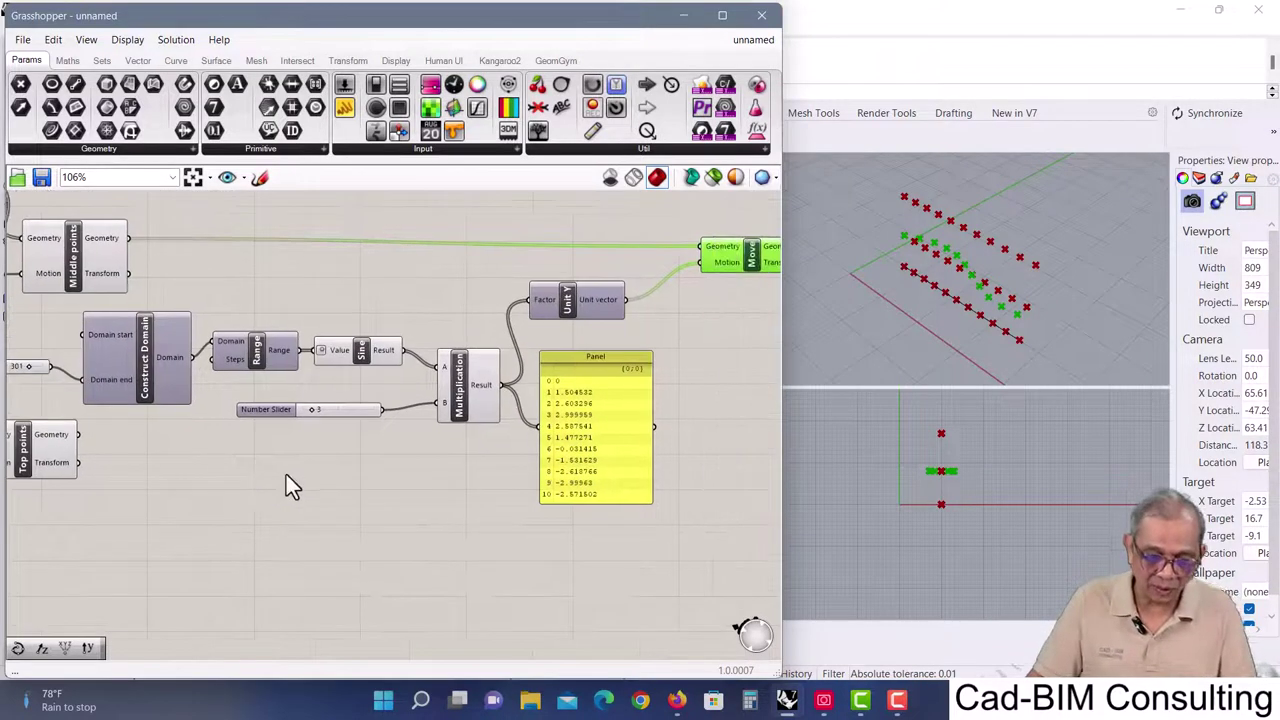
- Turn off the preview of the Middle points component
right_drag(200, 300, 242, 310)
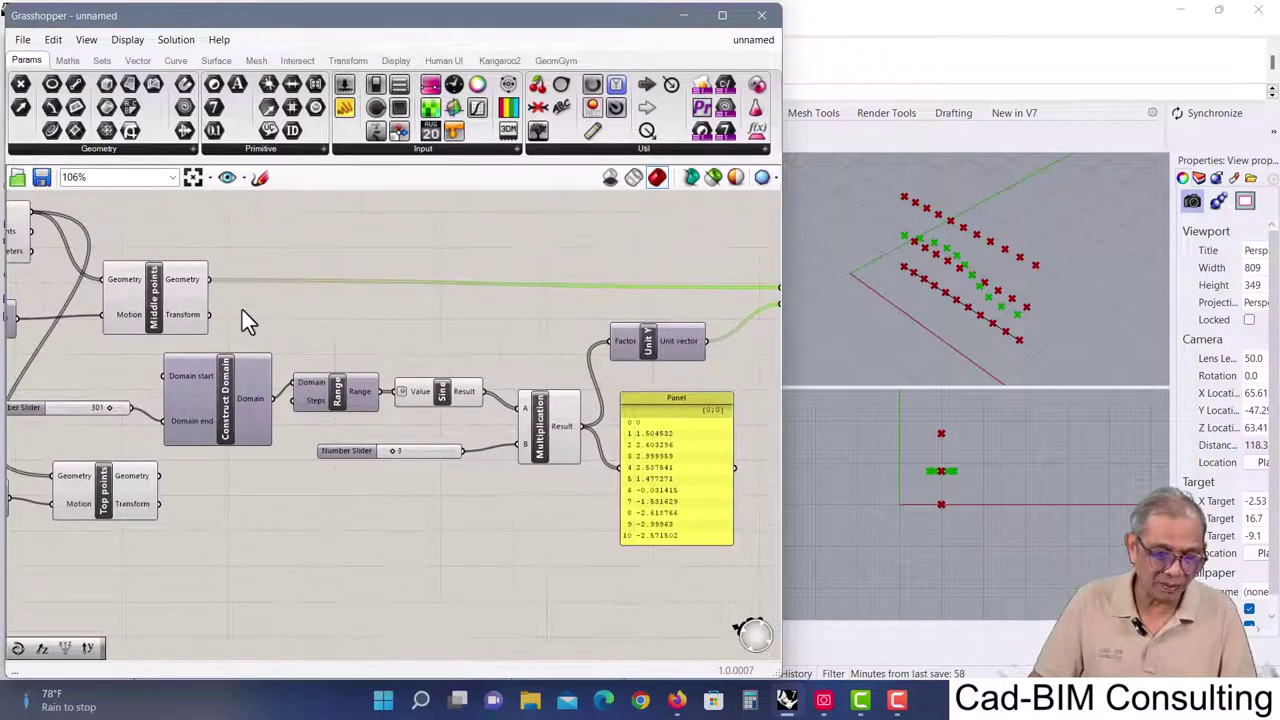
right_click(154, 289)
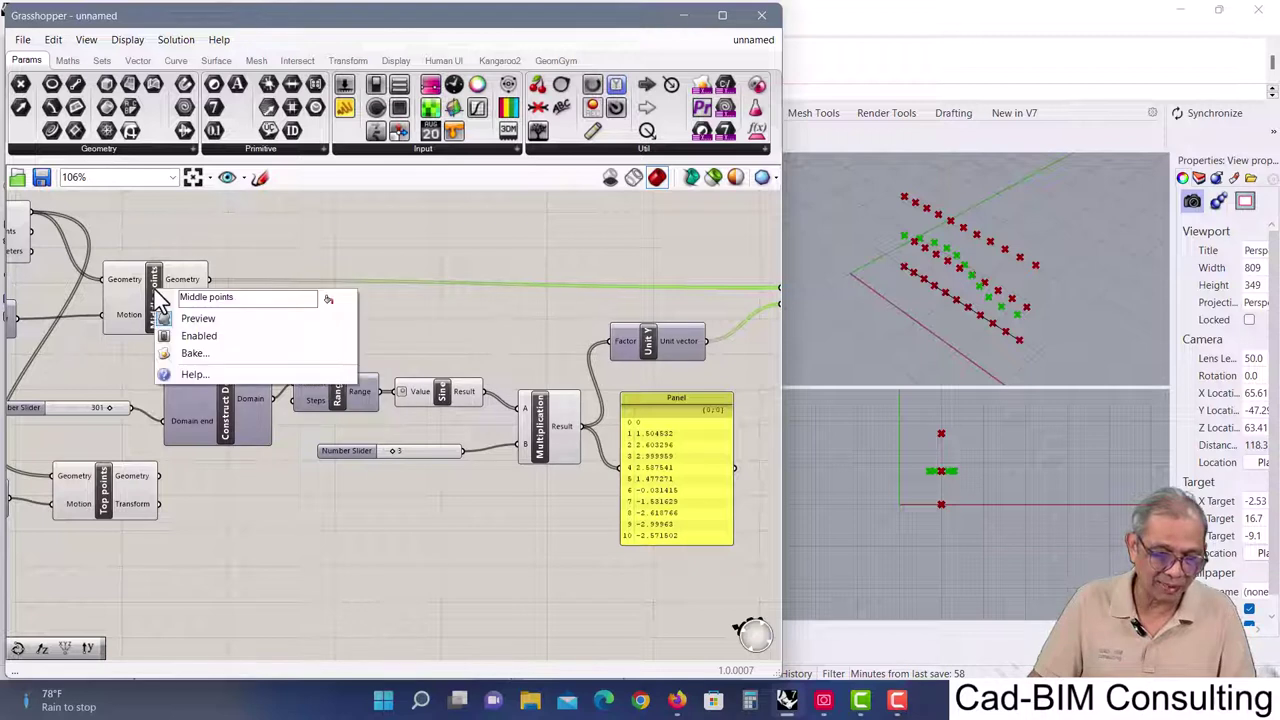
click(204, 317)
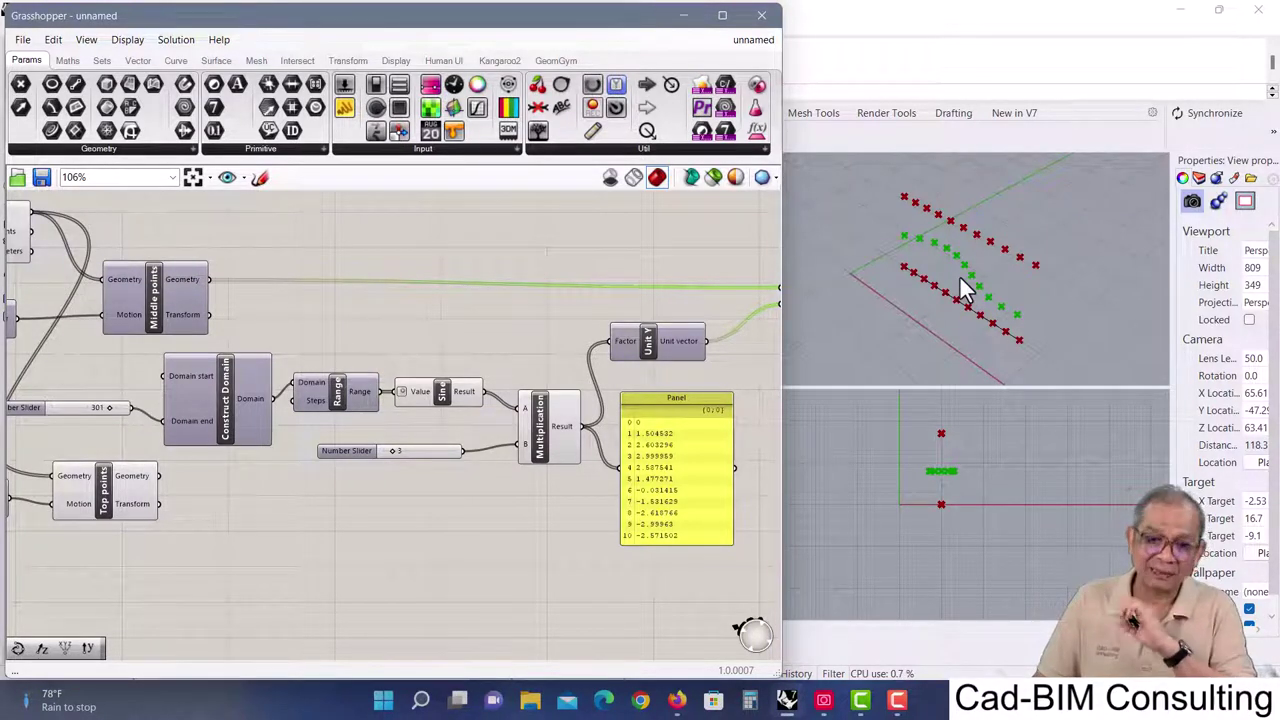
- Shift the results Panel lower beside Multiplication and rename the newest Move component as Used middle points
right_drag(529, 500, 343, 456)
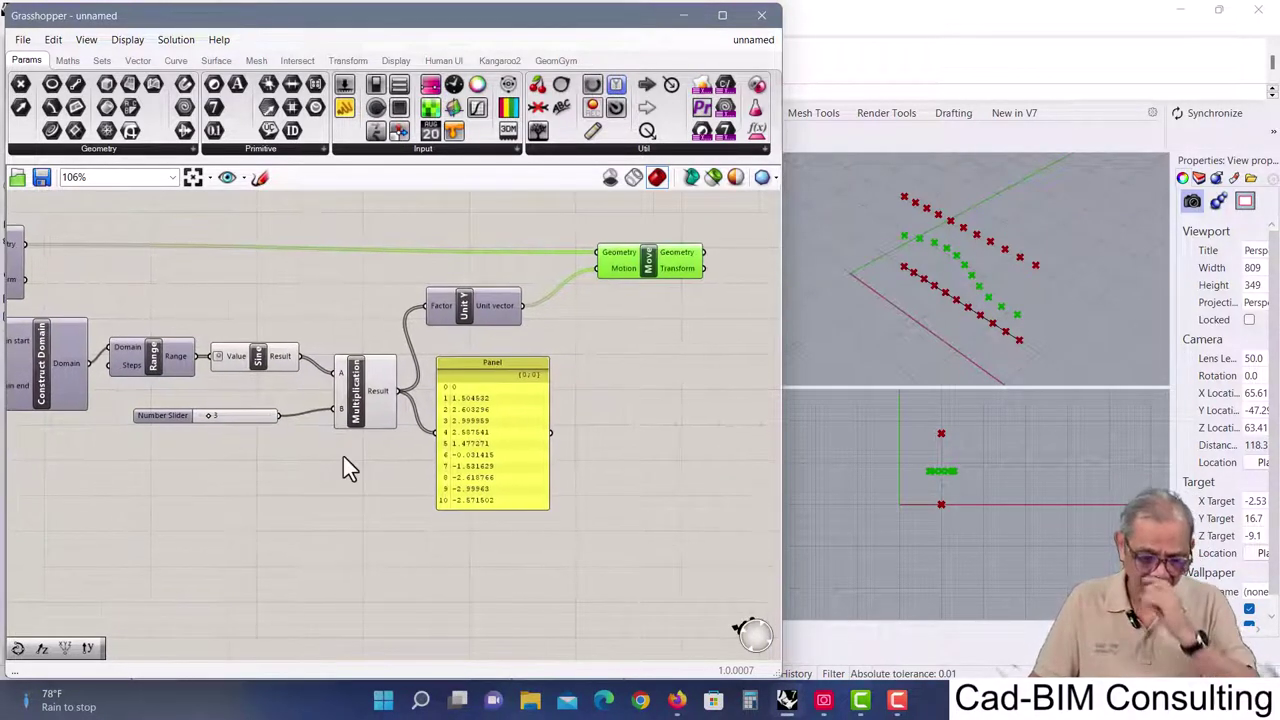
drag(484, 372, 465, 414)
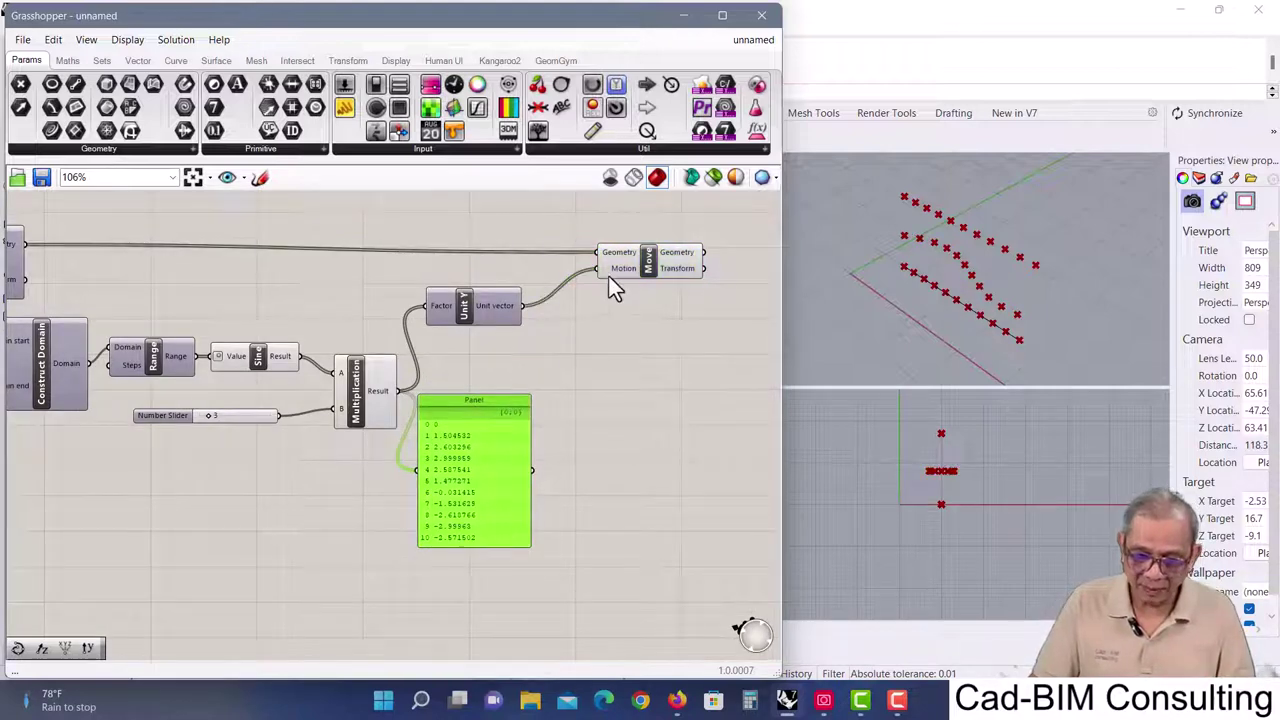
right_drag(654, 350, 571, 398)
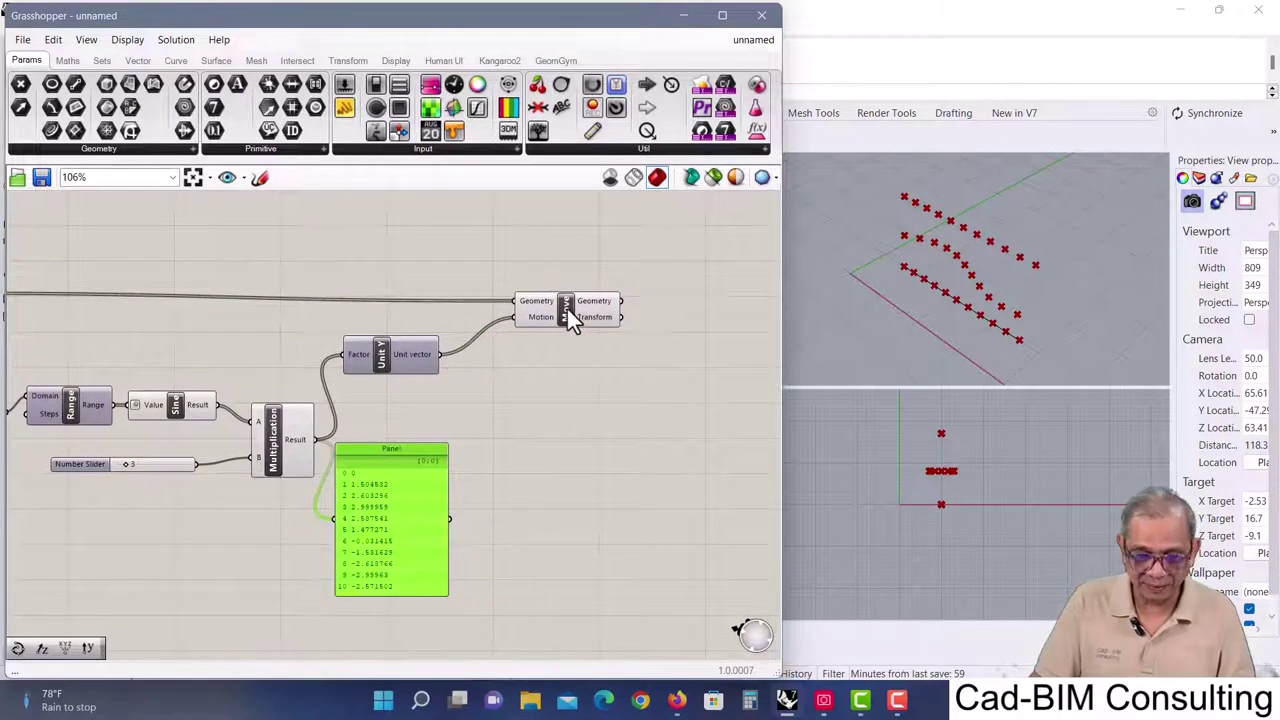
right_click(567, 308)
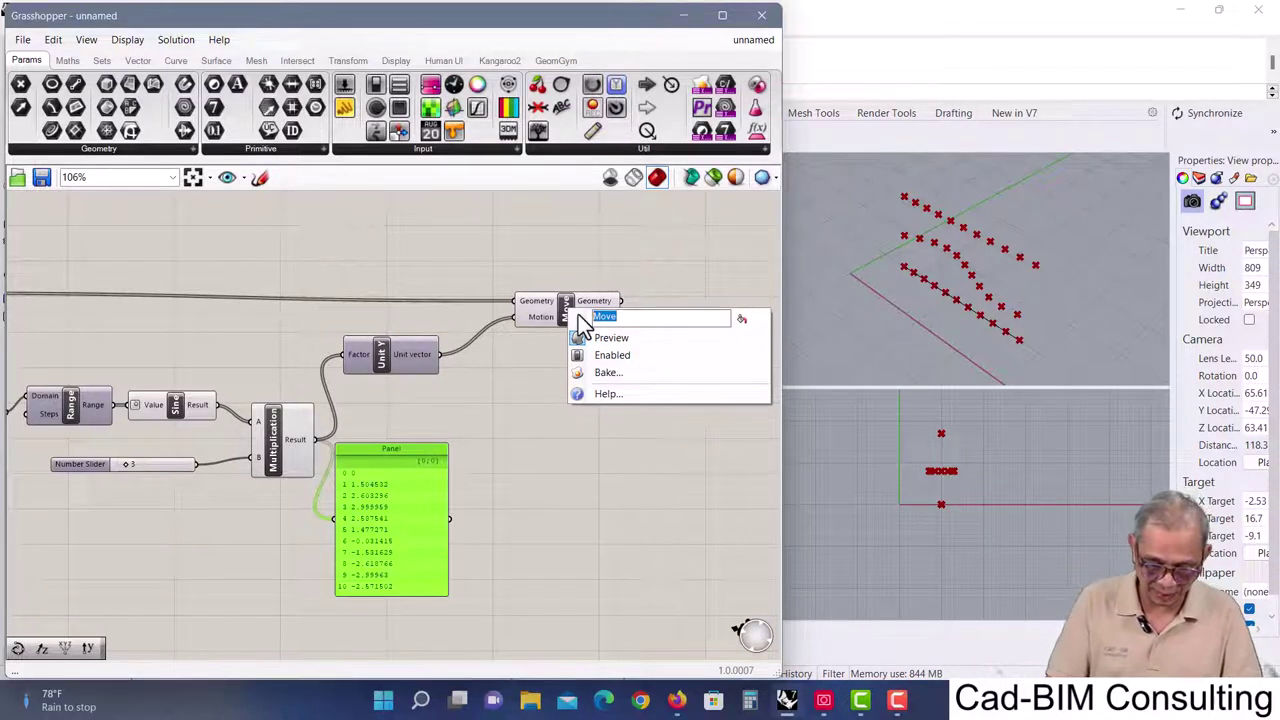
text(Used)
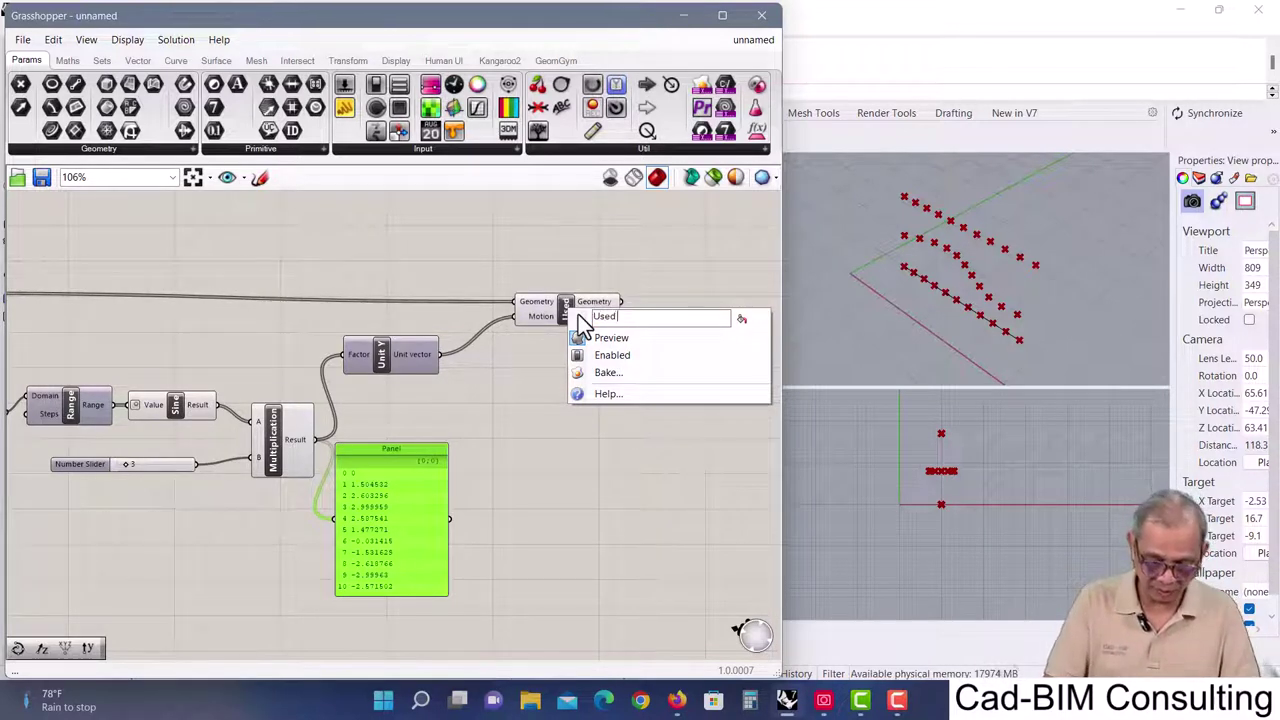
text( middle points)
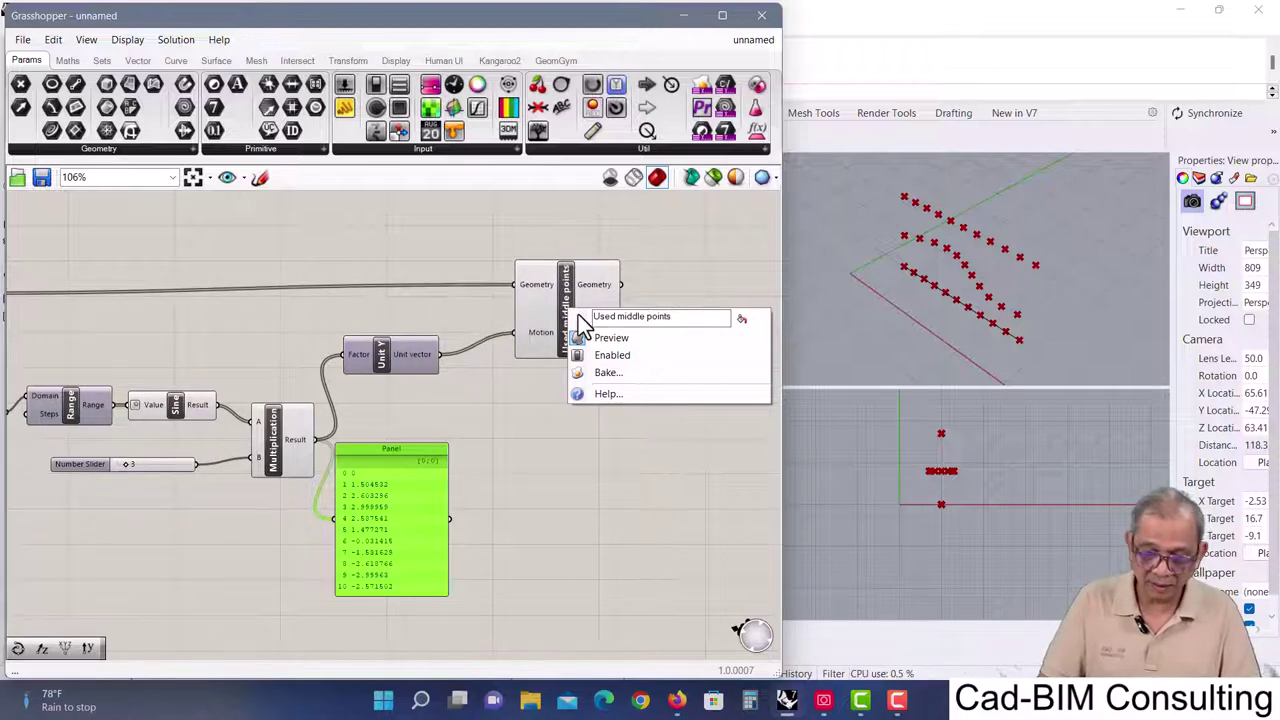
key(Return)
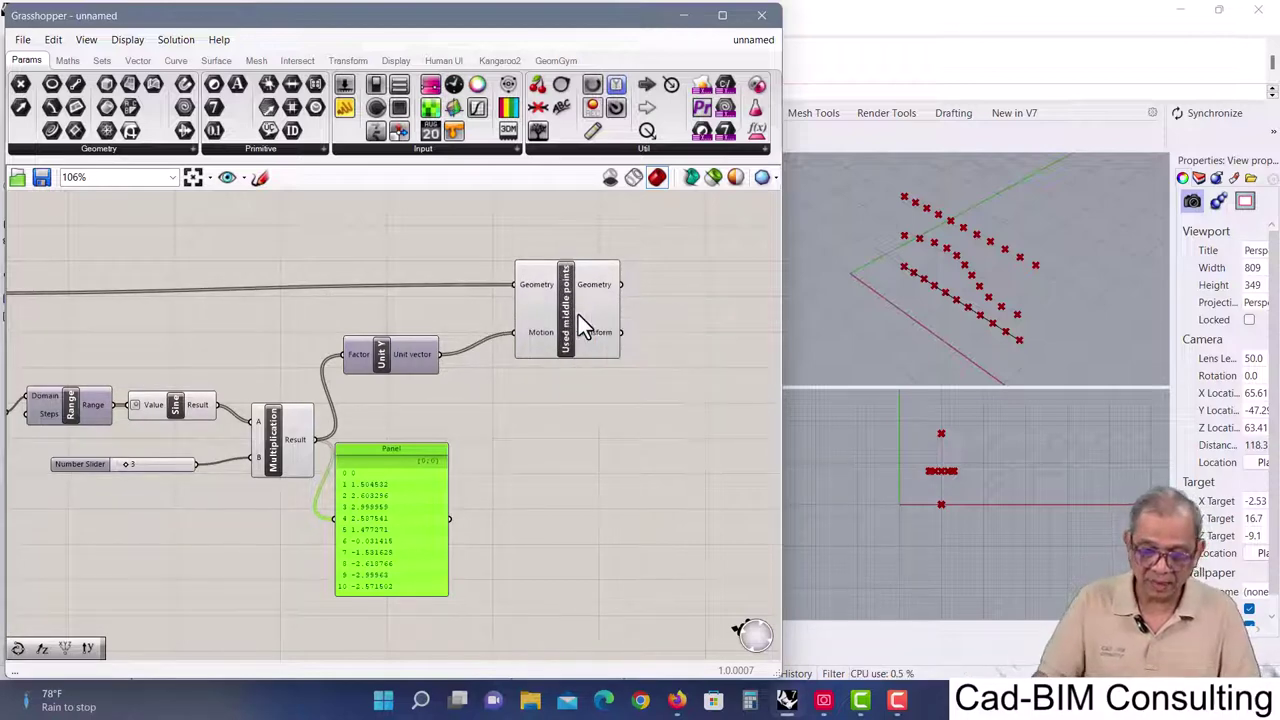
- Shift the Base points component so that it sits directly above Middle points
scroll(466, 386, down, 3)
right_drag(283, 447, 334, 457)
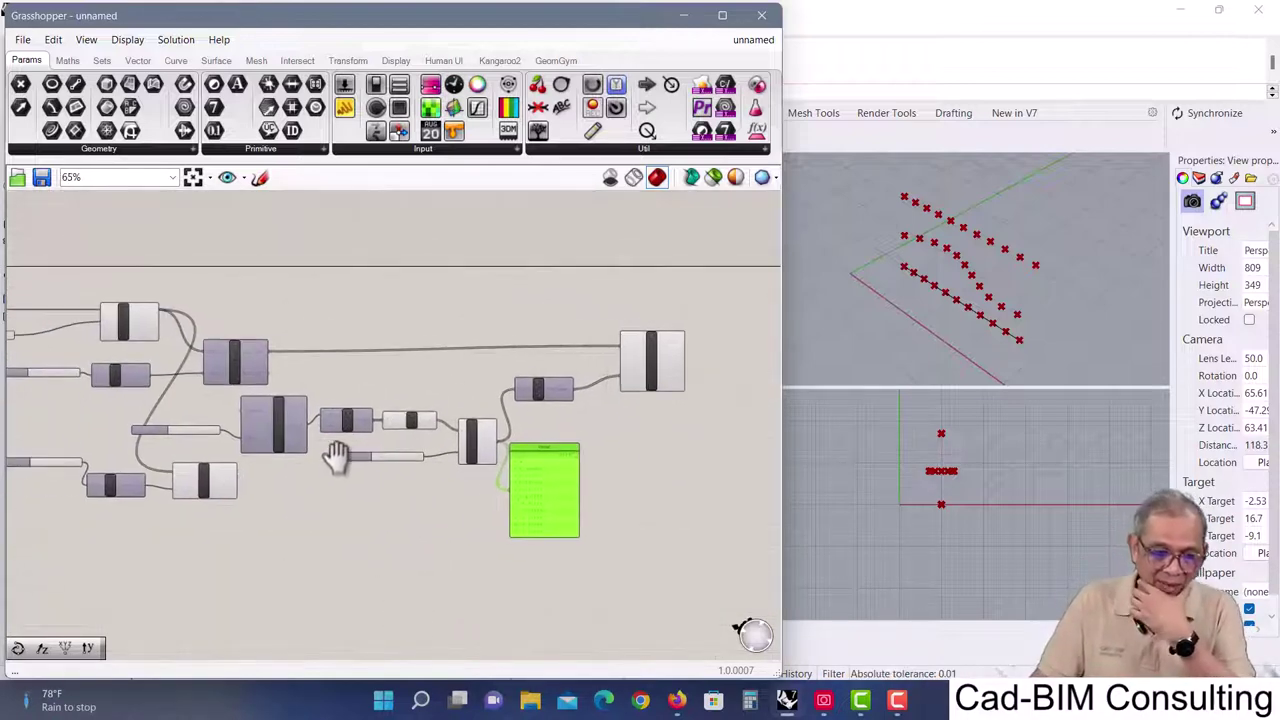
click(114, 337)
drag(114, 337, 223, 316)
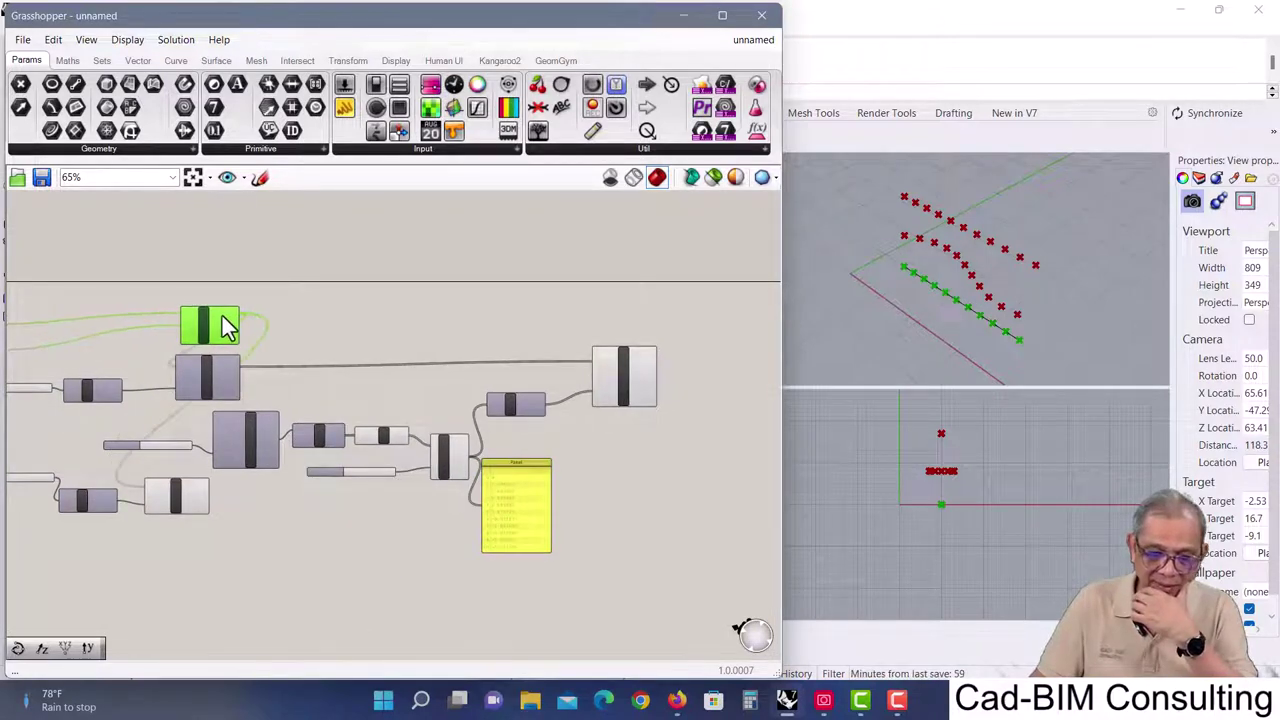
scroll(223, 316, up, 5)
scroll(234, 345, down, 4)
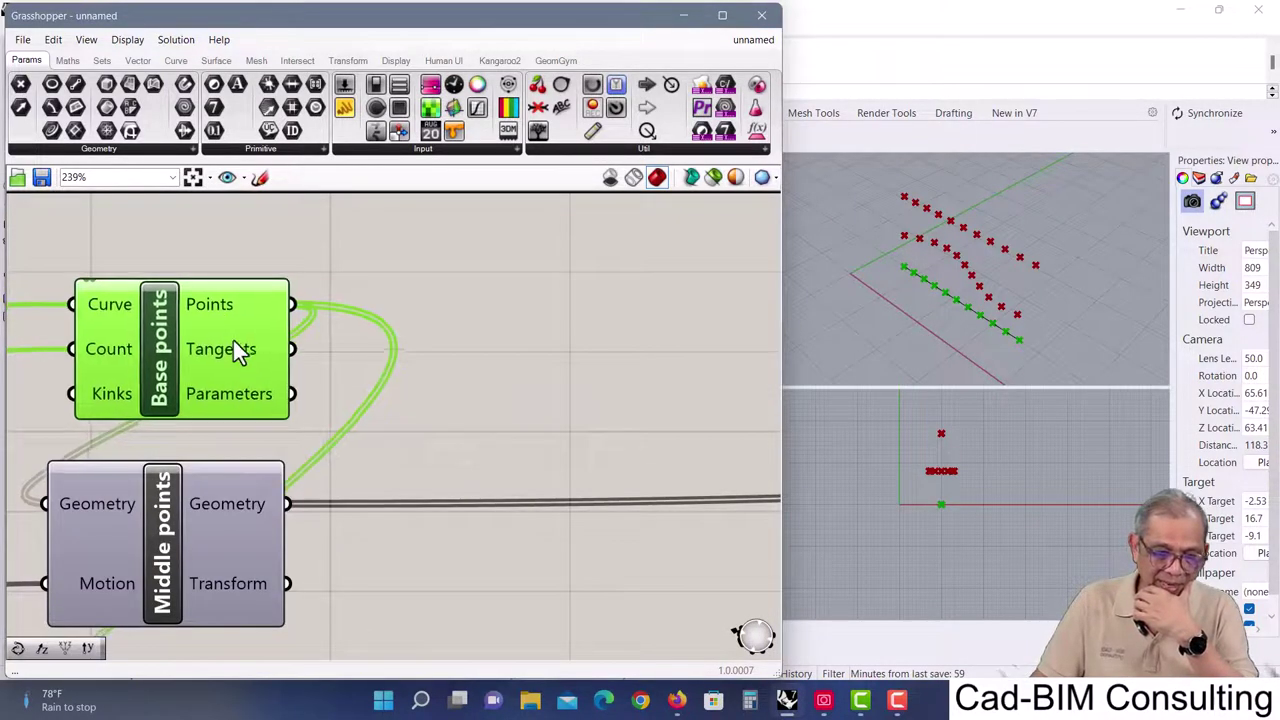
- Shift Base points above and beyond Middle points, and place Top points below the Multiplication slider
right_drag(346, 424, 398, 289)
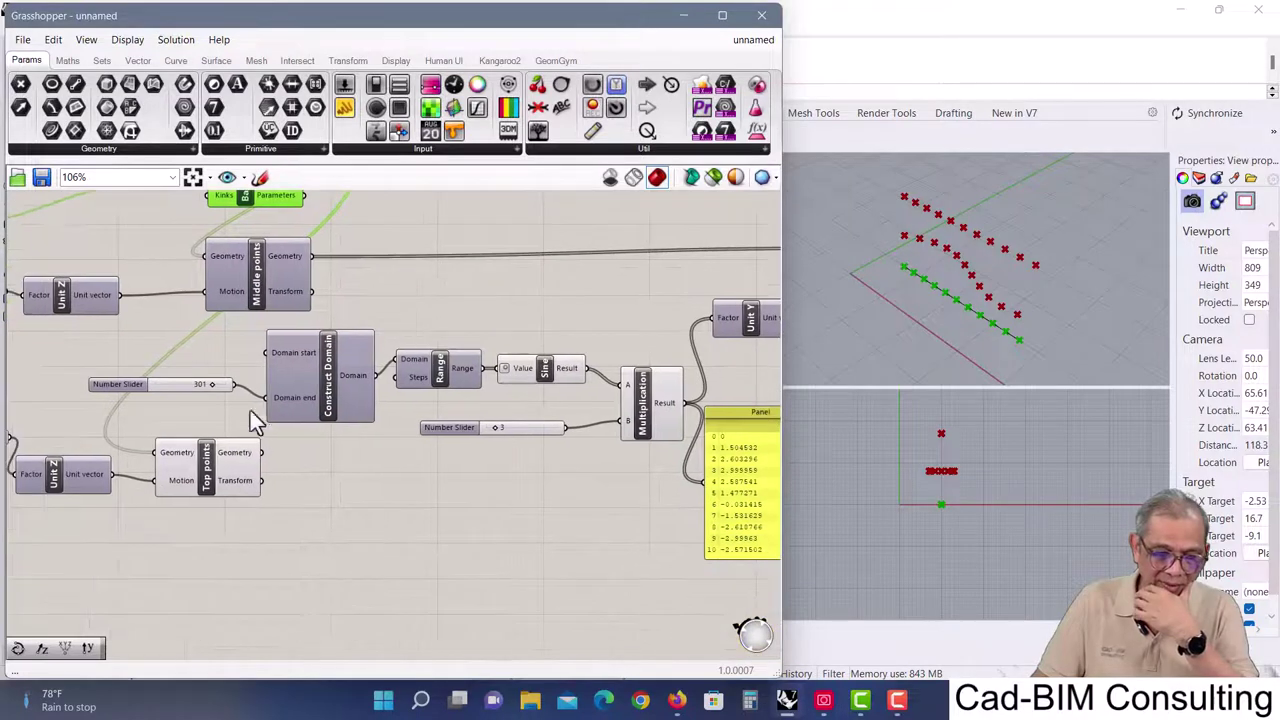
click(235, 470)
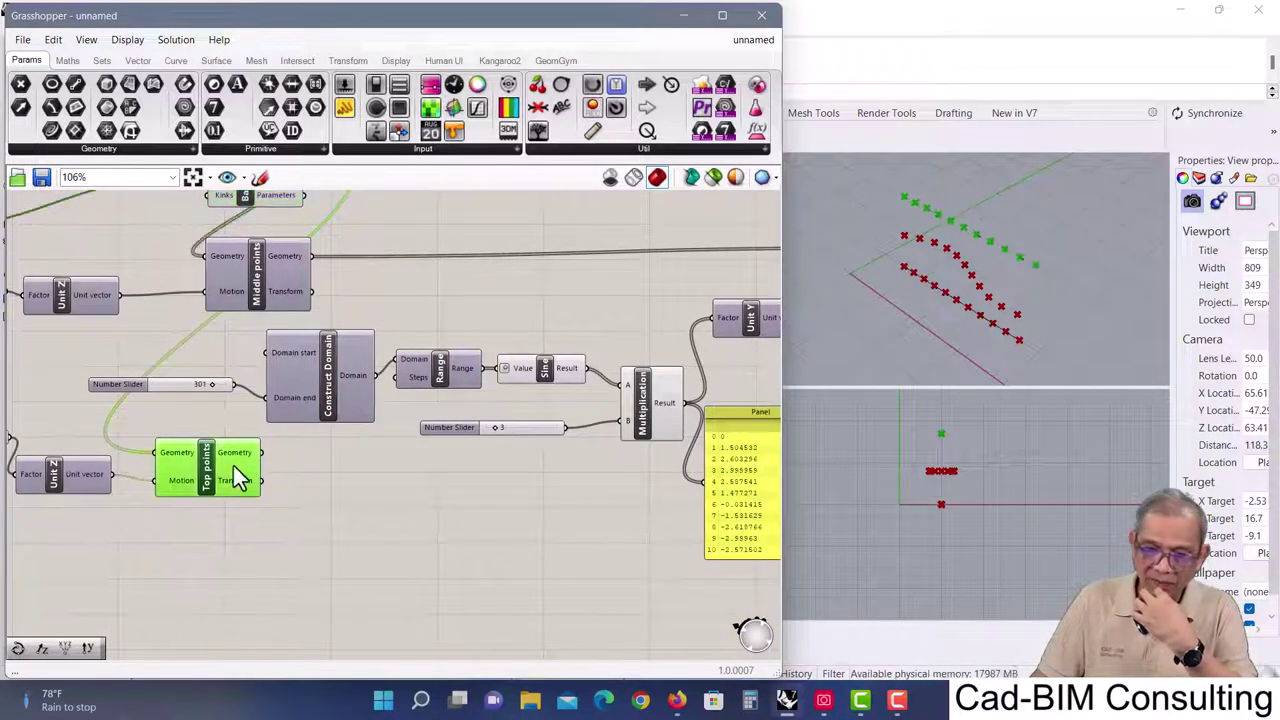
scroll(319, 361, down, 2)
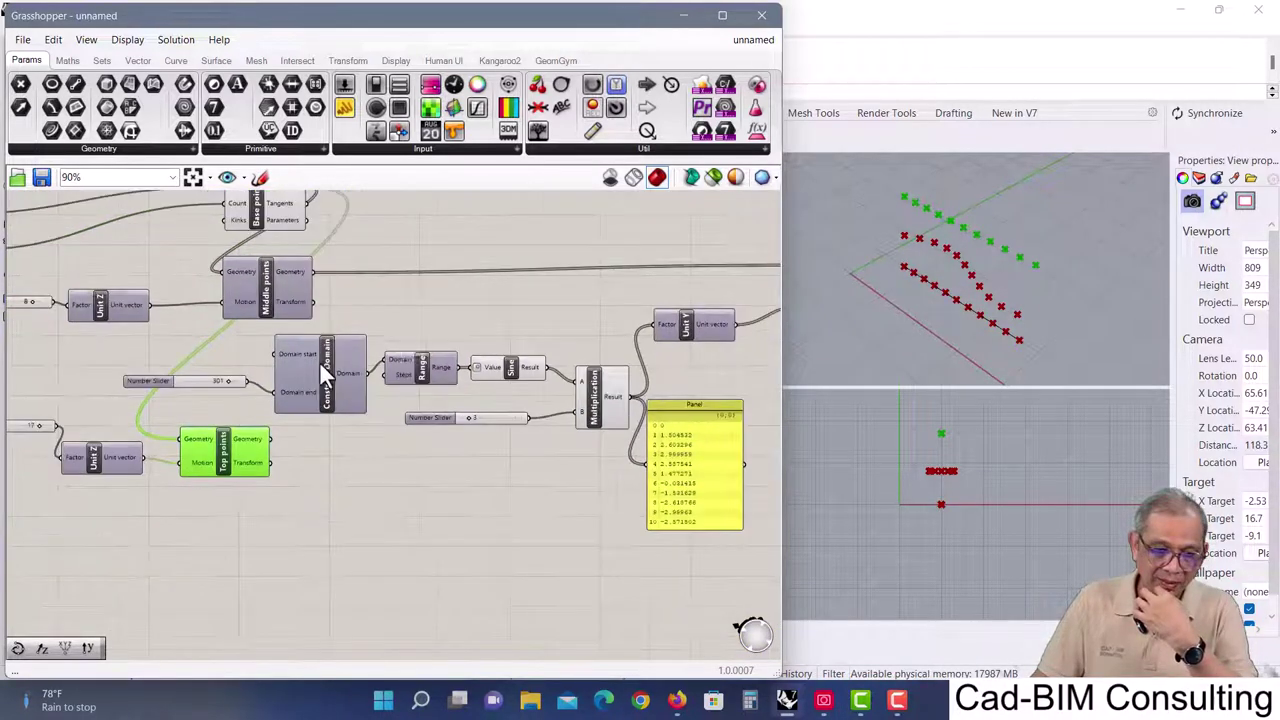
drag(201, 320, 400, 296)
drag(116, 549, 340, 612)
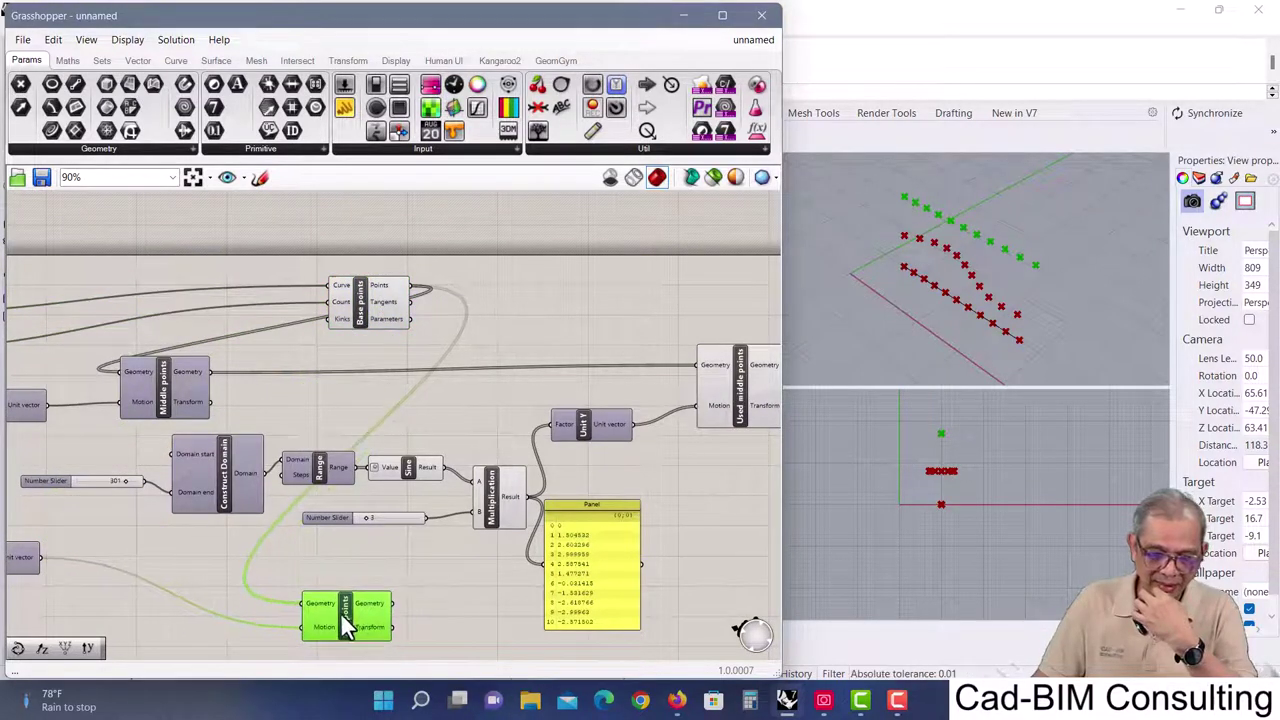
- Shift the Used middle points component closer to Unit Y, leaving free canvas space beyond it
right_drag(489, 601, 362, 539)
drag(565, 317, 528, 343)
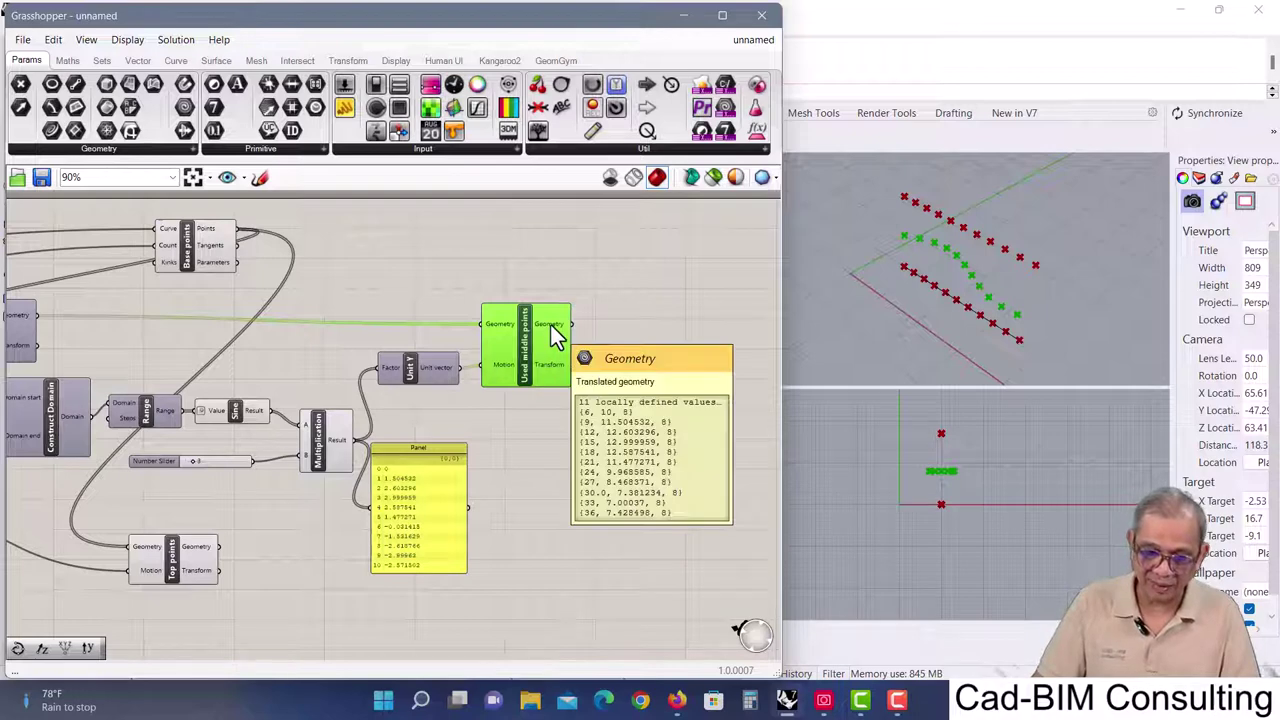
right_drag(645, 333, 507, 340)
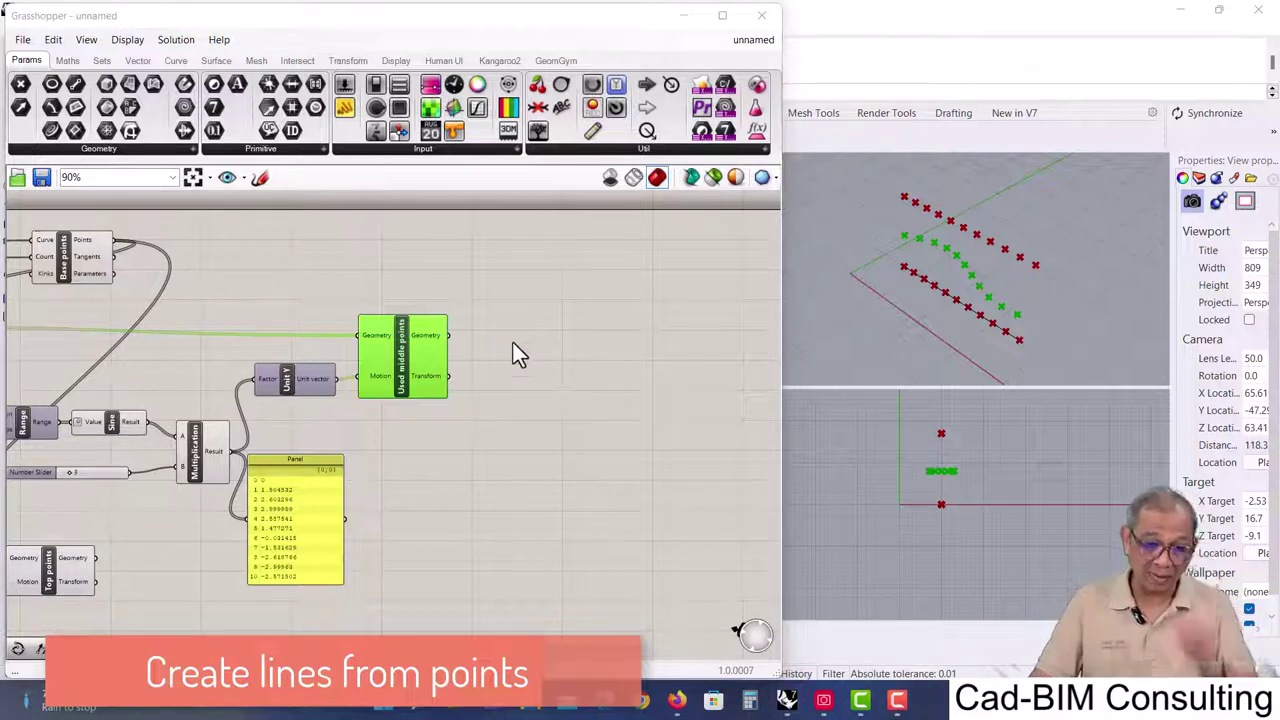
- Add a Line component to the free canvas above and beyond Used middle points
right_drag(509, 281, 449, 297)
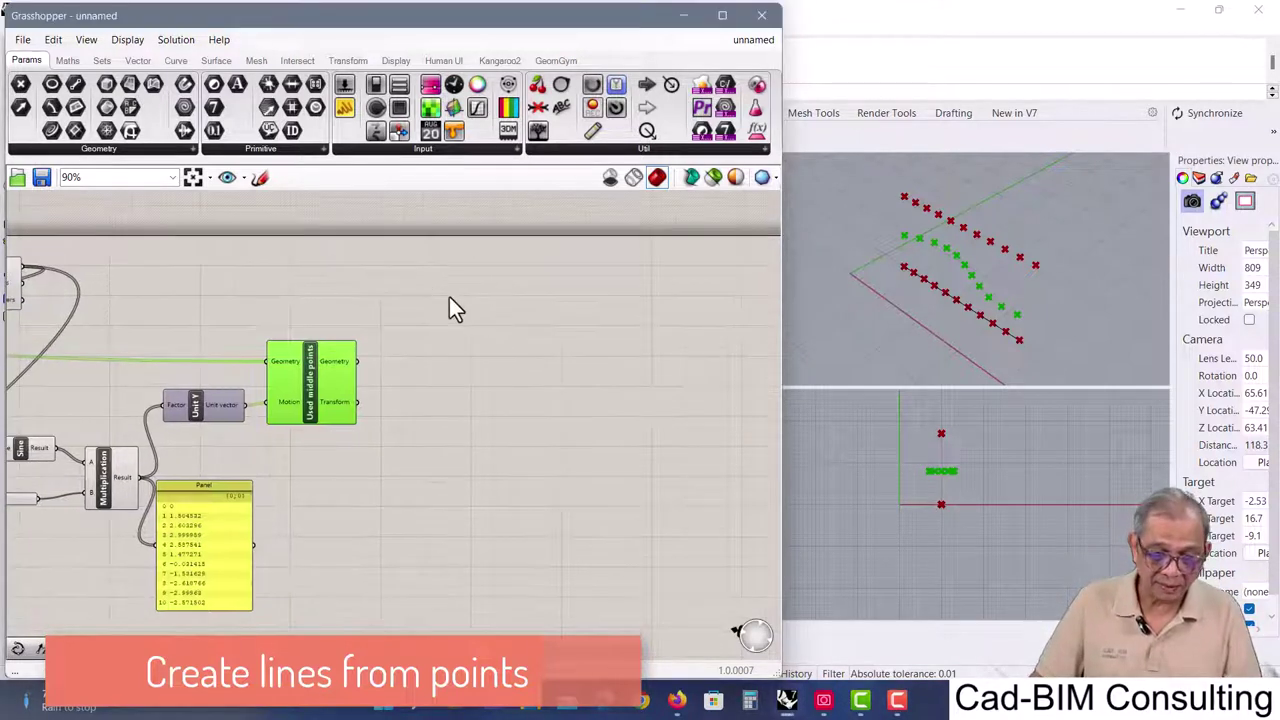
double_click(439, 302)
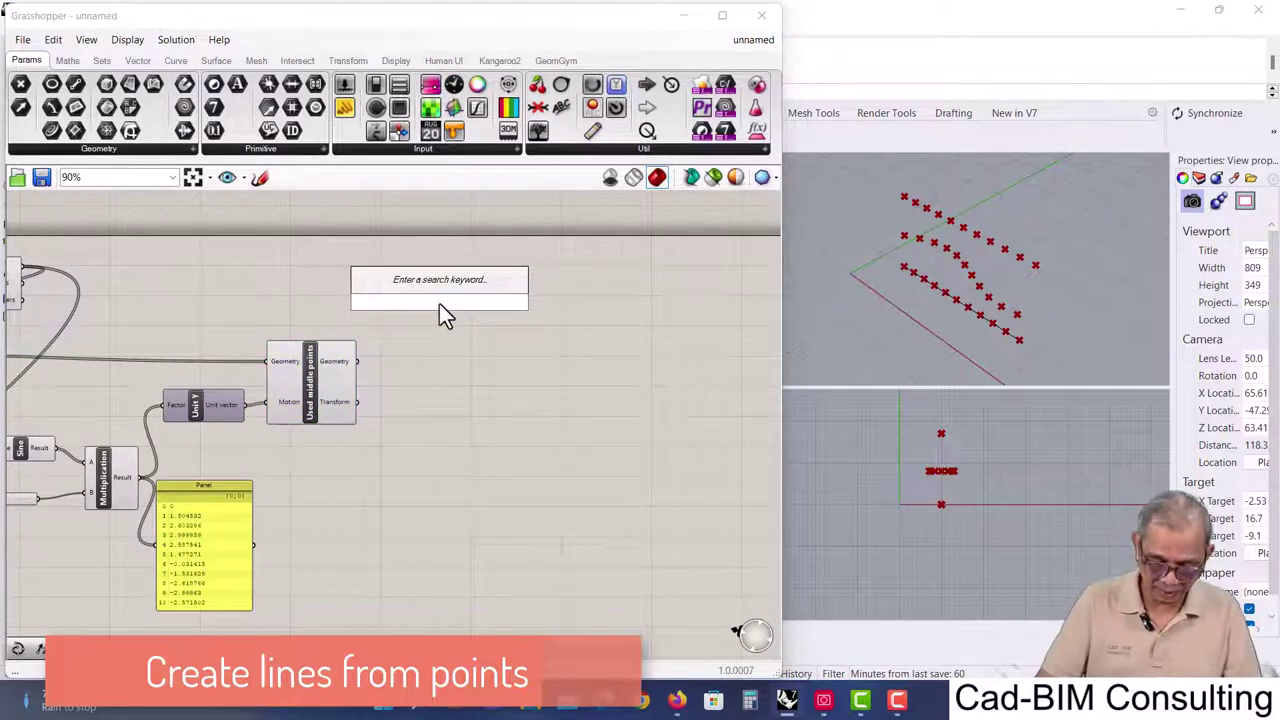
text(line)
click(432, 272)
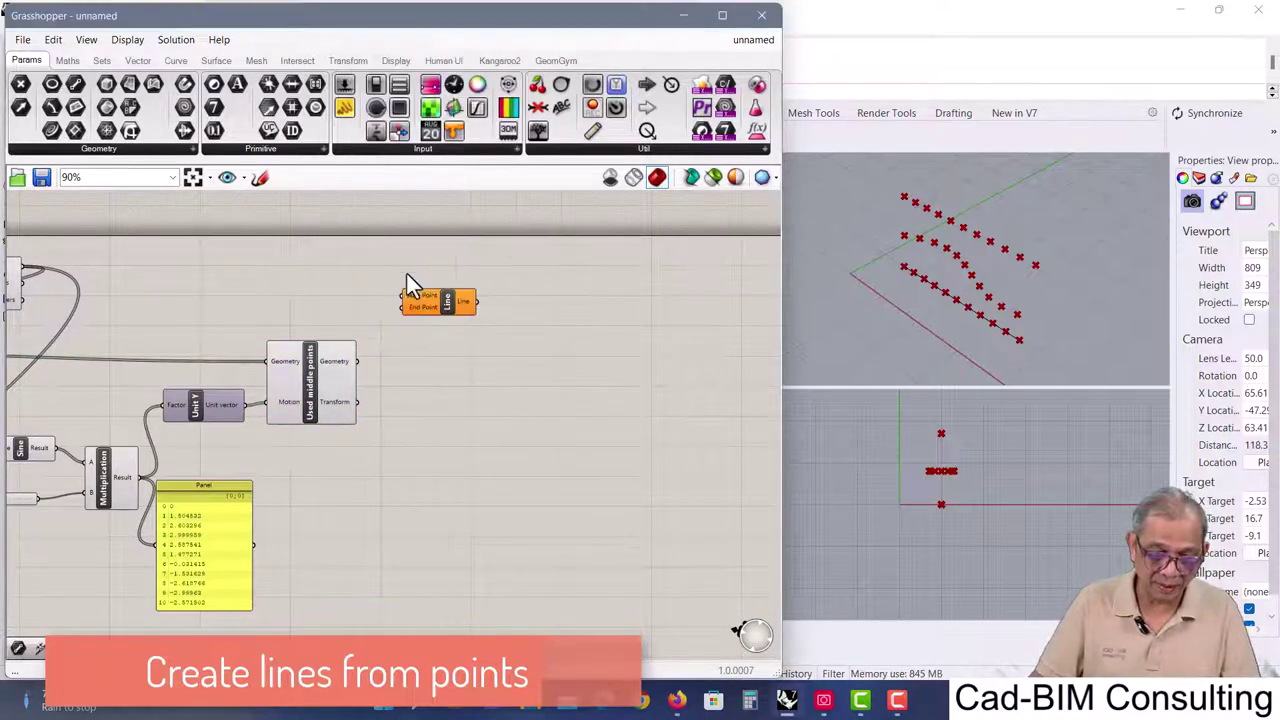
scroll(341, 332, up, 2)
right_drag(397, 345, 449, 366)
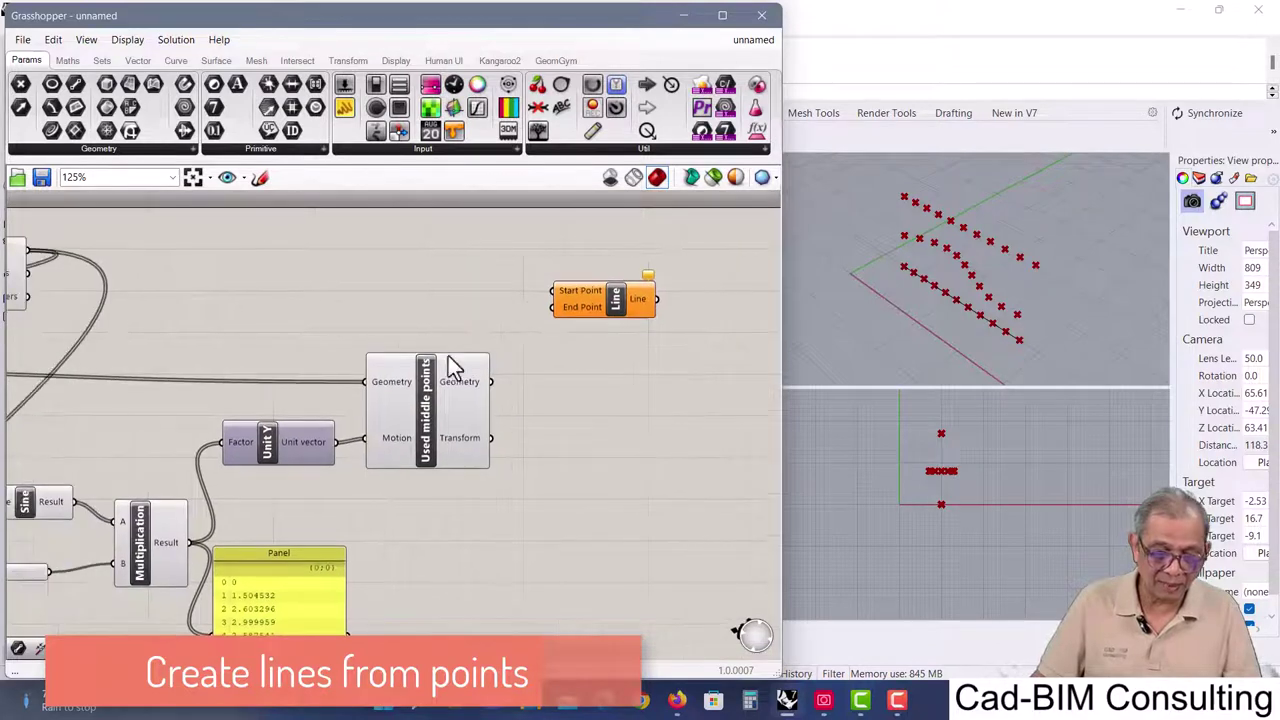
- Connect the Points output of Base points to the Line's Start Point and the Geometry output of Used middle points to its End Point
scroll(249, 331, down, 2)
right_drag(249, 331, 303, 326)
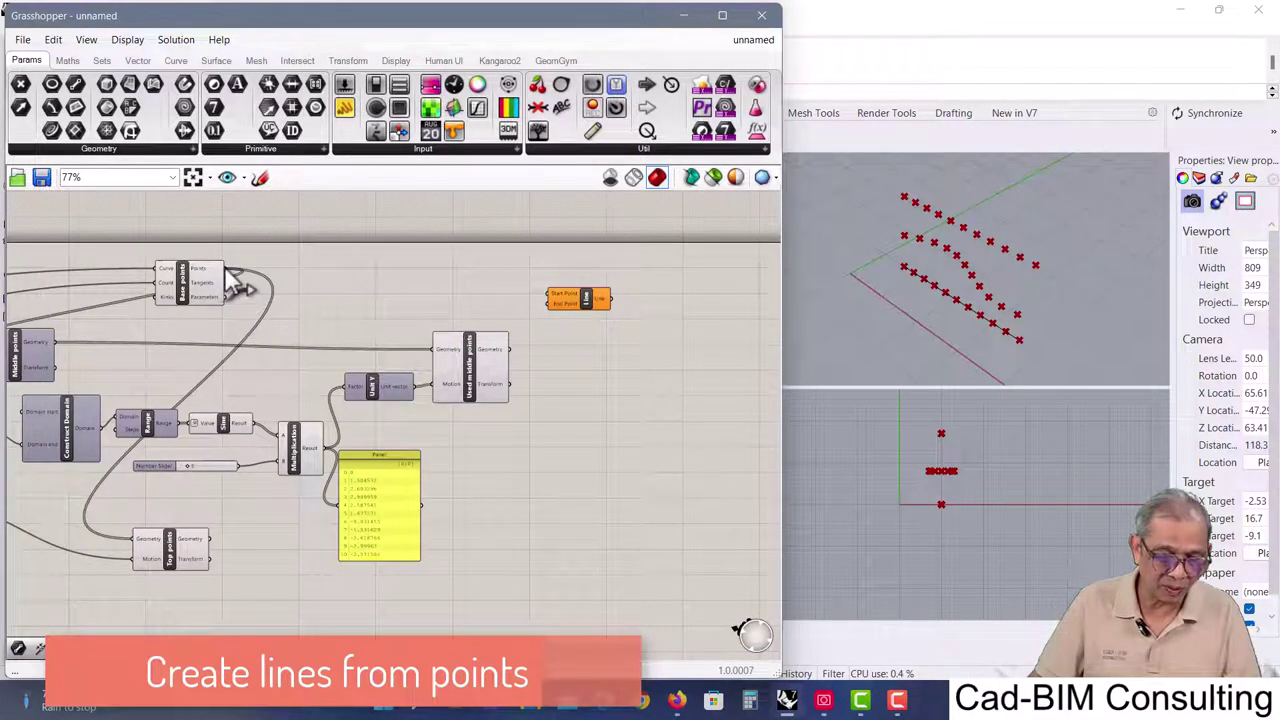
drag(224, 266, 548, 296)
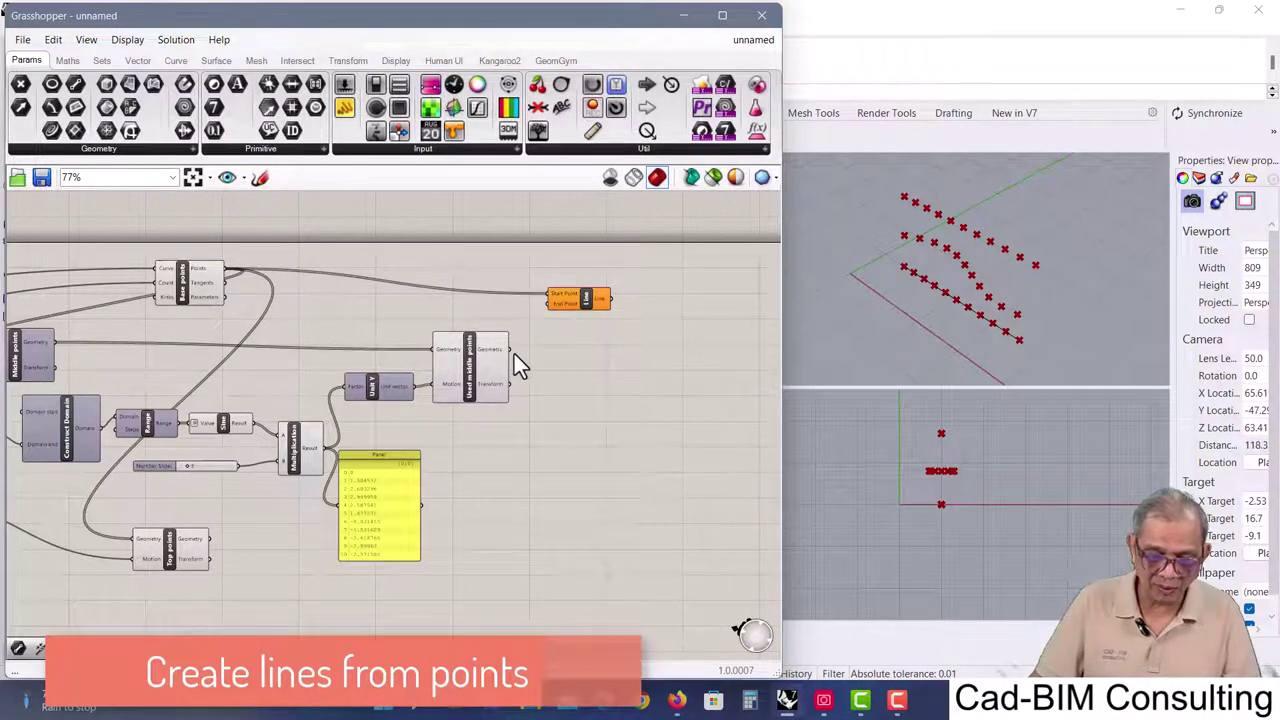
drag(509, 350, 550, 305)
right_drag(600, 350, 585, 367)
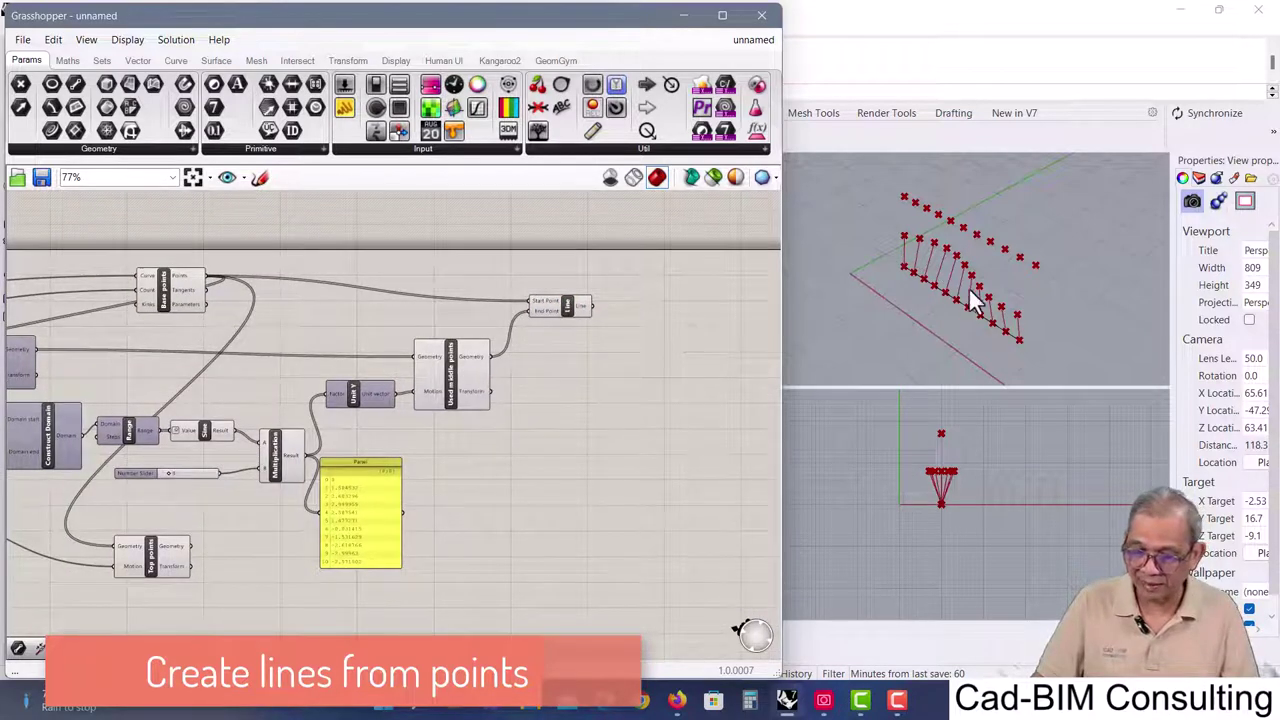
- Shift the Line component below Used middle points and place a duplicate of it underneath
scroll(512, 336, up, 2)
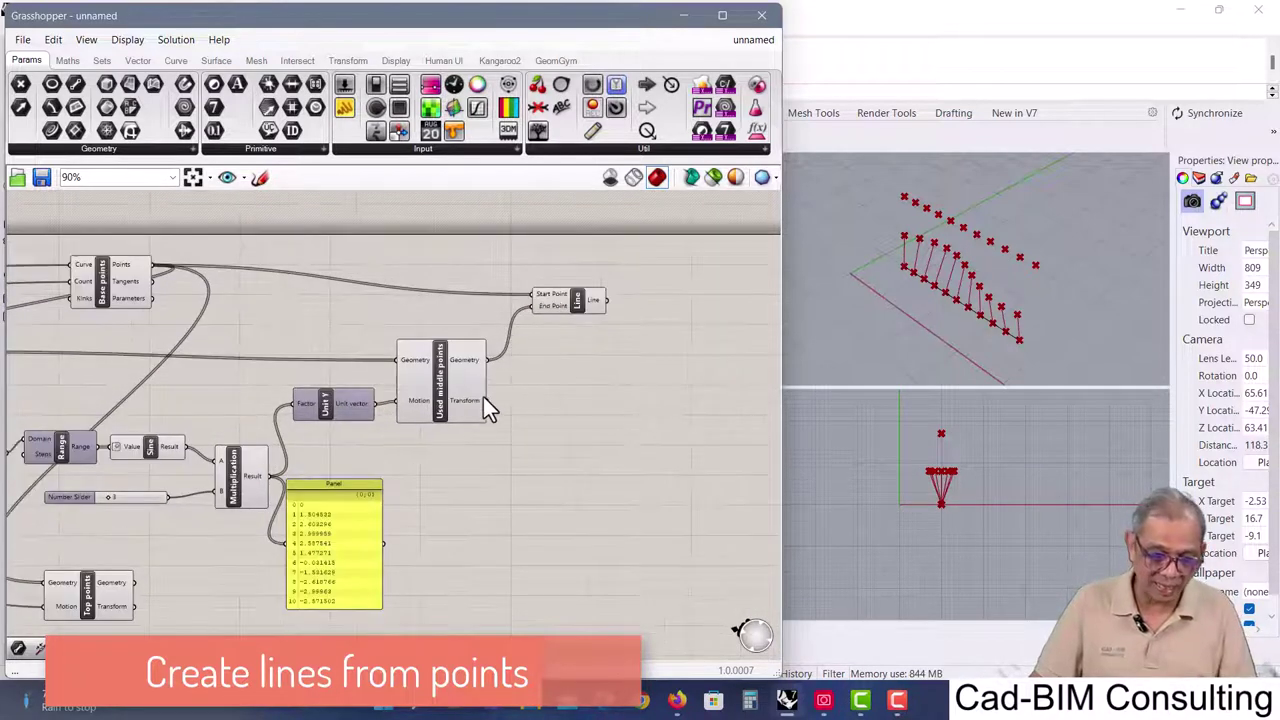
drag(582, 249, 579, 410)
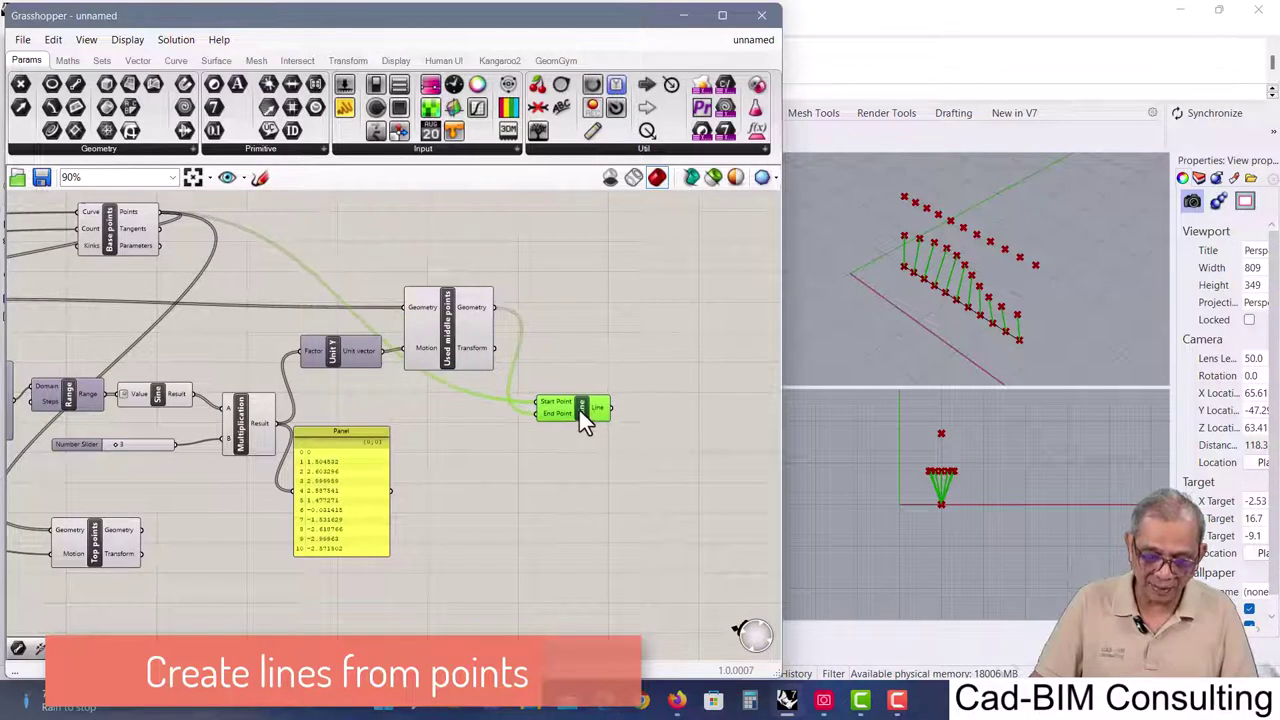
right_drag(470, 512, 455, 447)
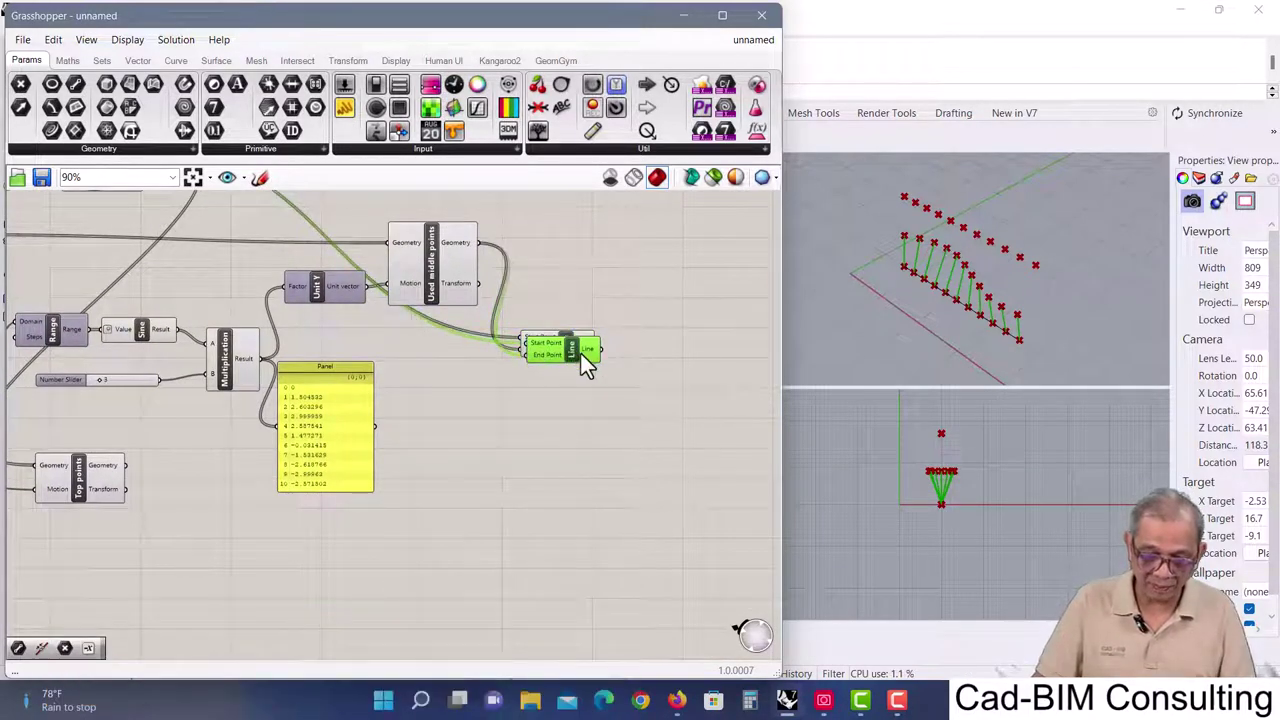
alt+drag(581, 354, 567, 416)
- Rewire the duplicated Line with Used middle points Geometry as Start Point and Top points Geometry as End Point
right_drag(229, 549, 286, 509)
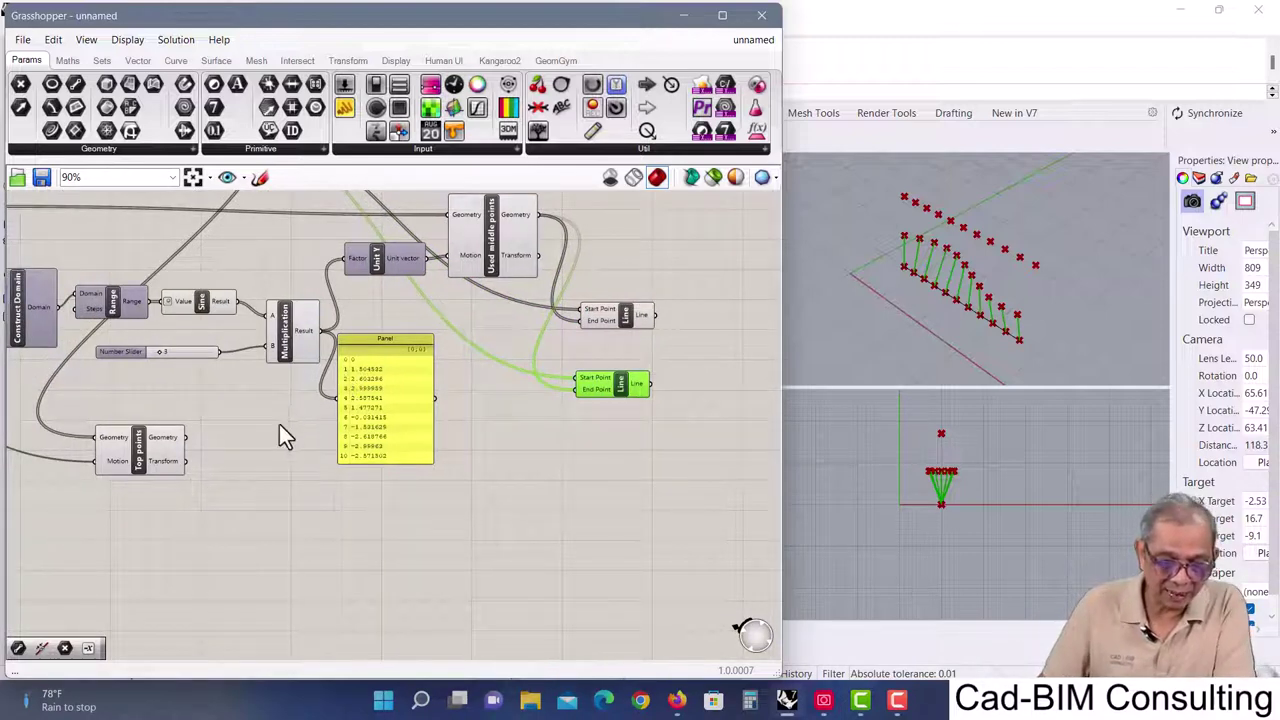
right_drag(456, 398, 429, 453)
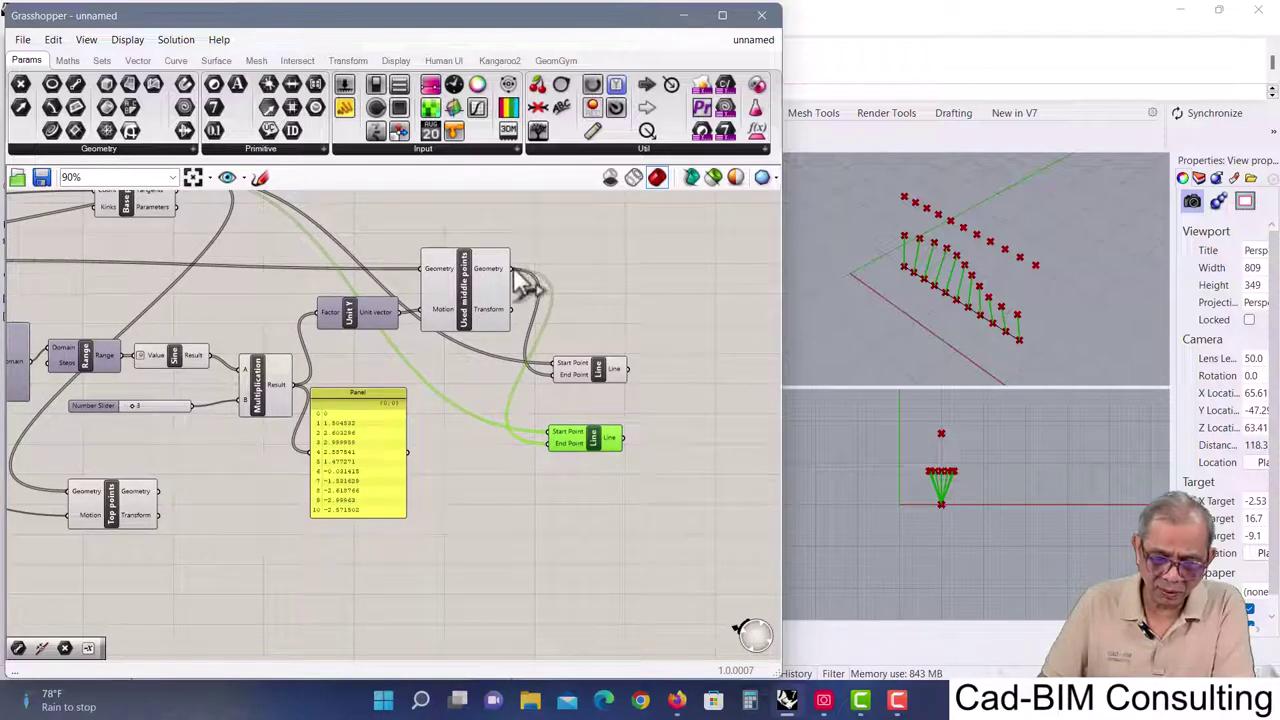
drag(514, 295, 555, 436)
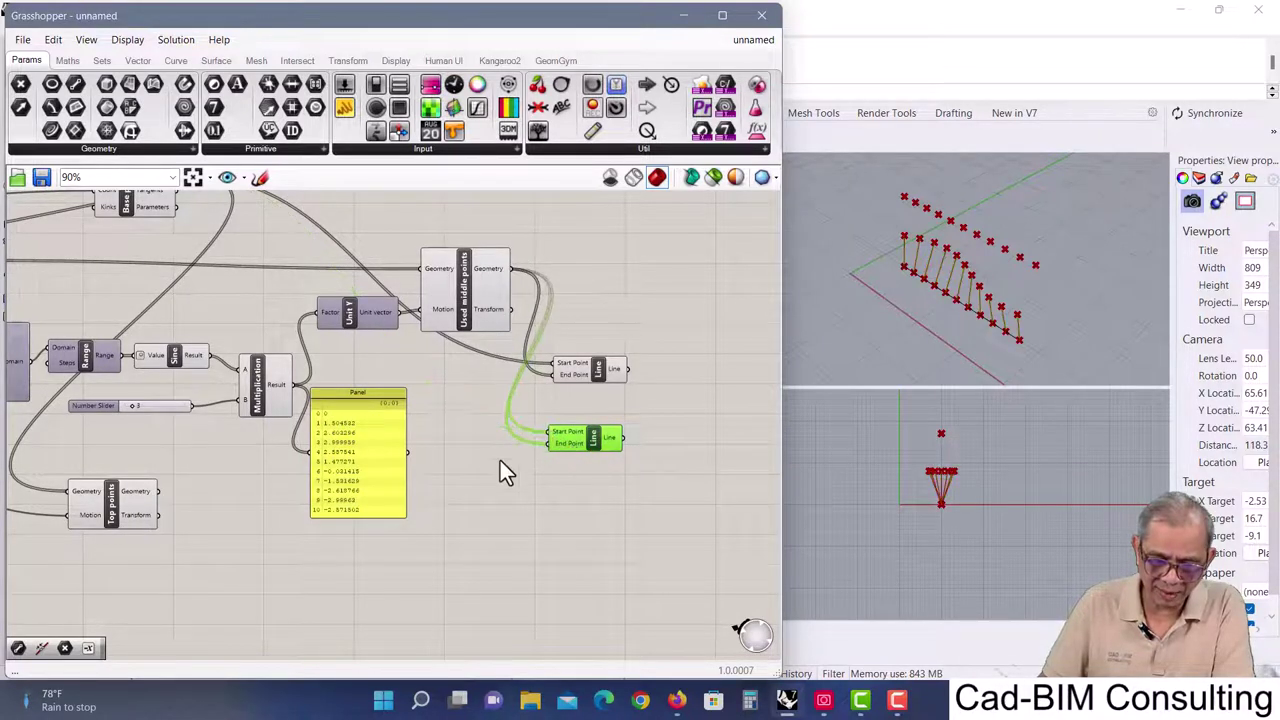
right_drag(186, 489, 223, 451)
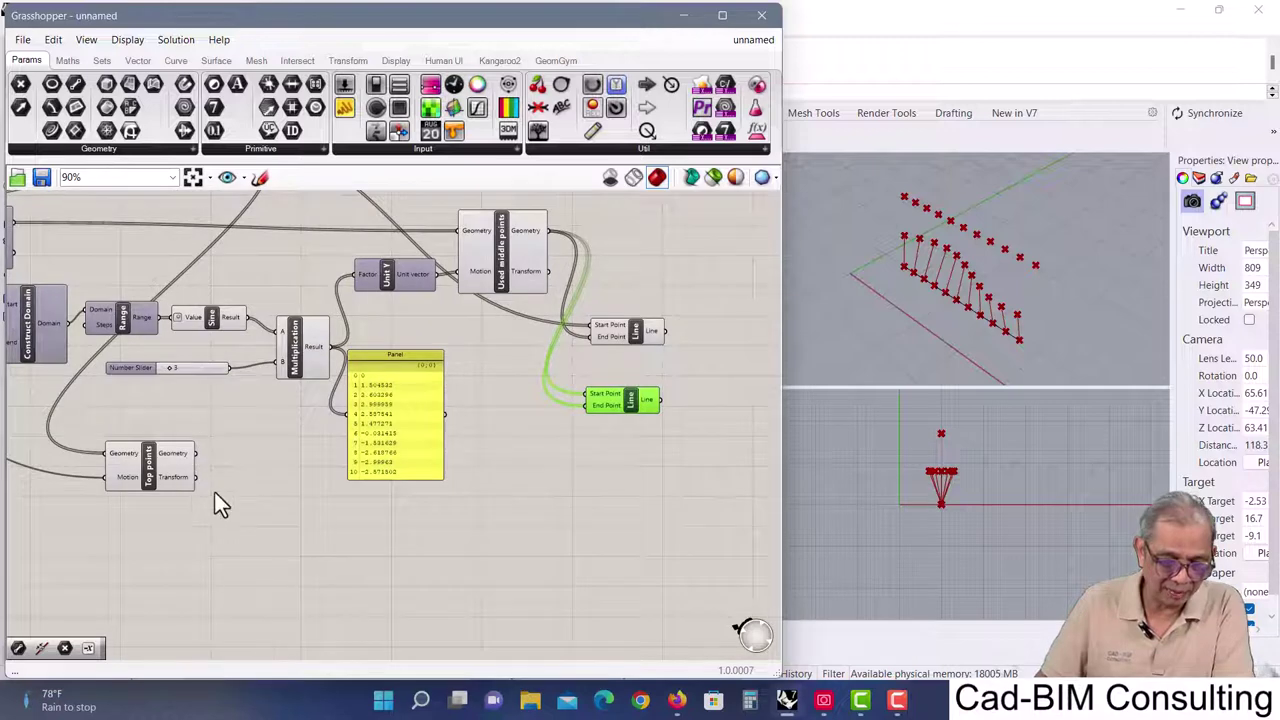
drag(195, 453, 584, 407)
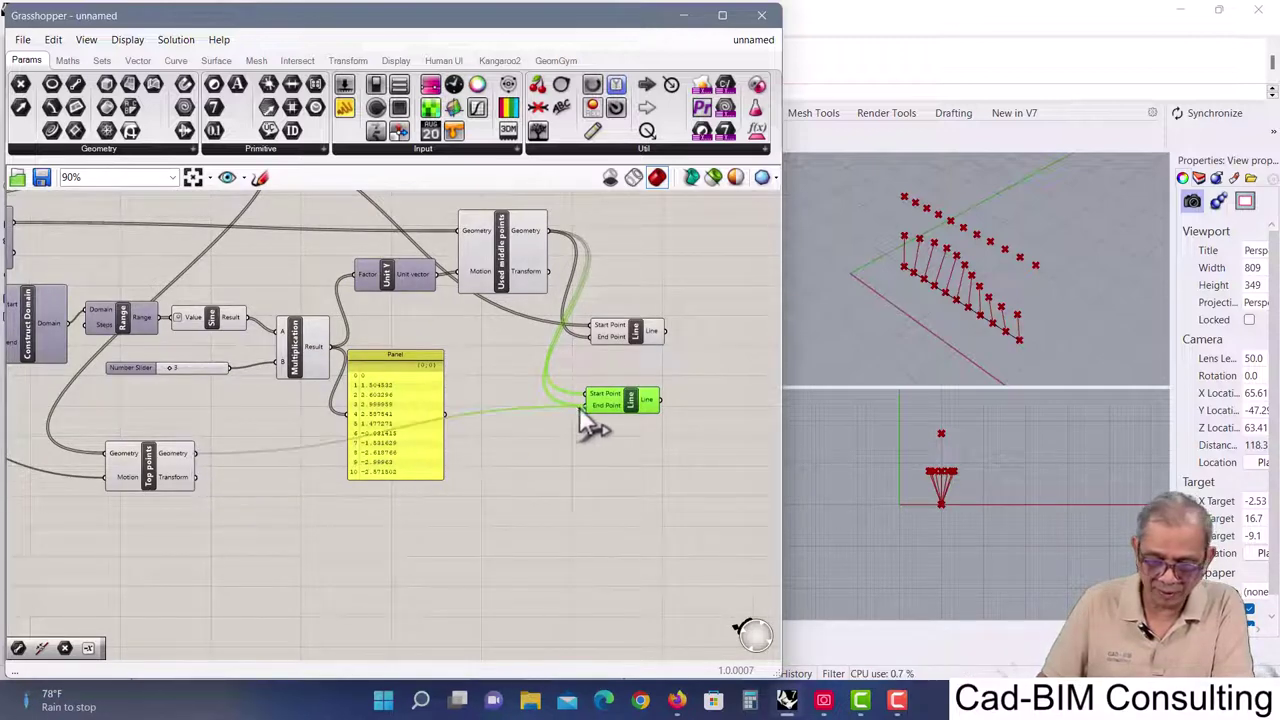
right_drag(609, 460, 523, 457)
- Align the two Line components one above the other and highlight each one's lines in turn
scroll(543, 337, up, 2)
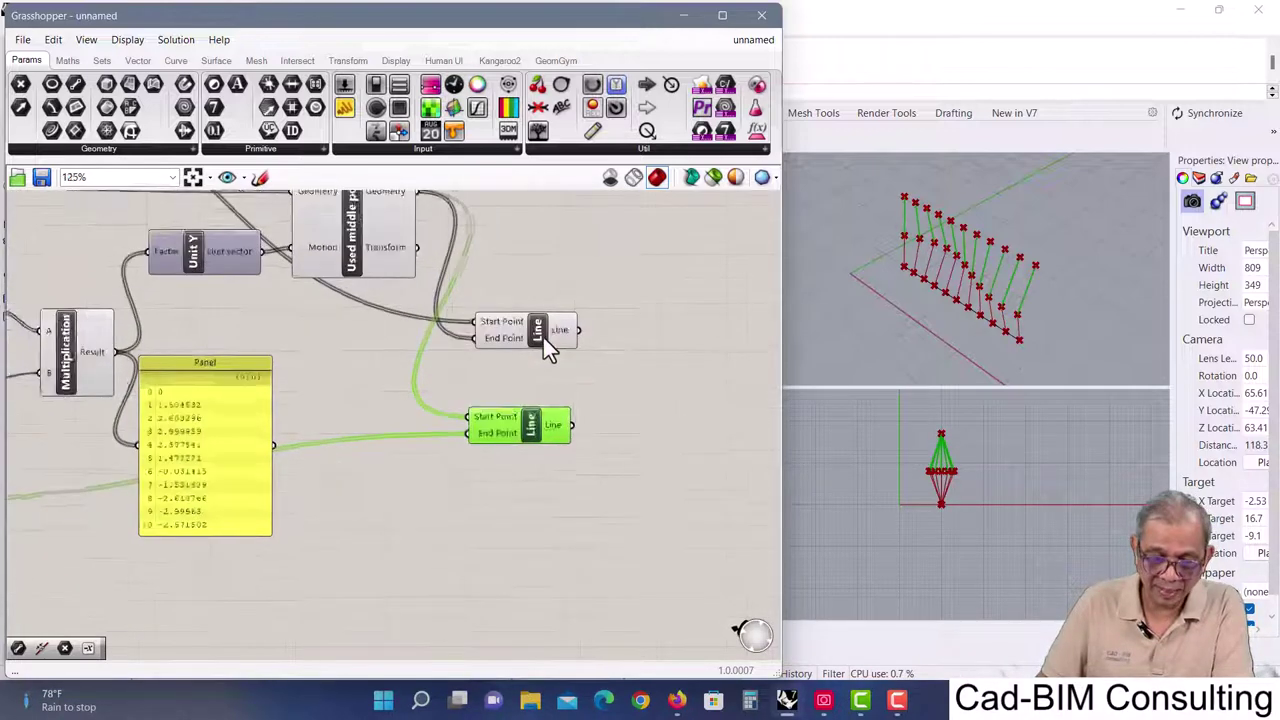
scroll(505, 427, up, 2)
drag(505, 437, 523, 421)
drag(544, 332, 556, 341)
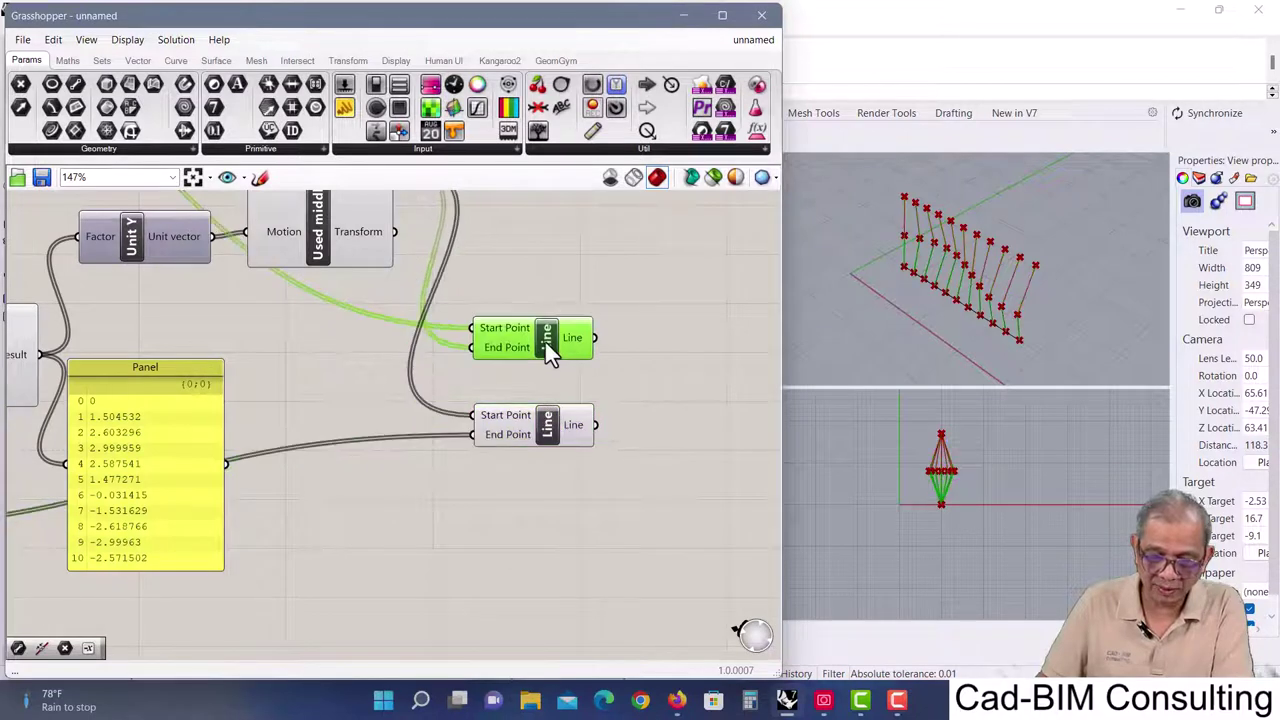
click(549, 422)
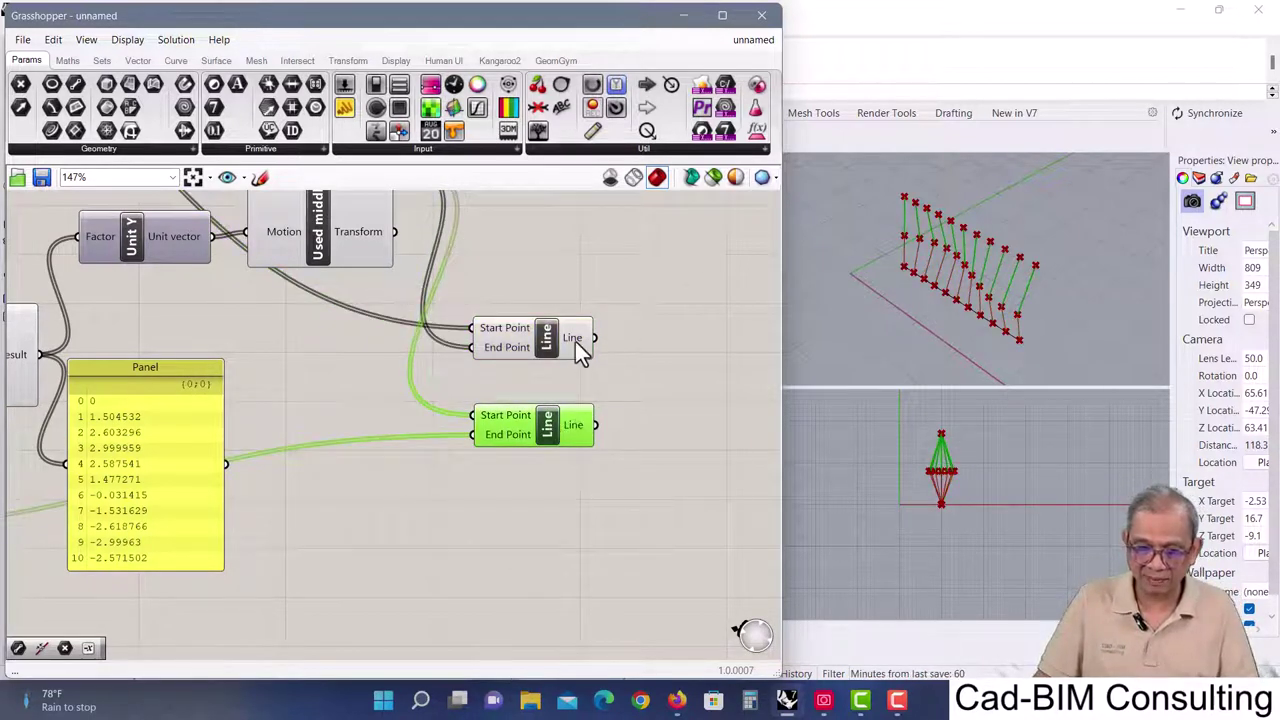
click(575, 343)
click(579, 430)
click(580, 341)
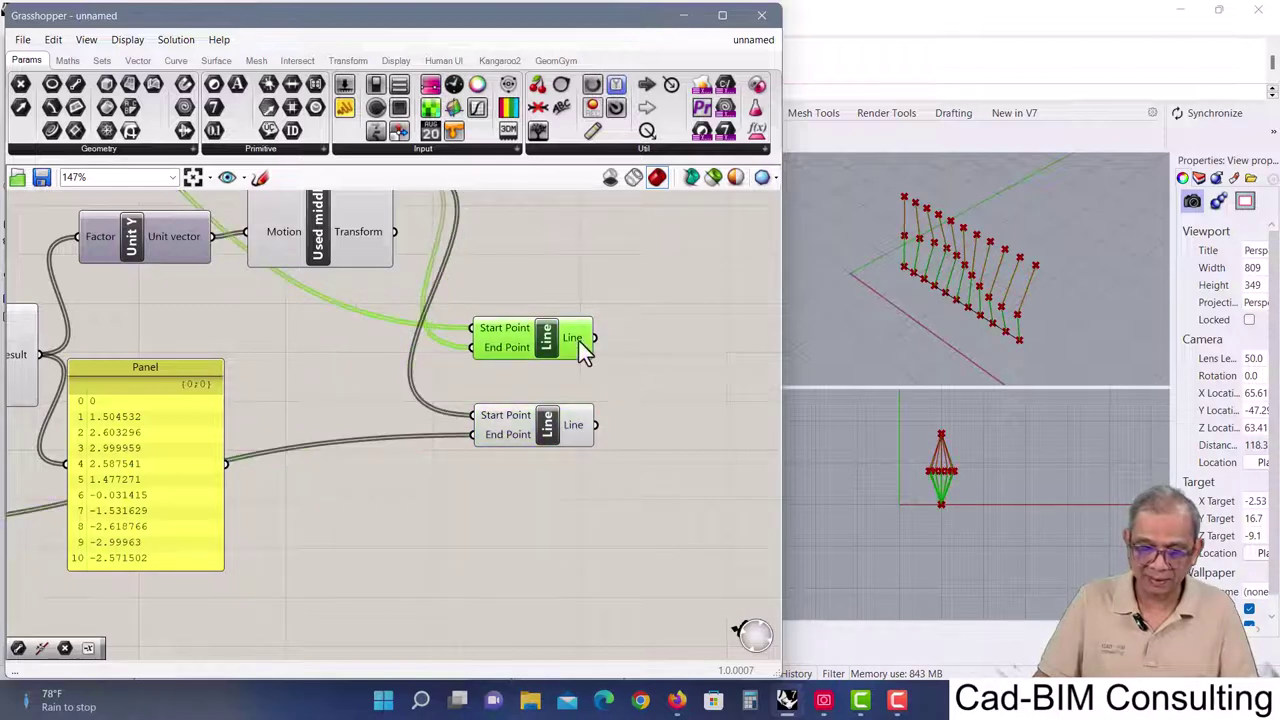
- Add a Join Curves component and place it beyond the two Line components, midway between their heights
right_drag(714, 400, 513, 405)
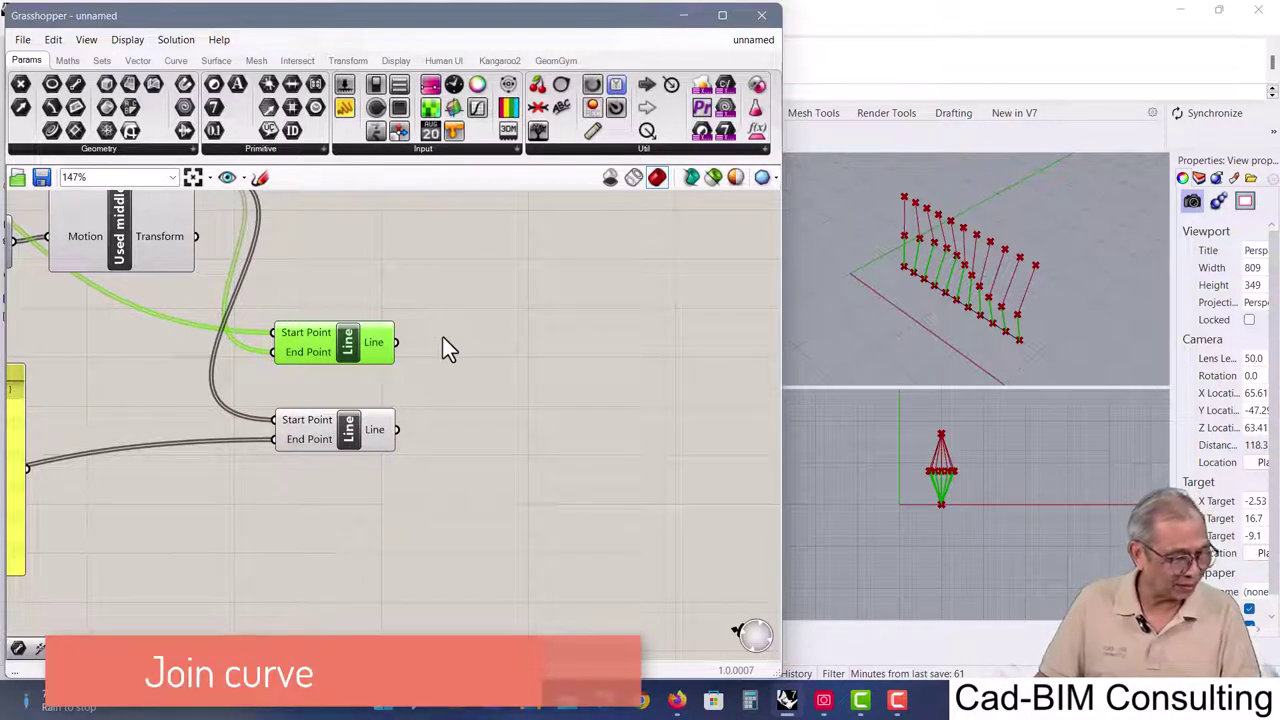
double_click(518, 326)
text(join)
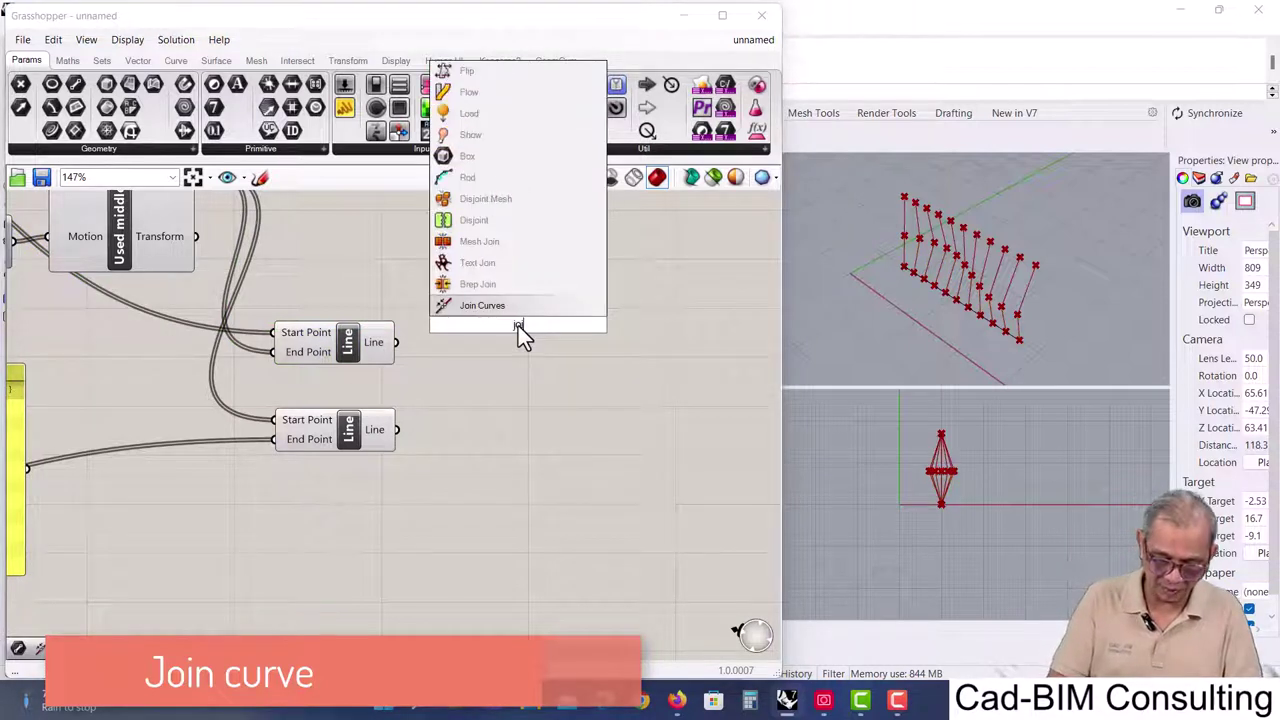
click(494, 285)
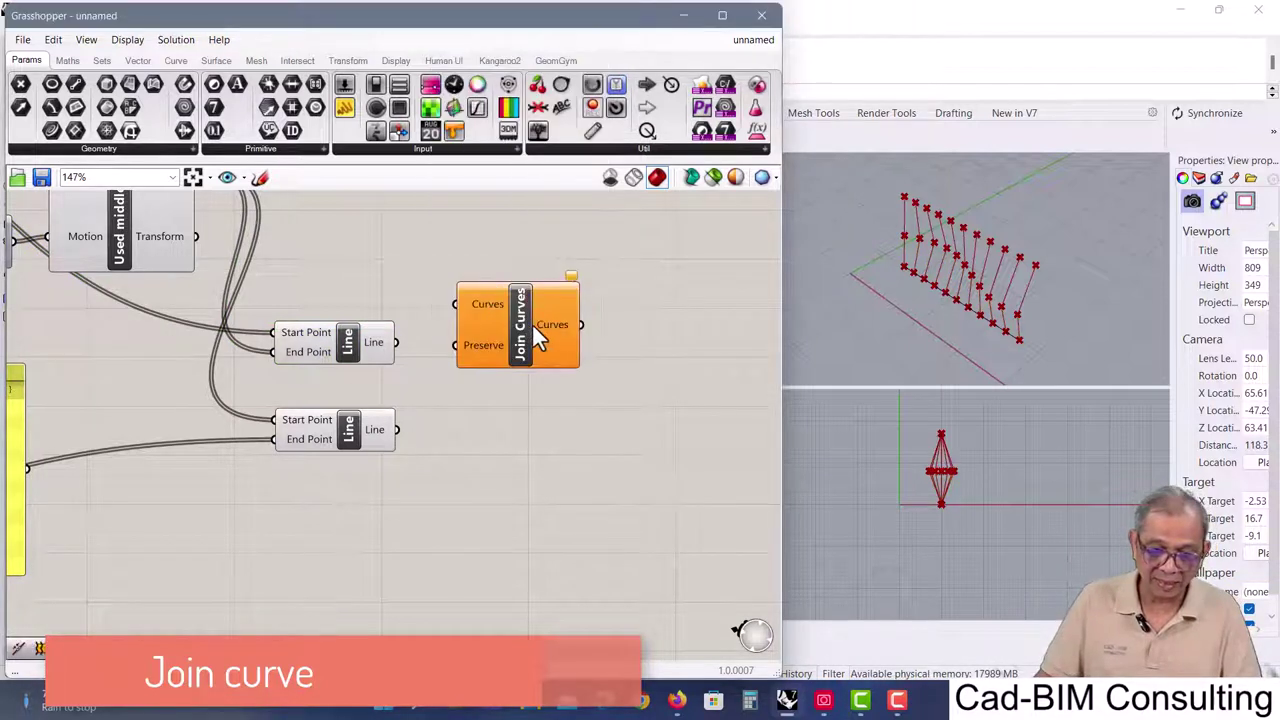
drag(521, 324, 556, 362)
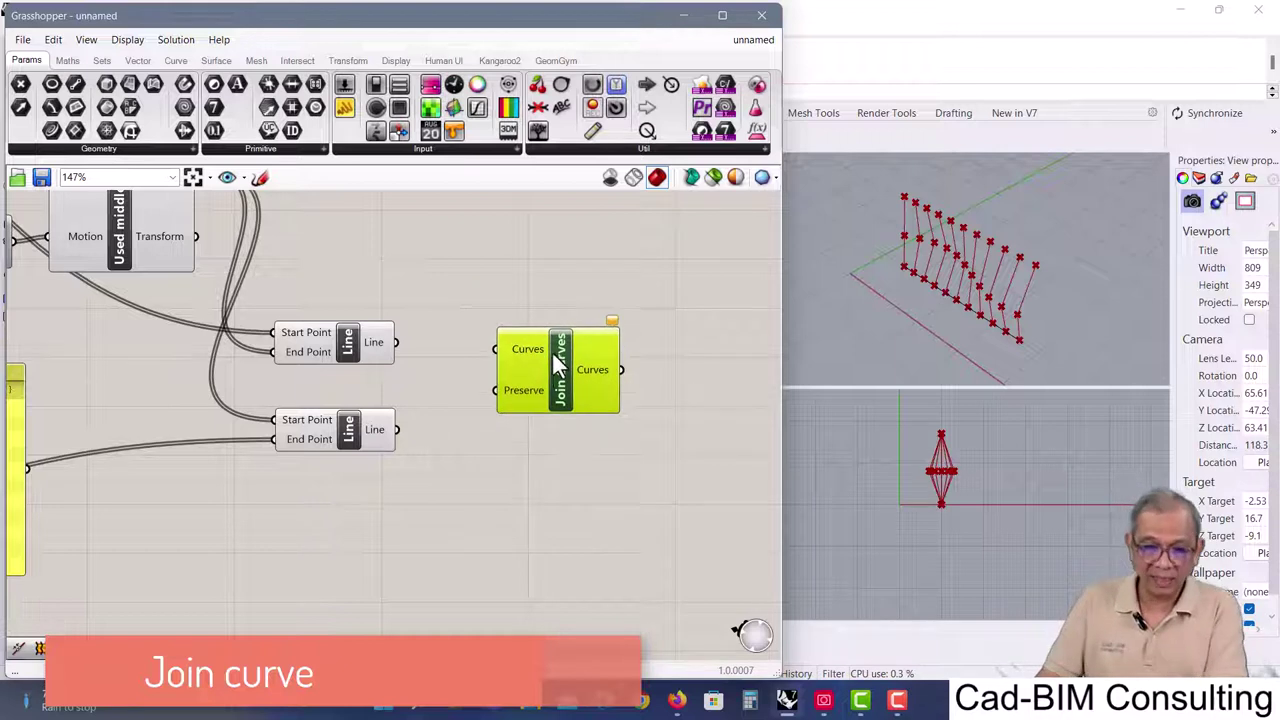
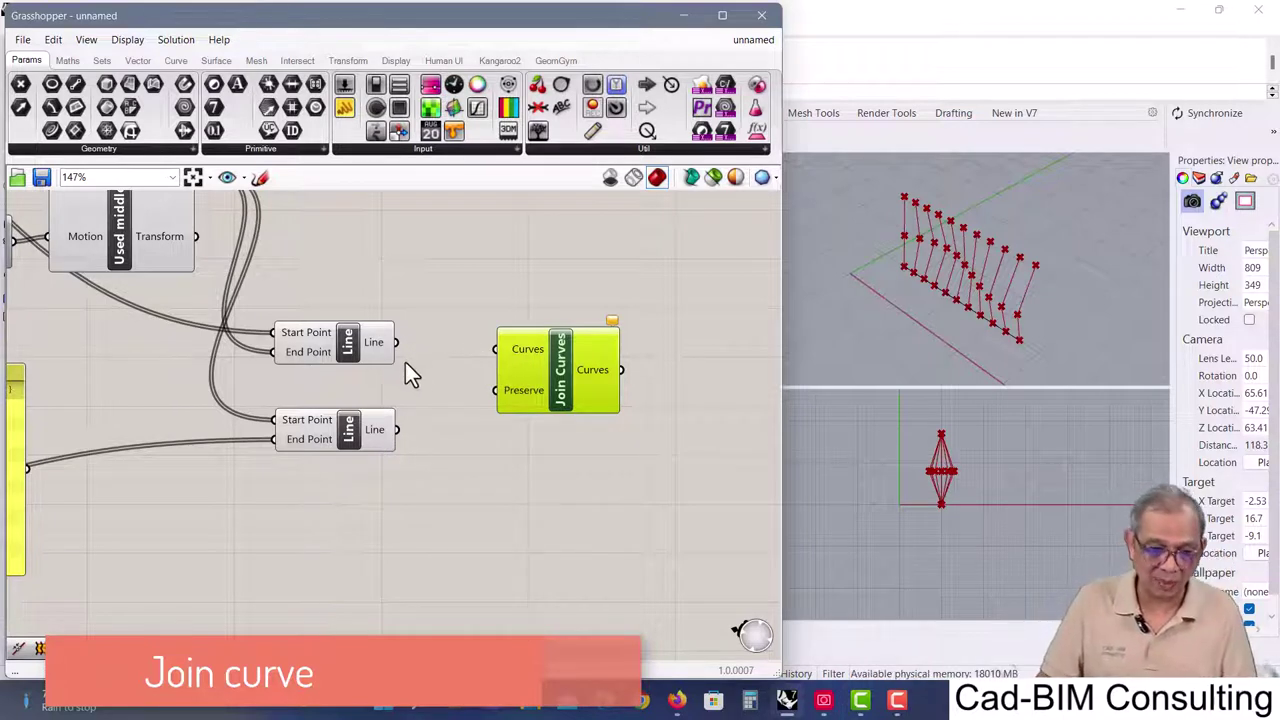
- Connect the outputs of both Line components to the Curves input of Join Curves
drag(398, 342, 496, 350)
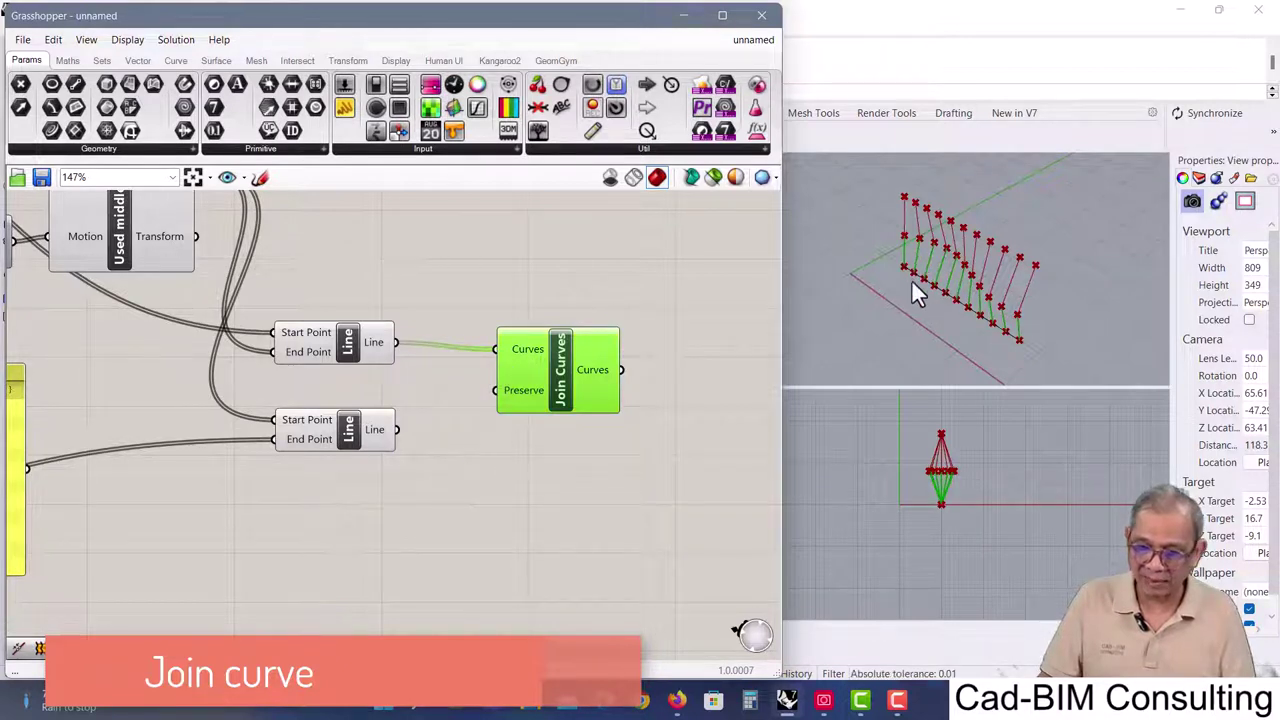
drag(397, 429, 505, 348)
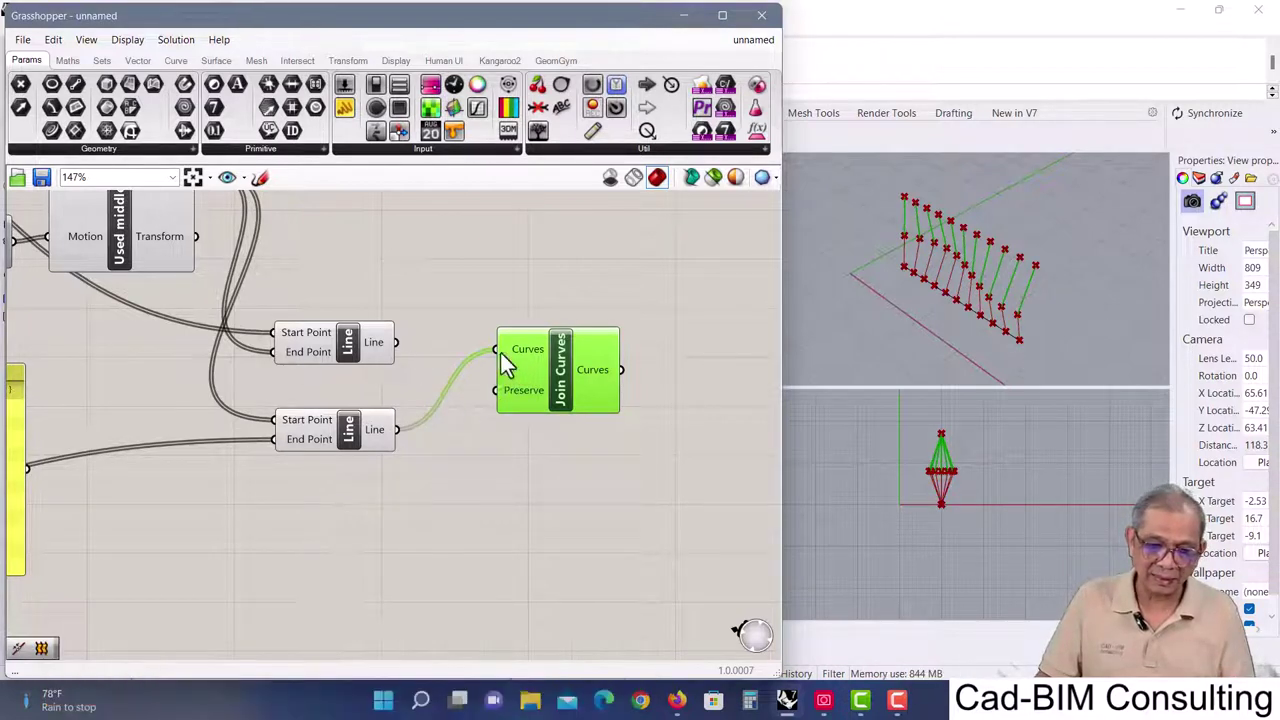
drag(397, 342, 497, 349)
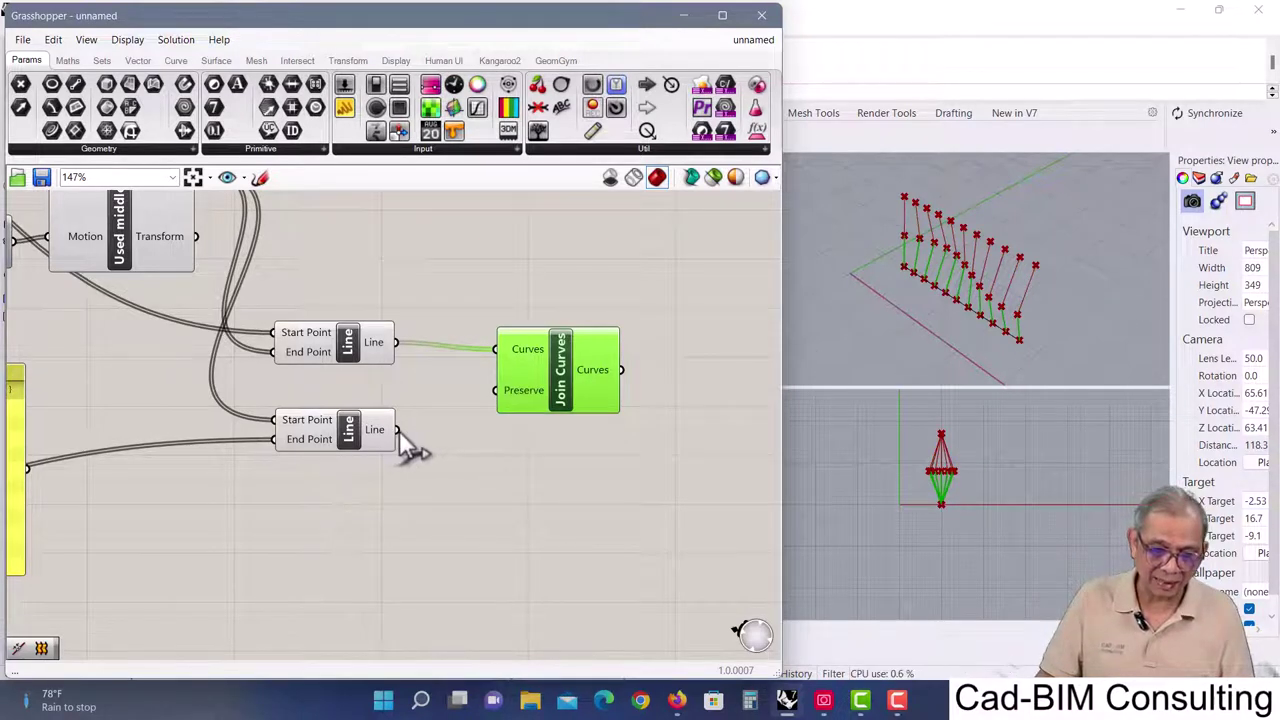
drag(397, 430, 481, 360)
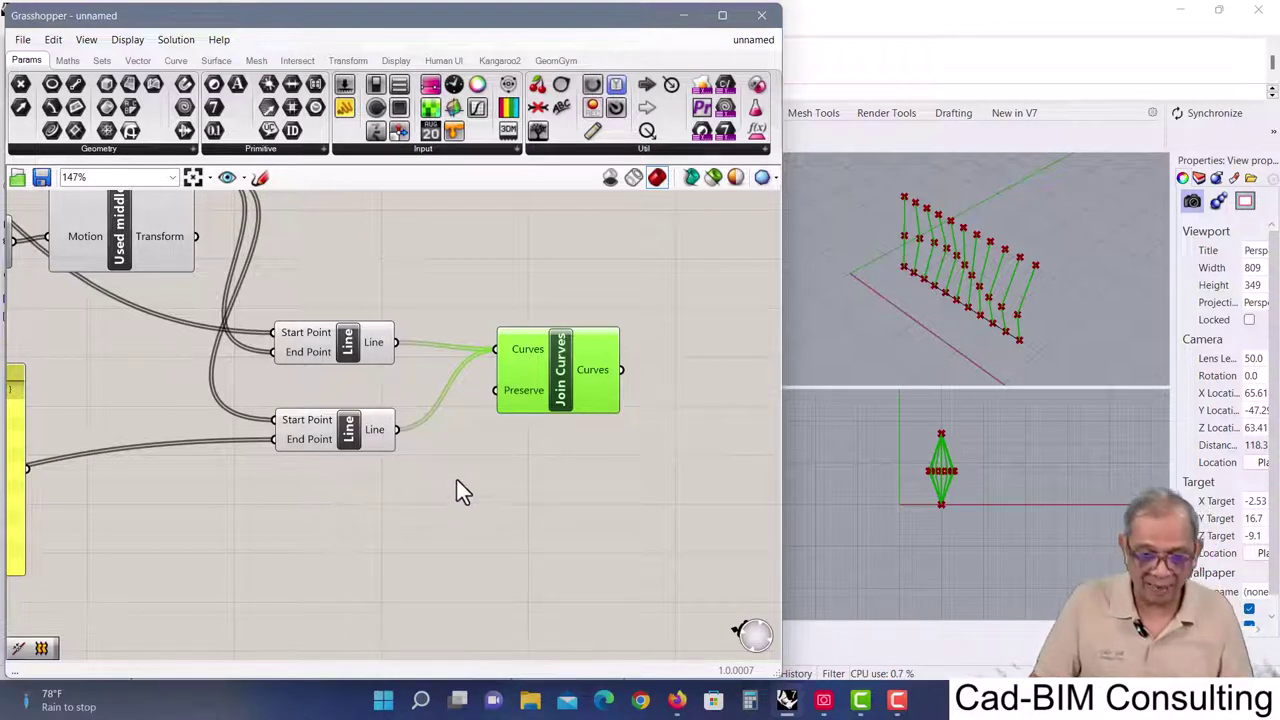
- Add a Loft component and place it beside Join Curves
scroll(457, 480, down, 2)
right_drag(481, 483, 414, 491)
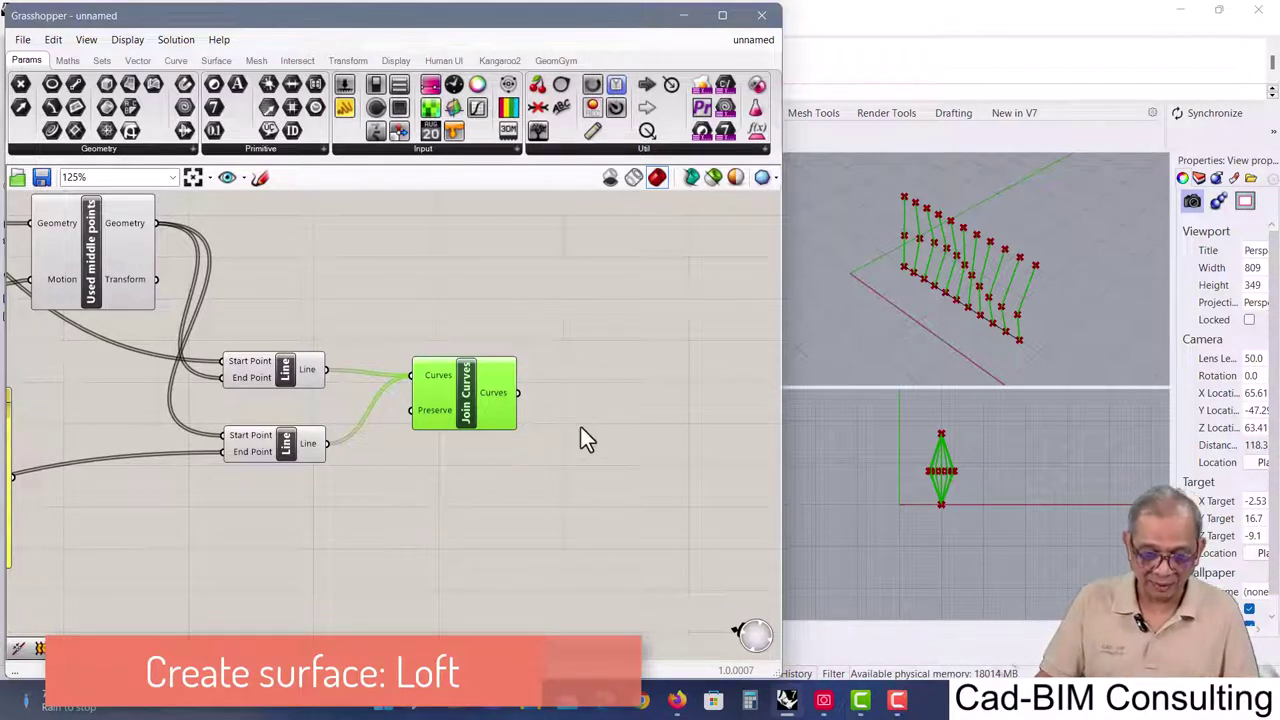
right_drag(581, 428, 481, 402)
double_click(536, 340)
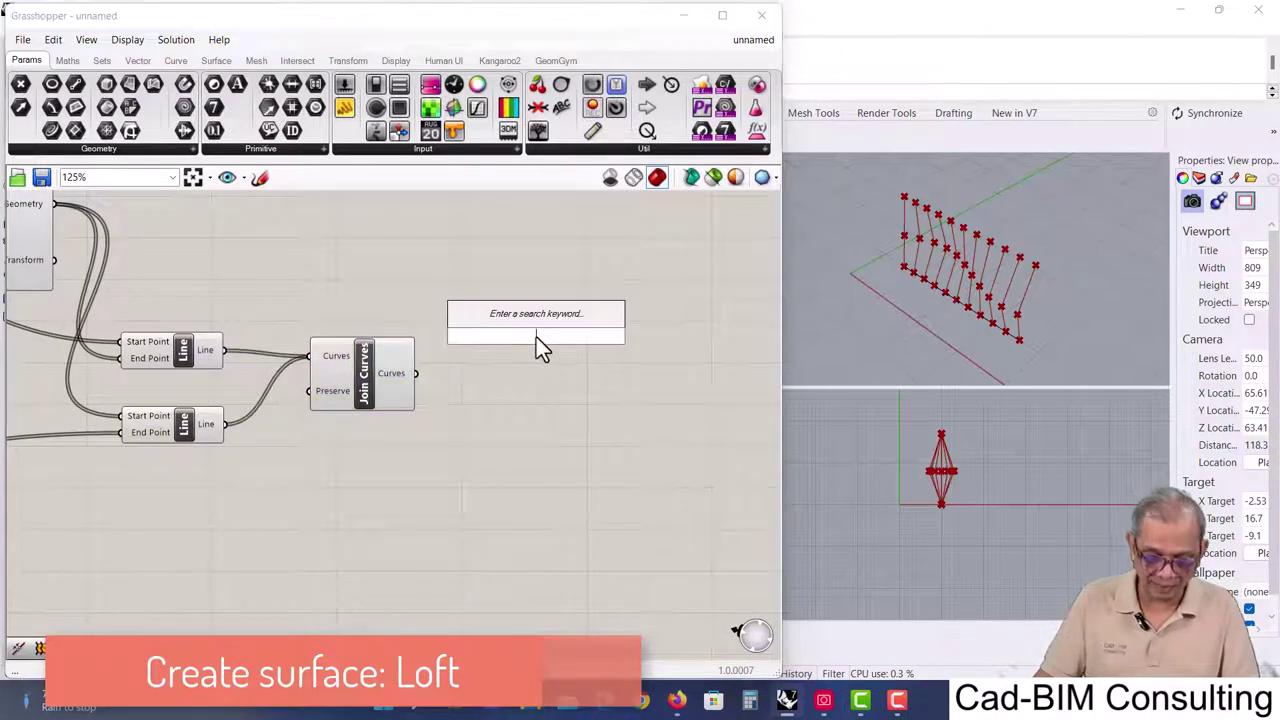
text(loft)
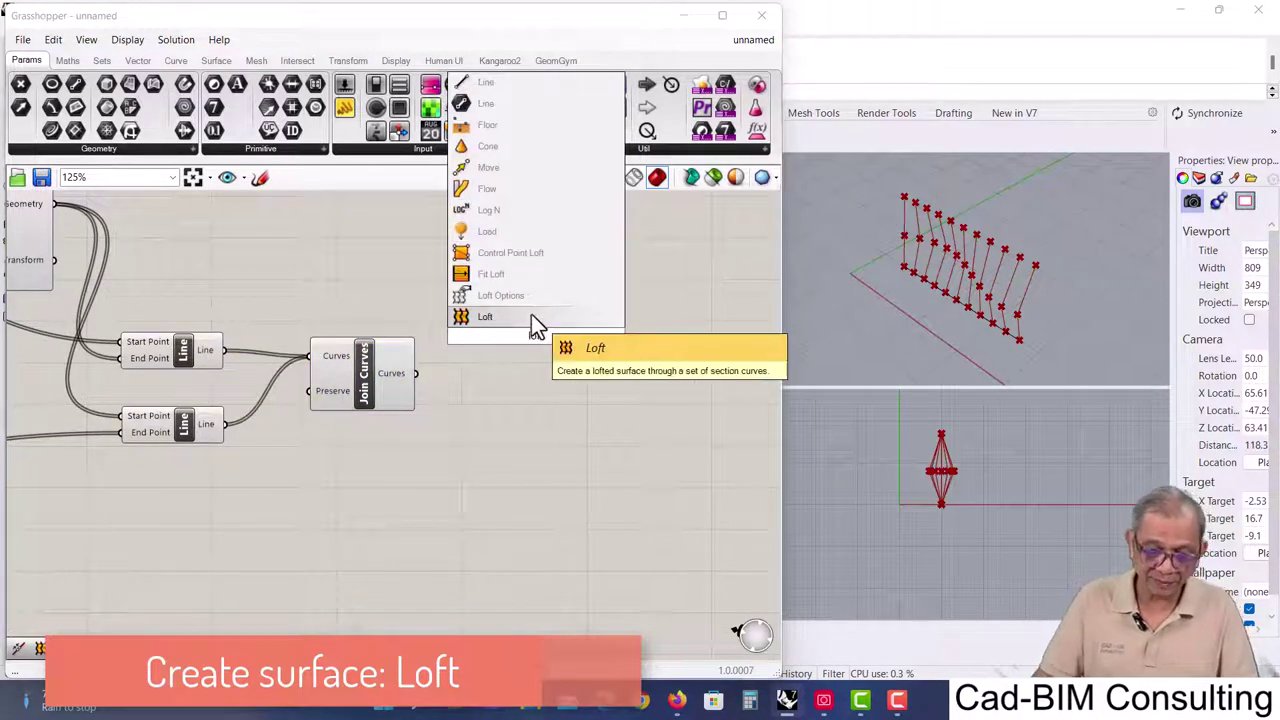
click(536, 318)
drag(535, 339, 538, 392)
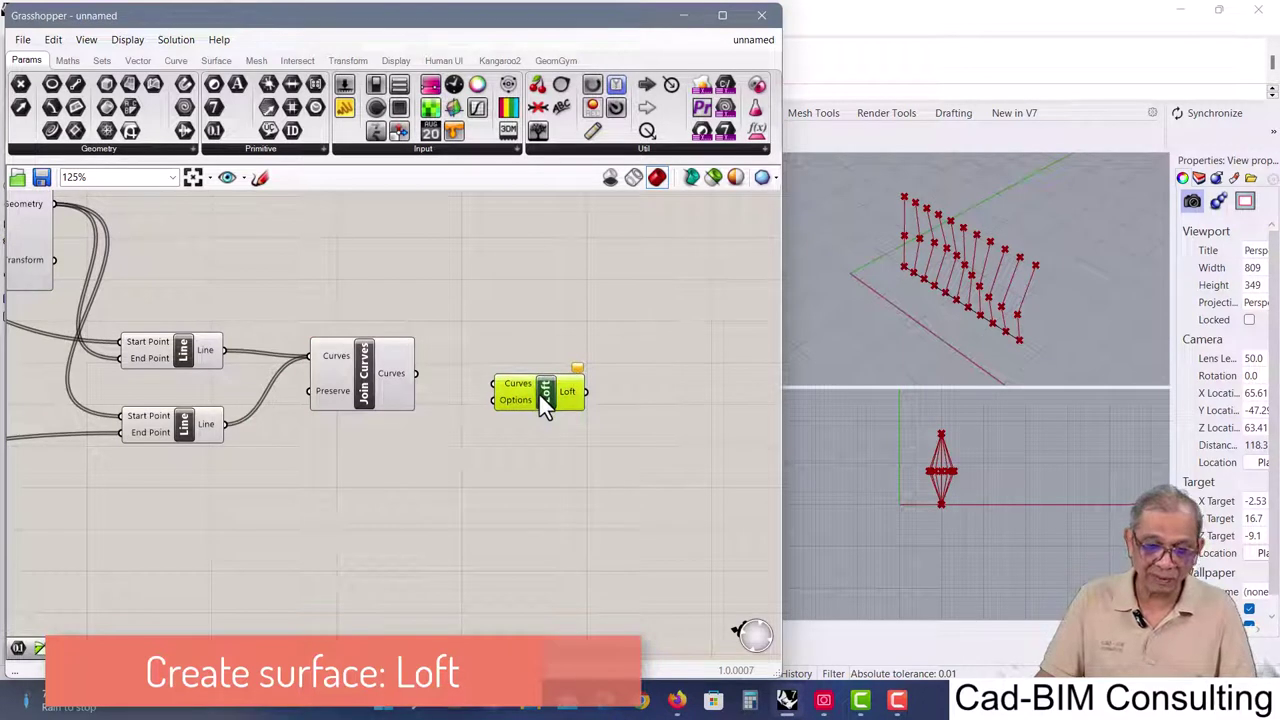
- Connect the Join Curves output to Loft's Curves input and inspect the lofted surface in the perspective viewport
drag(417, 373, 513, 397)
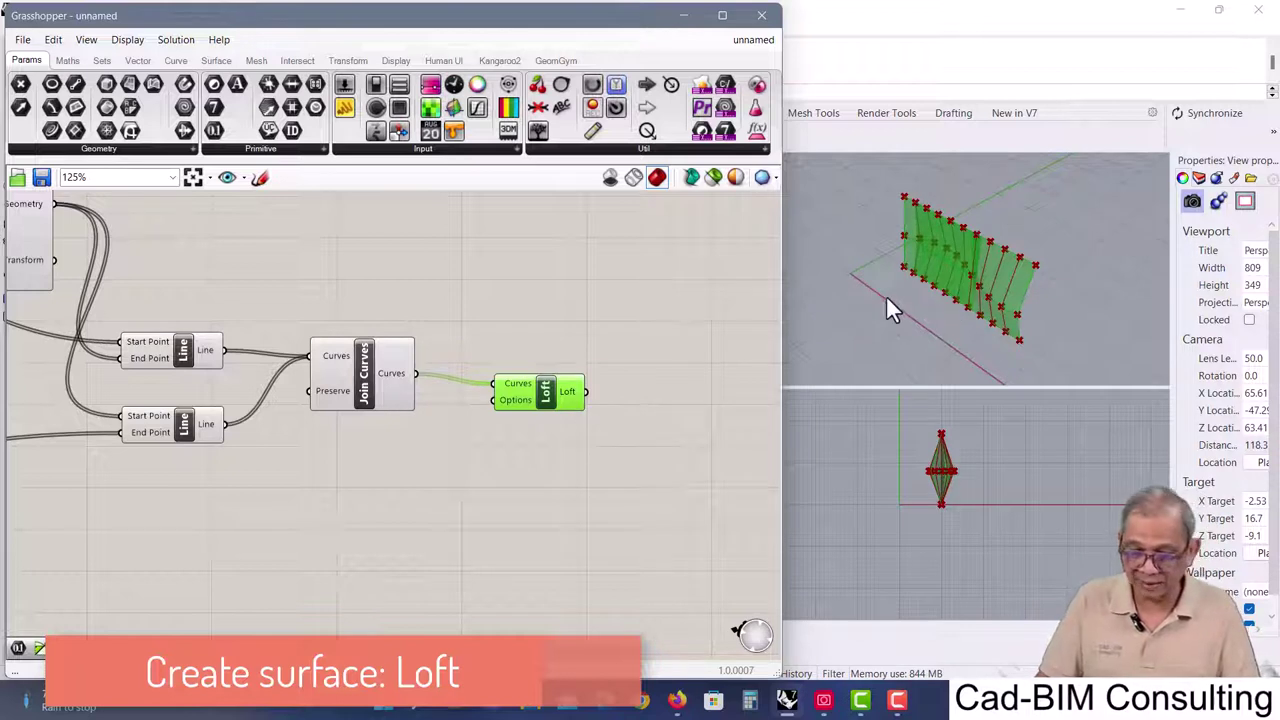
right_drag(886, 301, 915, 310)
scroll(938, 305, up, 2)
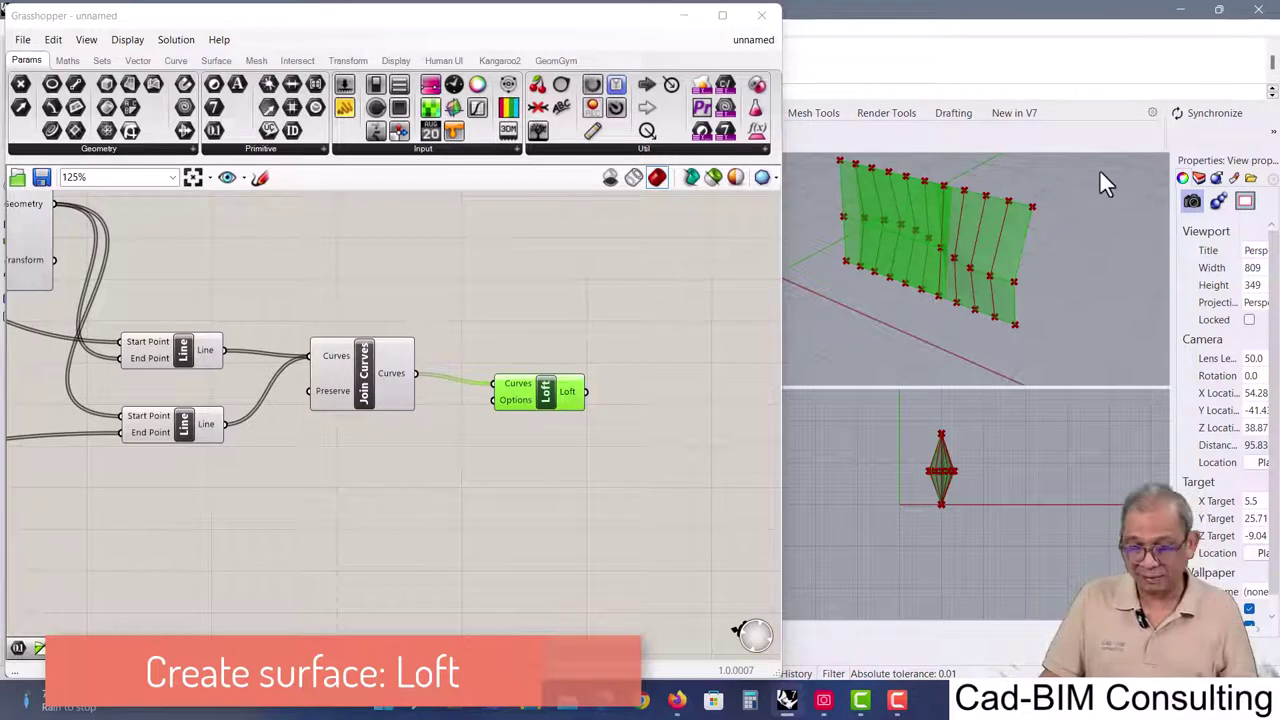
right_drag(991, 261, 954, 271)
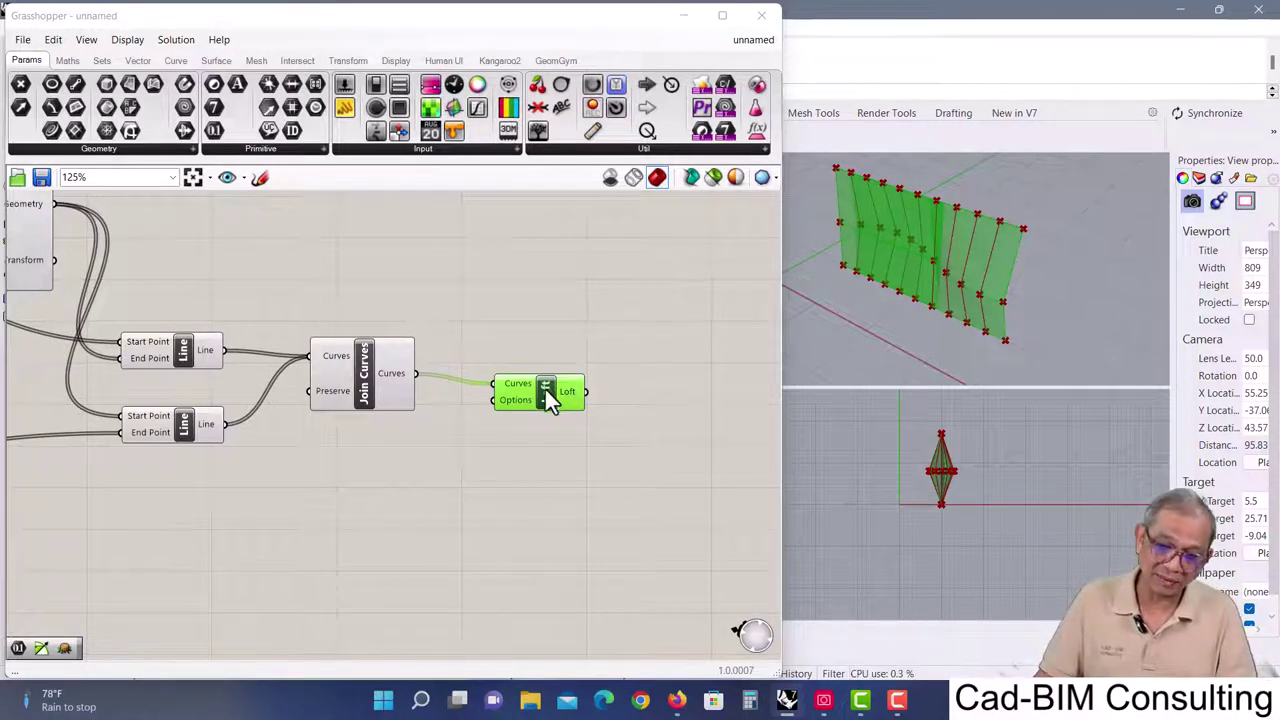
- Add a Custom Preview component and place it beyond the Loft component
click(585, 338)
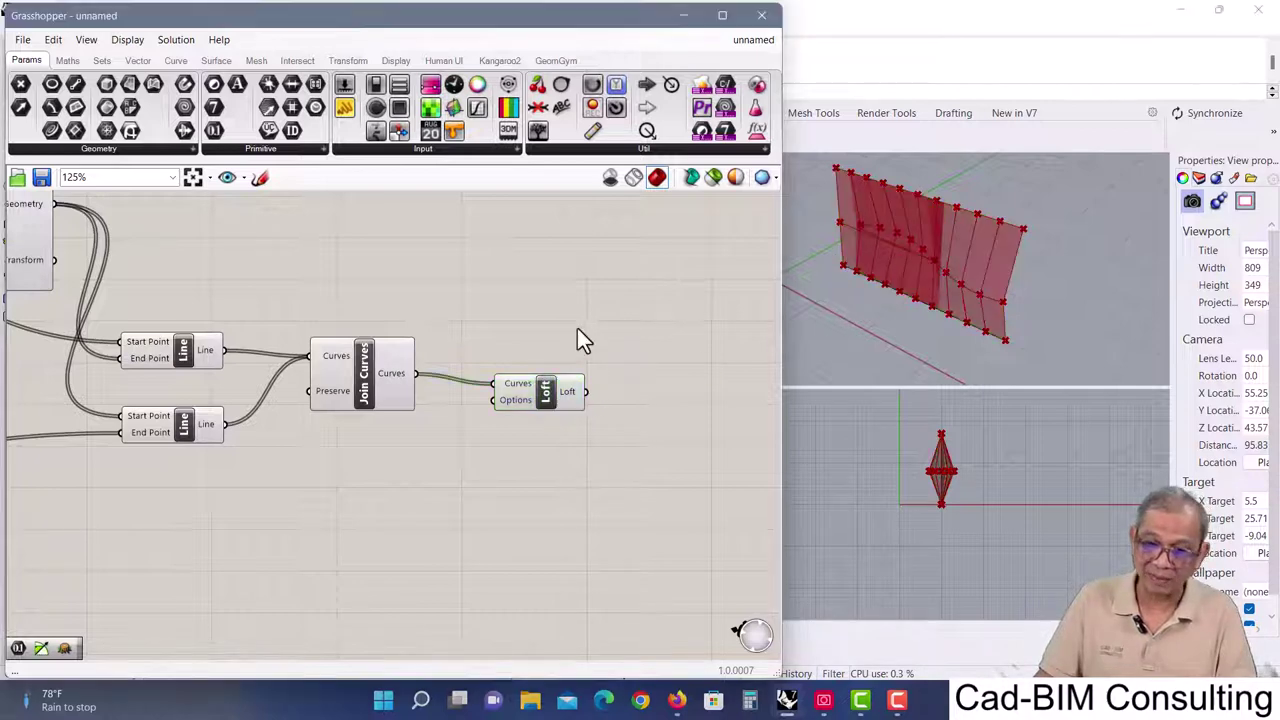
click(549, 394)
right_drag(614, 380, 490, 400)
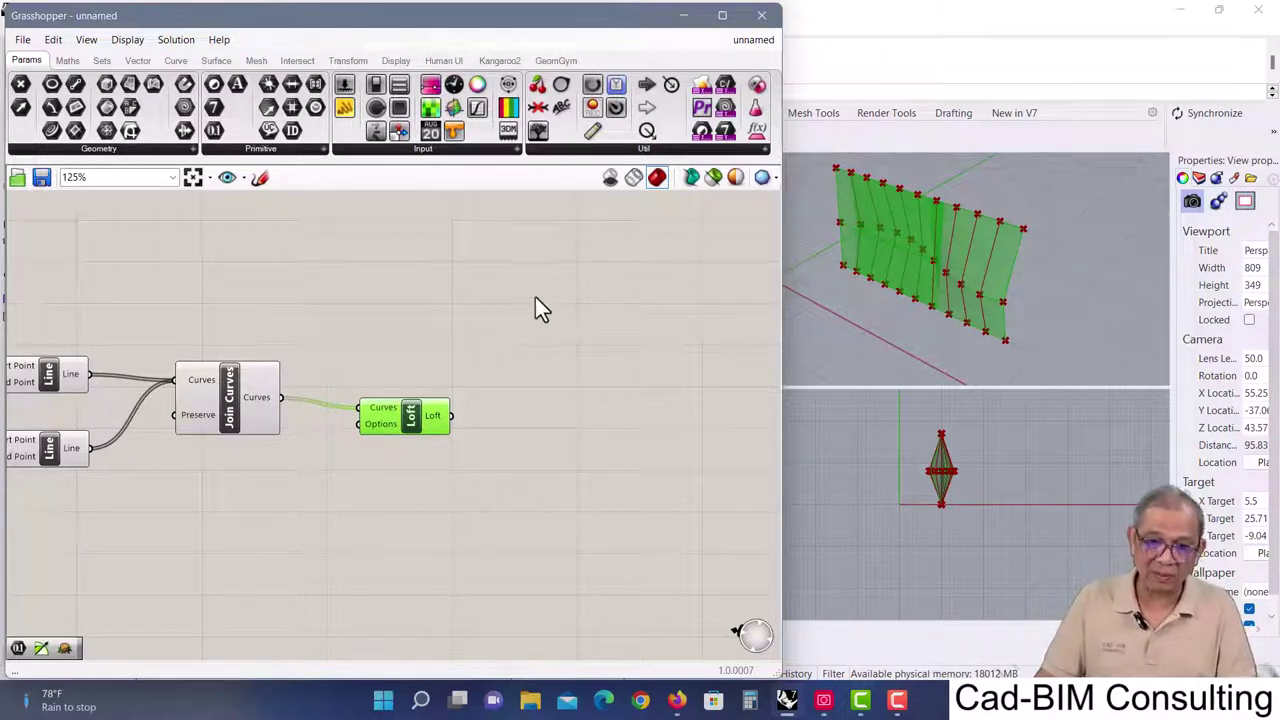
click(396, 60)
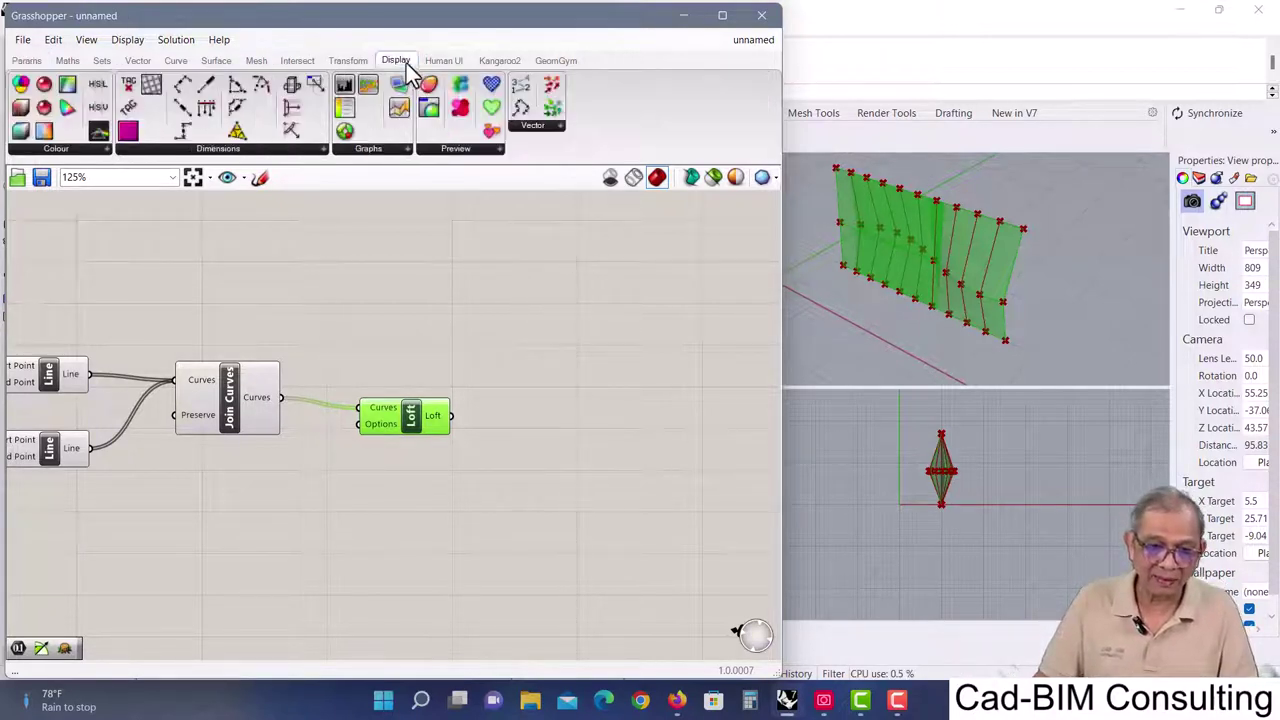
click(490, 155)
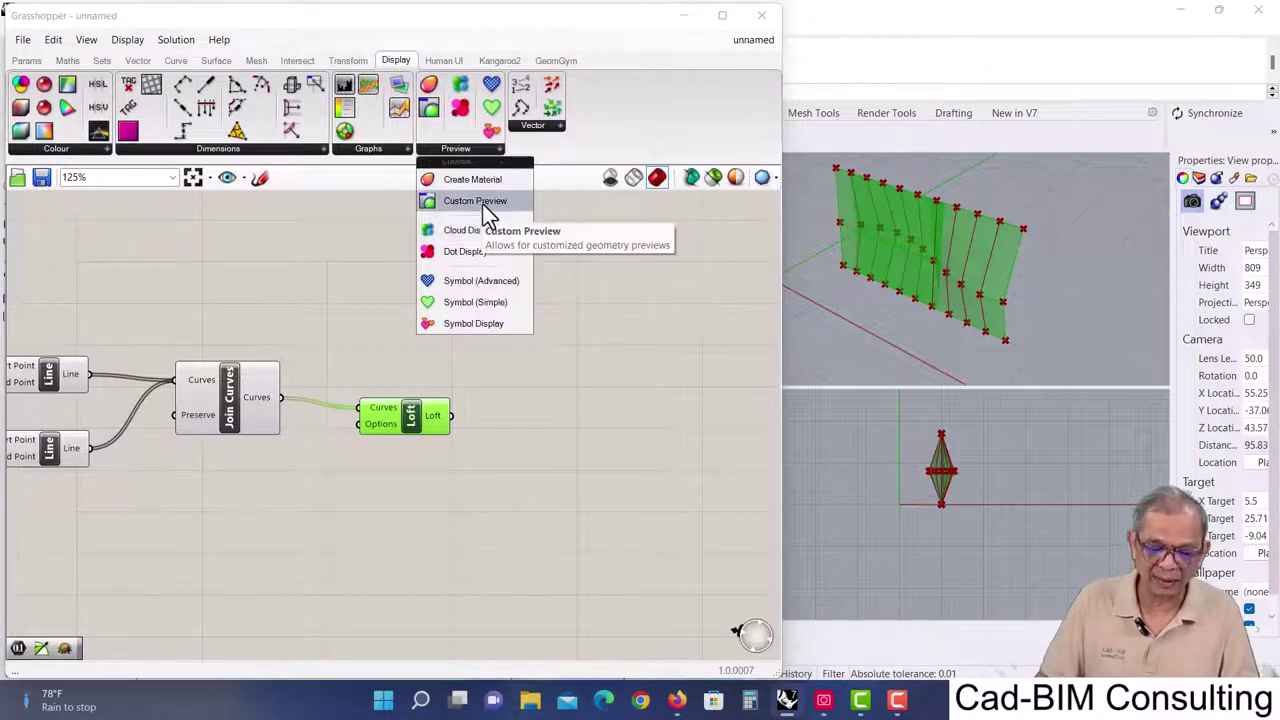
drag(478, 204, 548, 299)
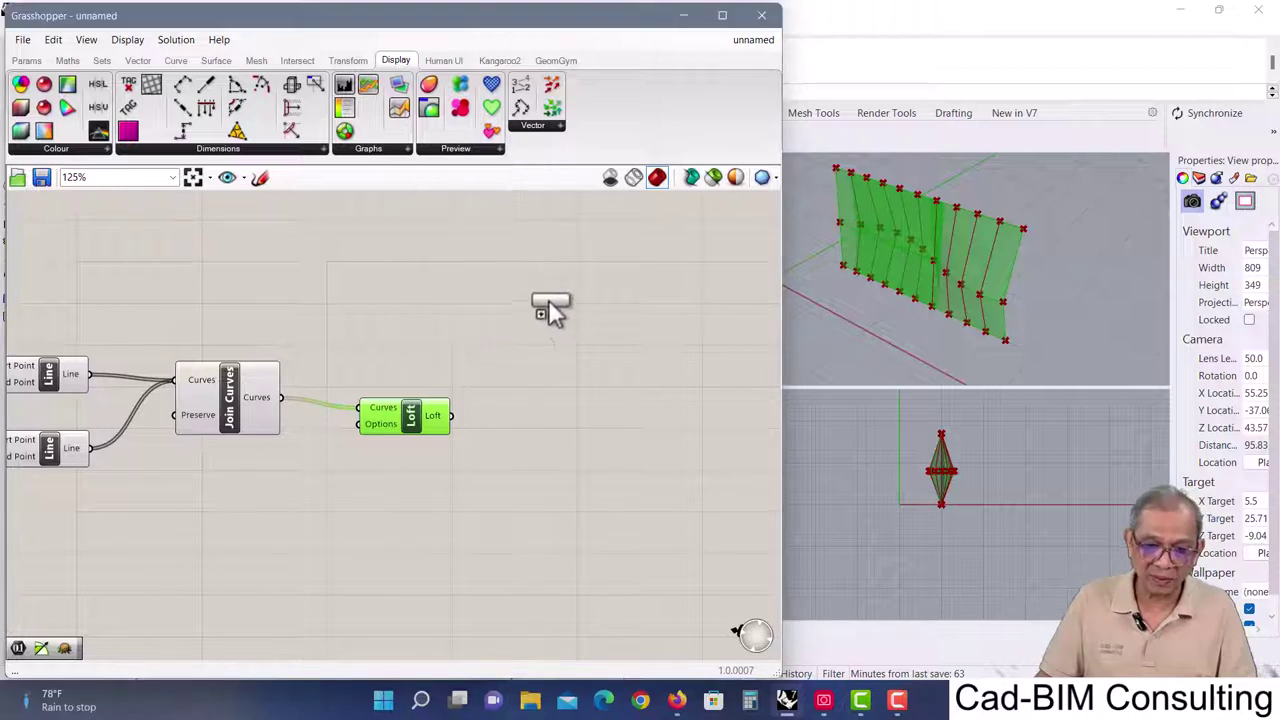
drag(555, 366, 630, 366)
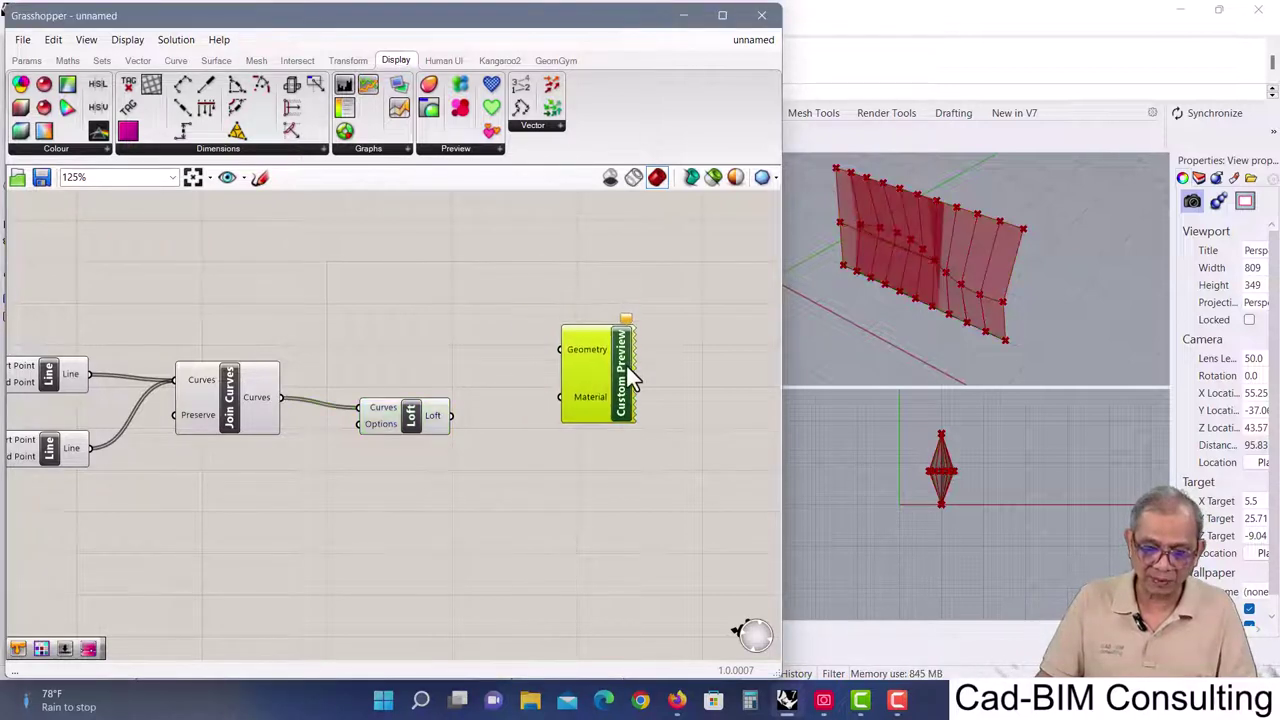
- Connect the Loft output to Custom Preview's Geometry input and adjust the Custom Preview component's placement
drag(451, 416, 565, 349)
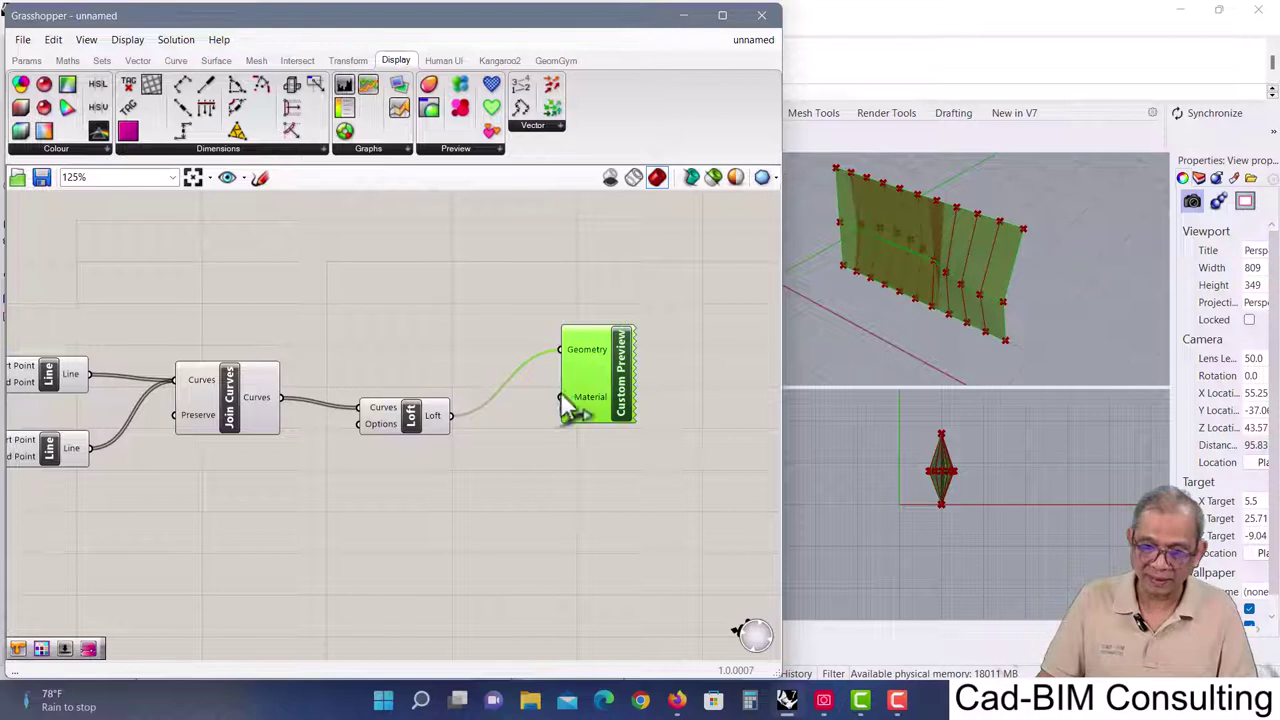
click(633, 475)
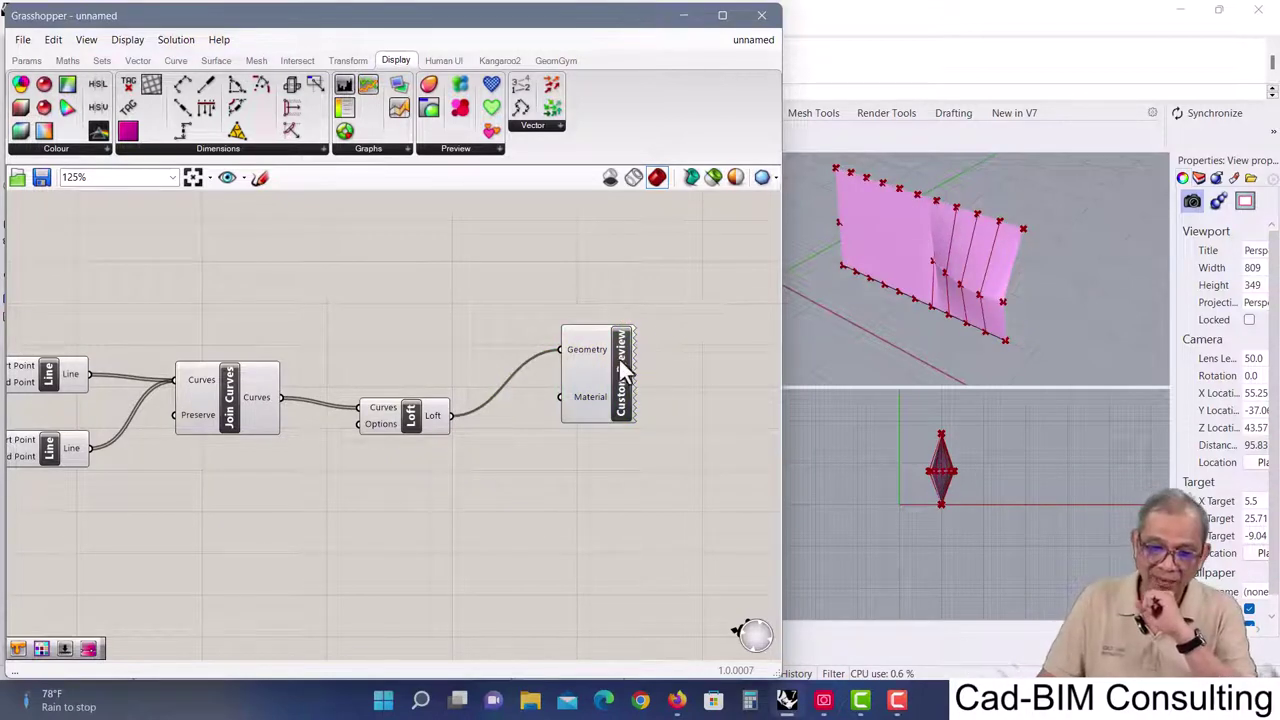
drag(622, 368, 631, 371)
click(703, 320)
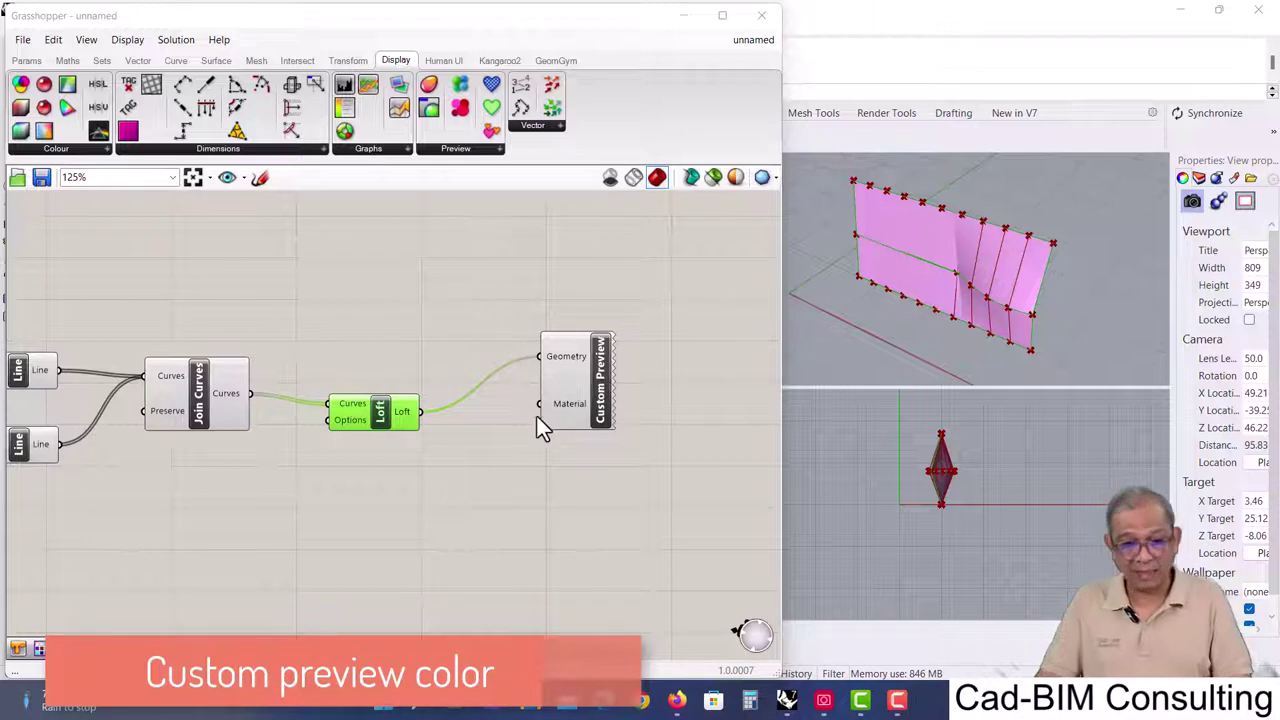
drag(606, 393, 612, 410)
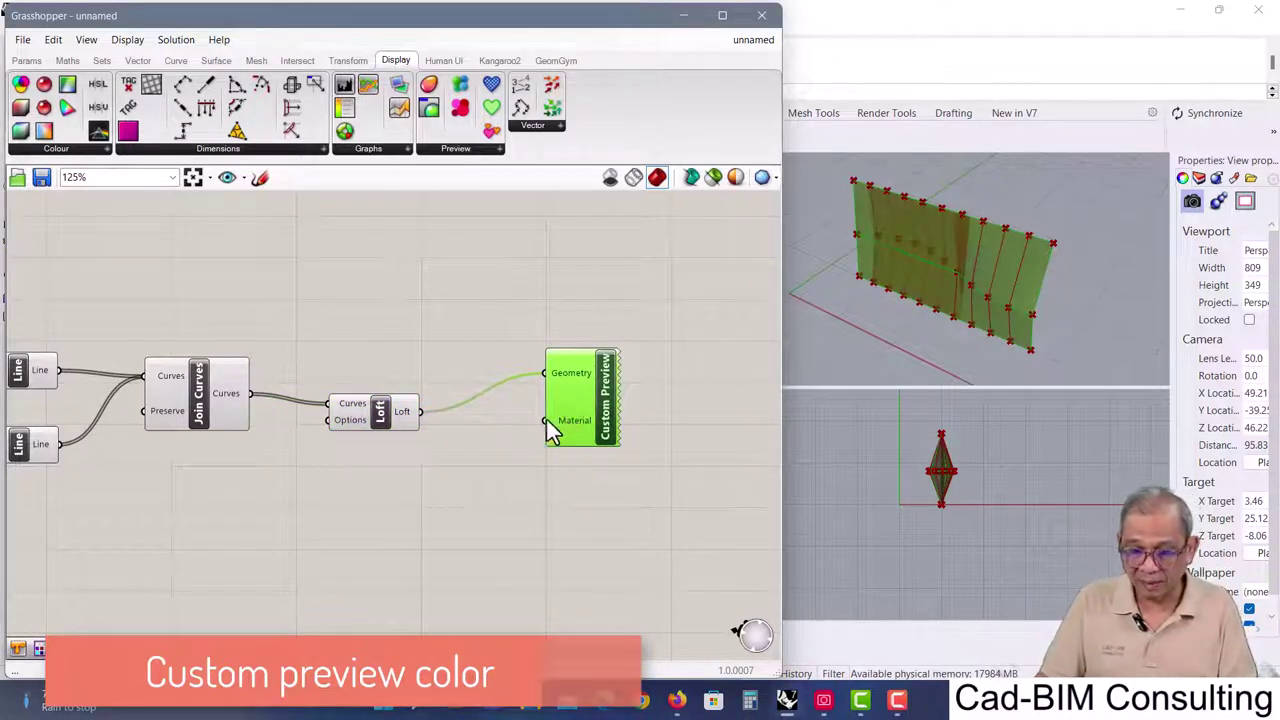
- Add a Colour Swatch below Loft, connect it to Custom Preview's Material input and inspect the surface in the perspective viewport
double_click(438, 476)
text(co)
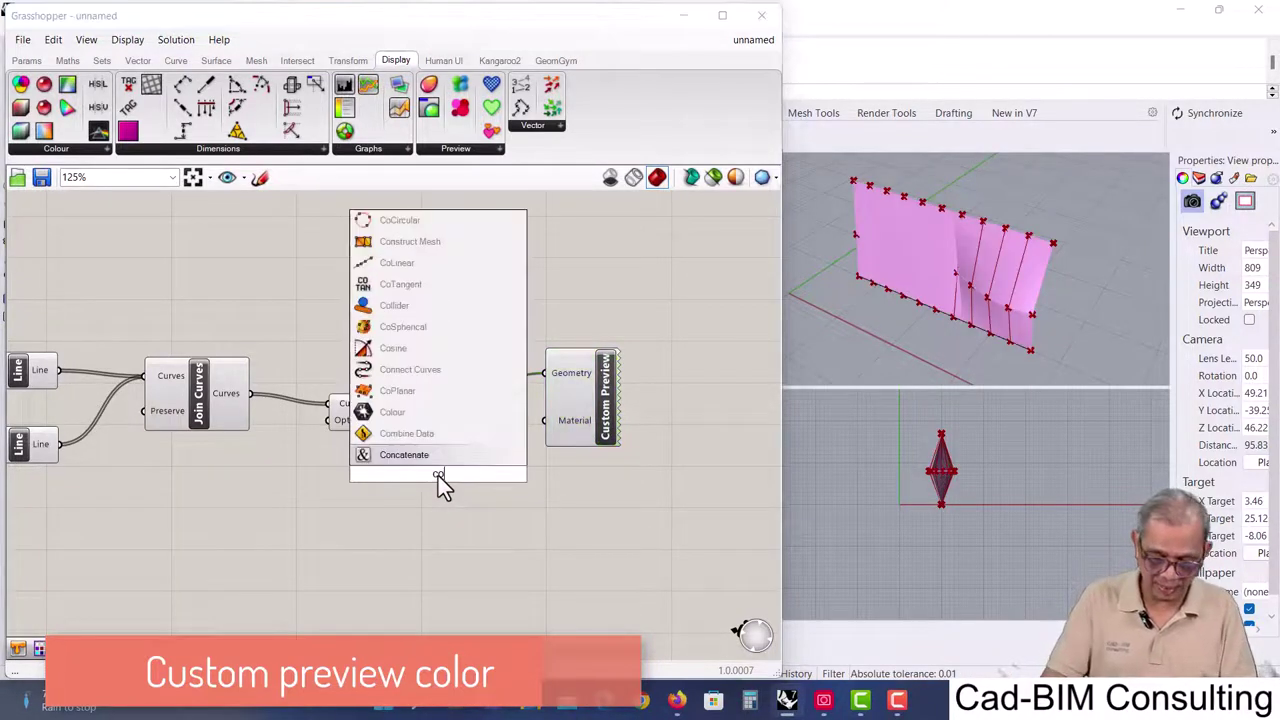
text(lor swat)
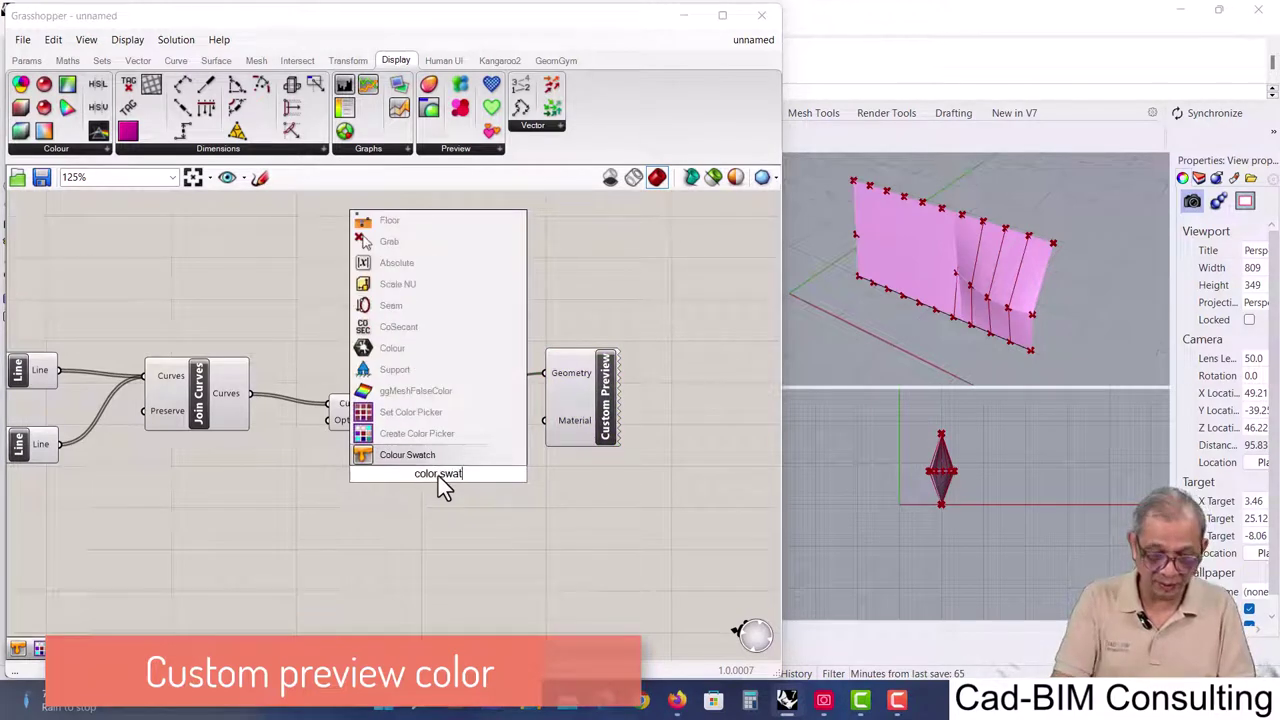
click(428, 459)
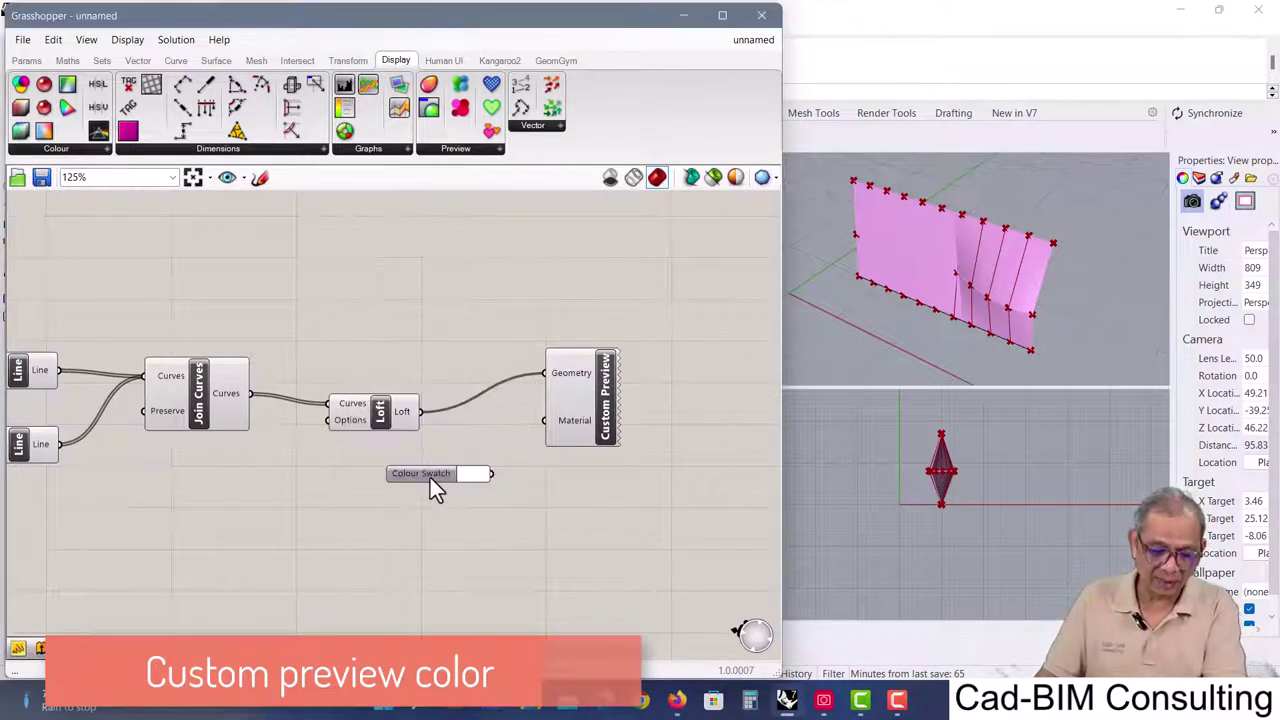
drag(431, 481, 546, 420)
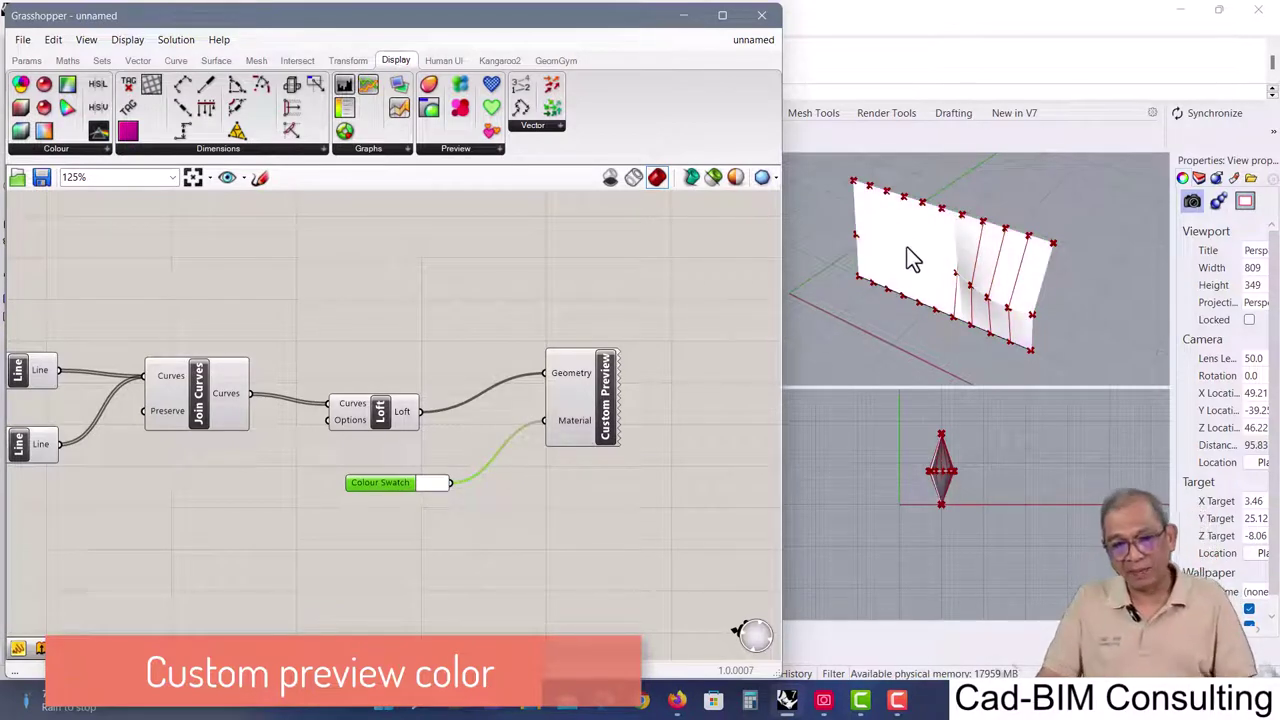
click(1047, 337)
right_drag(1047, 337, 857, 335)
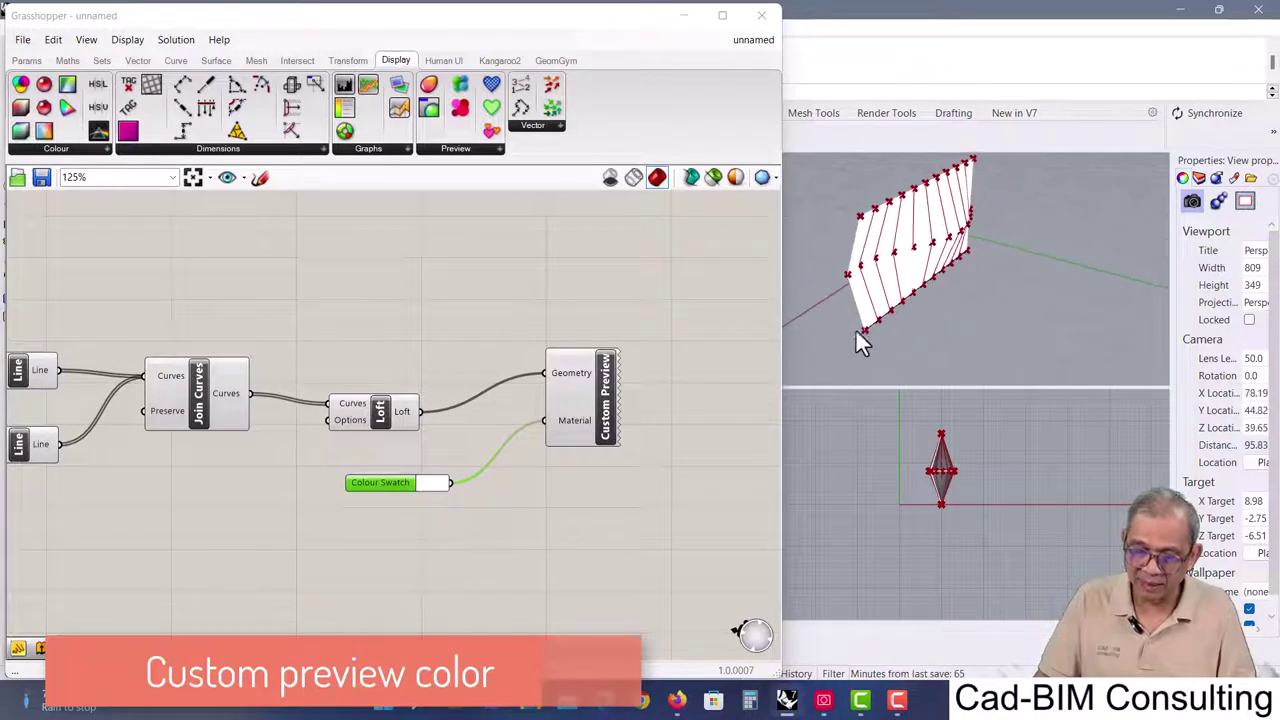
- Set the Colour Swatch to a muted green with hue 158°, saturation 31 and value 58
click(438, 484)
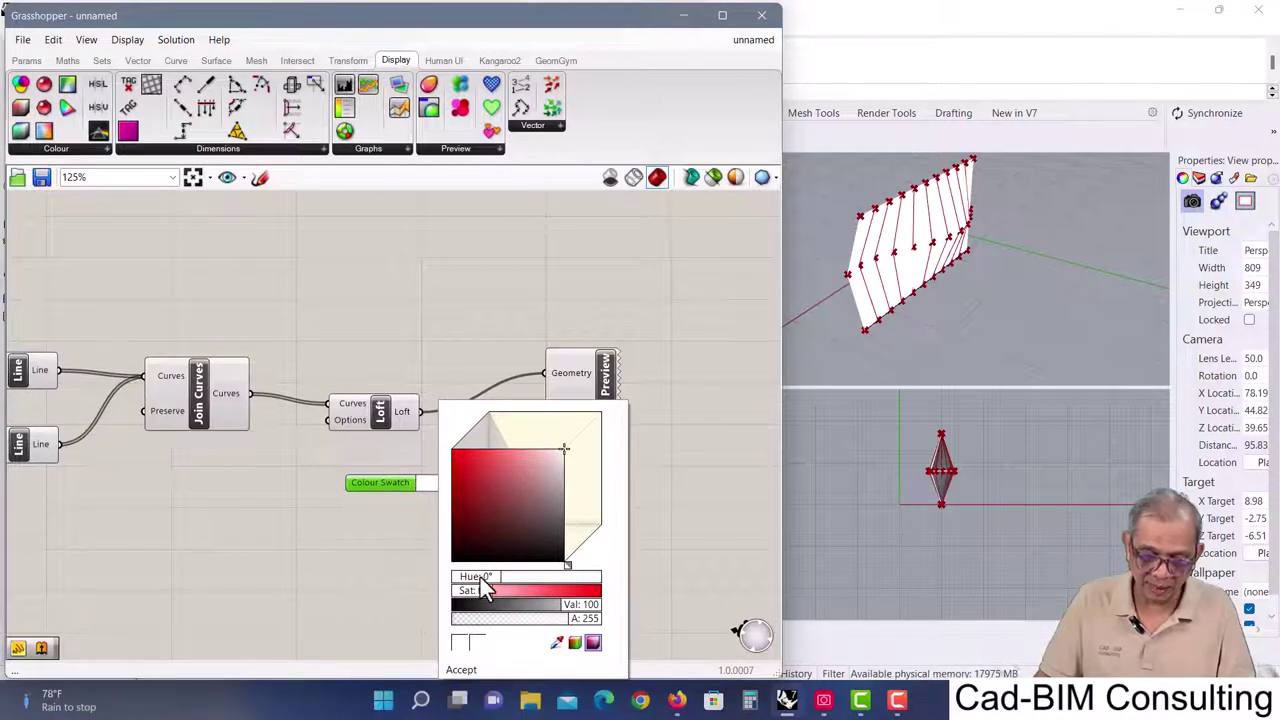
drag(488, 580, 526, 583)
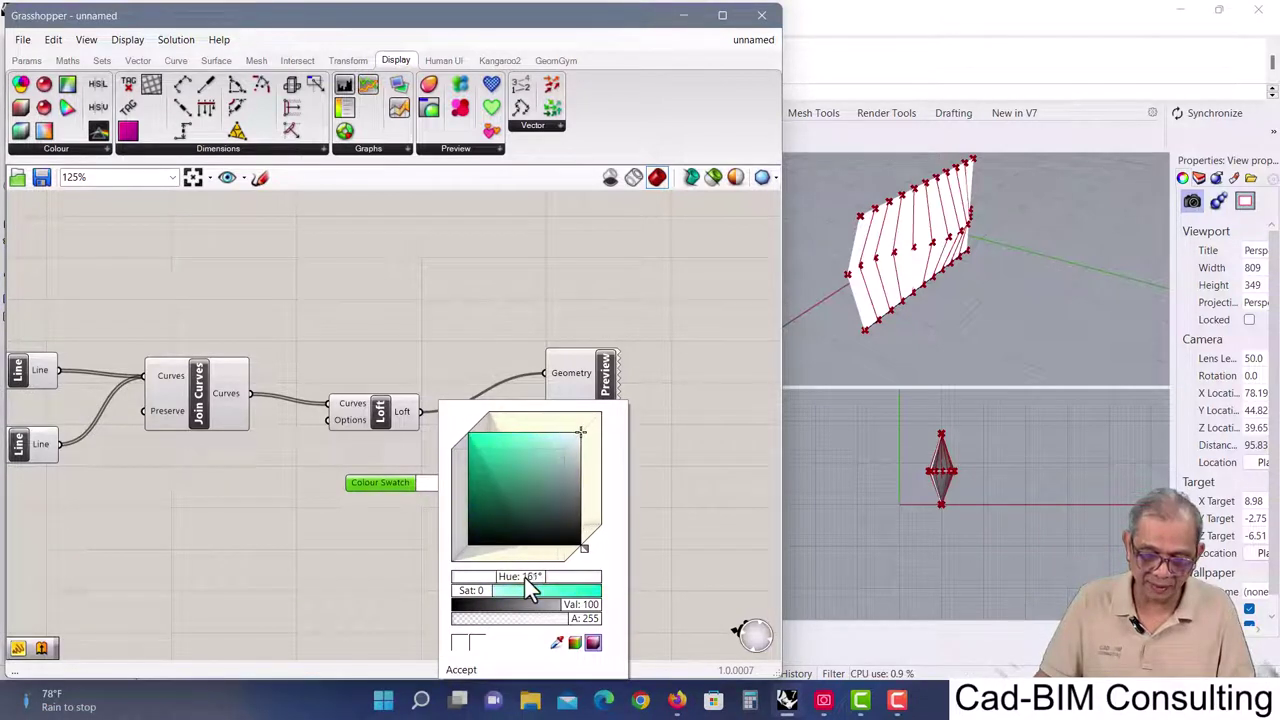
click(546, 441)
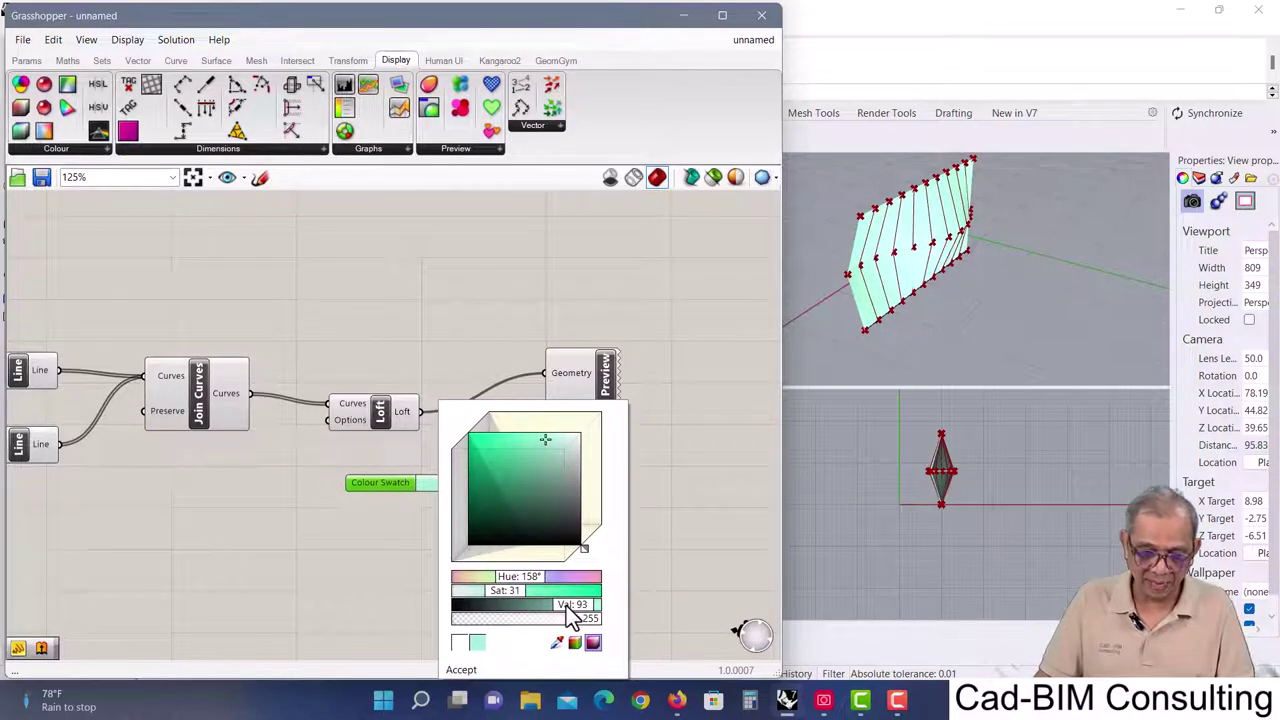
mouse_move(571, 609)
mouse_down()
mouse_move(517, 606)
mouse_move(568, 620)
mouse_move(531, 613)
mouse_up()
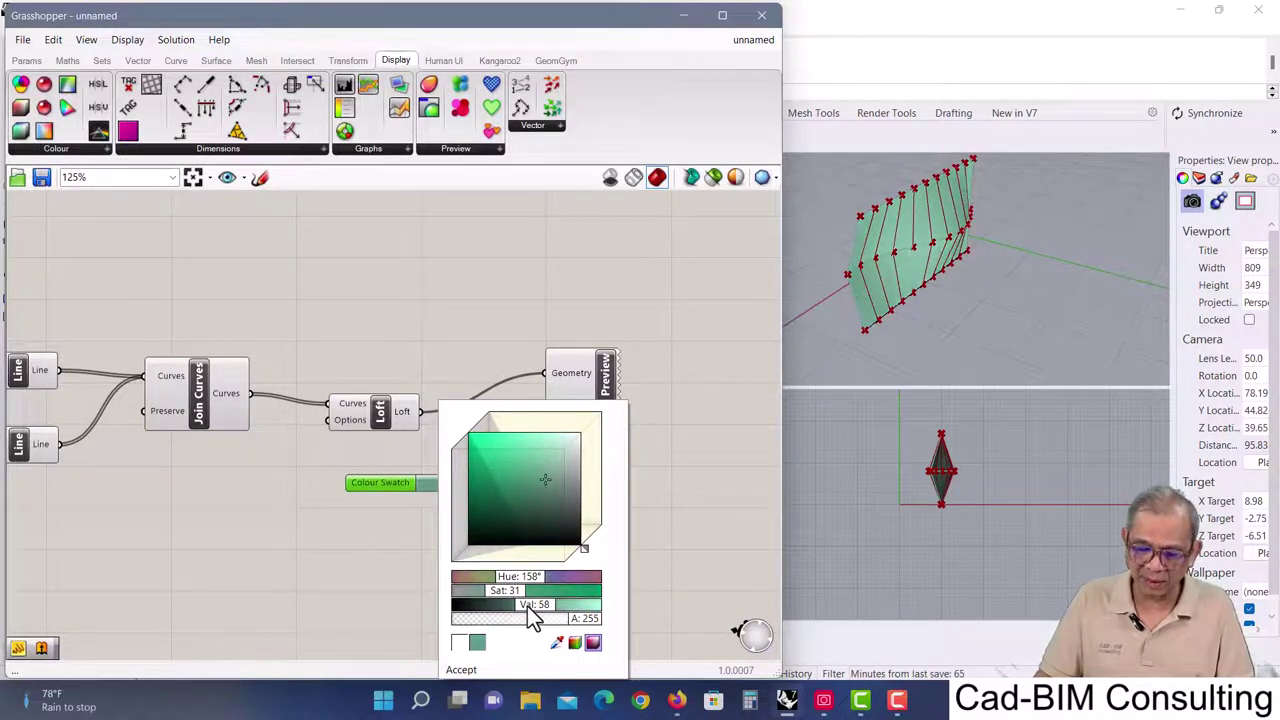
click(665, 457)
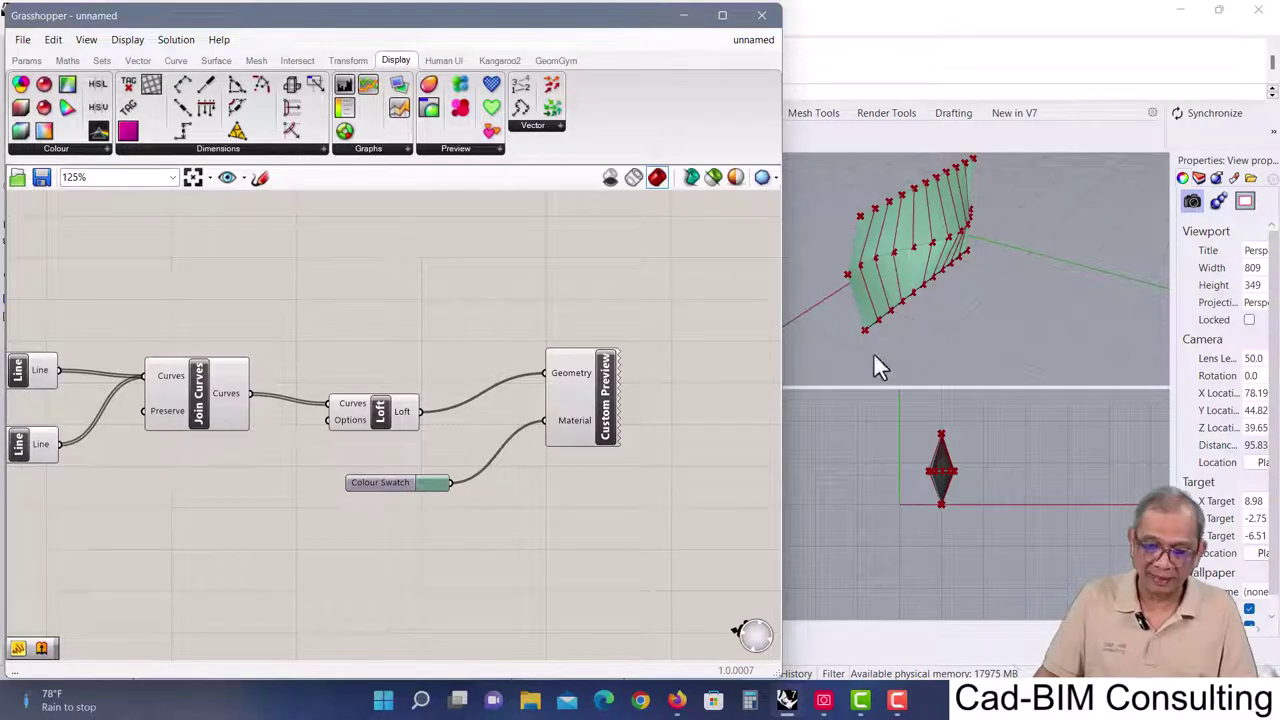
right_drag(820, 300, 877, 320)
- Set the number slider feeding Construct Domain's Domain end input to 214
scroll(301, 417, down, 1)
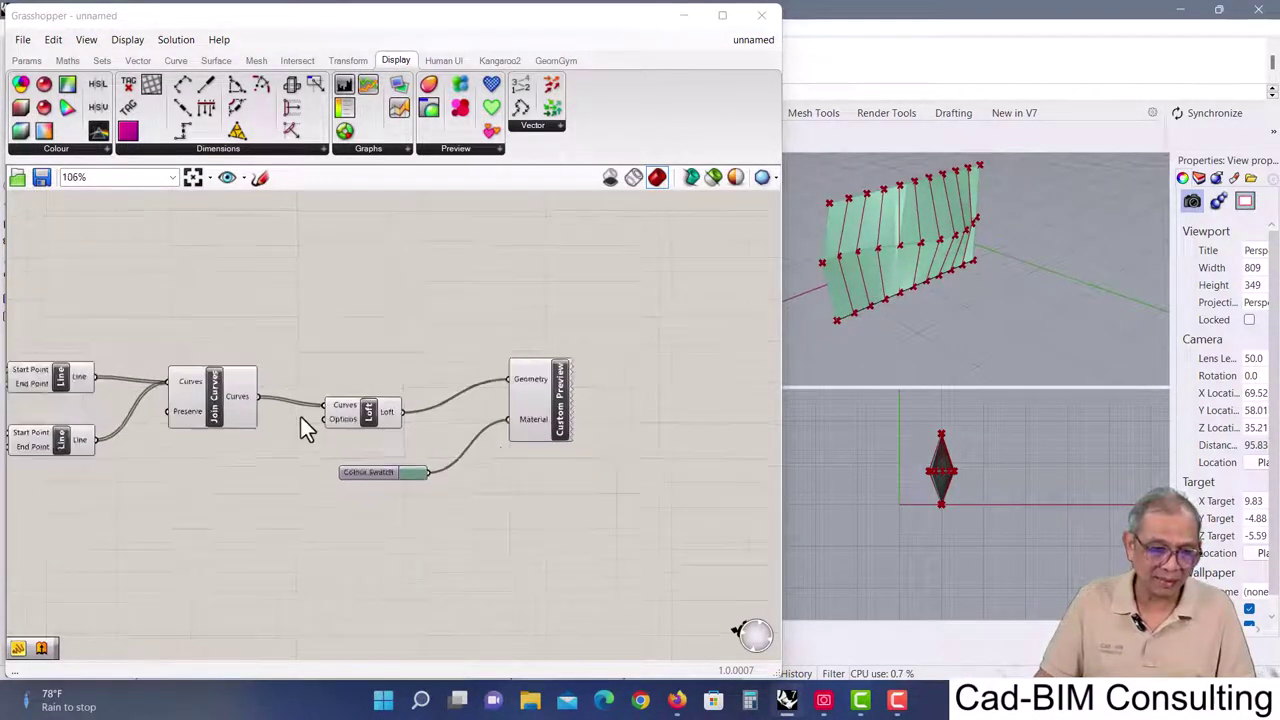
scroll(301, 417, down, 1)
right_drag(301, 417, 488, 435)
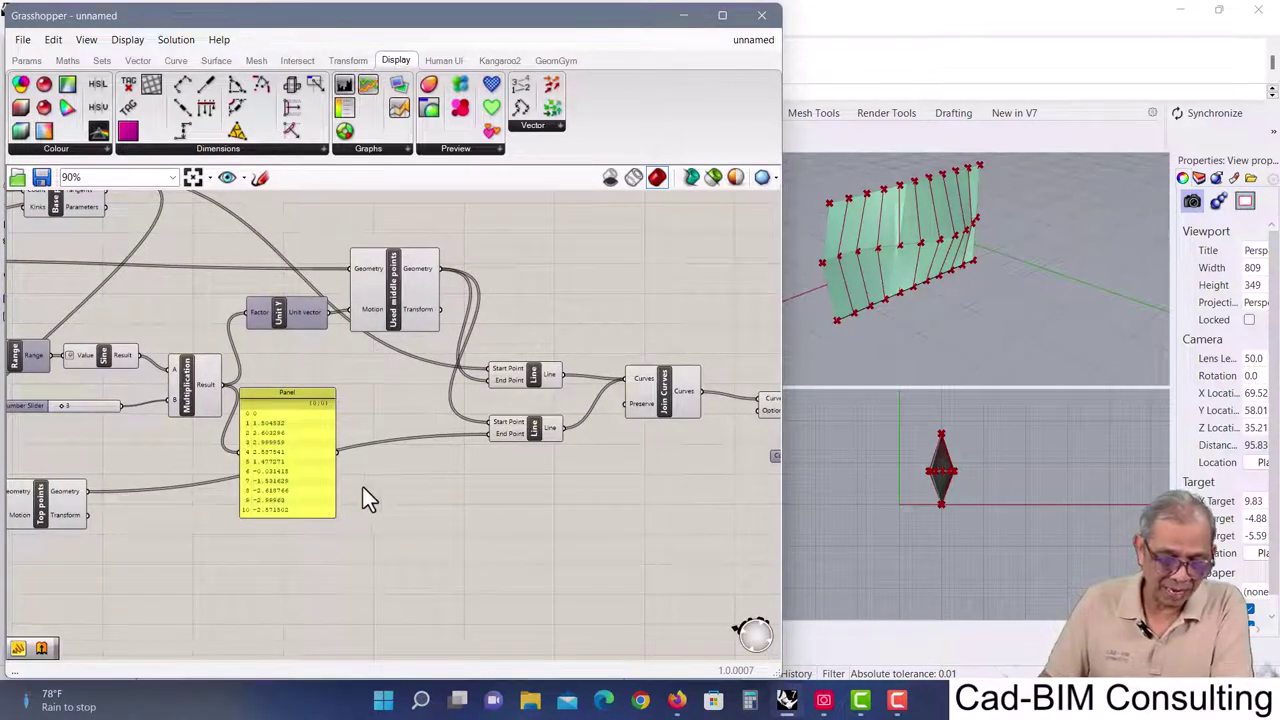
right_drag(363, 492, 640, 474)
right_drag(229, 443, 465, 440)
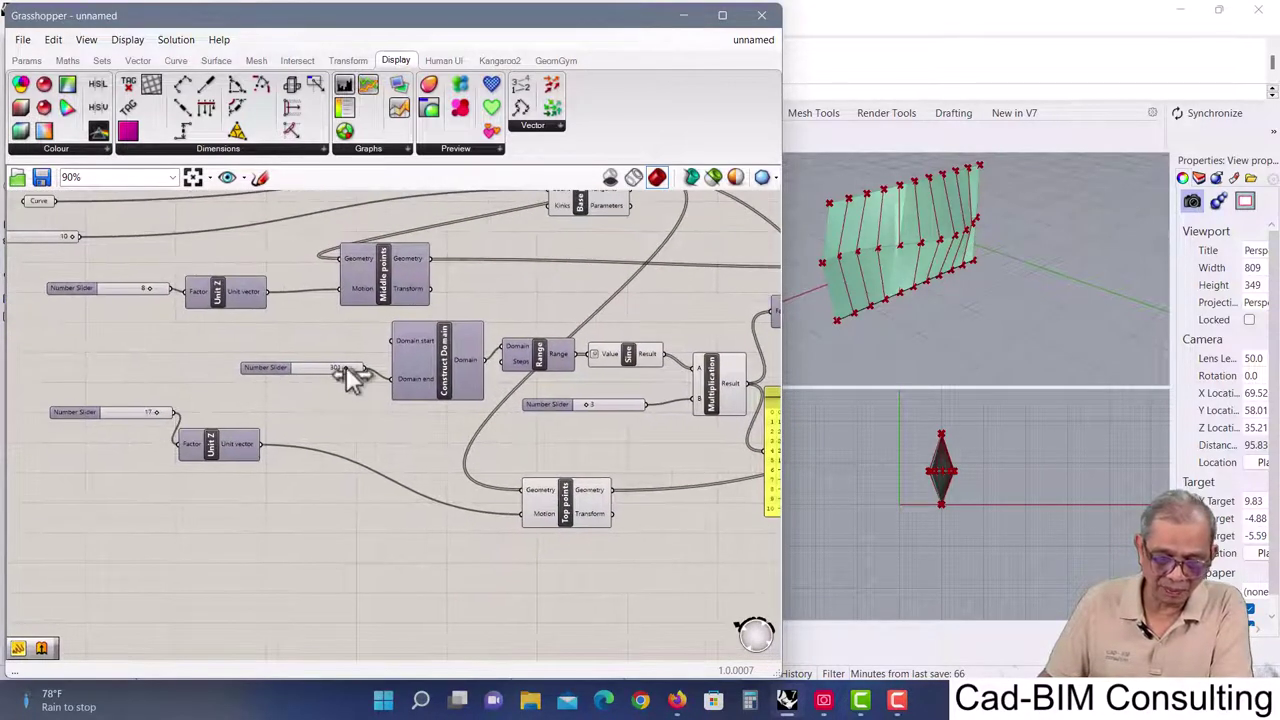
mouse_move(346, 366)
mouse_down()
mouse_move(288, 357)
mouse_move(380, 362)
mouse_move(315, 359)
mouse_move(354, 363)
mouse_move(329, 363)
mouse_up()
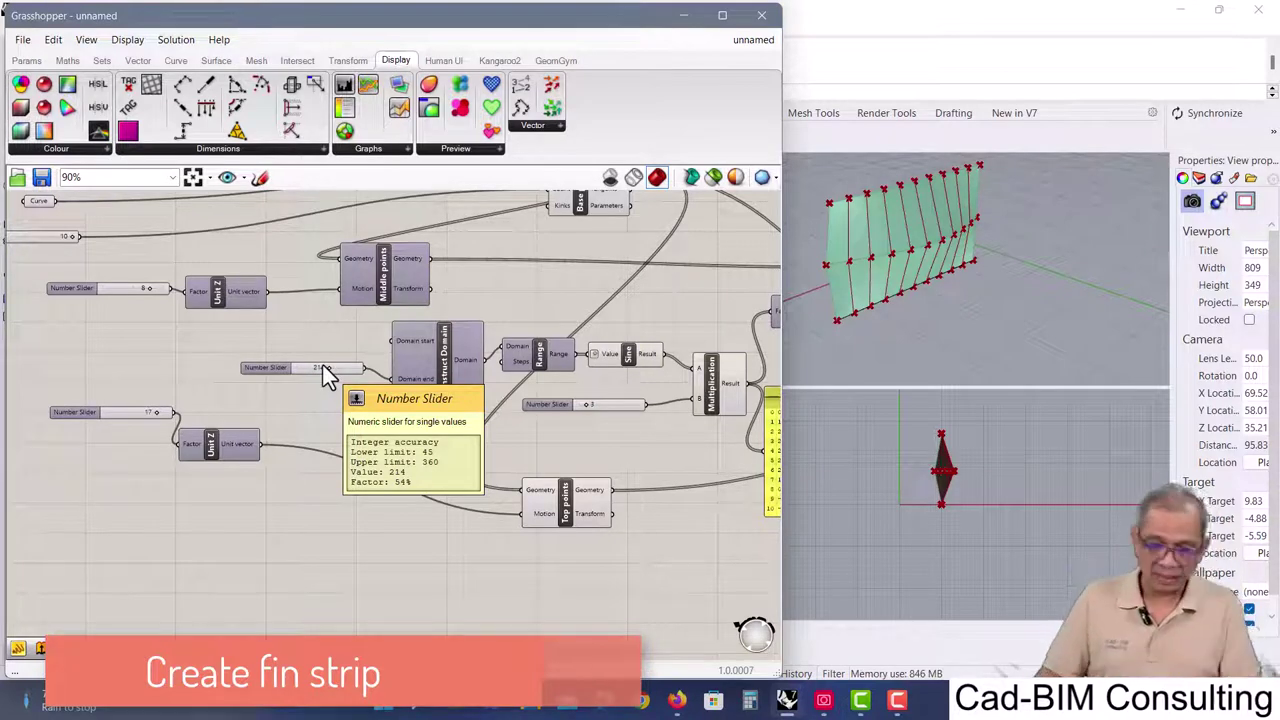
- Disable the Loft component so that the lofted surface is no longer generated
right_drag(546, 334, 228, 341)
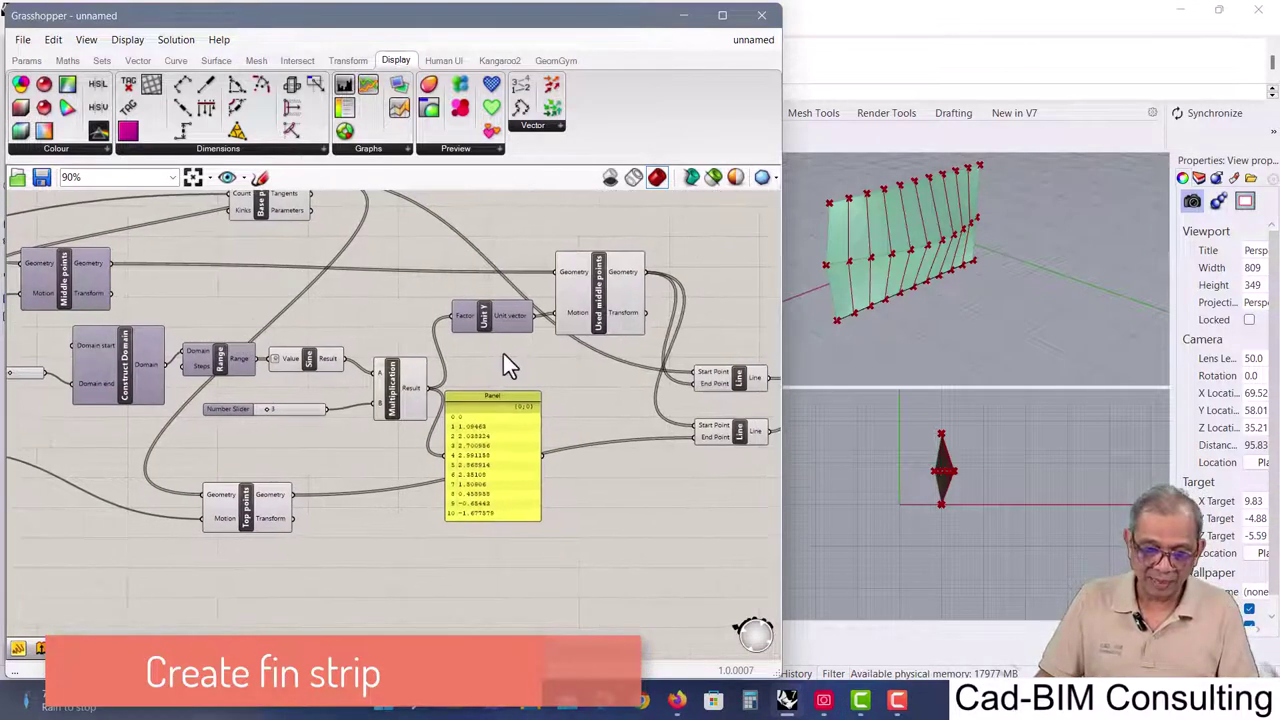
right_drag(706, 368, 189, 380)
scroll(474, 367, up, 2)
right_drag(560, 417, 487, 370)
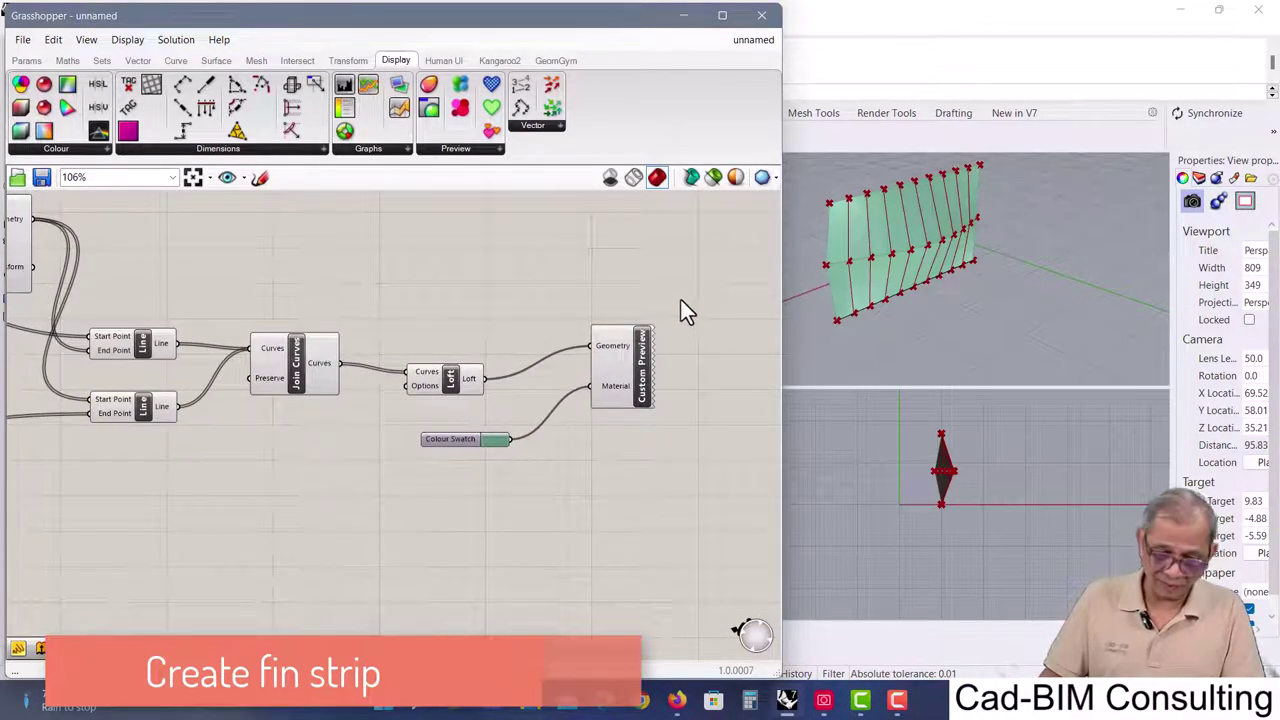
drag(681, 300, 431, 450)
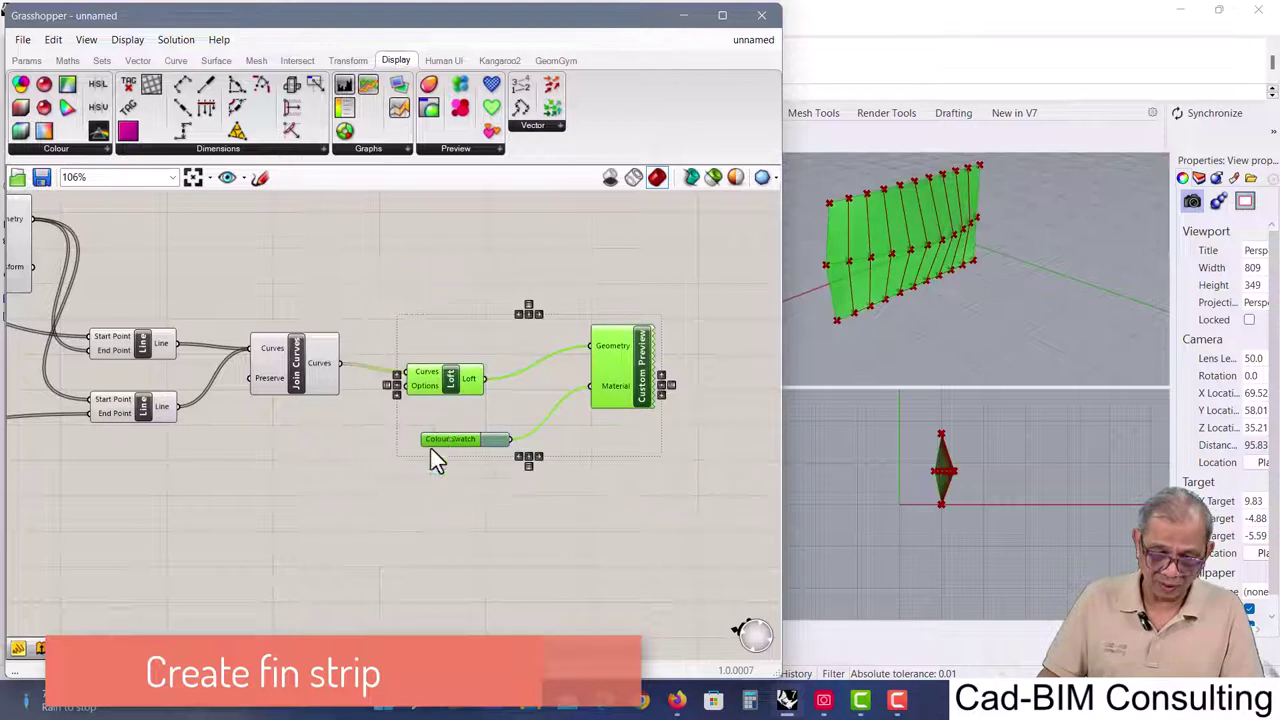
right_click(449, 378)
click(492, 425)
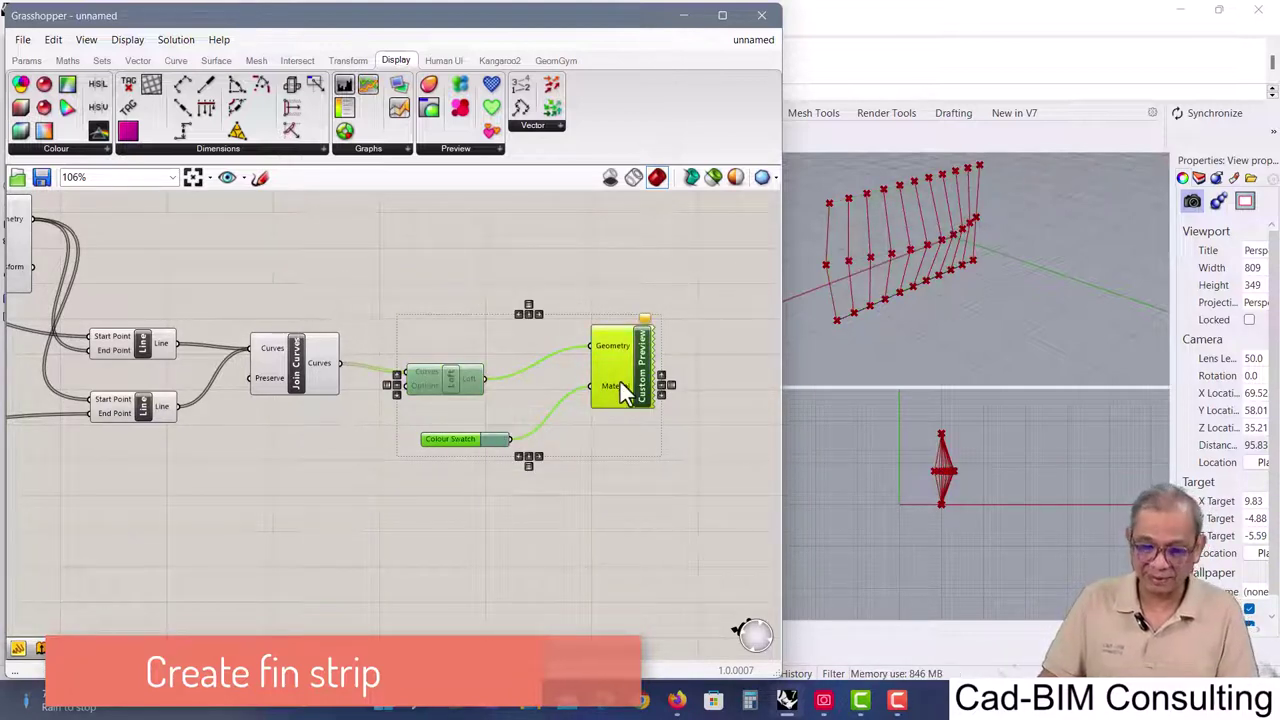
- Move the Join Curves component below the two Line components and inspect its joined curves in the perspective viewport
right_drag(434, 471, 523, 334)
drag(403, 263, 358, 342)
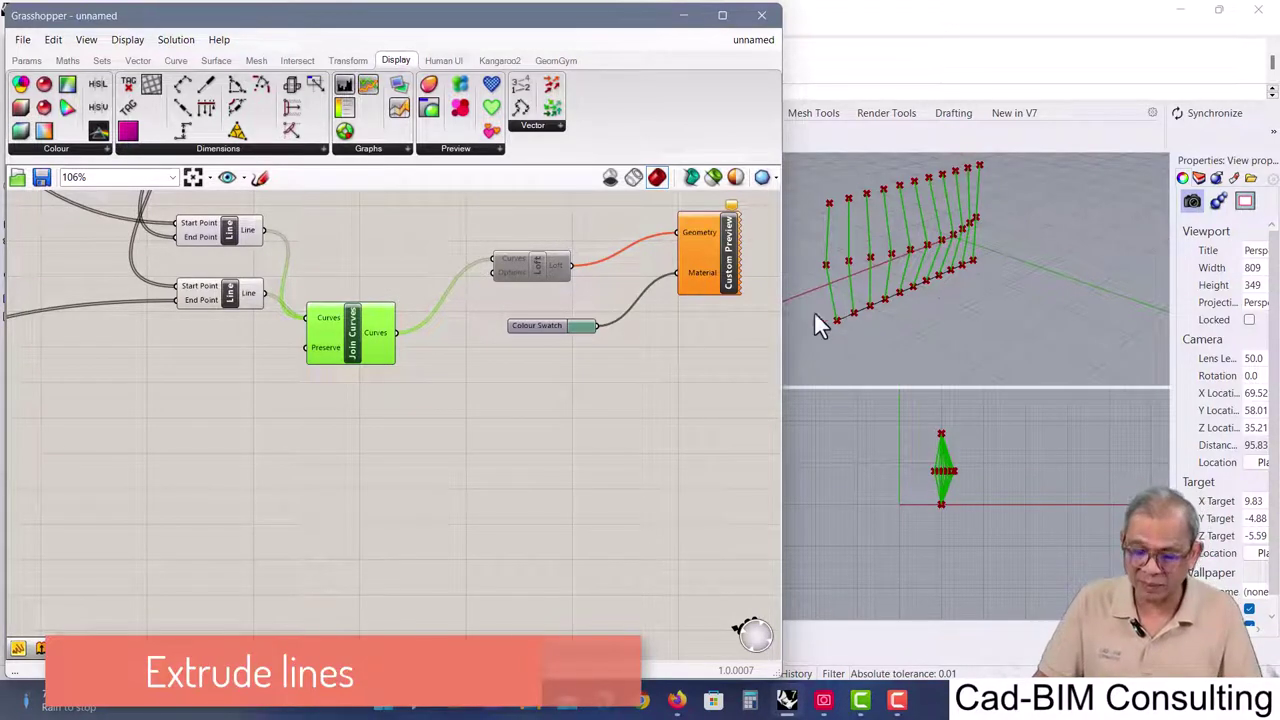
scroll(850, 250, up, 2)
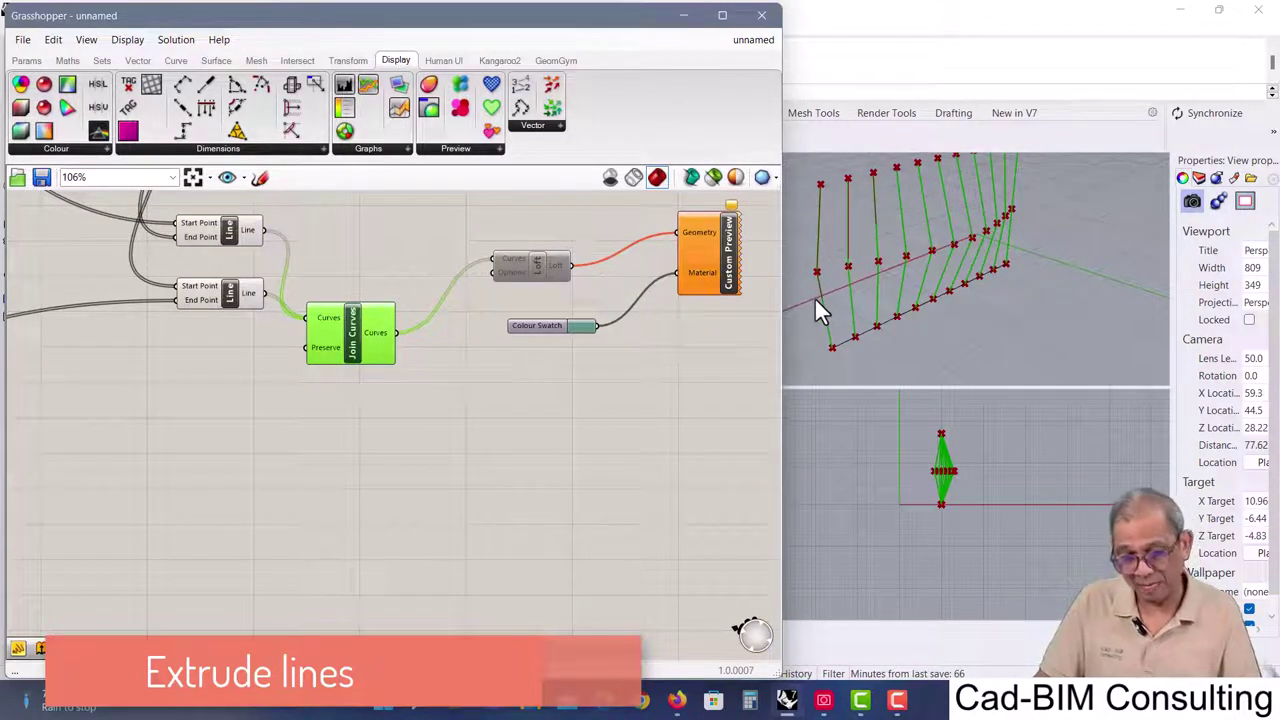
click(400, 438)
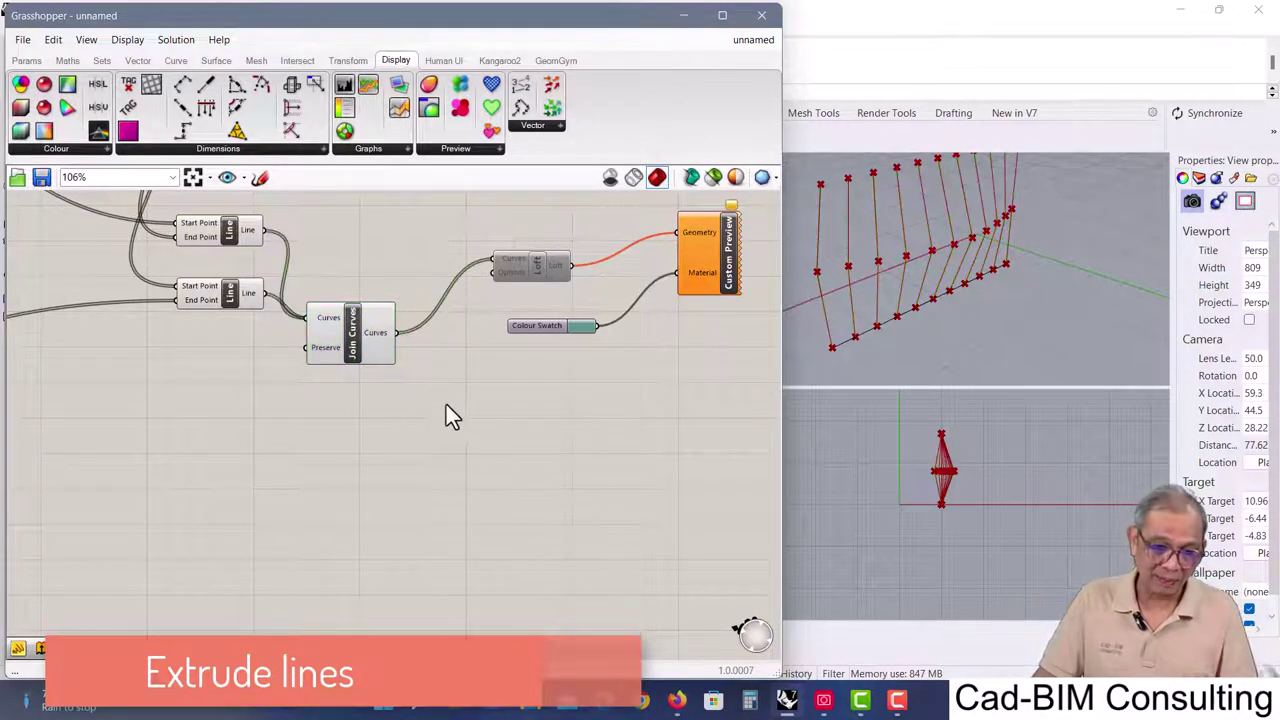
- Add an Extrude component and place it beyond and slightly below Join Curves
scroll(417, 403, up, 3)
right_drag(417, 403, 369, 414)
scroll(369, 411, down, 1)
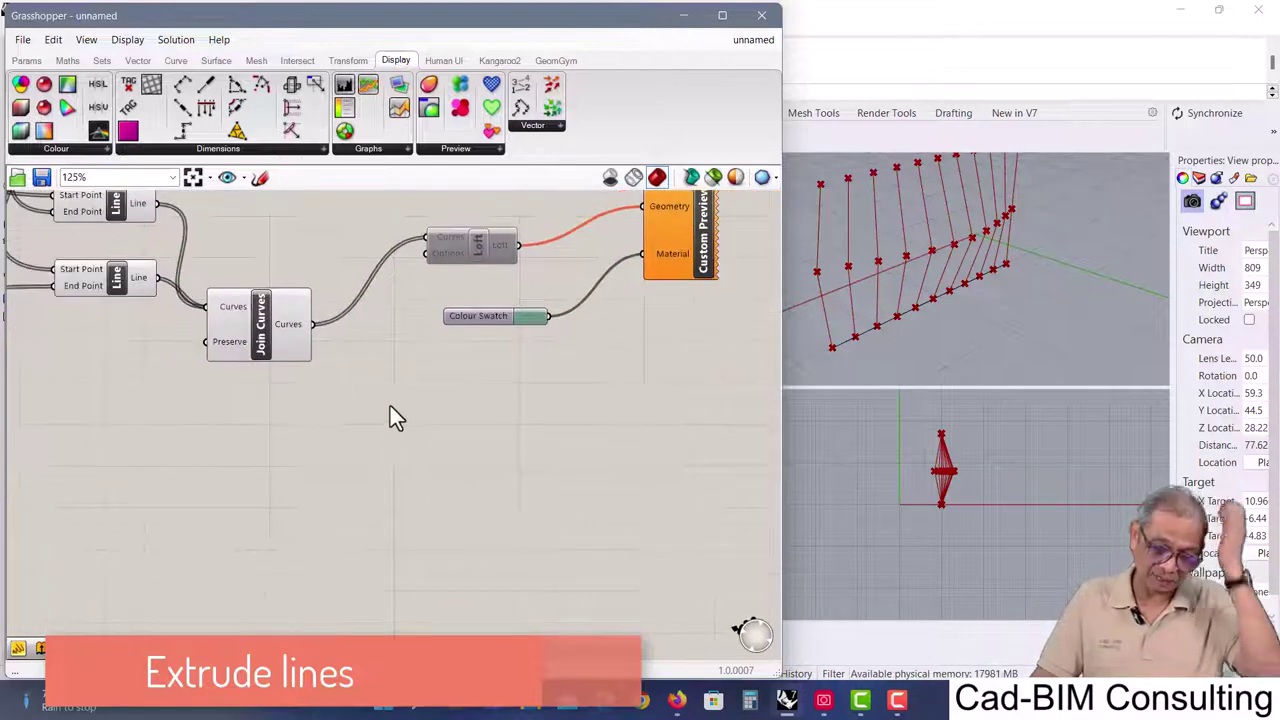
double_click(410, 404)
text(extrude)
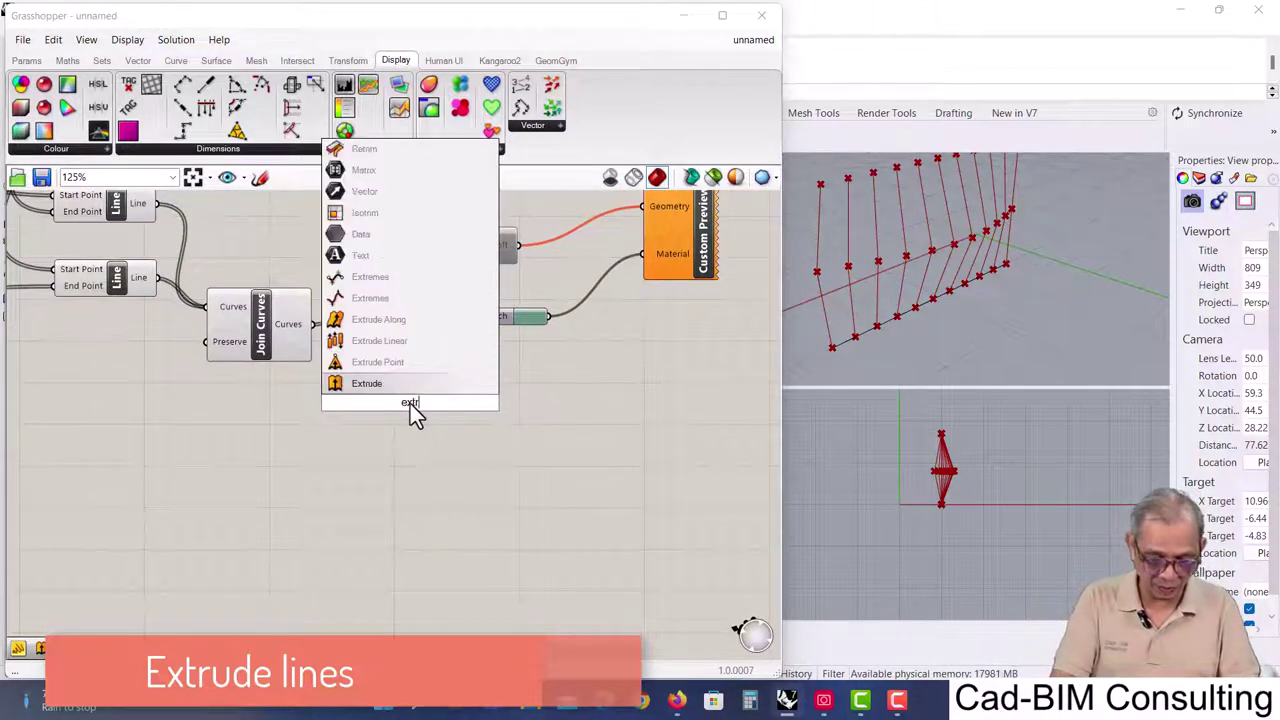
click(395, 386)
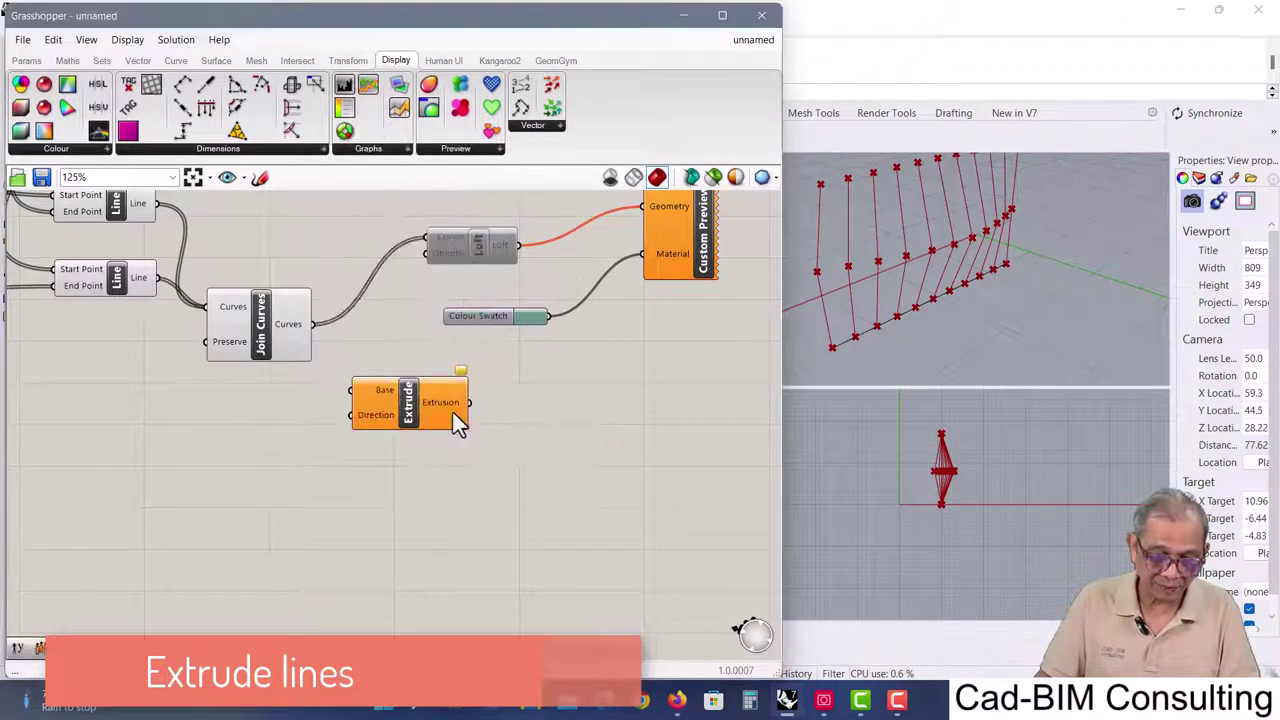
drag(408, 402, 412, 409)
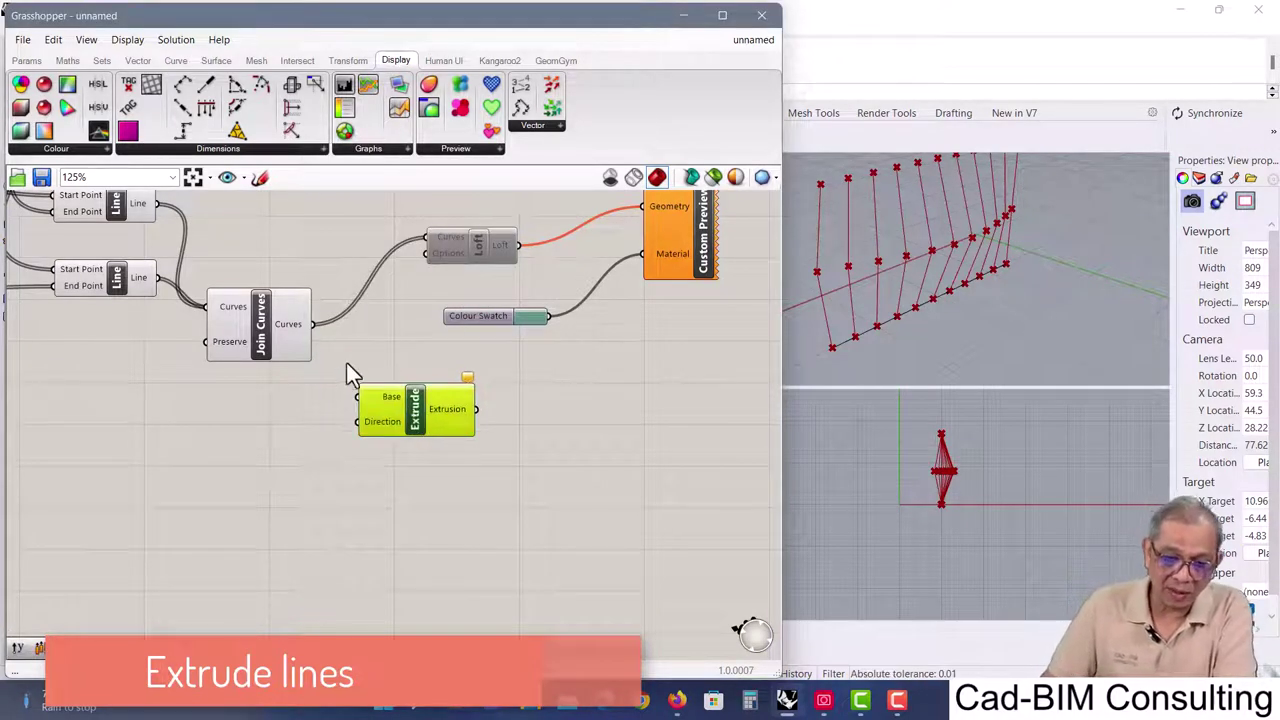
- Connect the Join Curves output to the Extrude component's Base input and move Extrude farther from Join Curves
drag(314, 326, 358, 398)
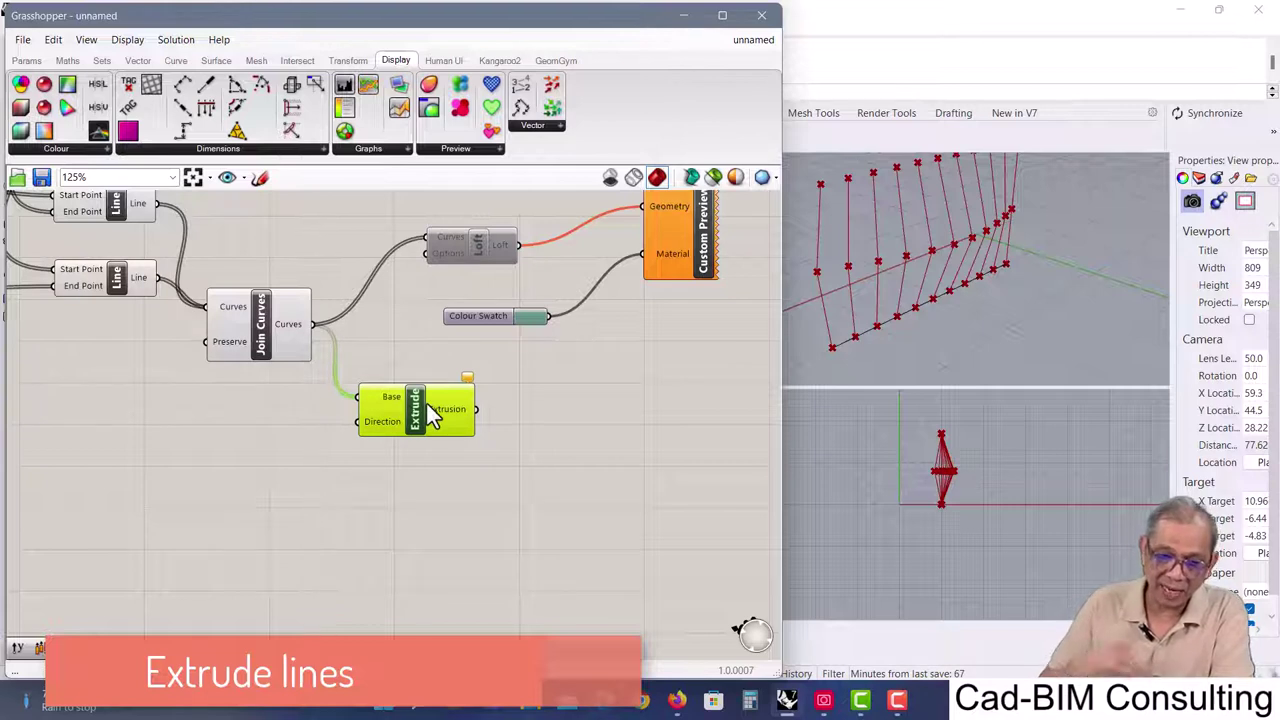
click(449, 458)
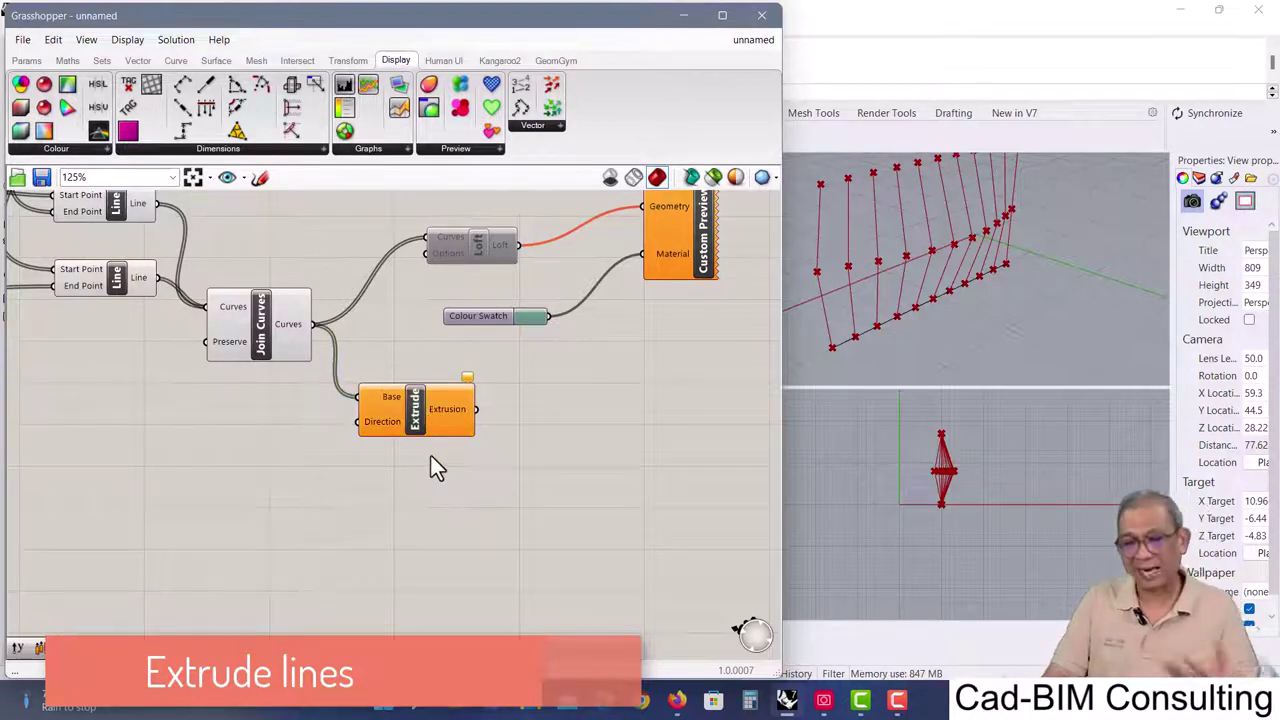
drag(409, 404, 483, 404)
- Add a Unit X component below Join Curves and connect its Unit vector output to Extrude's Direction input
double_click(283, 426)
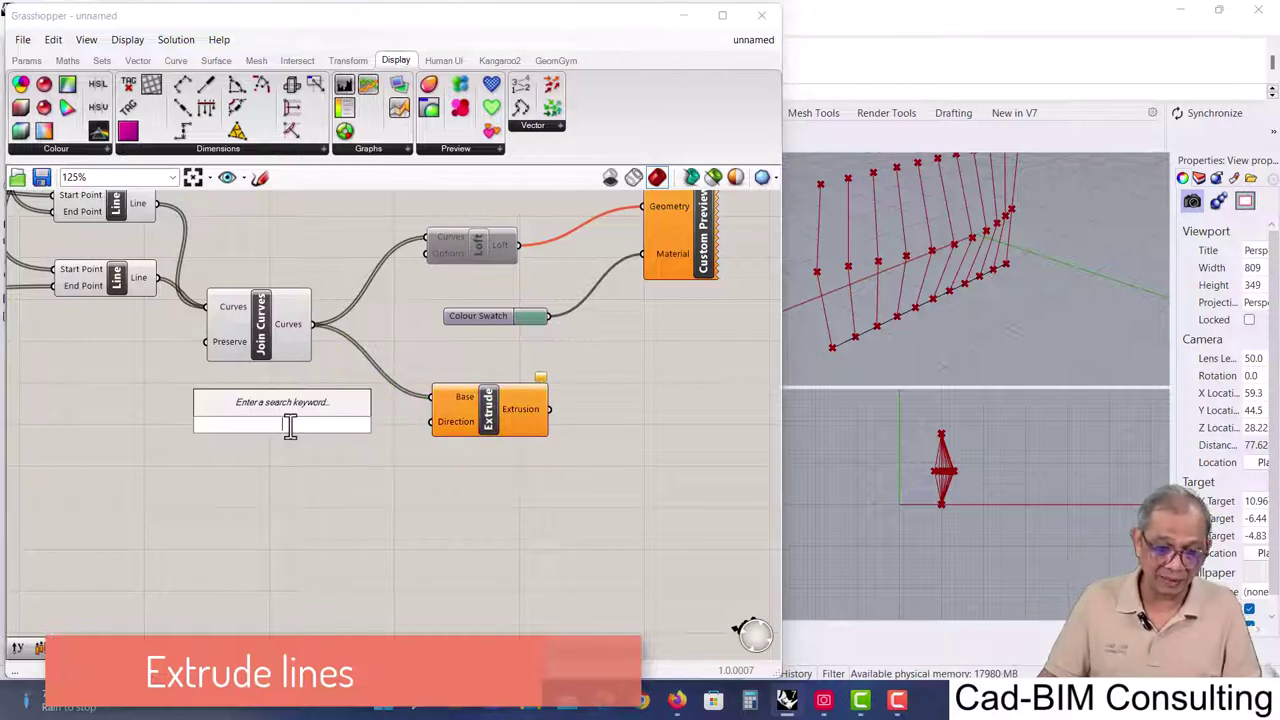
text(uni)
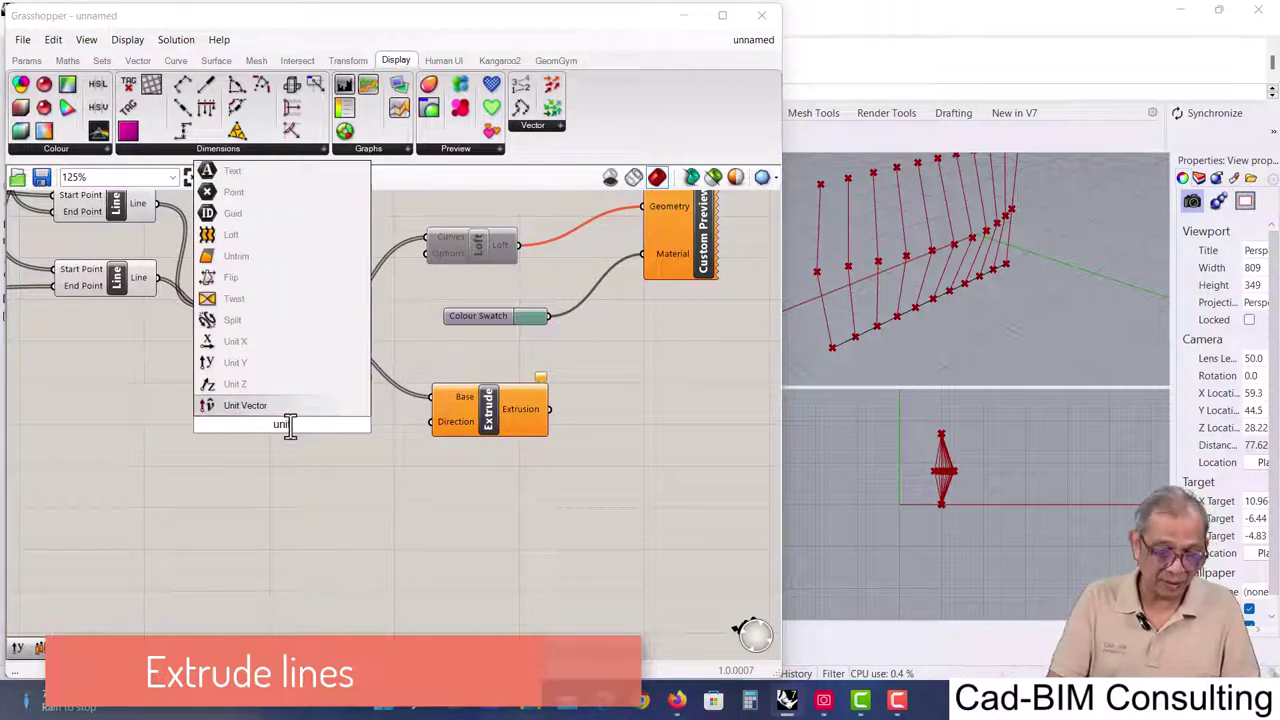
text(t)
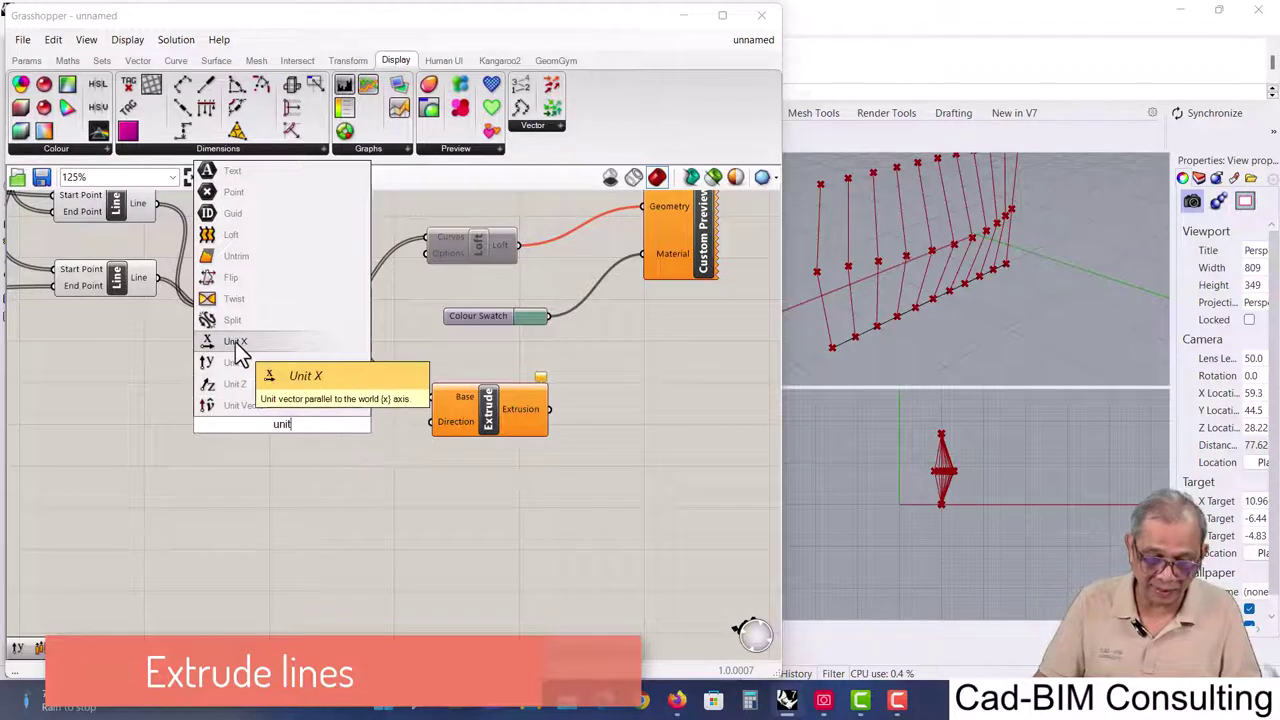
click(236, 343)
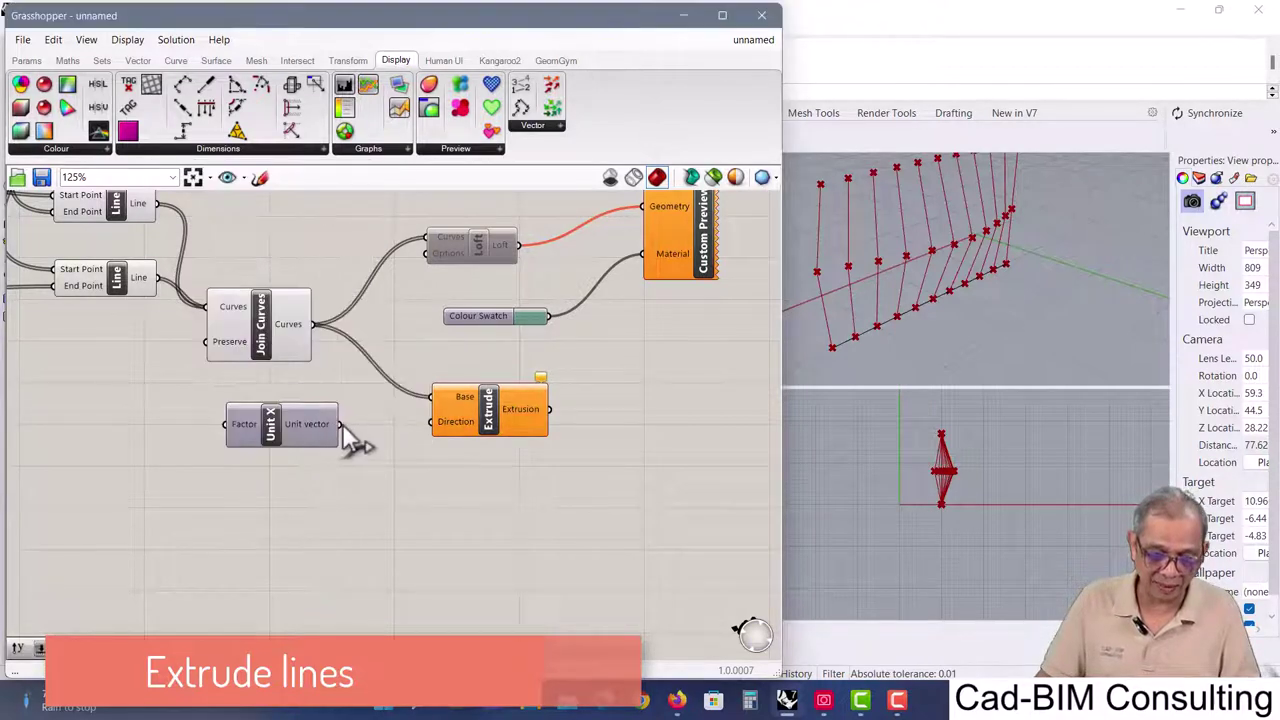
drag(340, 424, 426, 433)
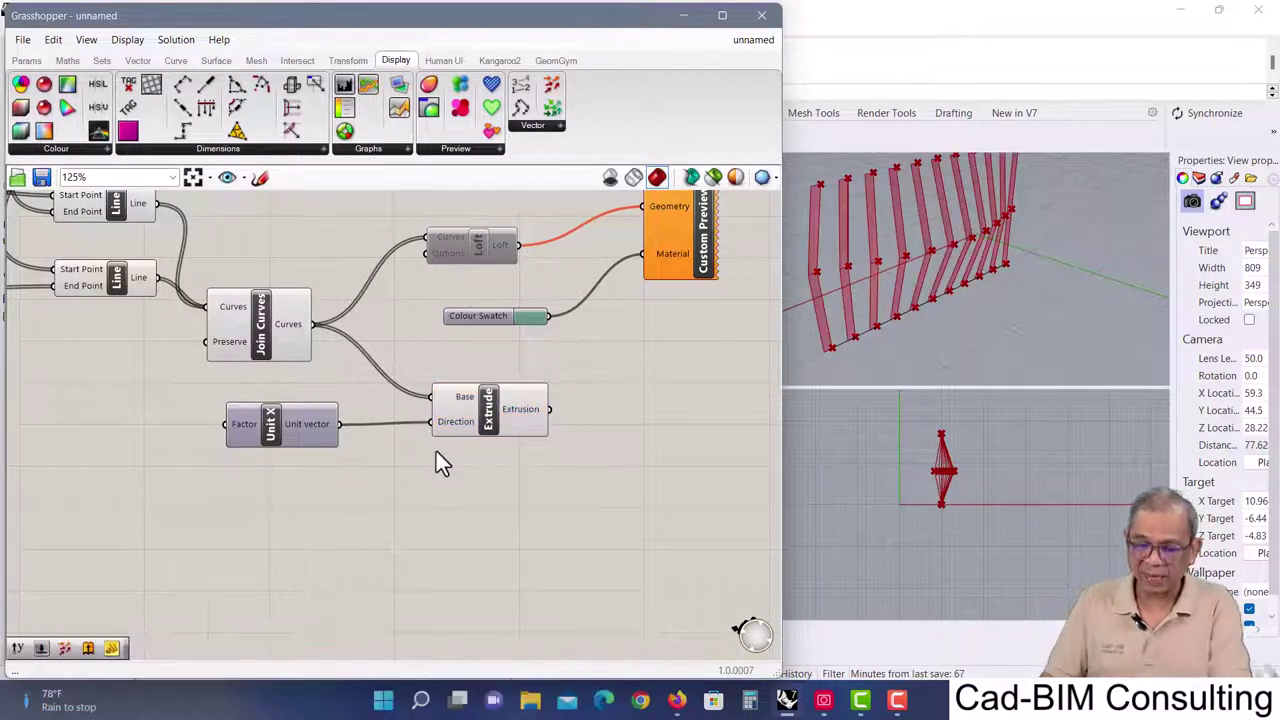
- Reposition the Extrude and Unit X components farther from Join Curves, leaving room before Unit X's Factor input
click(488, 420)
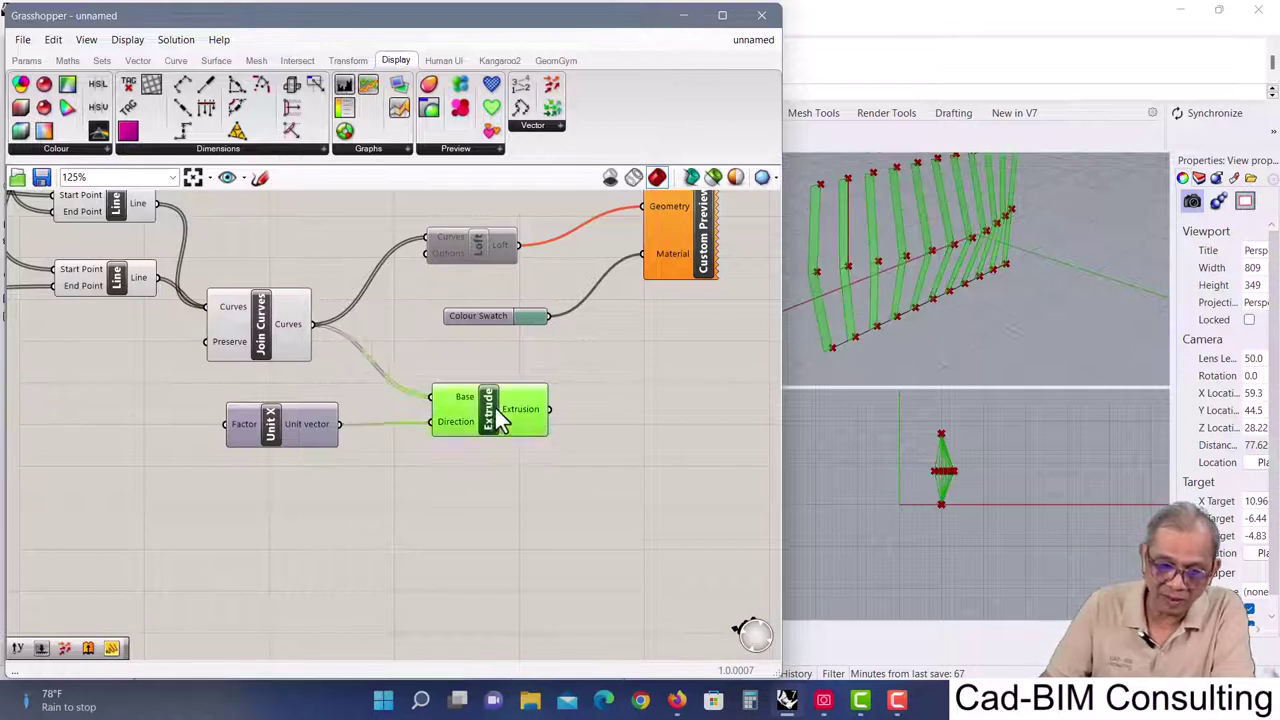
drag(491, 414, 533, 414)
drag(318, 424, 356, 424)
click(530, 416)
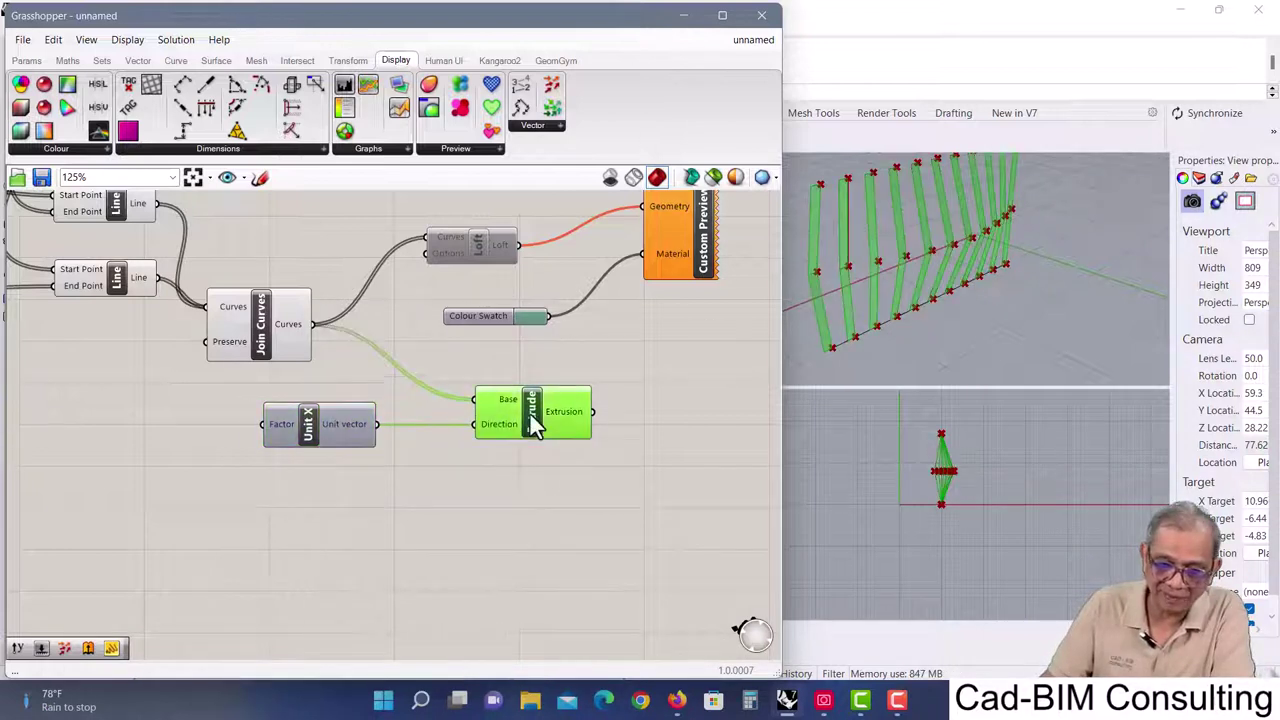
drag(530, 416, 516, 416)
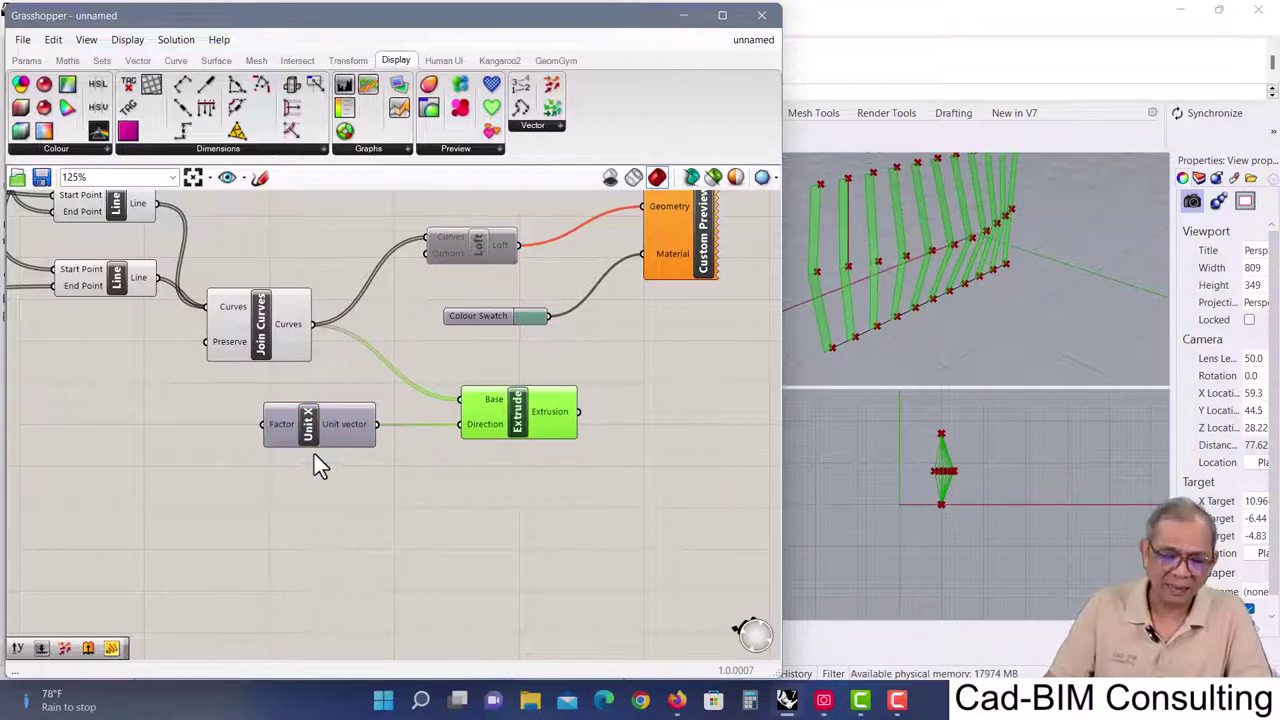
drag(318, 428, 350, 430)
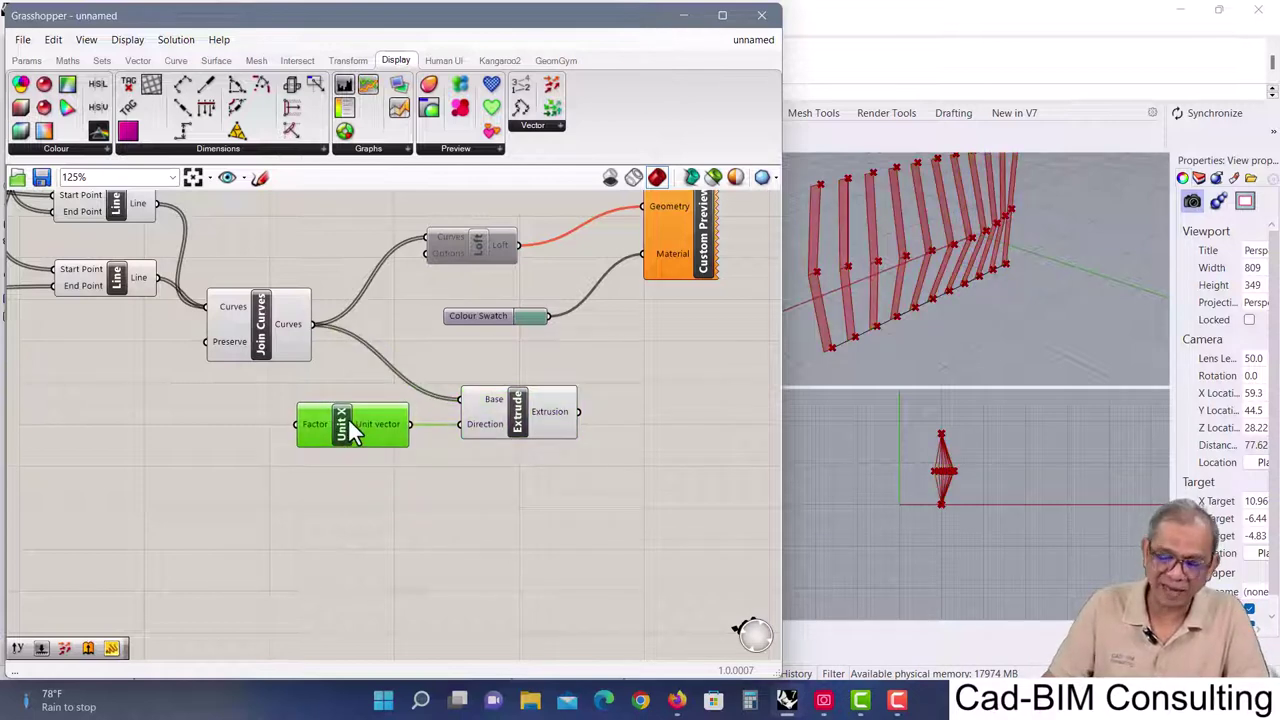
- Add a number slider ranging from 0.5 to 4 and connect it to Unit X's Factor input
double_click(167, 439)
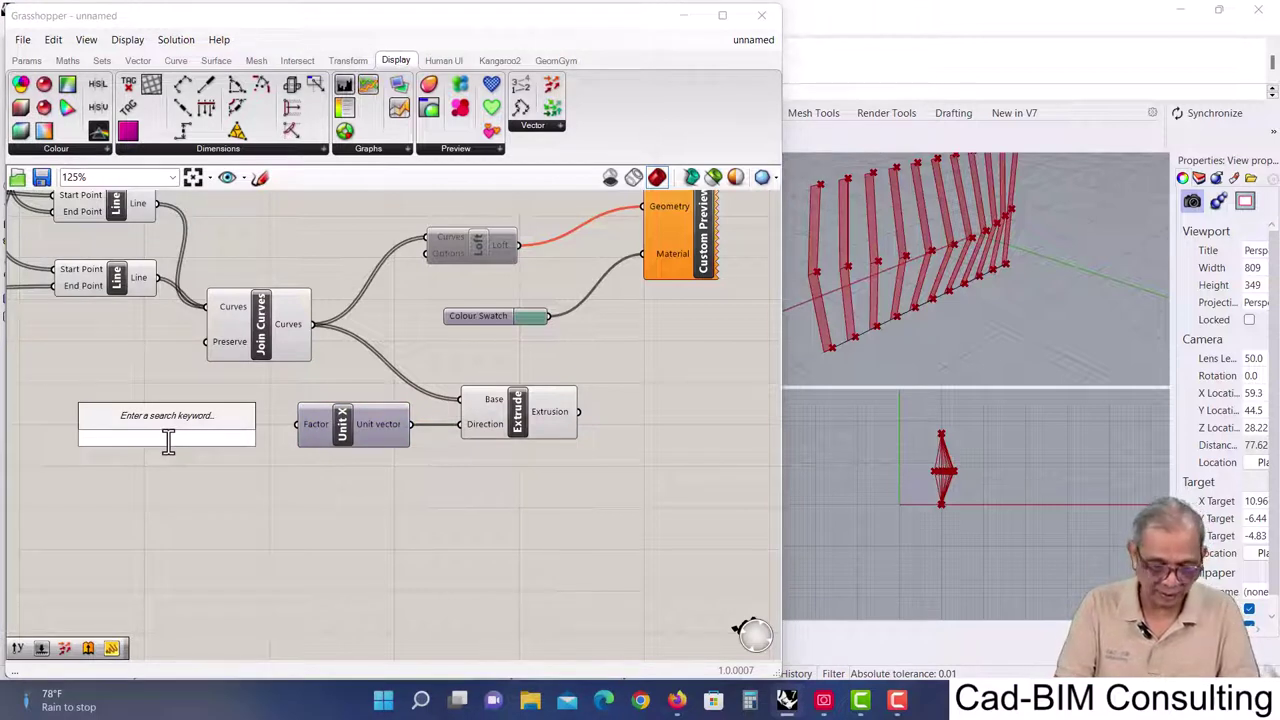
text(slider0.1<)
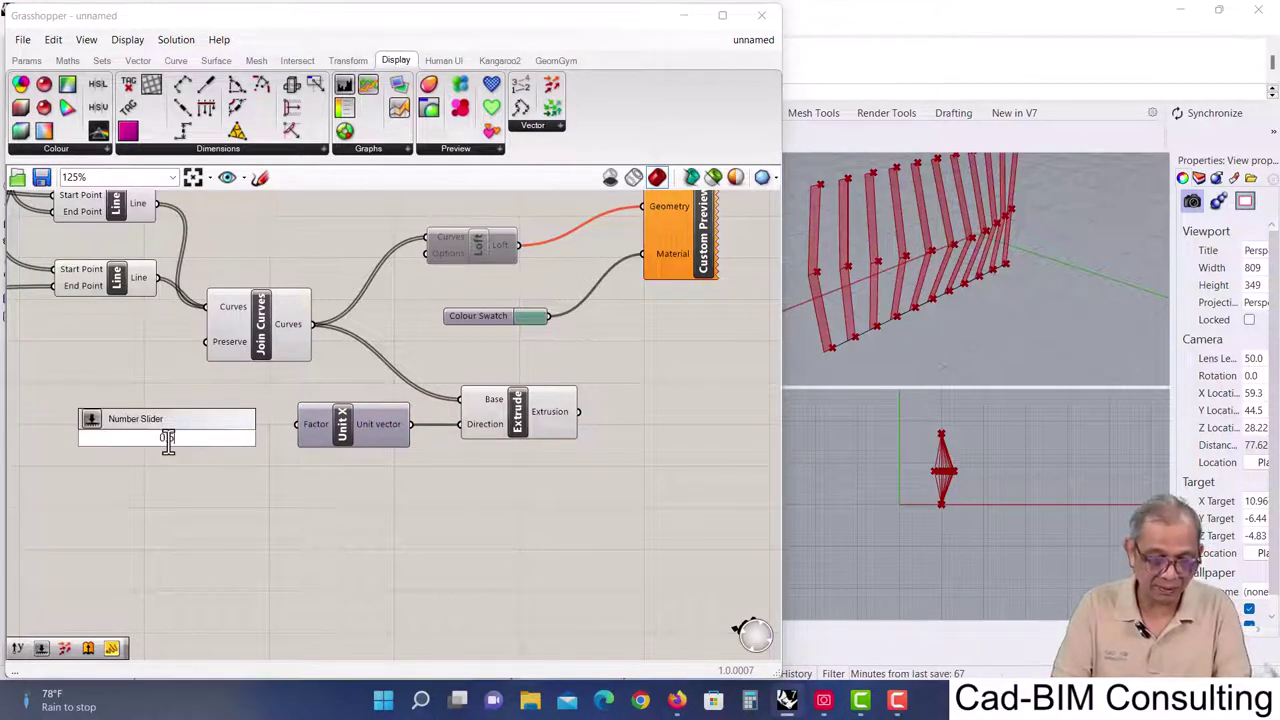
text(0.5<4)
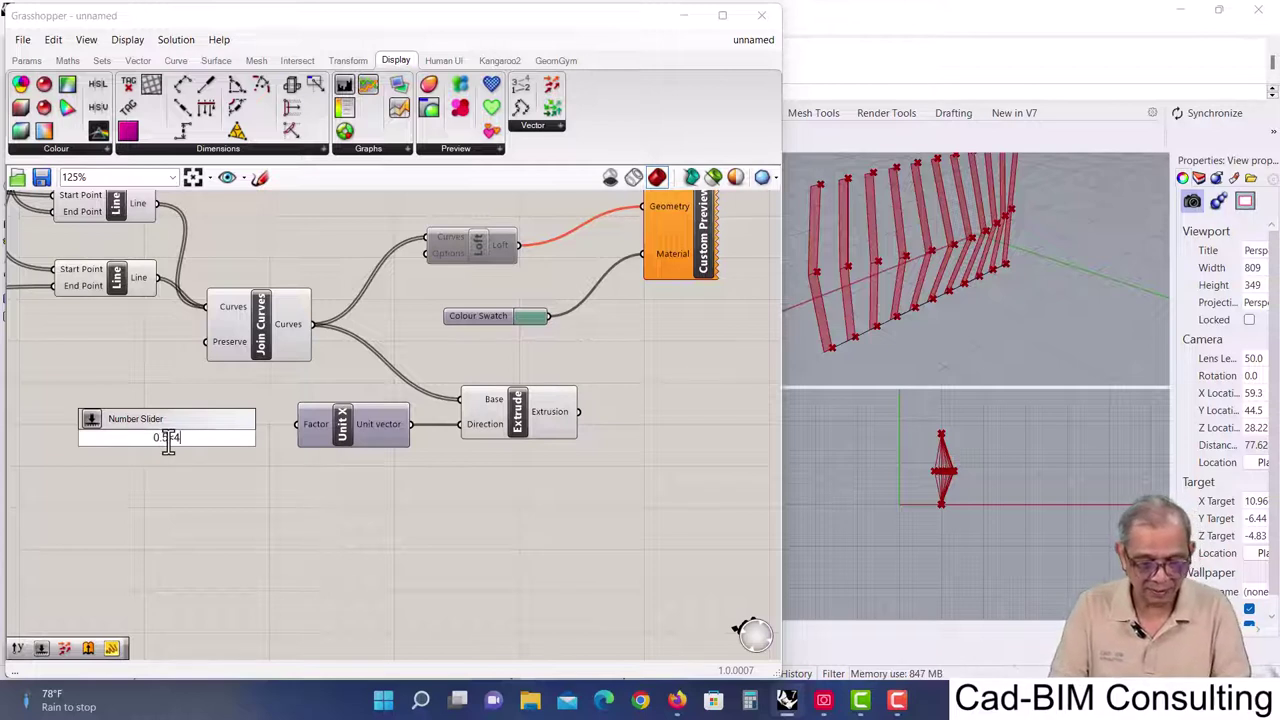
key(Return)
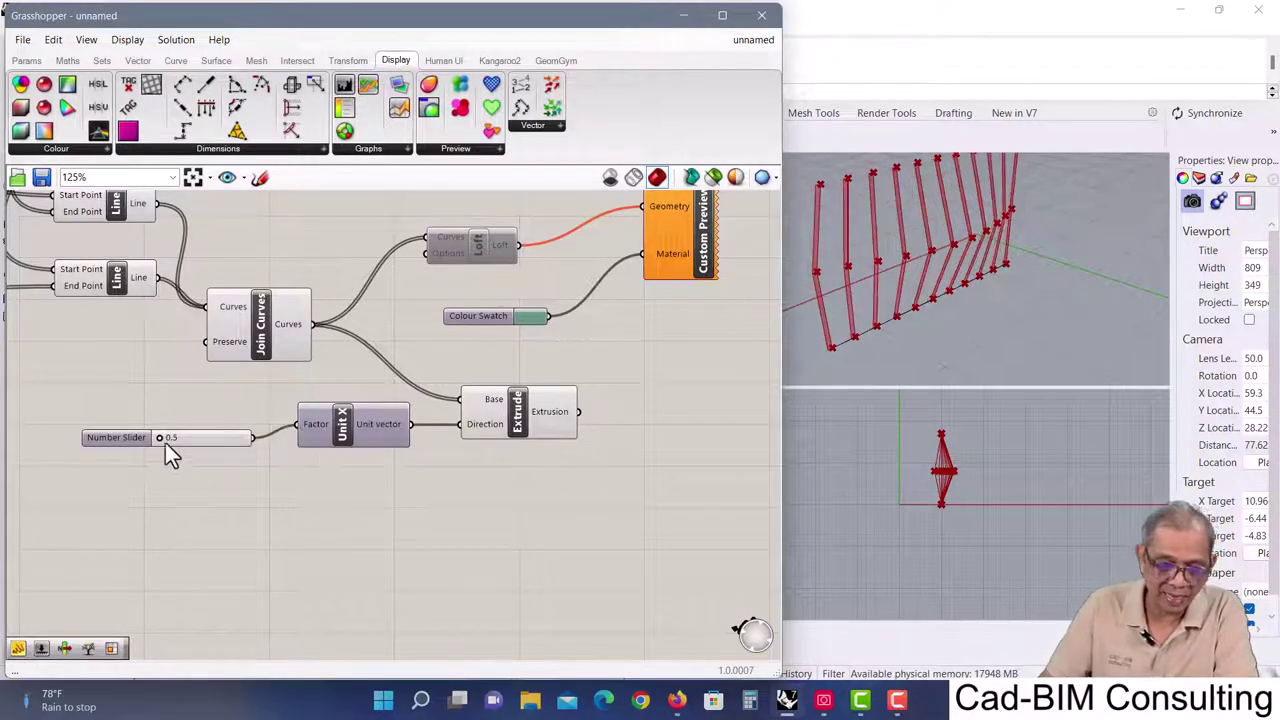
- Try extrusion widths of 0.6 and 1.4 on the Unit X slider, inspect the strips, and set it to 0.9
mouse_move(161, 437)
mouse_down()
mouse_move(251, 443)
mouse_move(164, 445)
mouse_up()
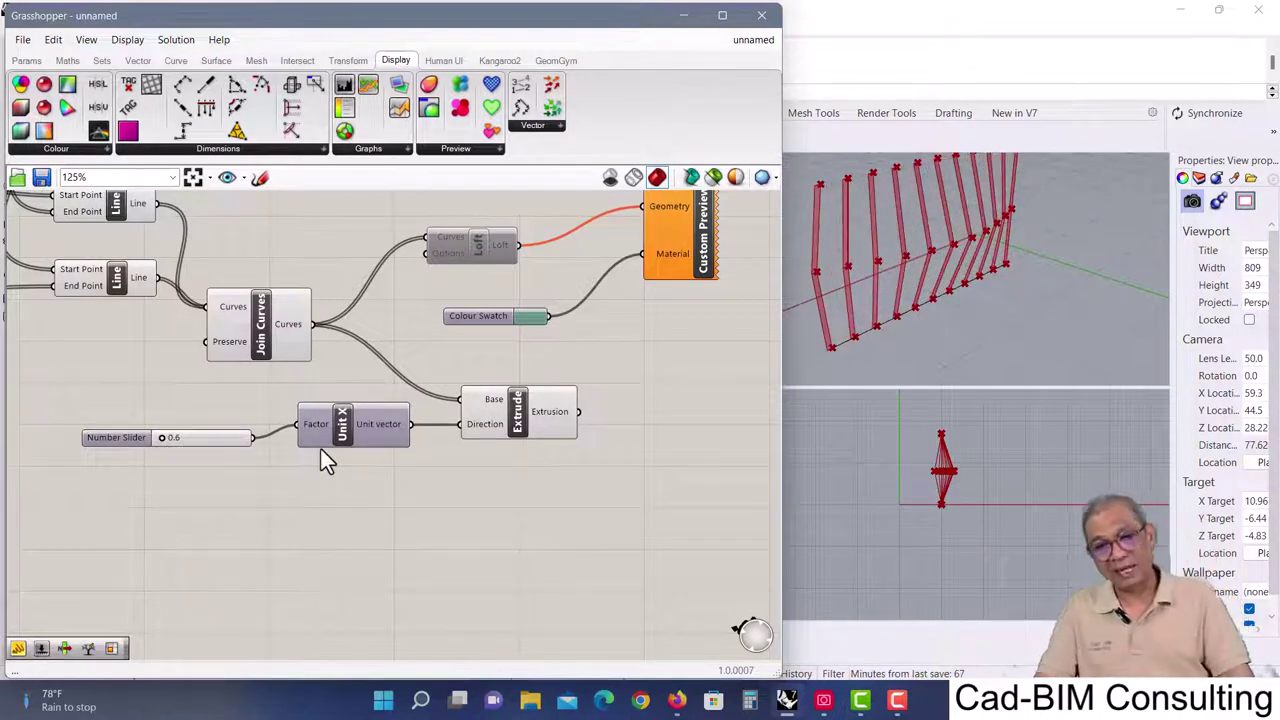
mouse_move(322, 433)
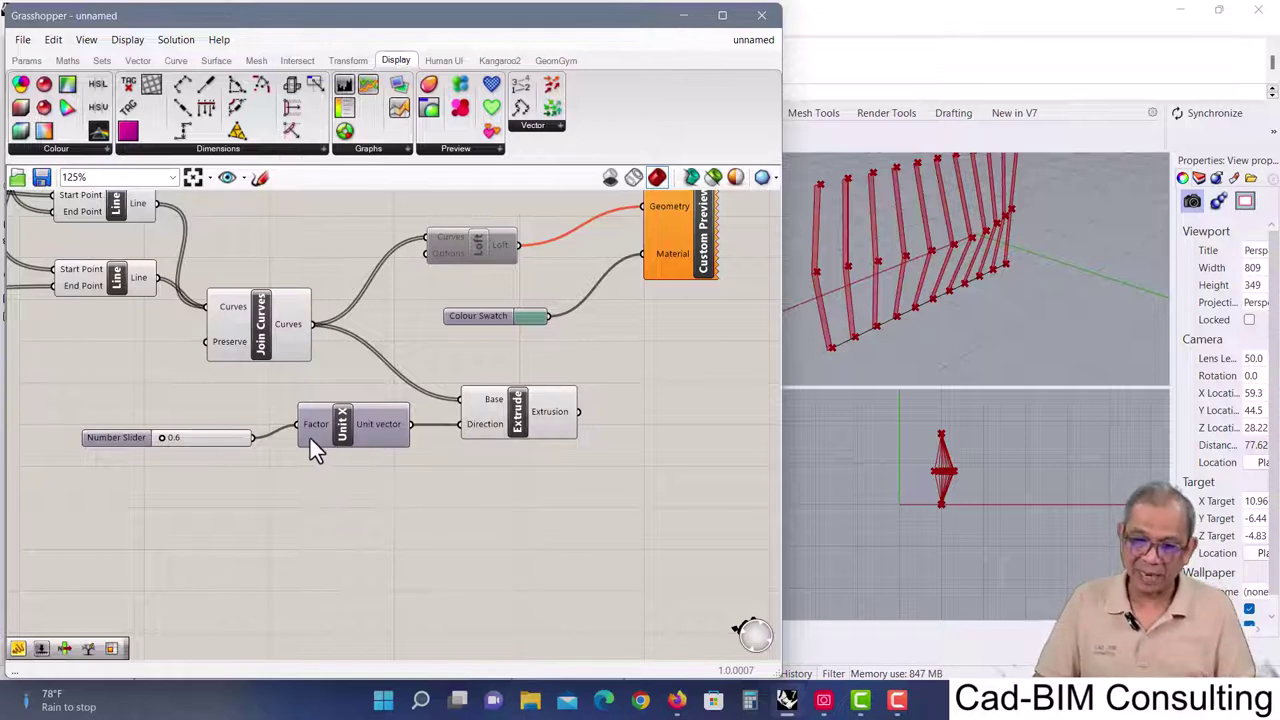
drag(163, 441, 181, 442)
right_drag(897, 326, 1057, 314)
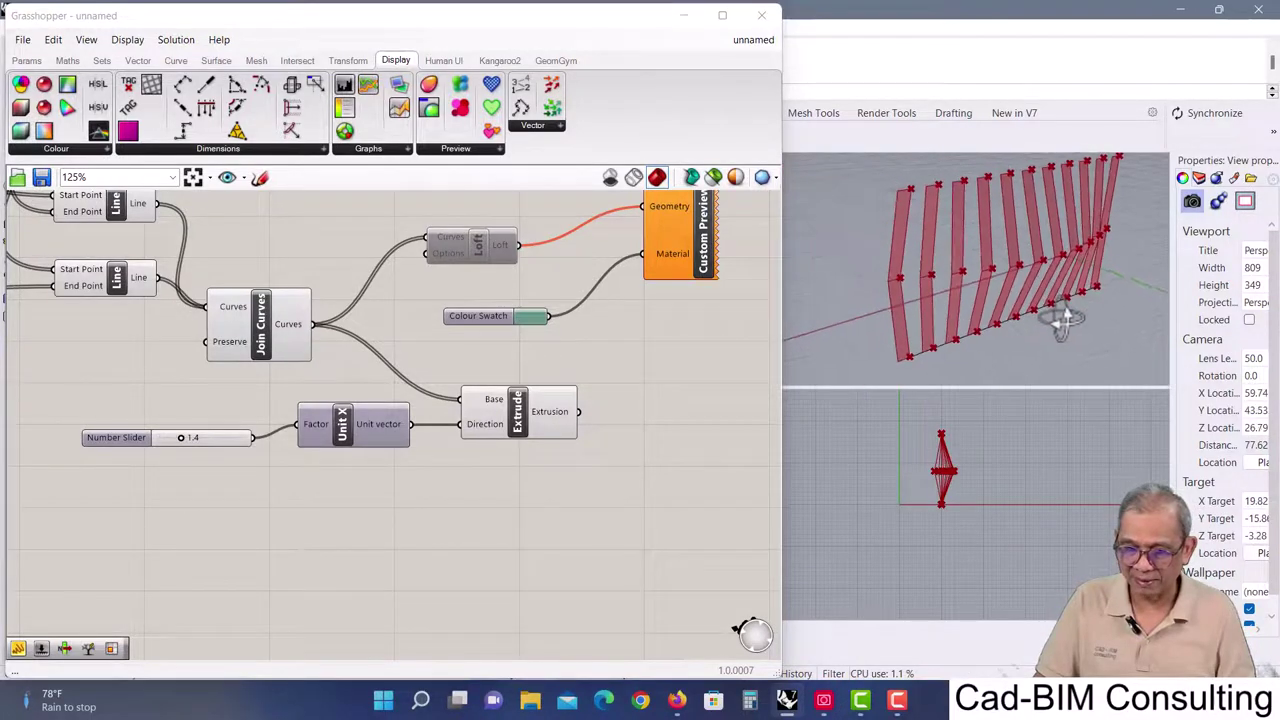
mouse_move(505, 433)
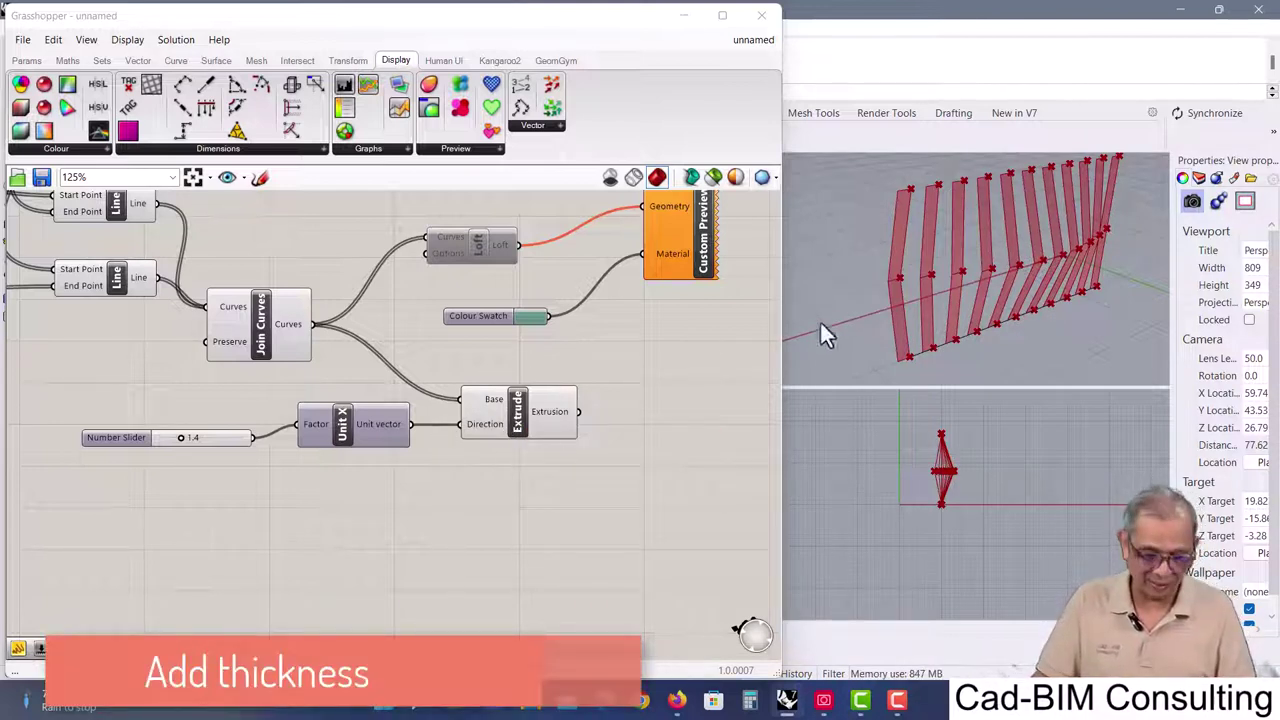
drag(184, 438, 172, 438)
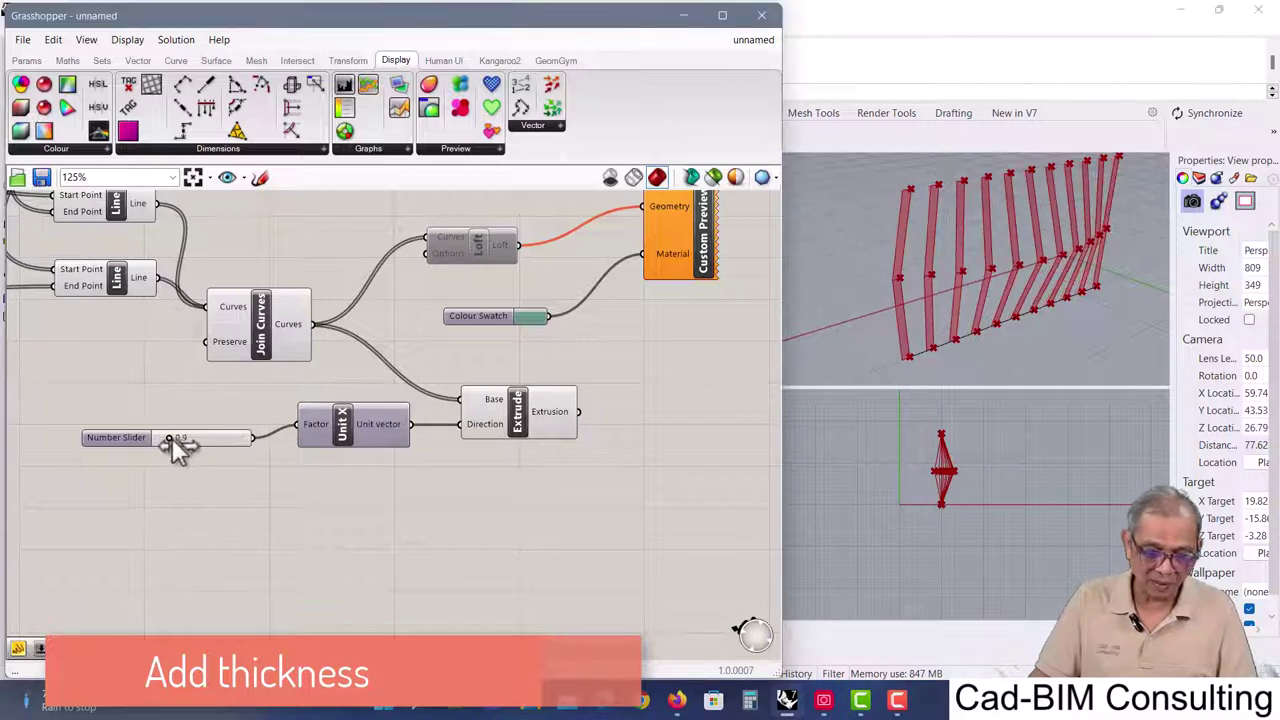
- Add a second Extrude component beyond the first and connect the first's Extrusion output to its Base input
click(552, 418)
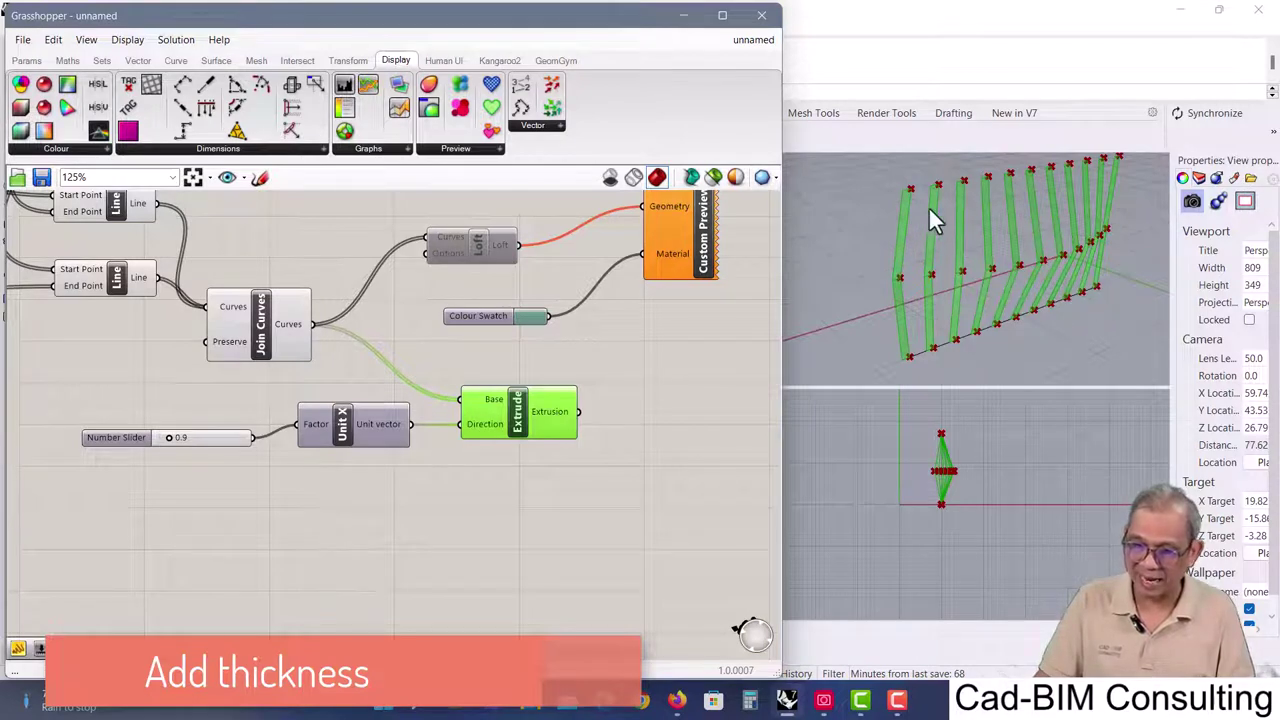
right_drag(518, 461, 464, 429)
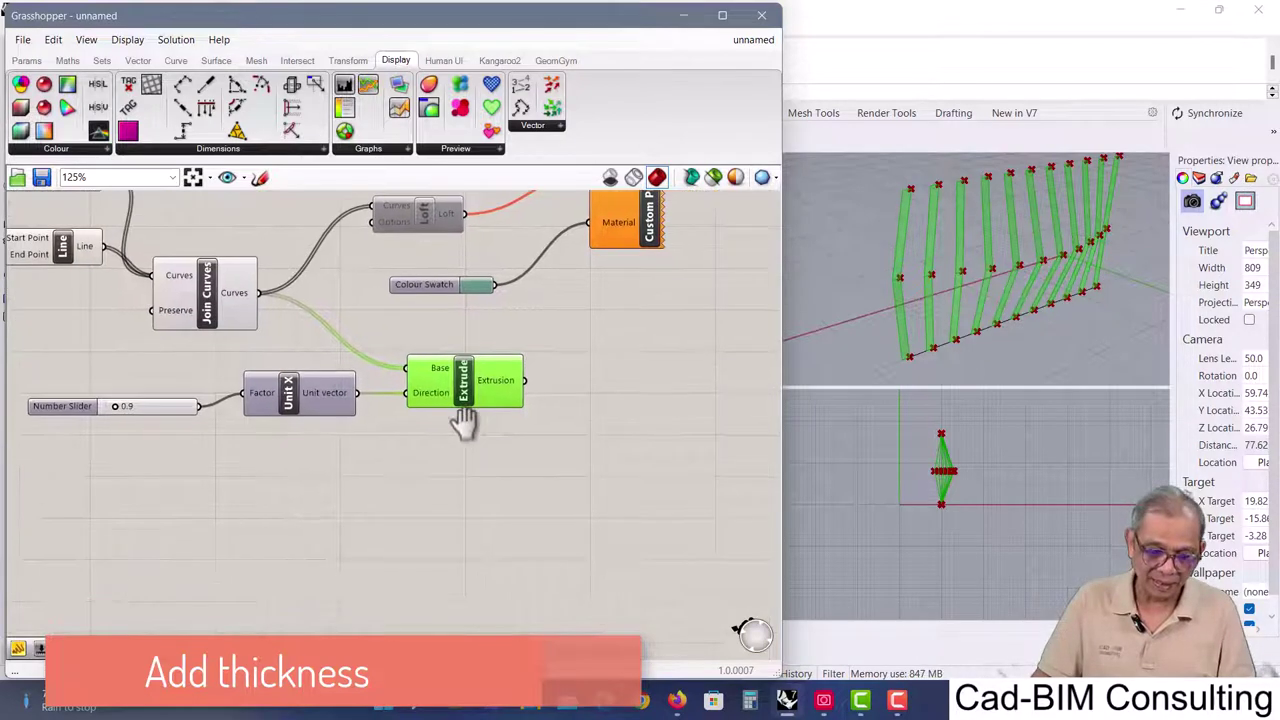
double_click(633, 428)
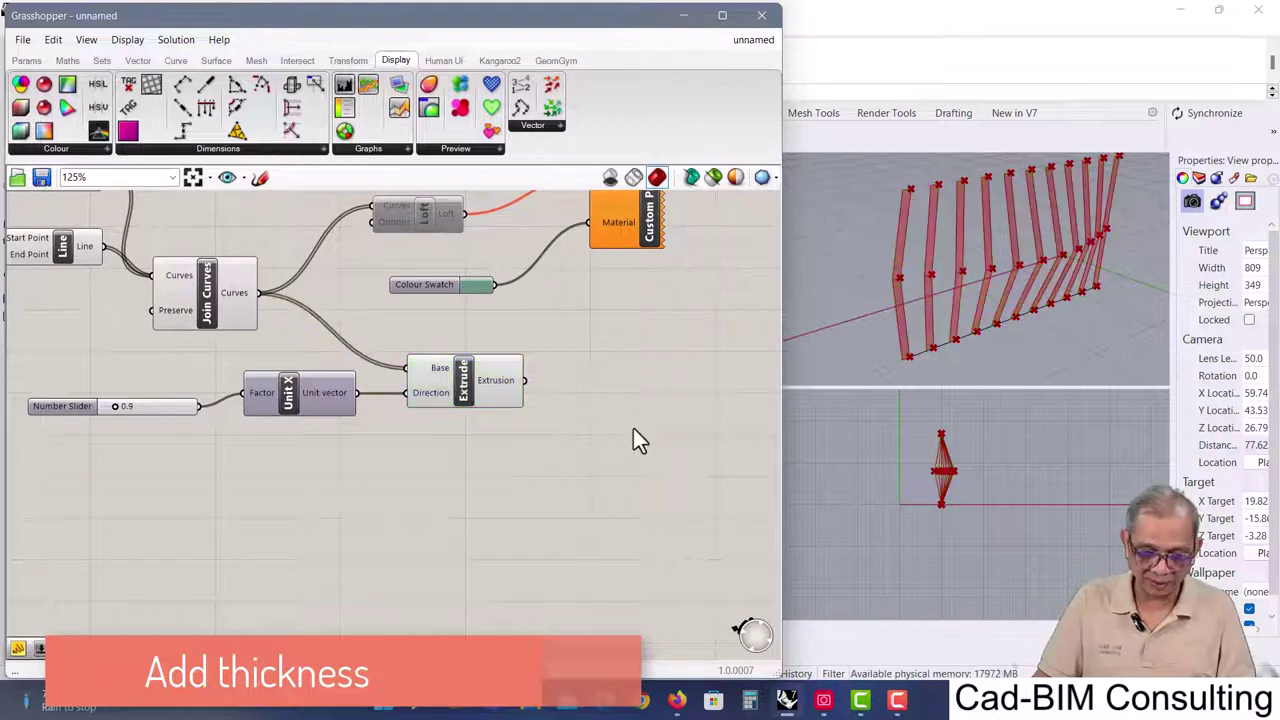
text(extrude)
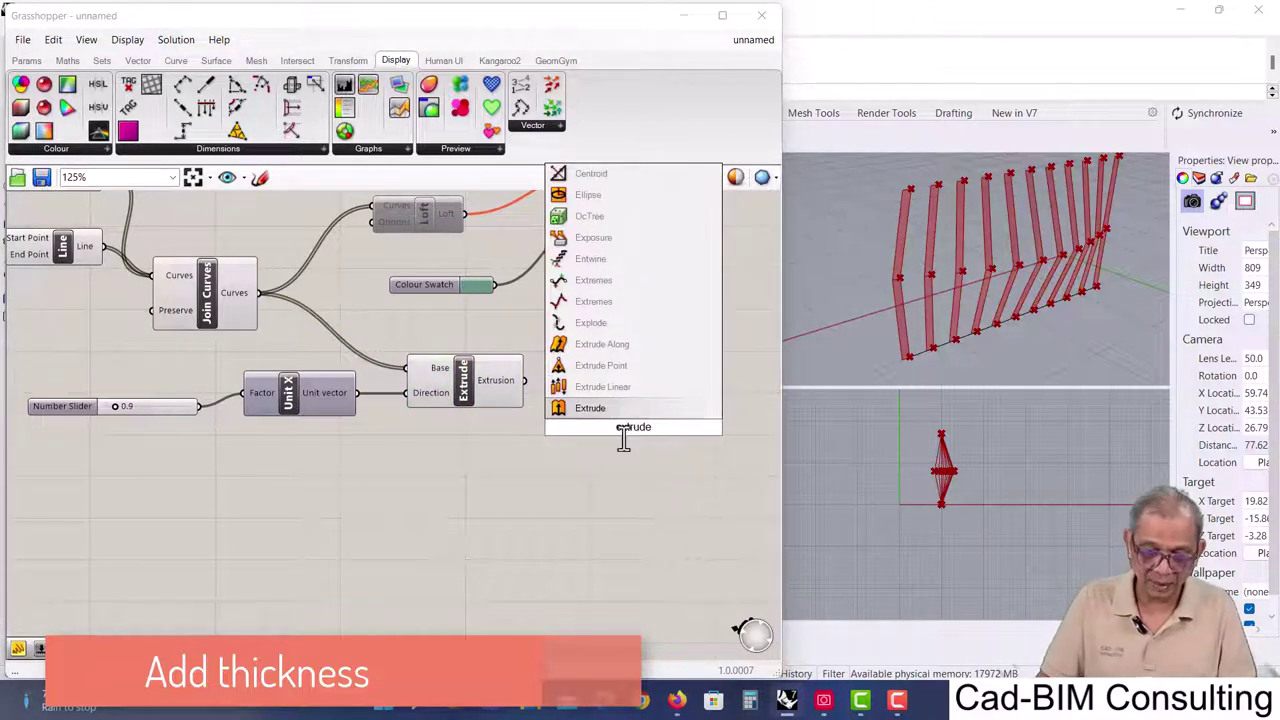
key(Return)
drag(644, 418, 656, 422)
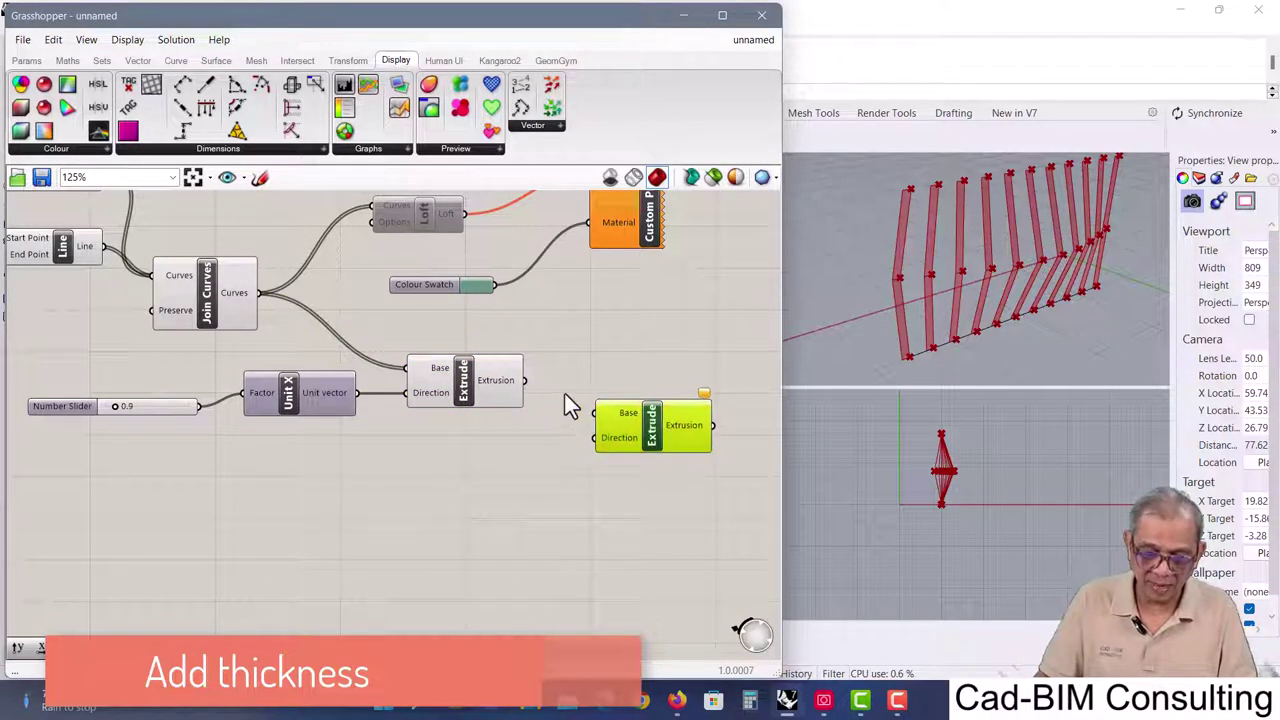
drag(572, 410, 602, 433)
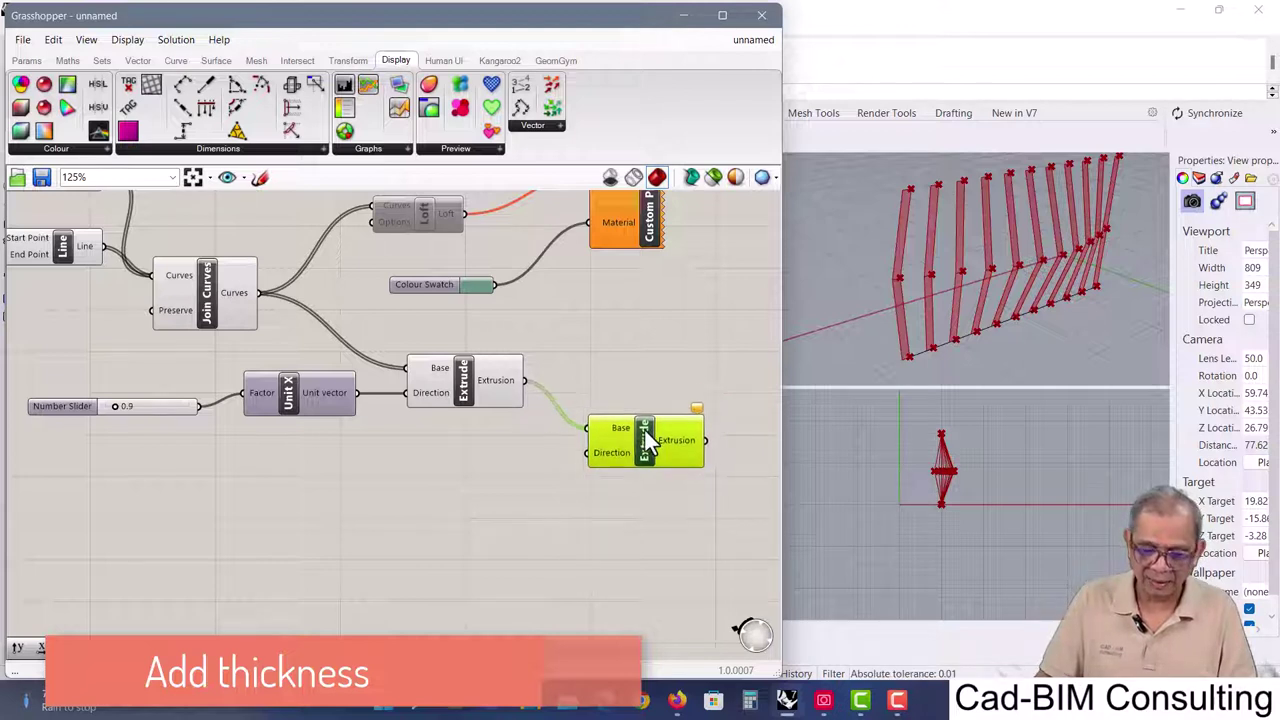
- Add a Unit Y component, connect its Unit vector output to the second Extrude's Direction input, and move it closer to that Extrude
double_click(386, 461)
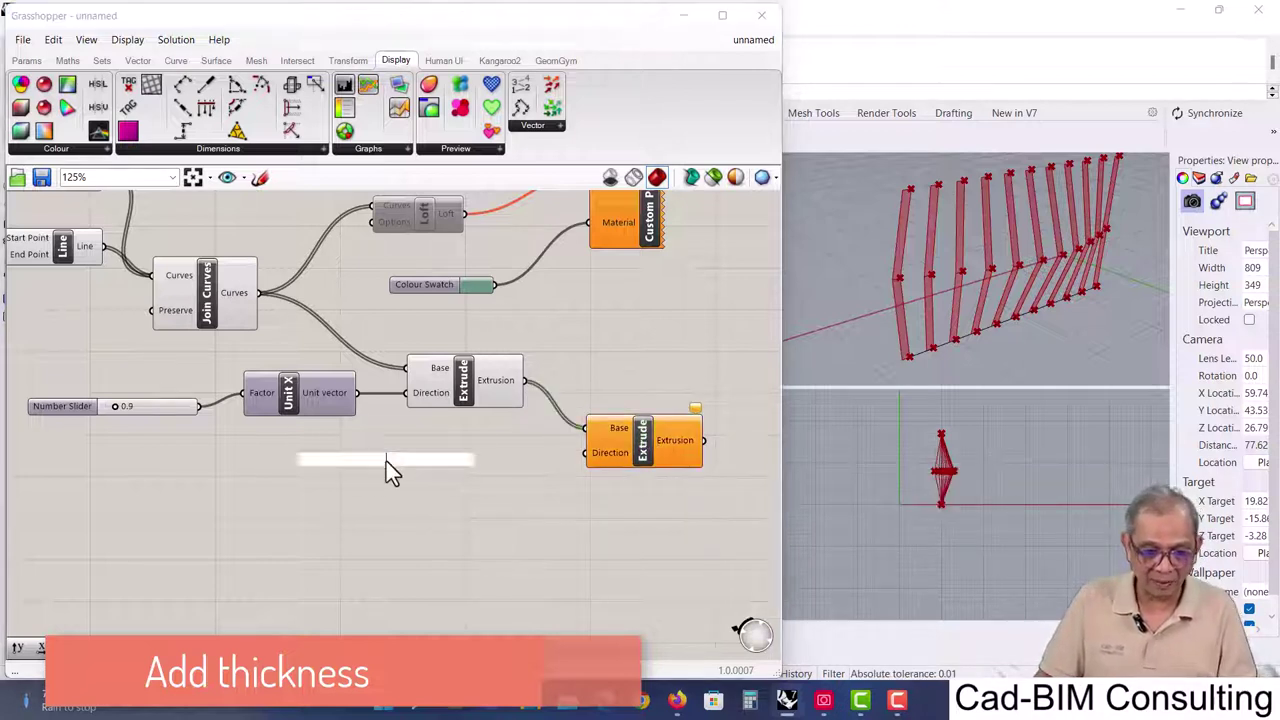
text(unit y)
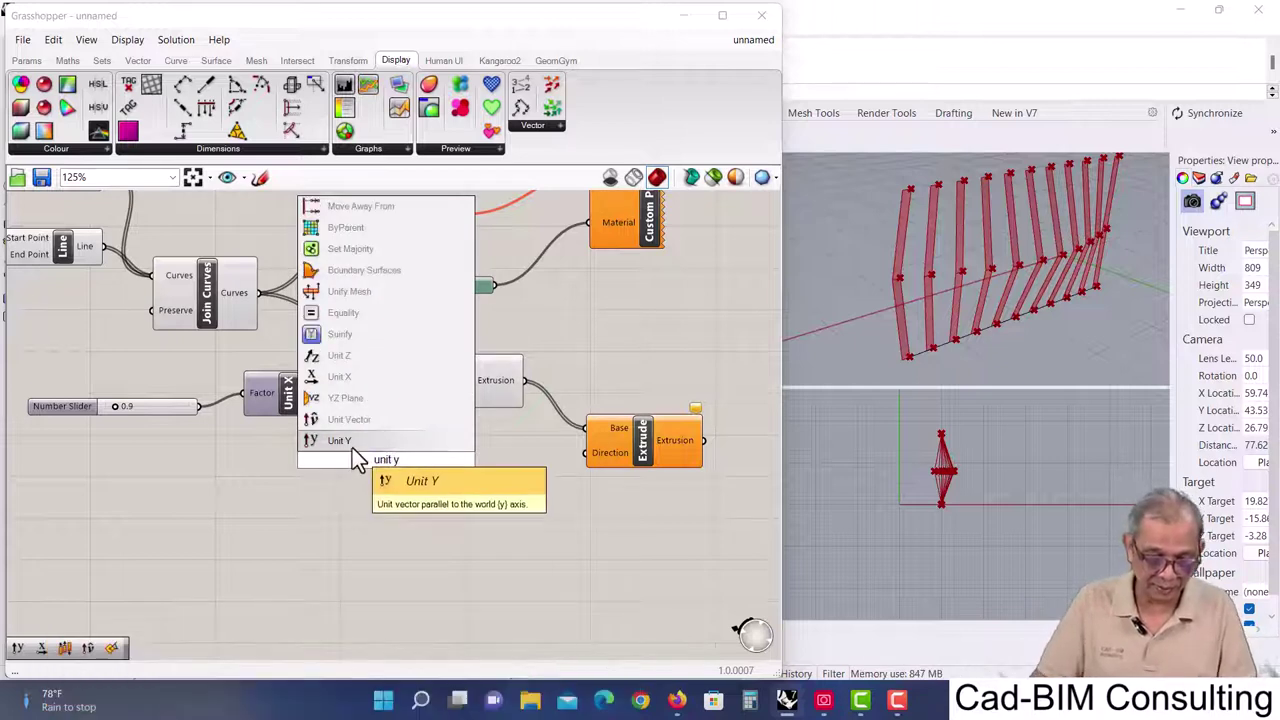
click(352, 444)
drag(444, 460, 587, 452)
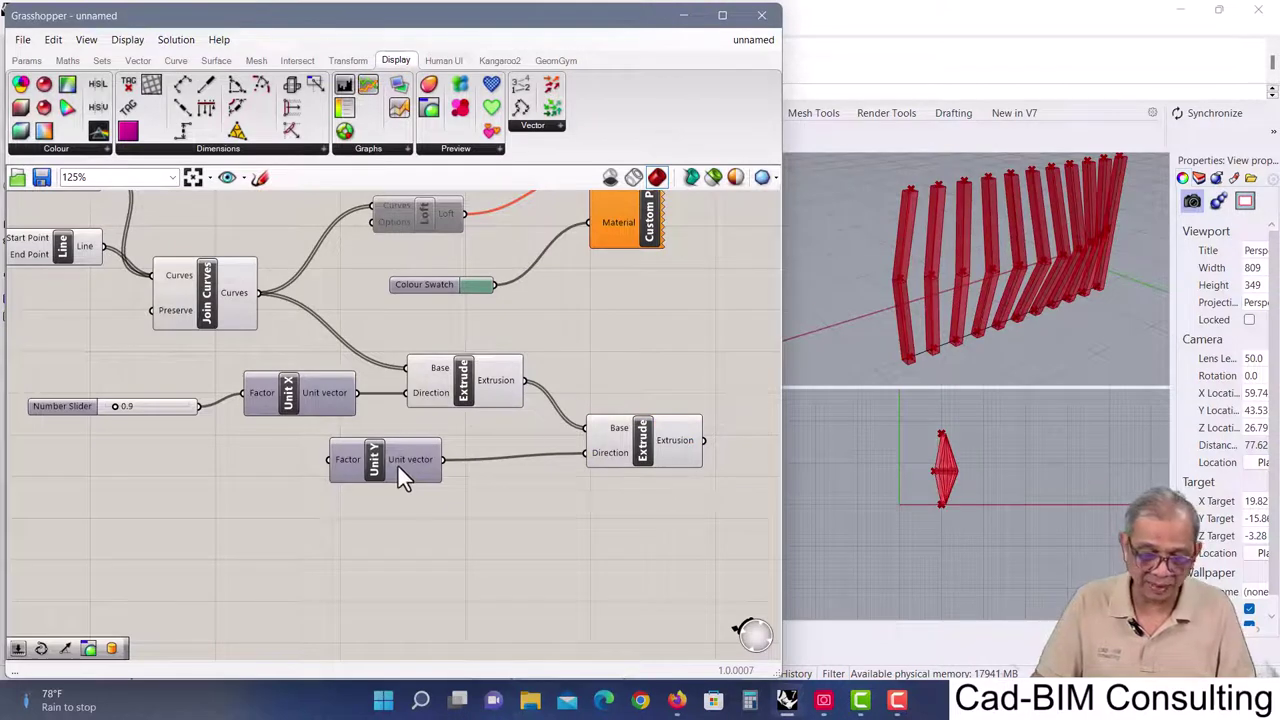
drag(380, 459, 452, 460)
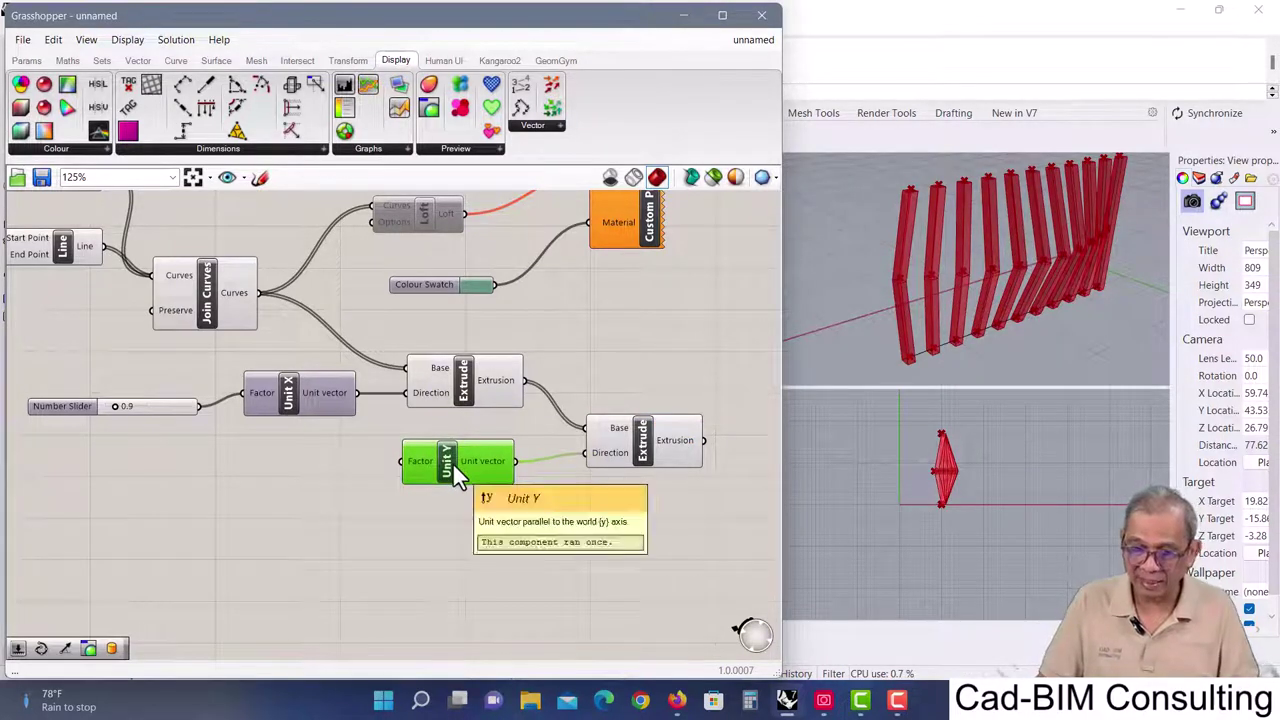
- Copy the Unit X number slider and connect the copy to Unit Y's Factor input
click(97, 407)
drag(97, 408, 353, 478)
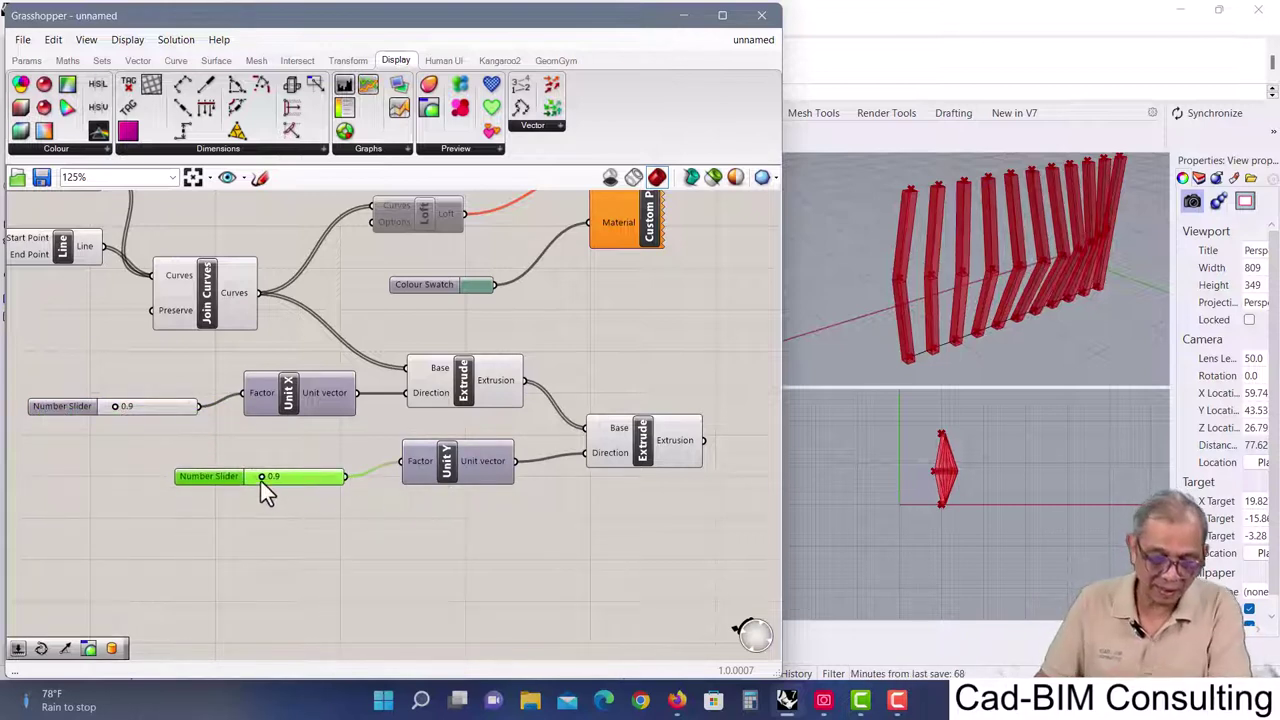
- Set the Unit Y slider to 2.3 and the Unit X slider to 0.7, and inspect the thickened fins in perspective
drag(260, 476, 295, 478)
drag(114, 403, 111, 404)
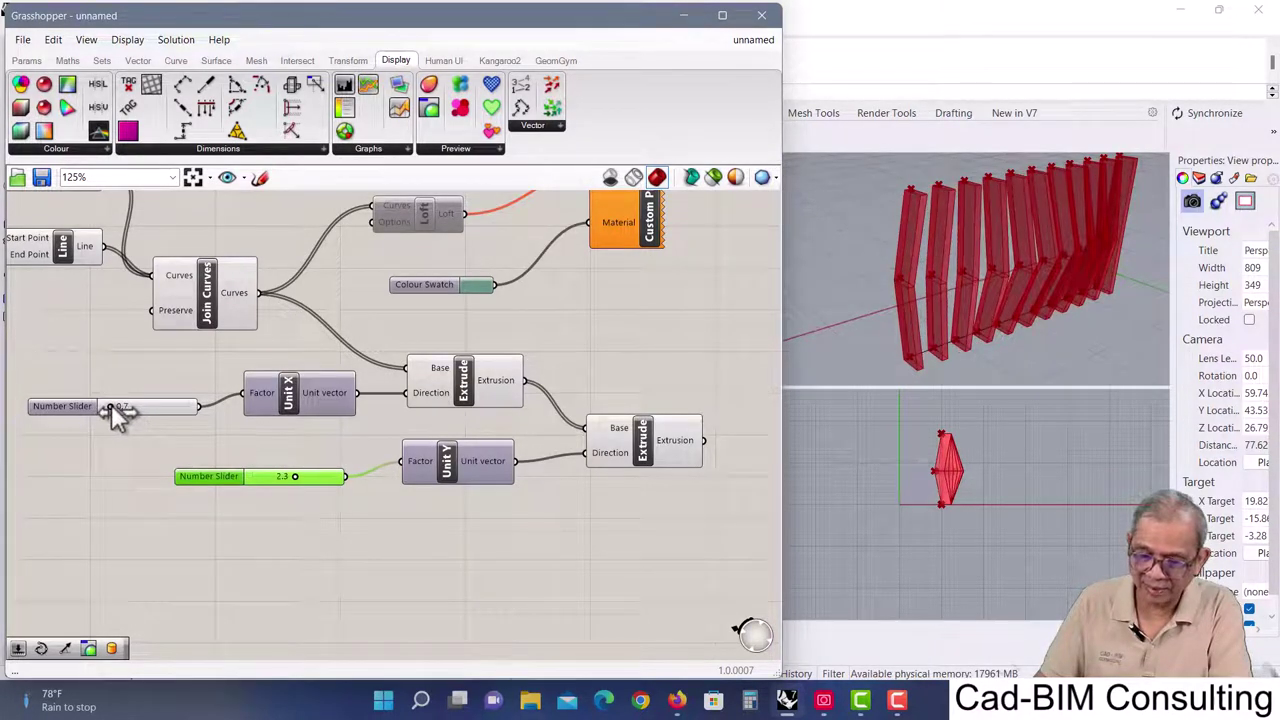
right_drag(827, 278, 809, 294)
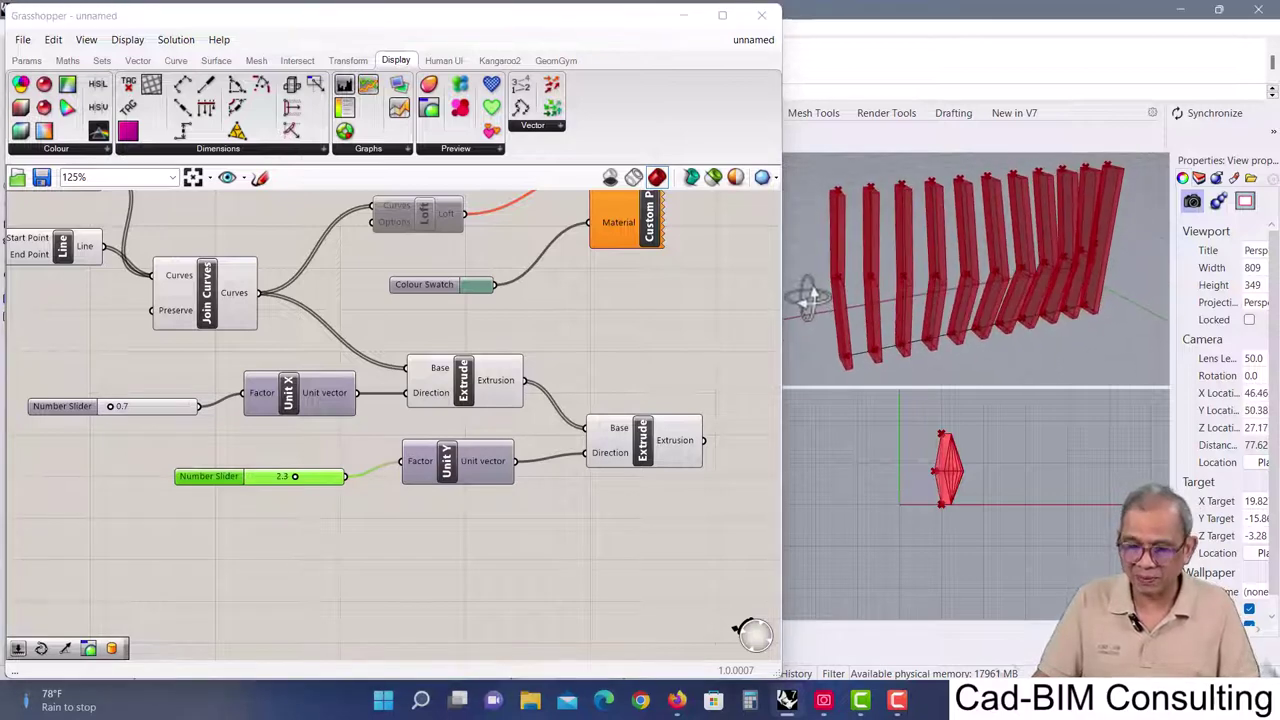
- Select the Loft, Colour Swatch and Custom Preview group and disconnect the Loft output from Custom Preview's Geometry input
scroll(590, 327, down, 3)
right_drag(634, 325, 520, 340)
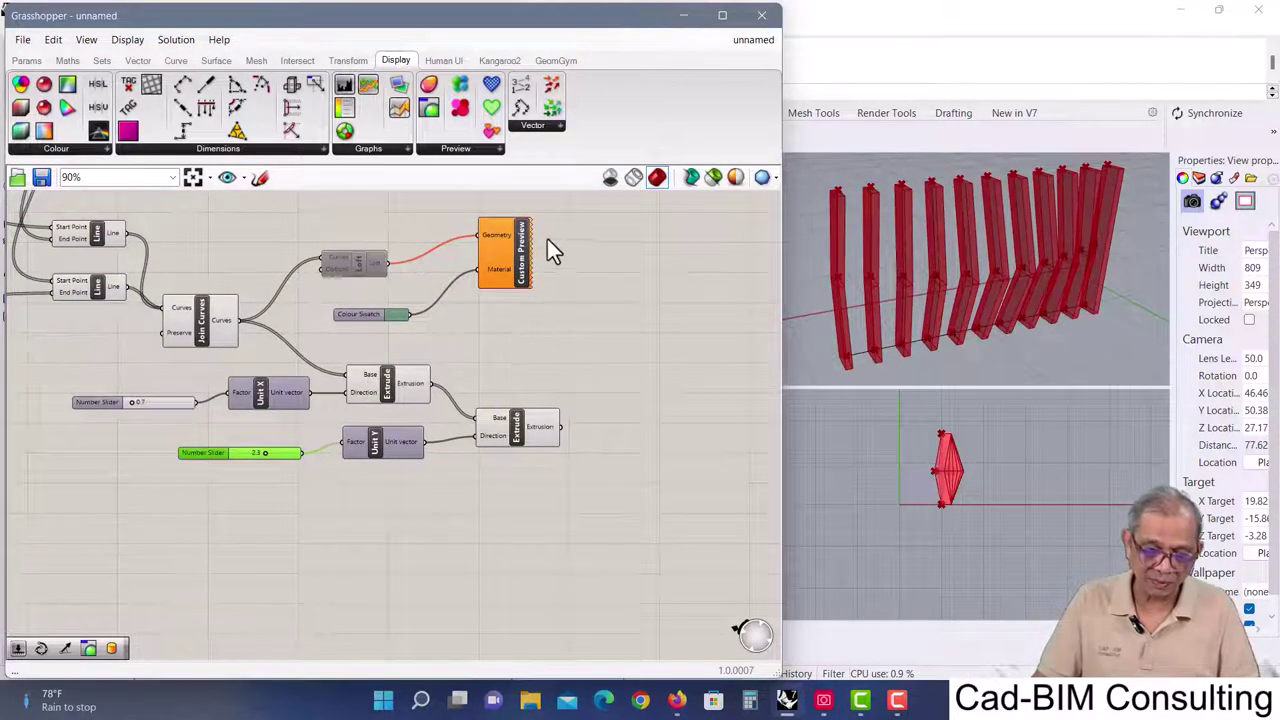
drag(557, 234, 316, 330)
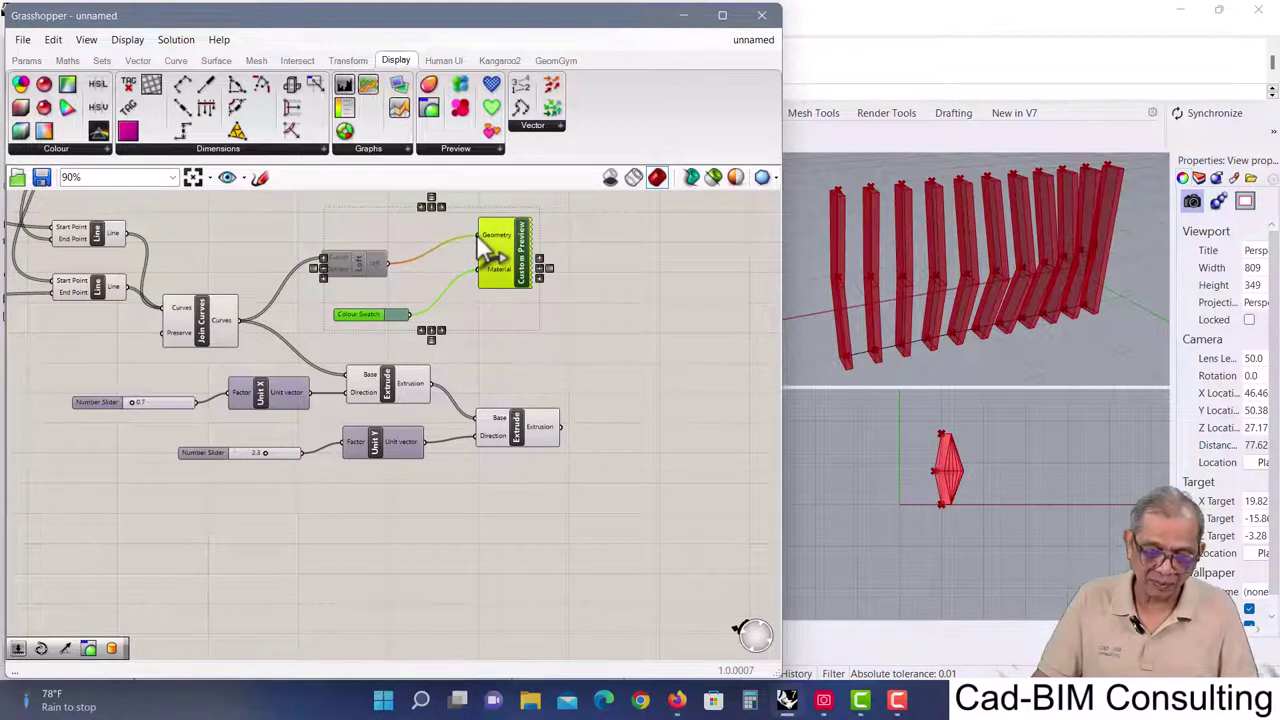
ctrl+drag(478, 236, 386, 262)
- Move Custom Preview and its Colour Swatch beyond the second Extrude and connect that Extrude's Extrusion output to the Geometry input
drag(506, 234, 658, 412)
click(657, 387)
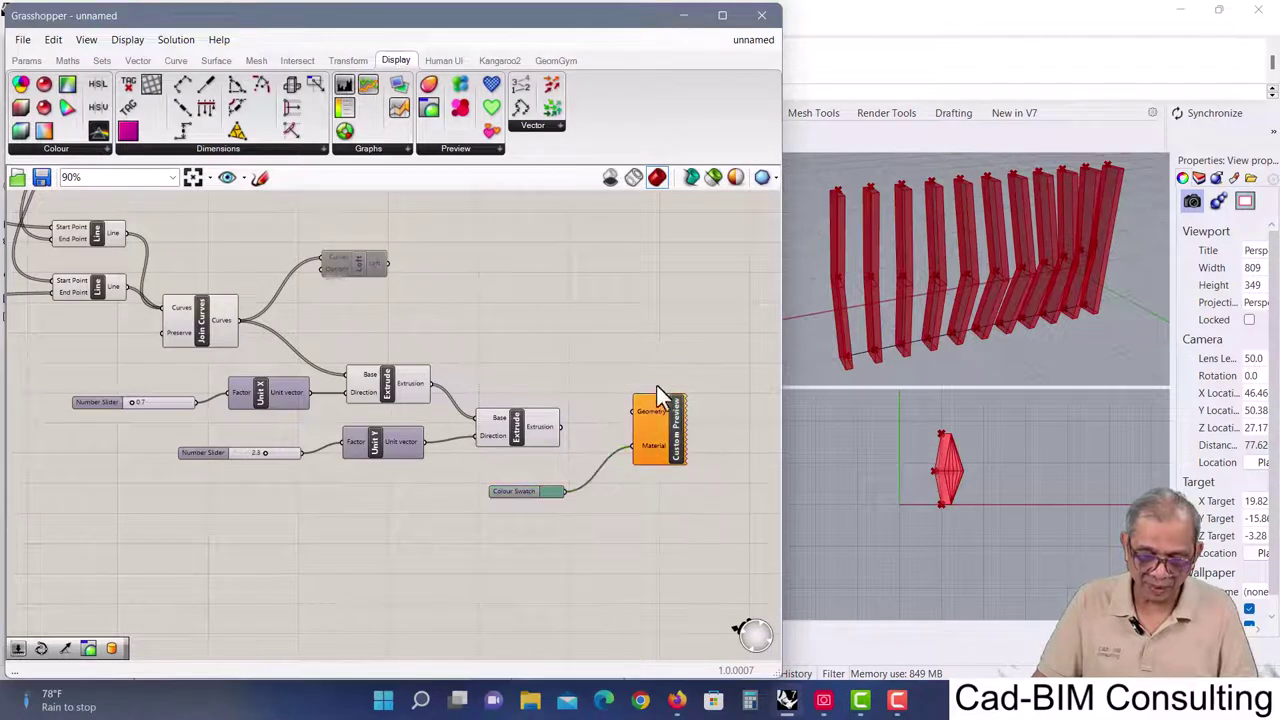
scroll(700, 437, up, 3)
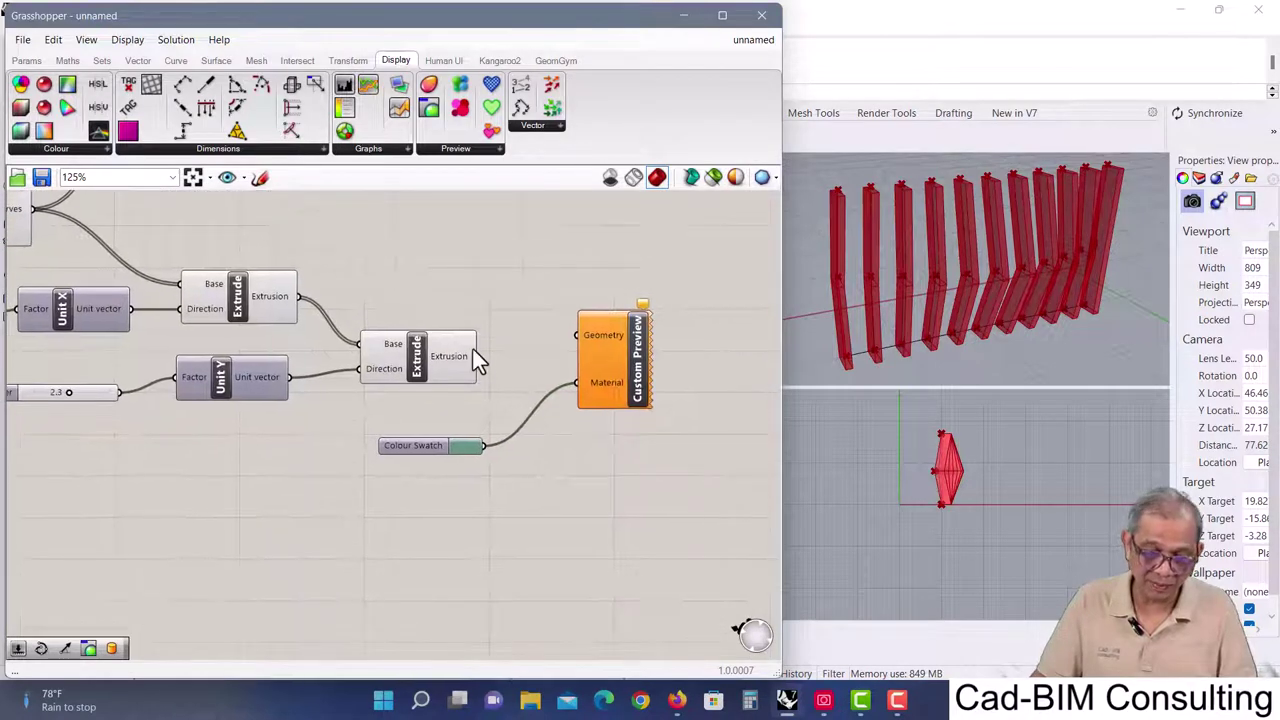
drag(478, 356, 578, 335)
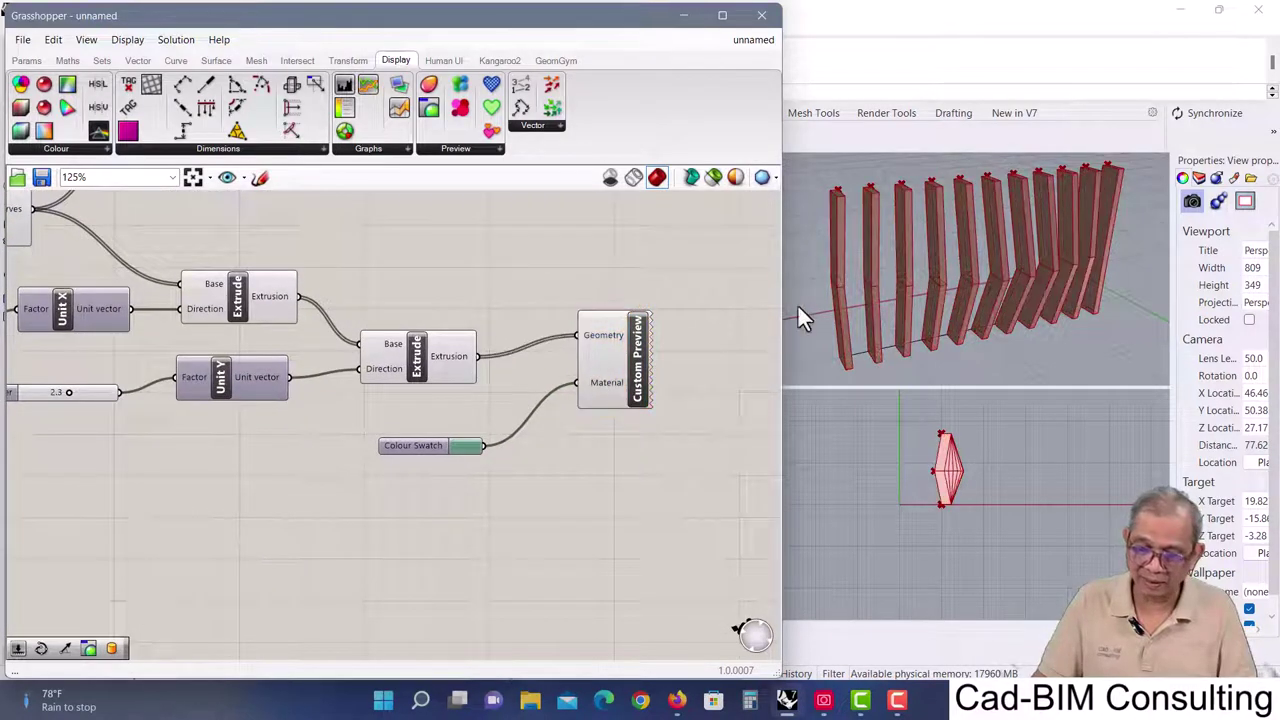
- Change the Colour Swatch to an orange with hue 41°, saturation 78 and value 94
click(473, 450)
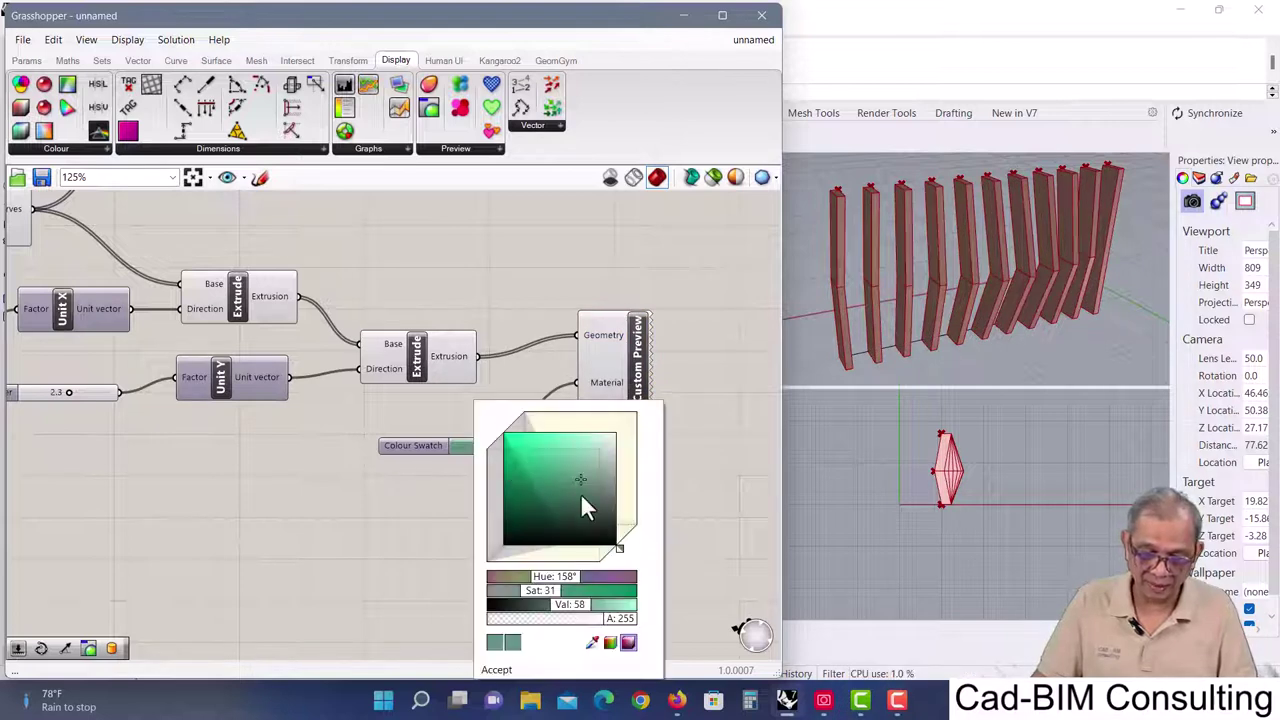
drag(576, 577, 537, 588)
drag(549, 459, 515, 452)
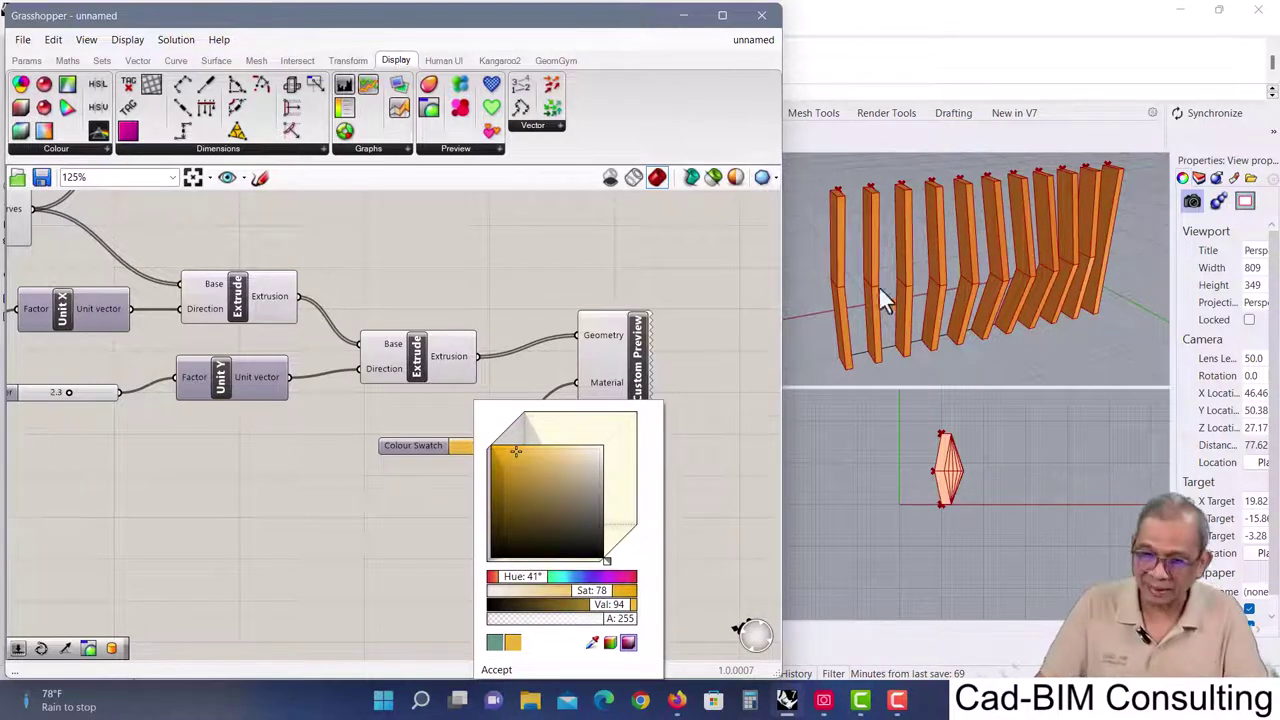
click(366, 466)
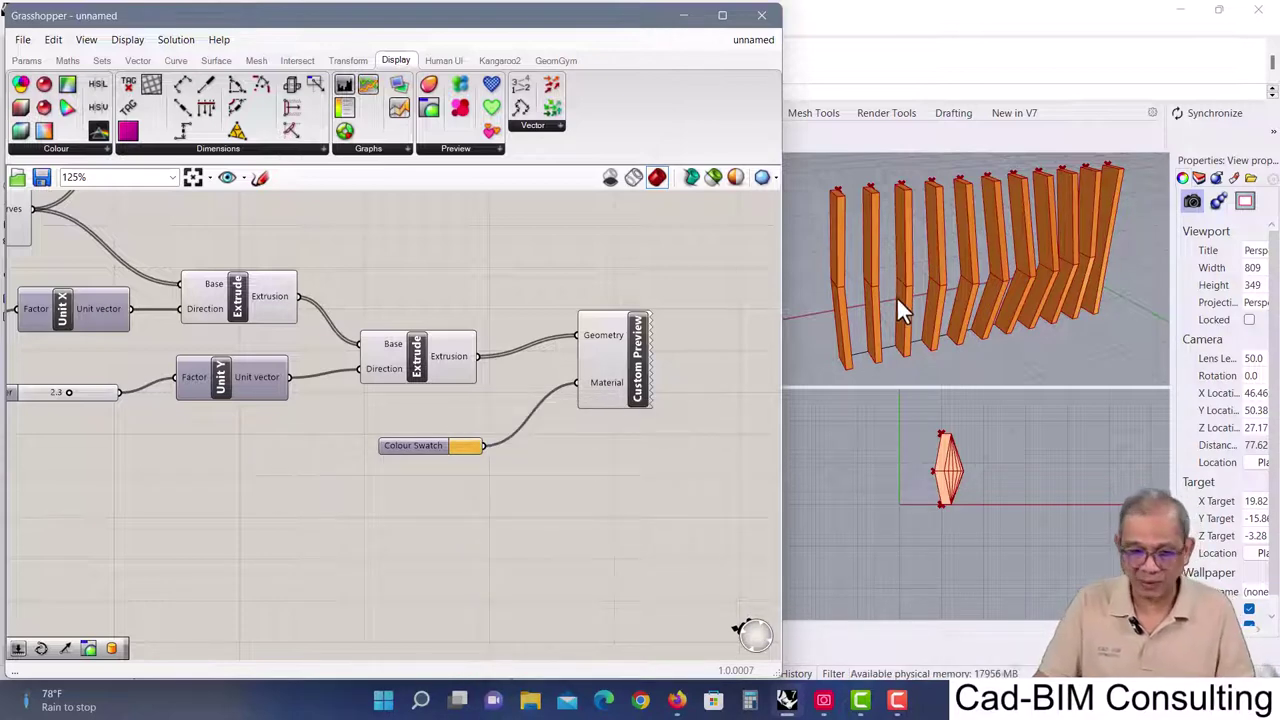
- Set the Unit Y slider of the second Extrude to 3.1 and the Unit X slider to 0.5
right_drag(897, 300, 925, 314)
mouse_move(67, 391)
mouse_down()
mouse_move(48, 391)
mouse_move(87, 391)
mouse_up()
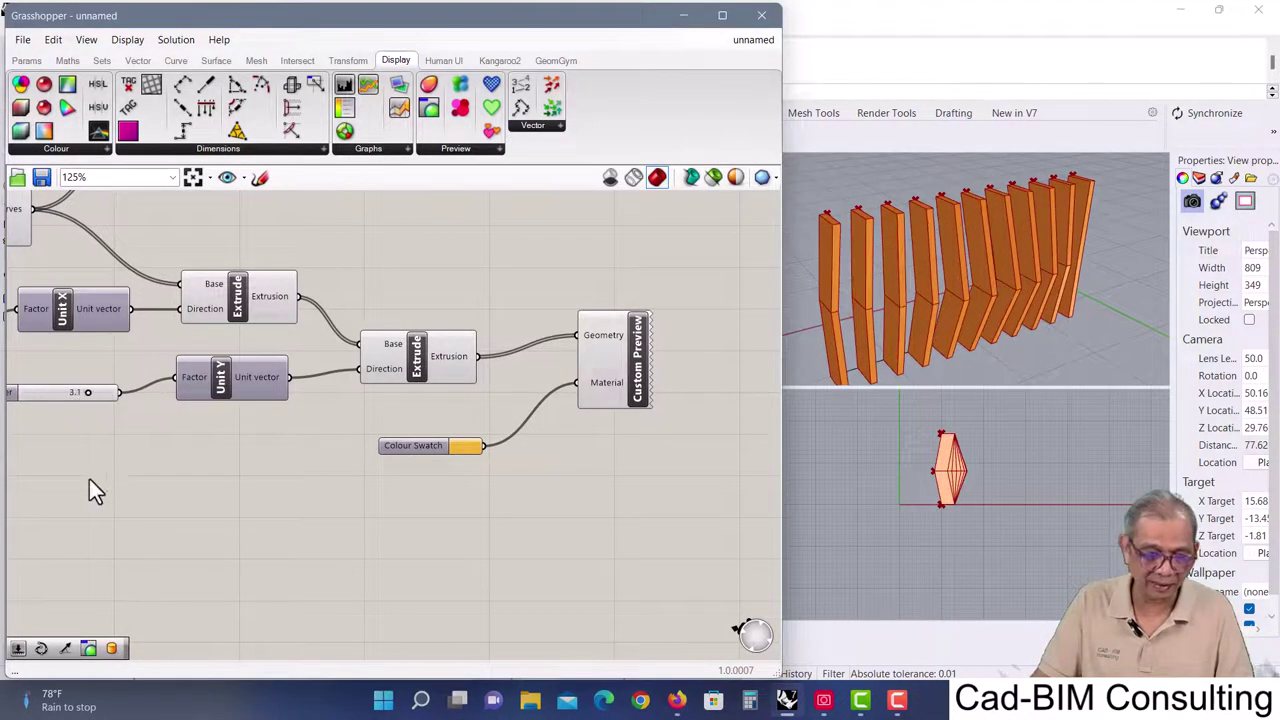
right_drag(89, 479, 397, 491)
drag(190, 329, 184, 330)
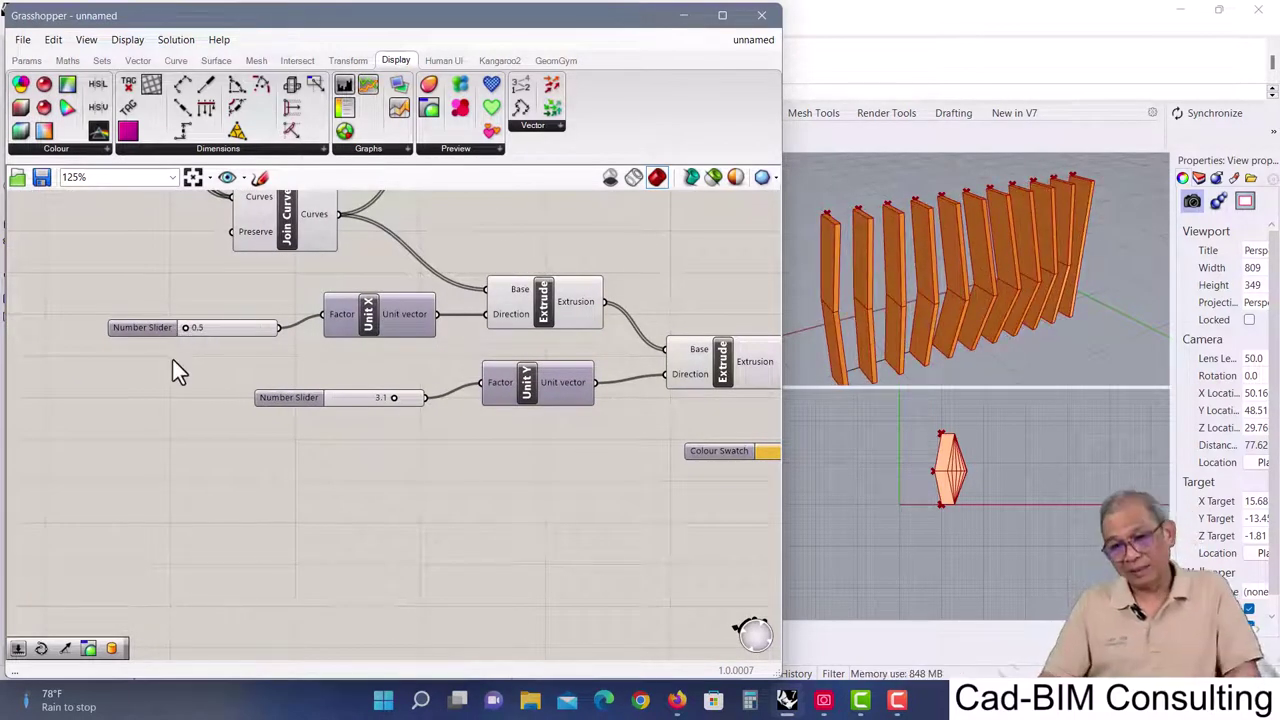
- Set the Multiplication's B slider to 6 and the slider feeding Construct Domain's Domain end to 197
scroll(150, 400, down, 3)
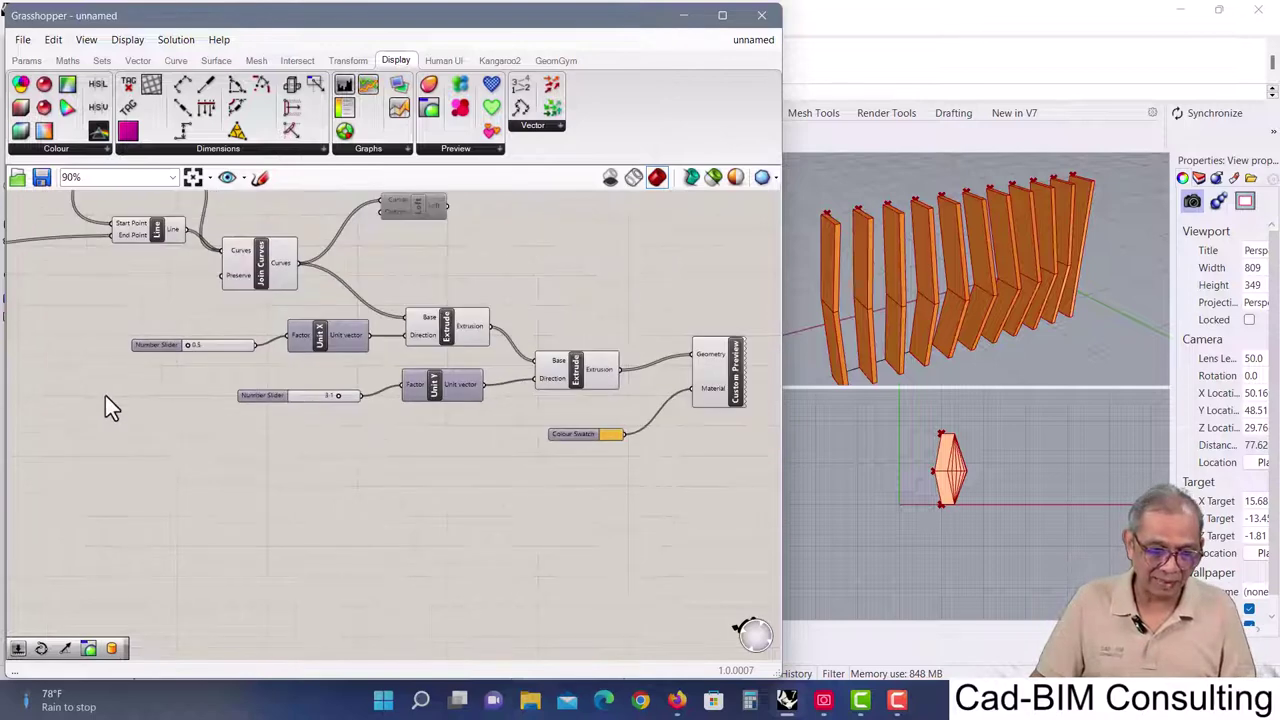
right_drag(106, 406, 394, 420)
right_drag(214, 380, 378, 418)
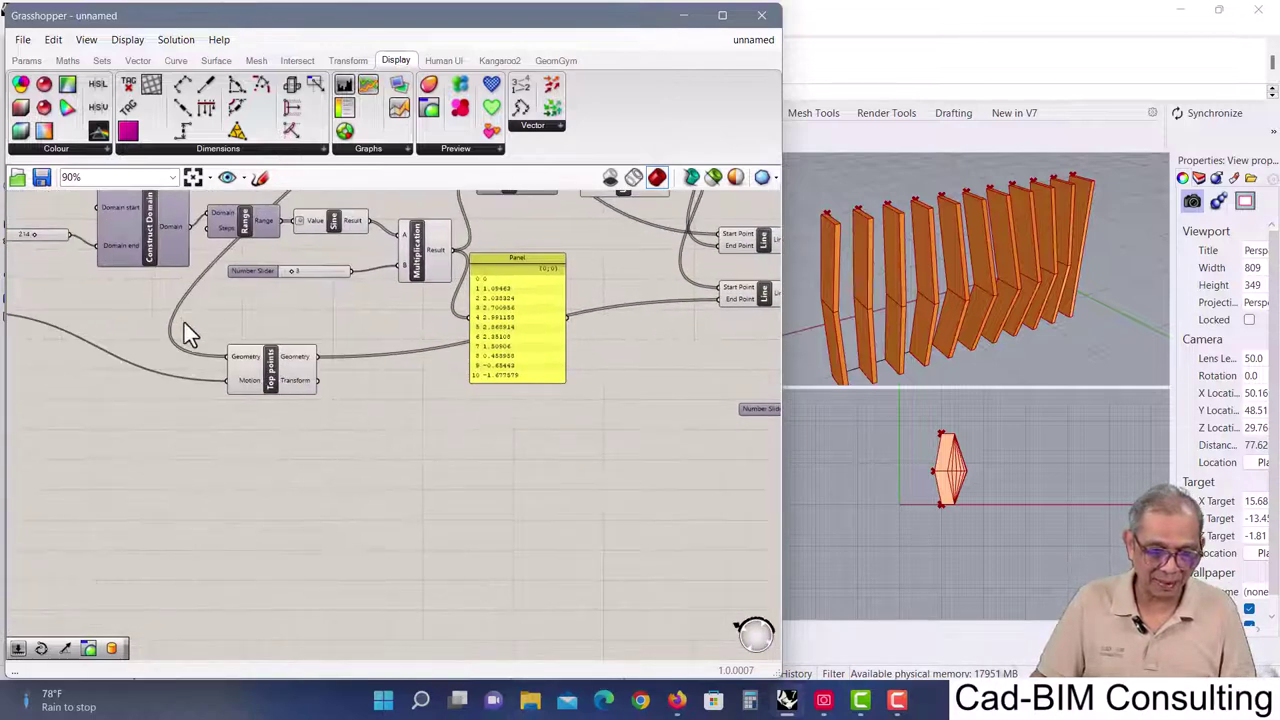
right_drag(184, 332, 404, 370)
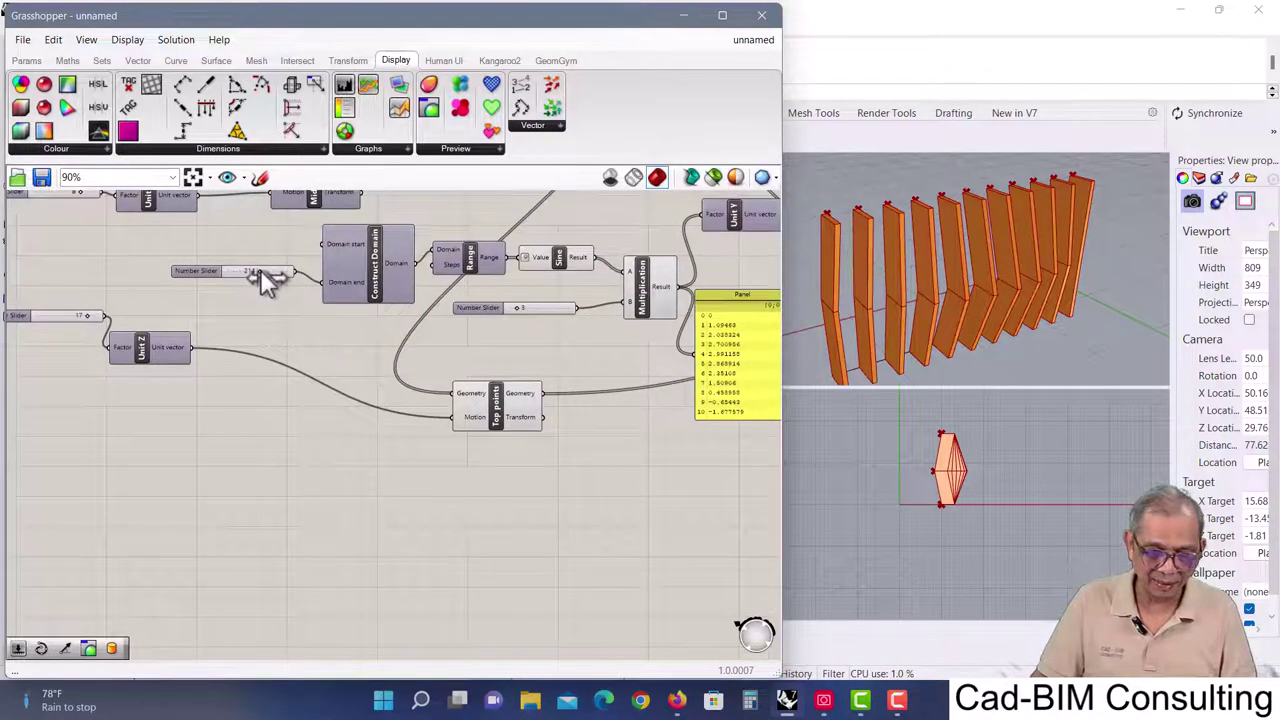
mouse_move(261, 270)
mouse_down()
mouse_move(246, 271)
mouse_move(295, 276)
mouse_move(260, 266)
mouse_up()
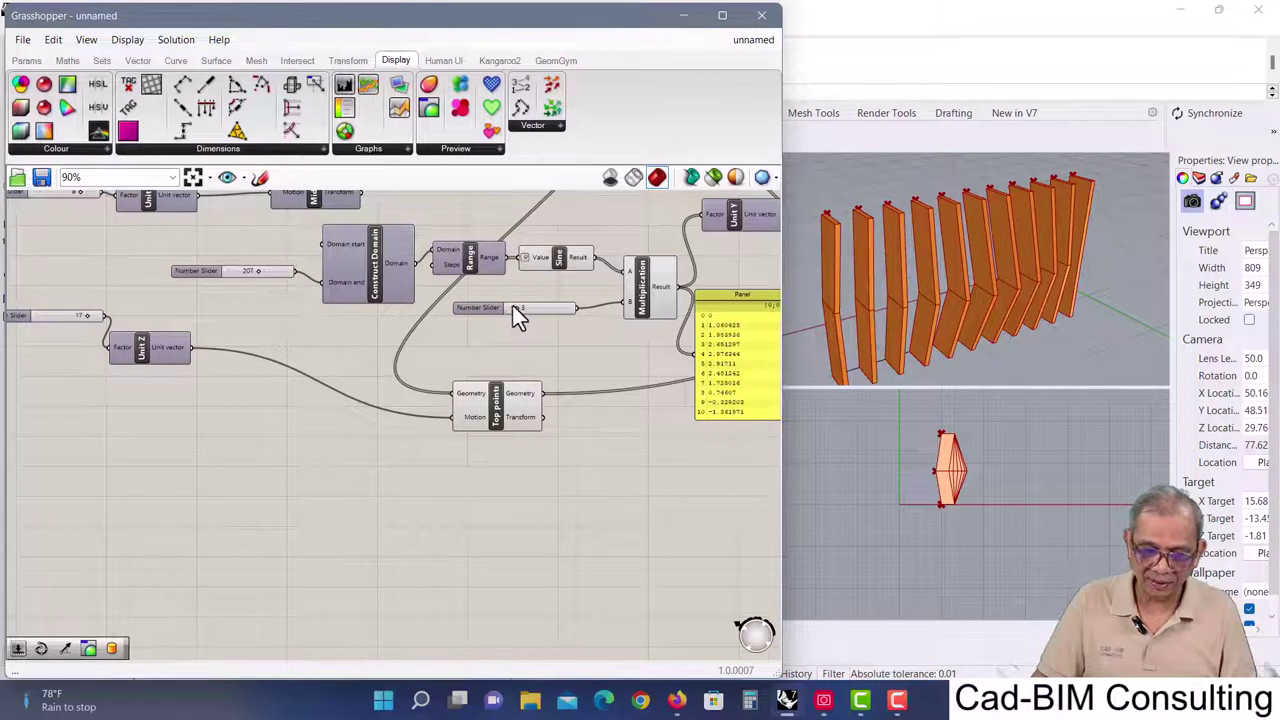
drag(517, 306, 536, 308)
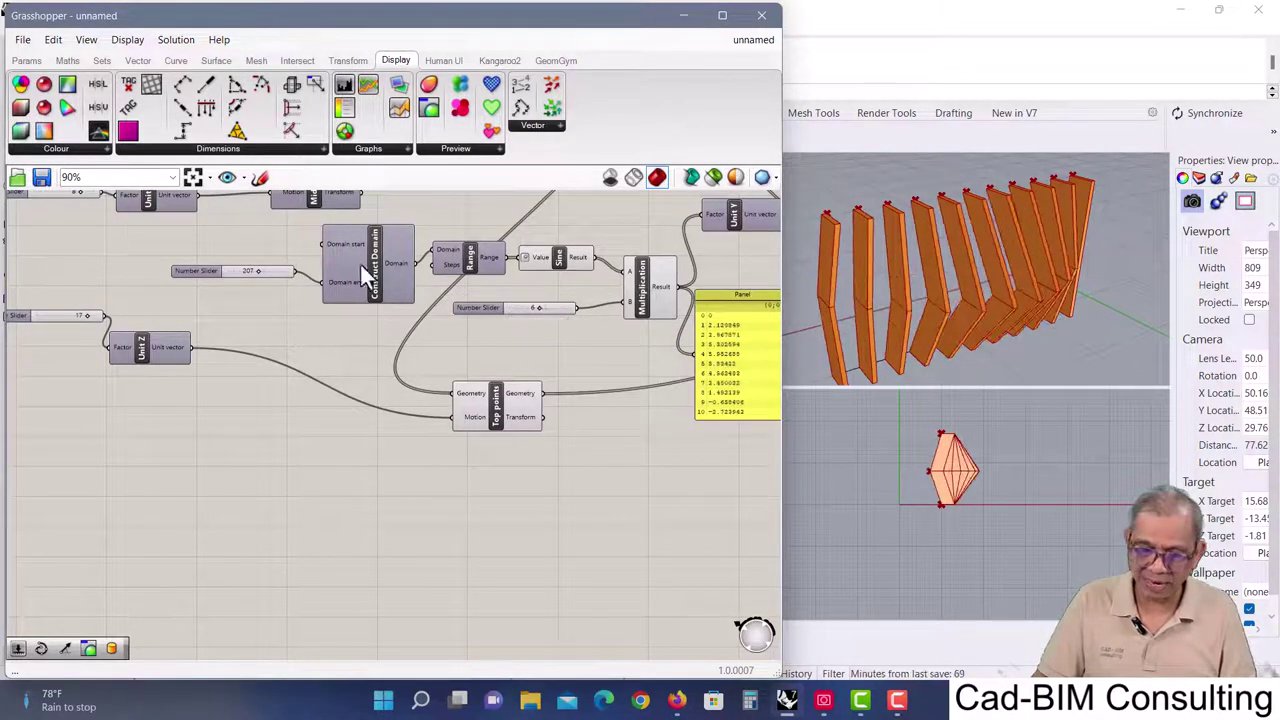
click(262, 278)
mouse_move(262, 278)
mouse_down()
mouse_move(237, 277)
mouse_move(277, 277)
mouse_move(258, 280)
mouse_up()
- Raise the maximum of the number slider feeding the Base points Count input to 20
scroll(213, 345, down, 2)
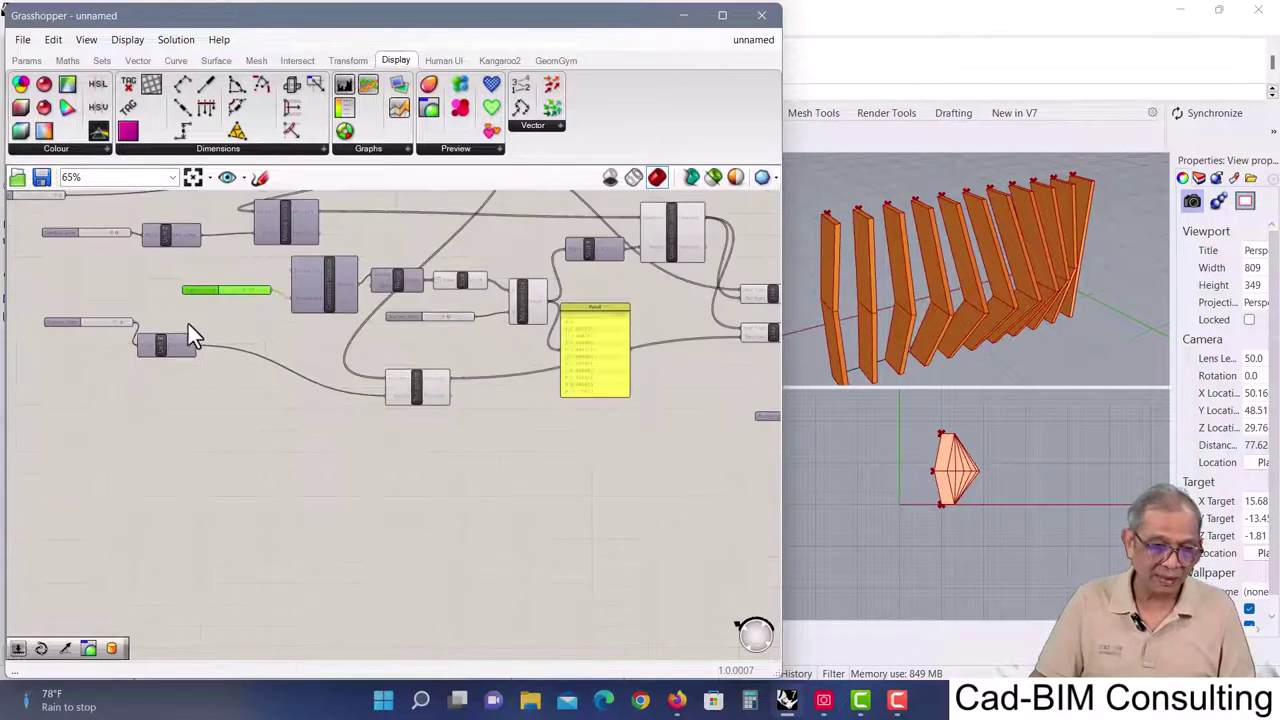
right_drag(188, 330, 377, 328)
scroll(368, 317, up, 3)
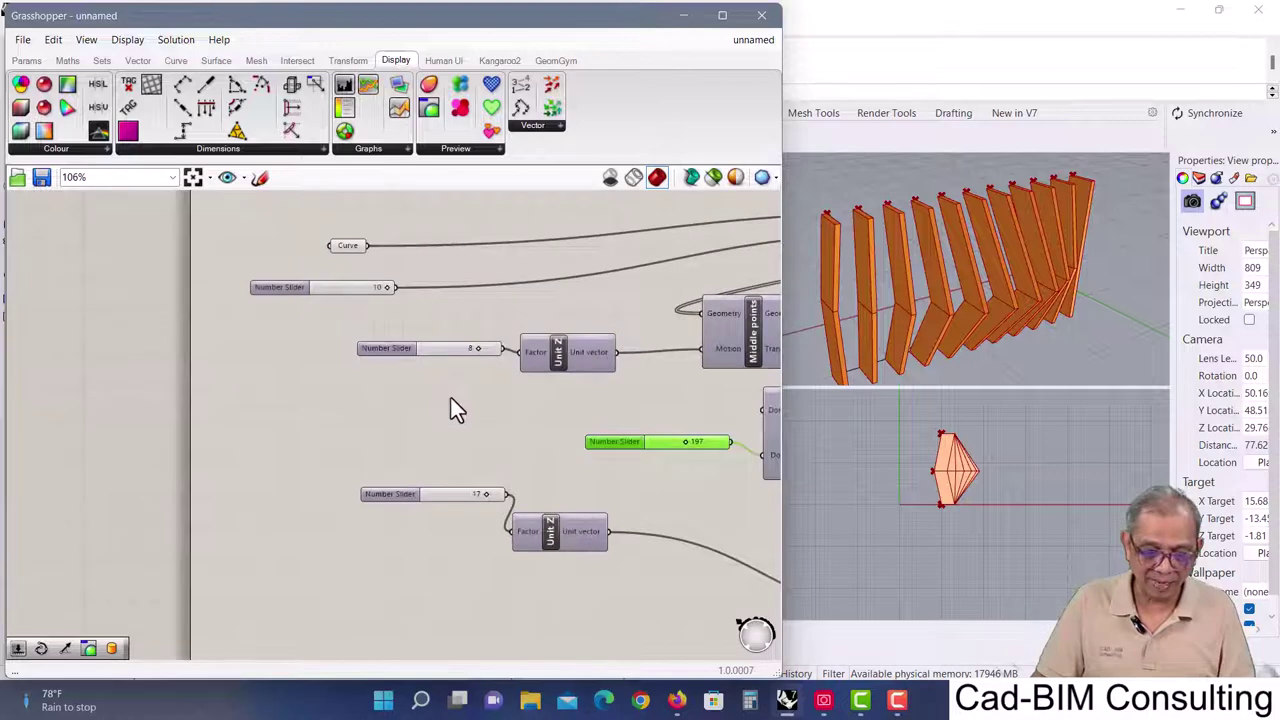
right_drag(449, 403, 337, 394)
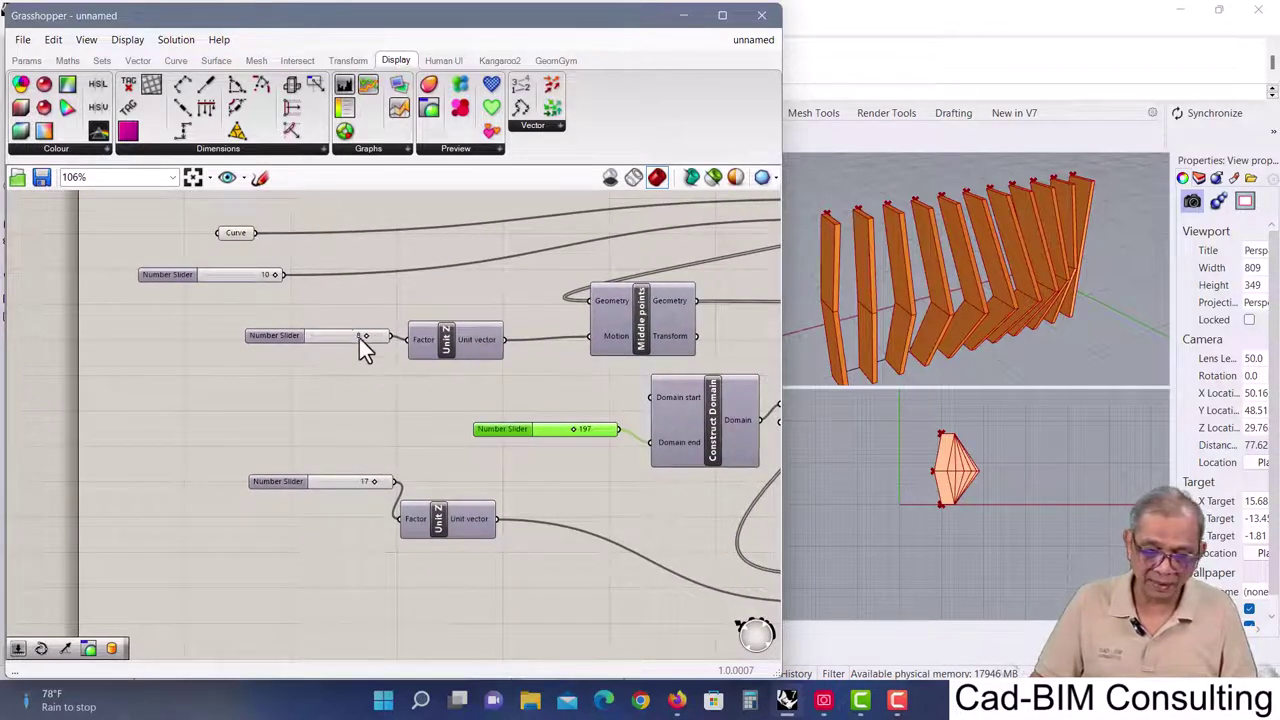
right_drag(334, 329, 198, 423)
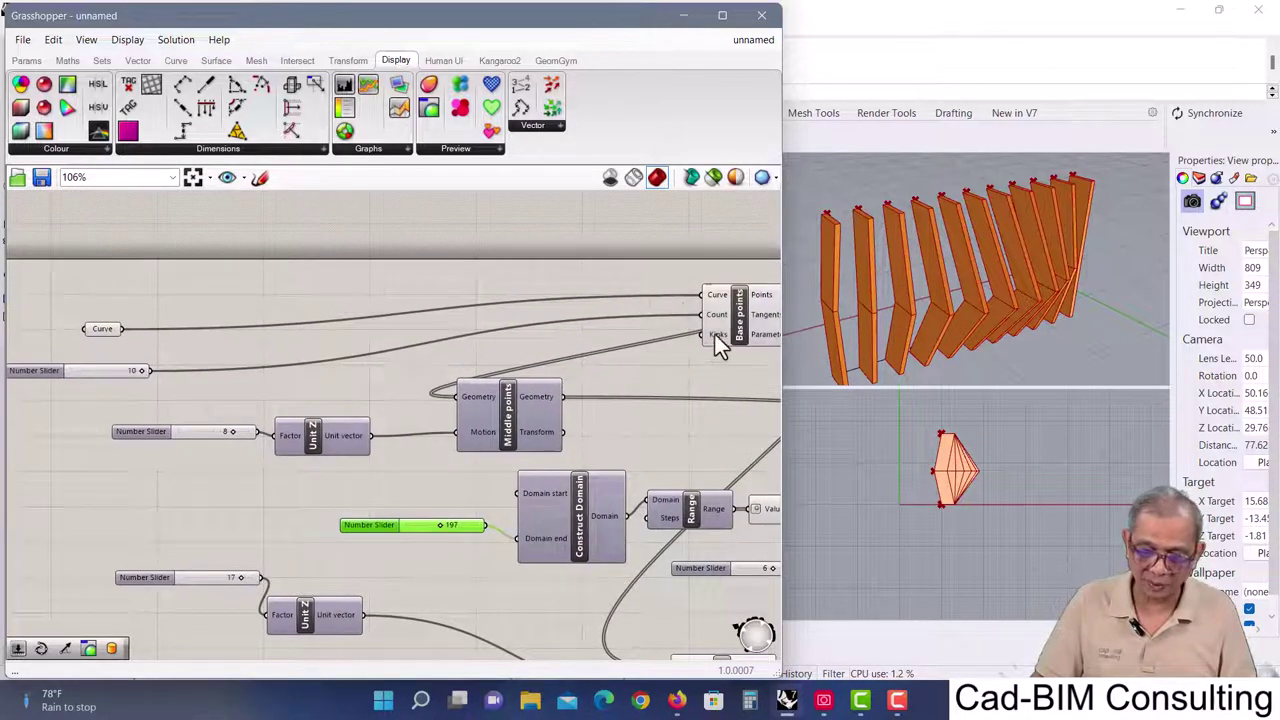
click(737, 315)
right_drag(354, 444, 334, 400)
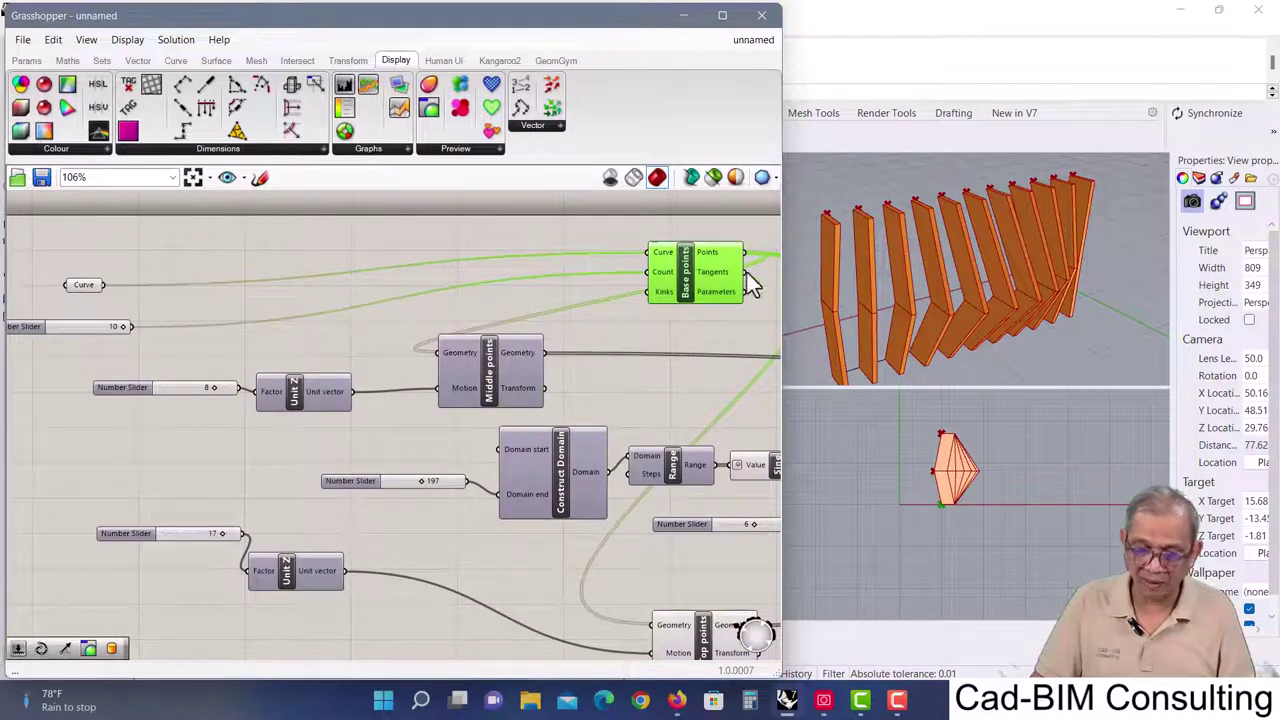
right_drag(252, 406, 395, 393)
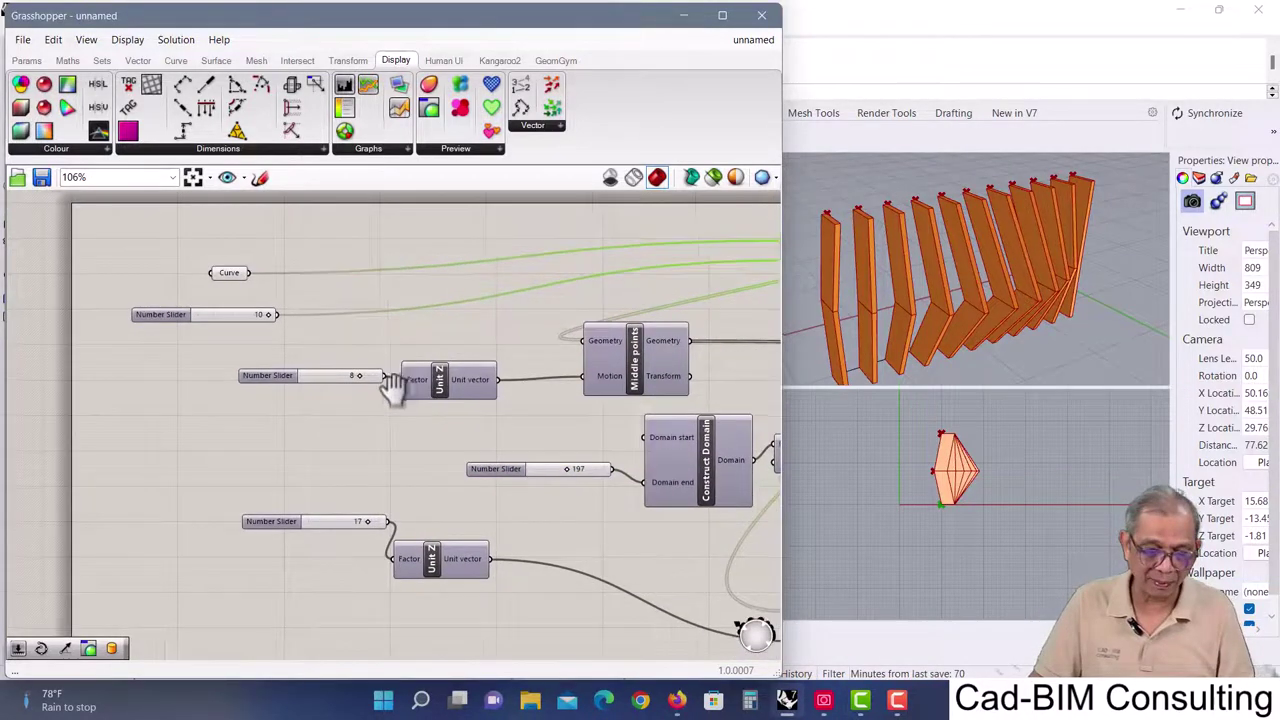
double_click(168, 315)
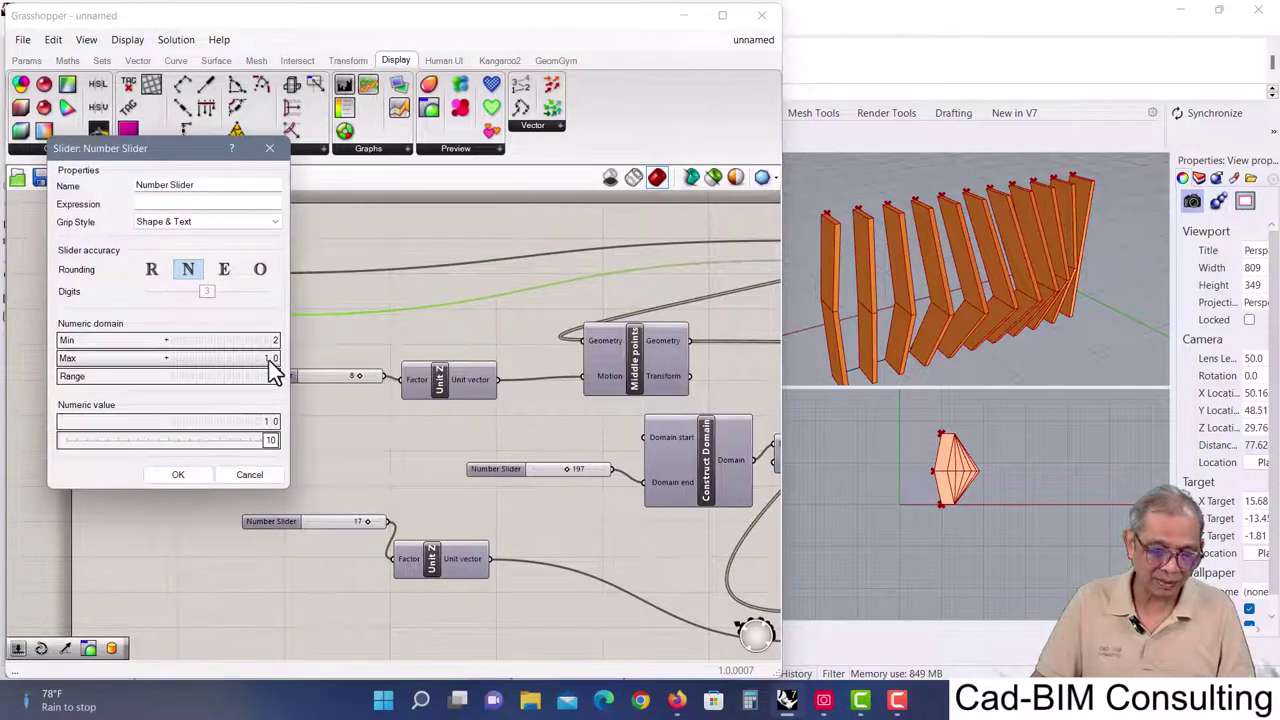
double_click(270, 360)
text(20)
key(Return)
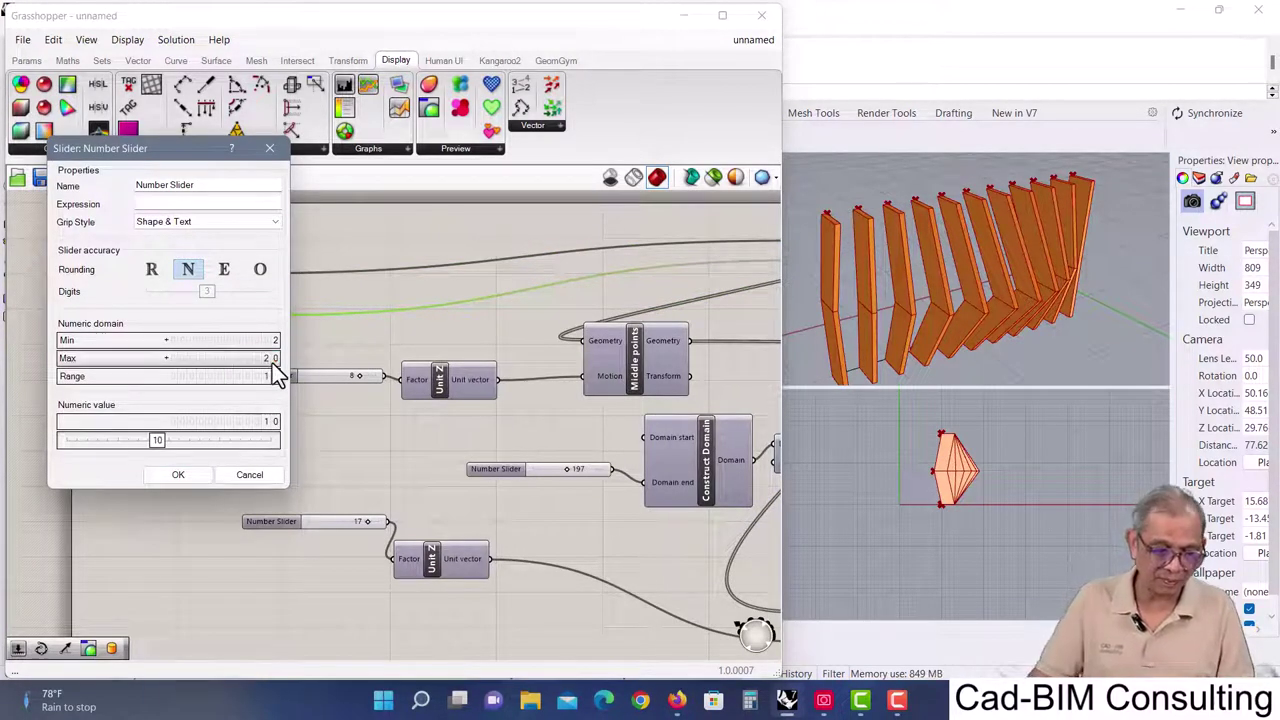
click(178, 475)
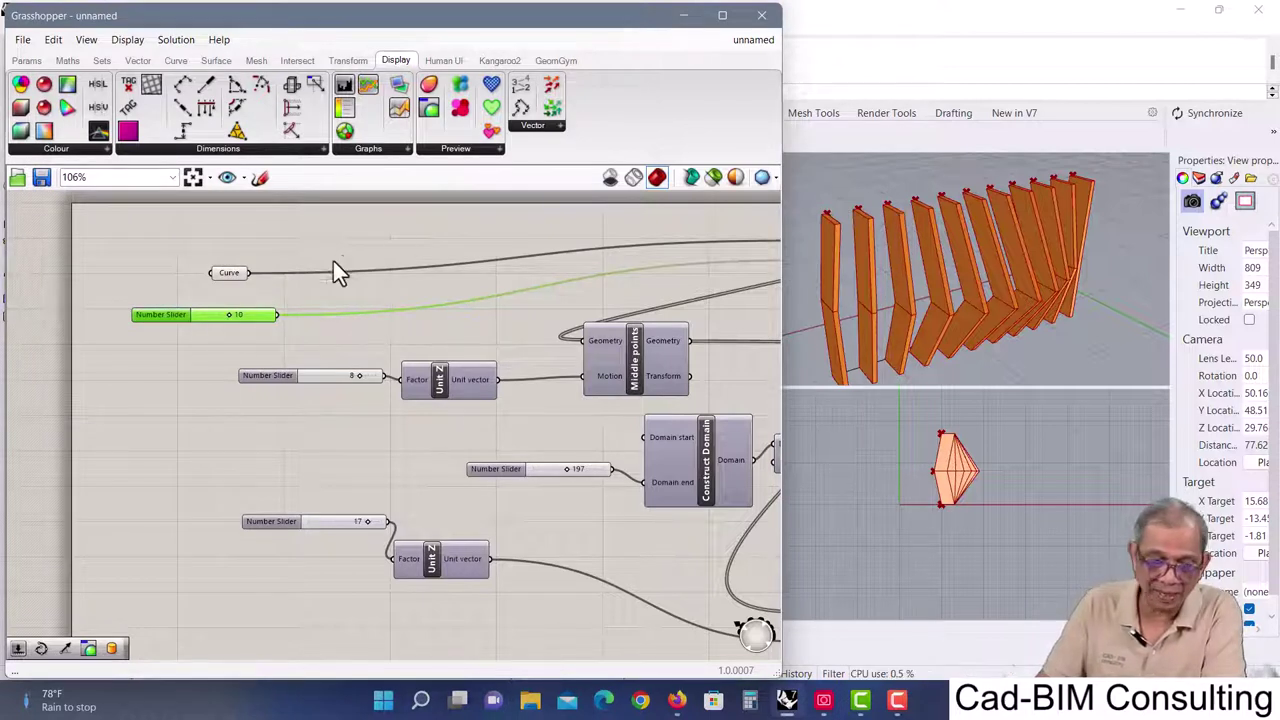
- Set the Base points Count slider to 16 and the Domain end slider to 239
drag(231, 310, 252, 314)
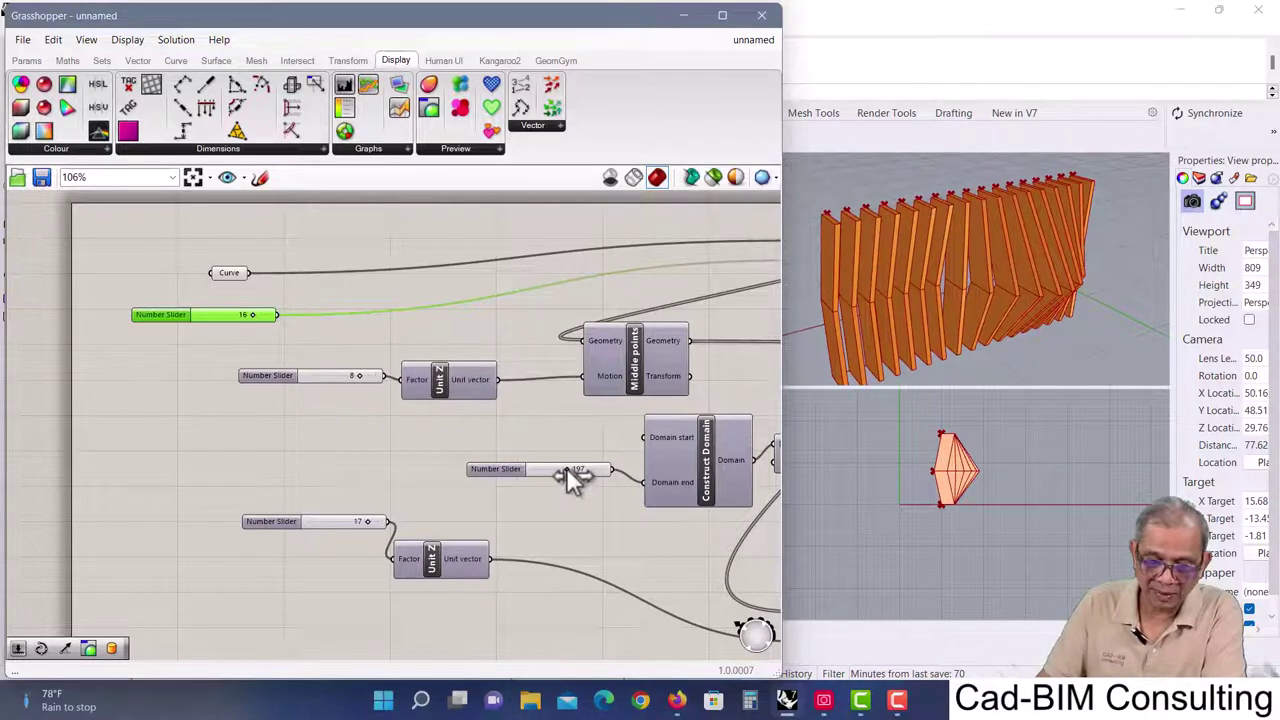
mouse_move(566, 467)
mouse_down()
mouse_move(528, 465)
mouse_move(577, 469)
mouse_up()
- Examine the Range, Sine and Multiplication chain and the panel values that drive the middle points' Y offset
scroll(486, 484, down, 4)
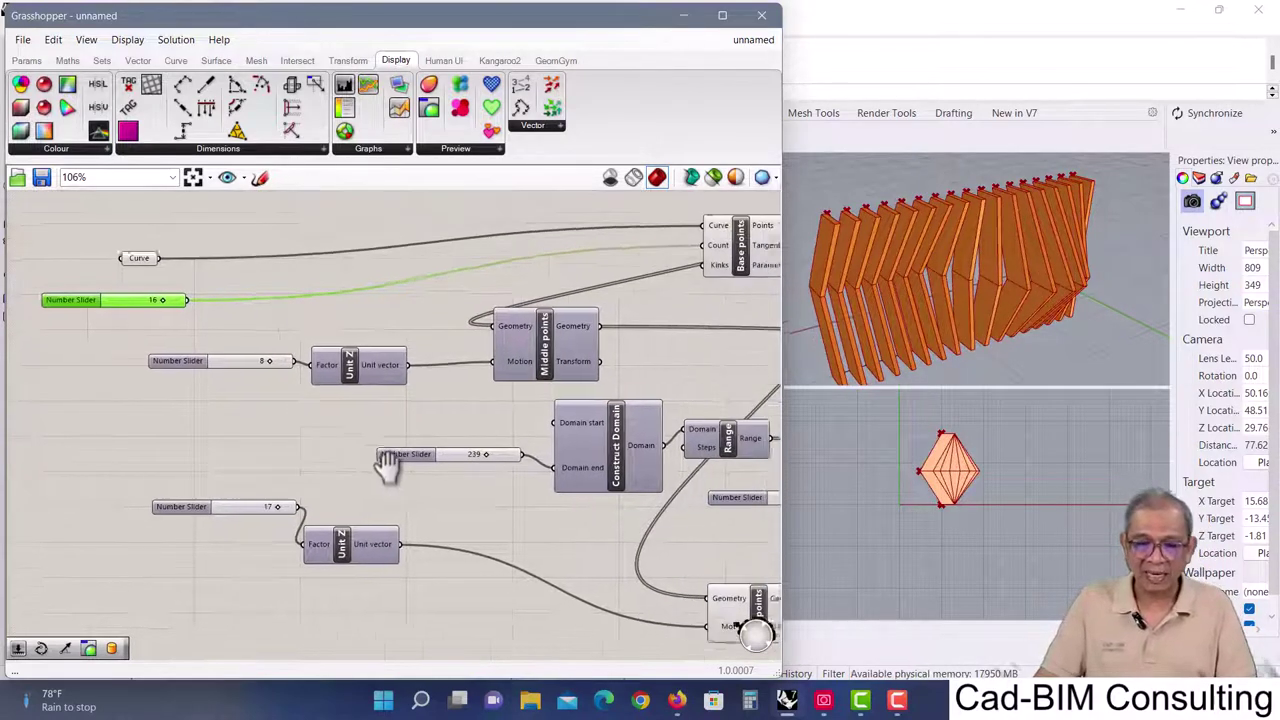
right_drag(416, 508, 371, 451)
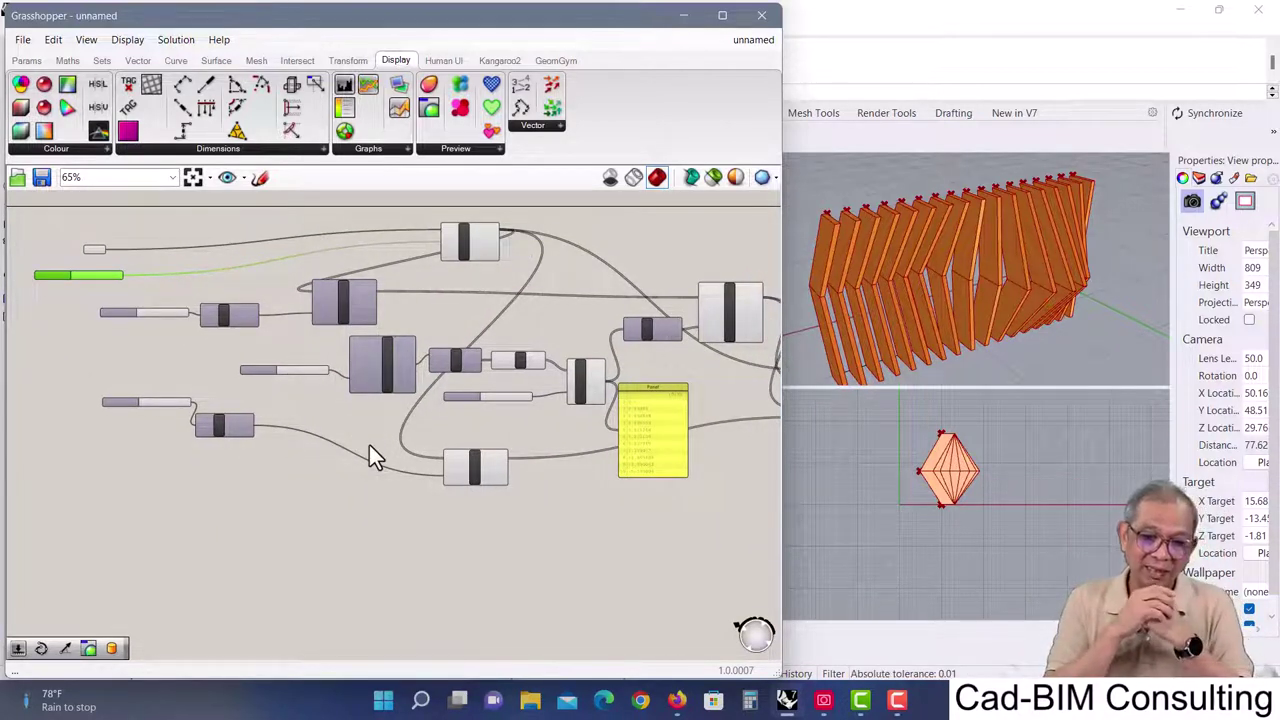
scroll(500, 440, up, 8)
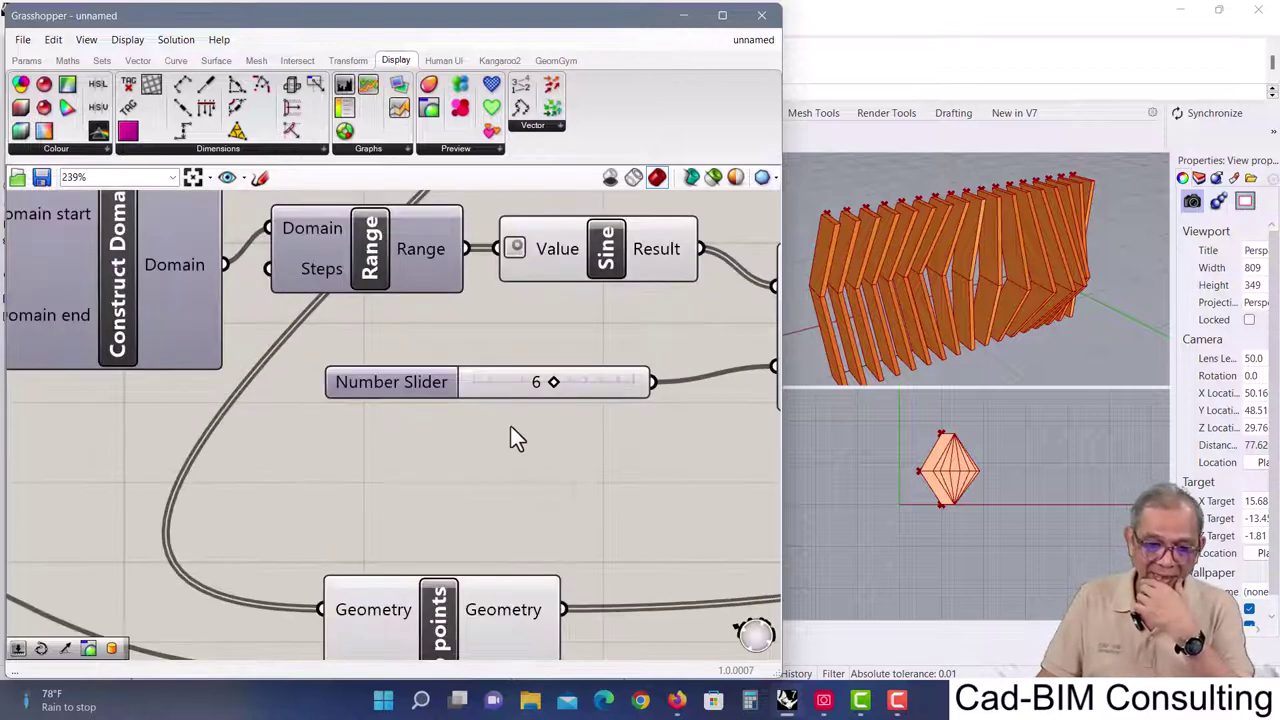
right_drag(531, 463, 286, 480)
scroll(286, 480, down, 2)
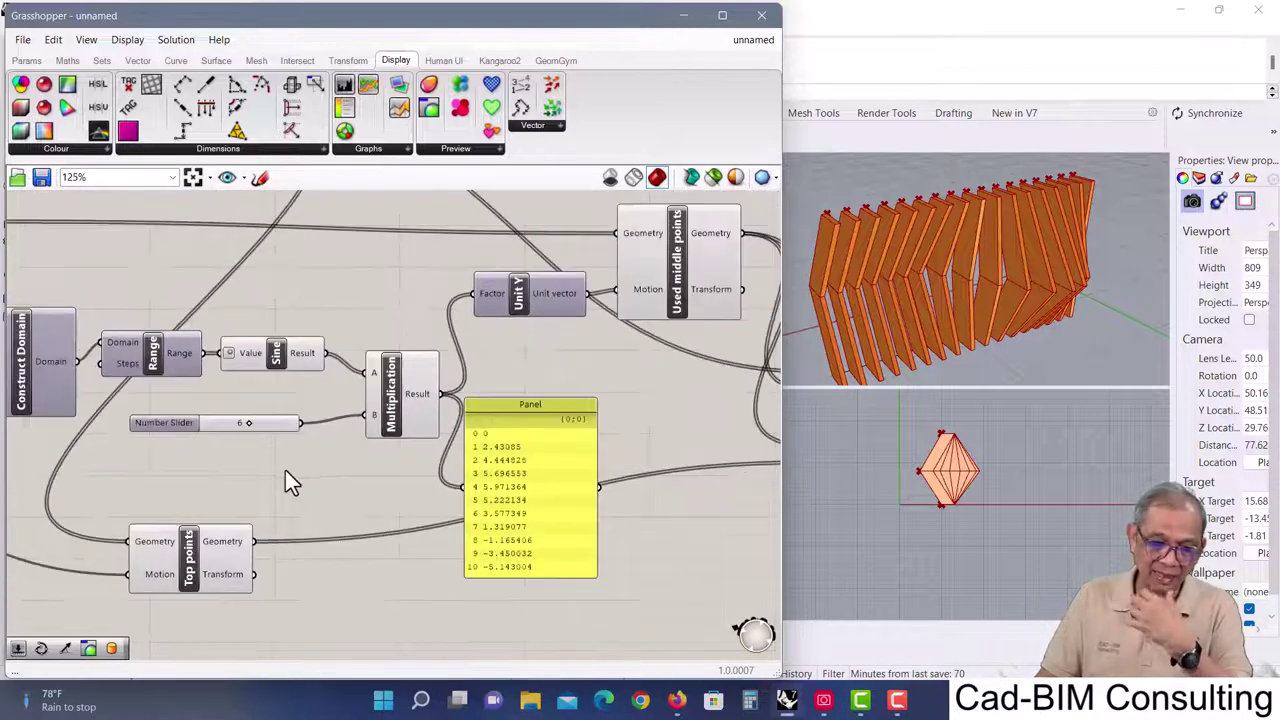
right_drag(612, 421, 613, 427)
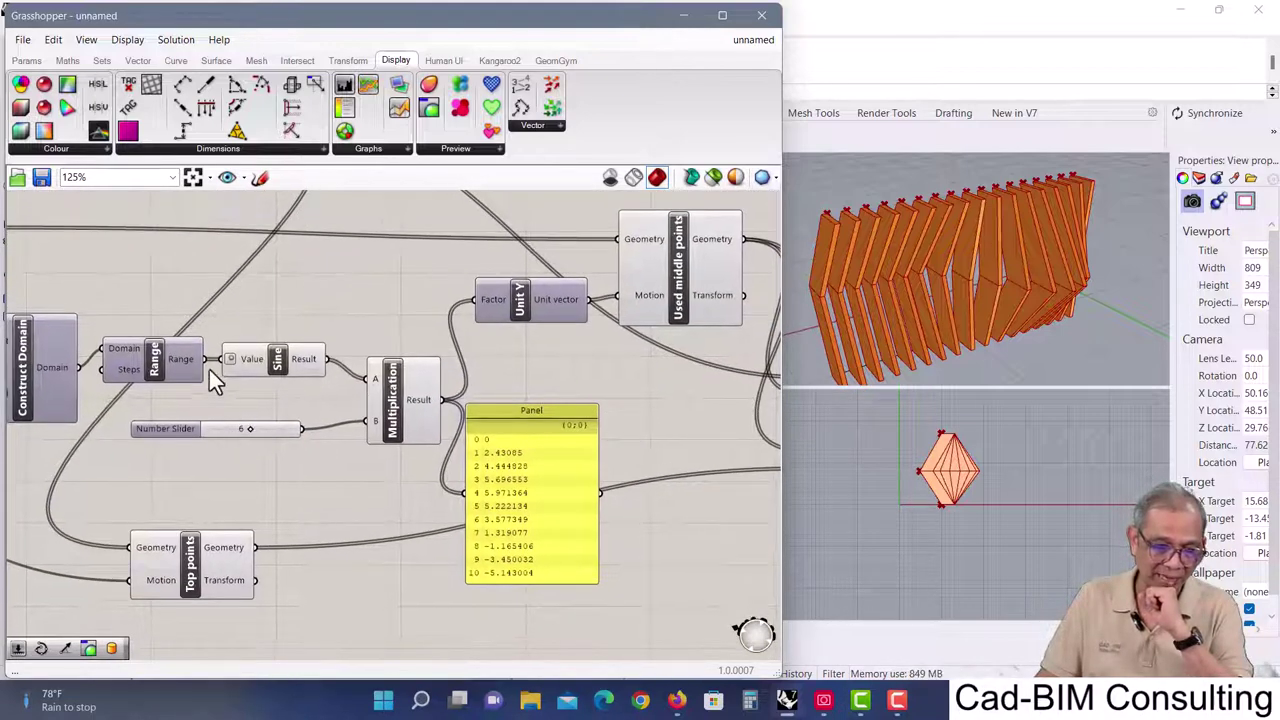
right_drag(210, 369, 372, 401)
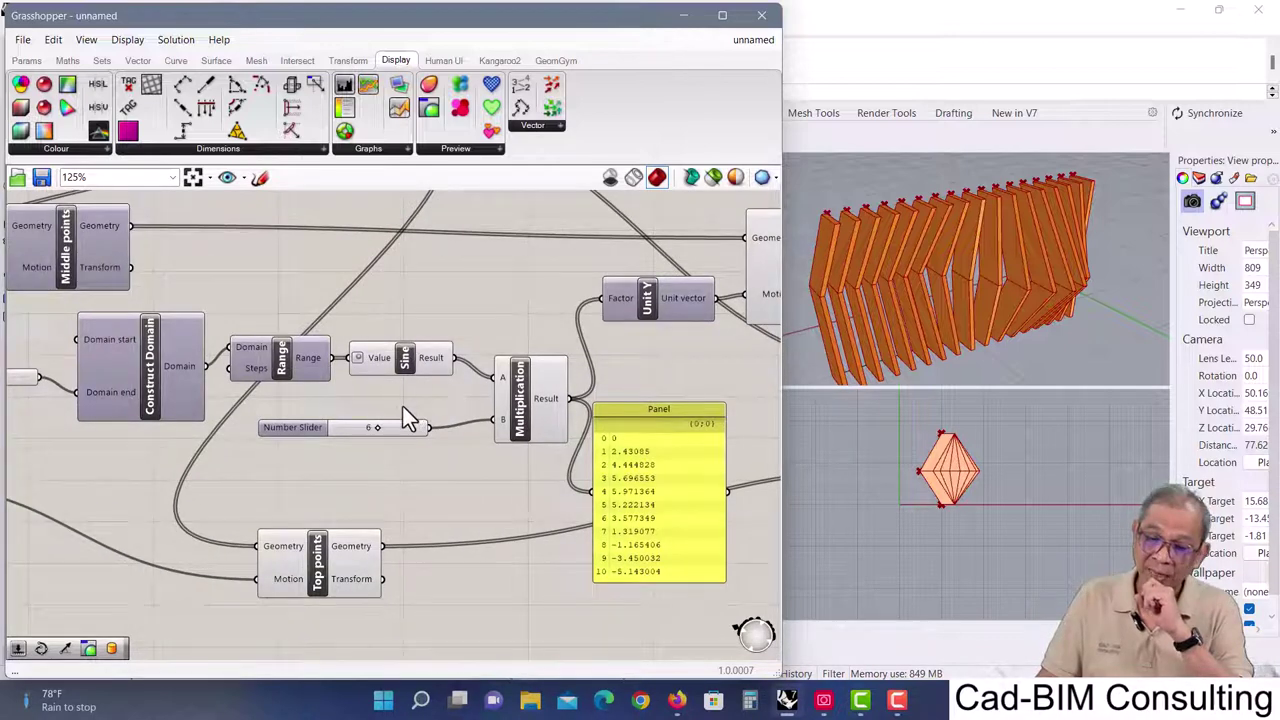